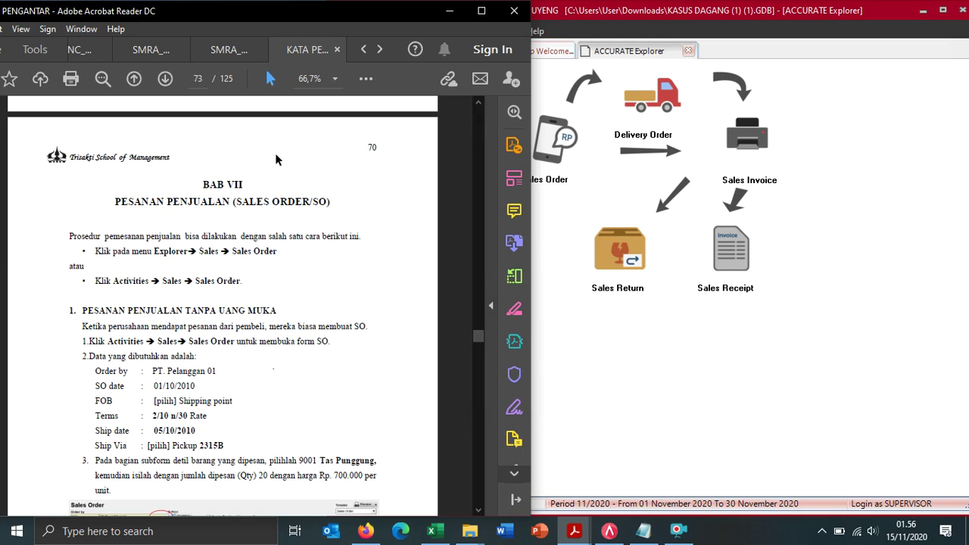
Step: Switch to ACCURATE and open a new Sales Order form from the Sales module
click(644, 300)
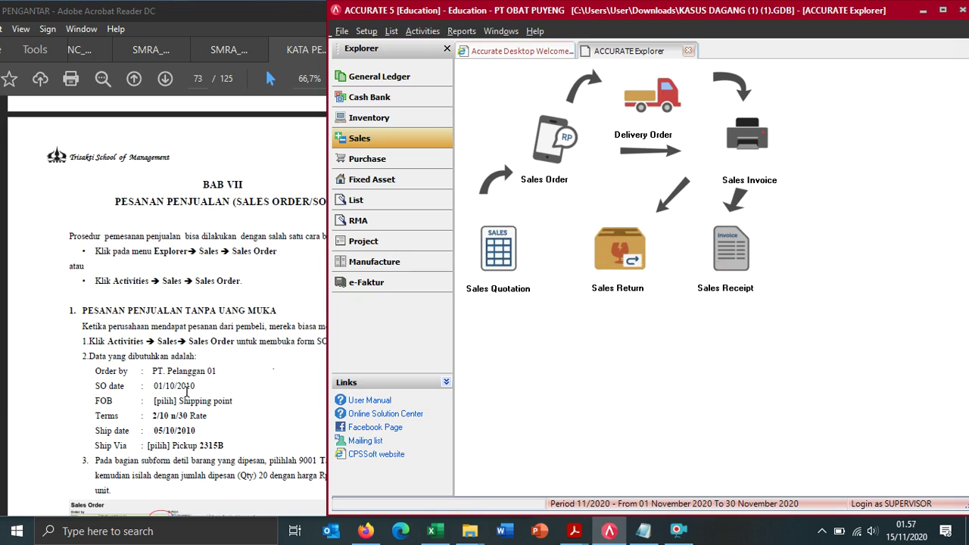
click(178, 352)
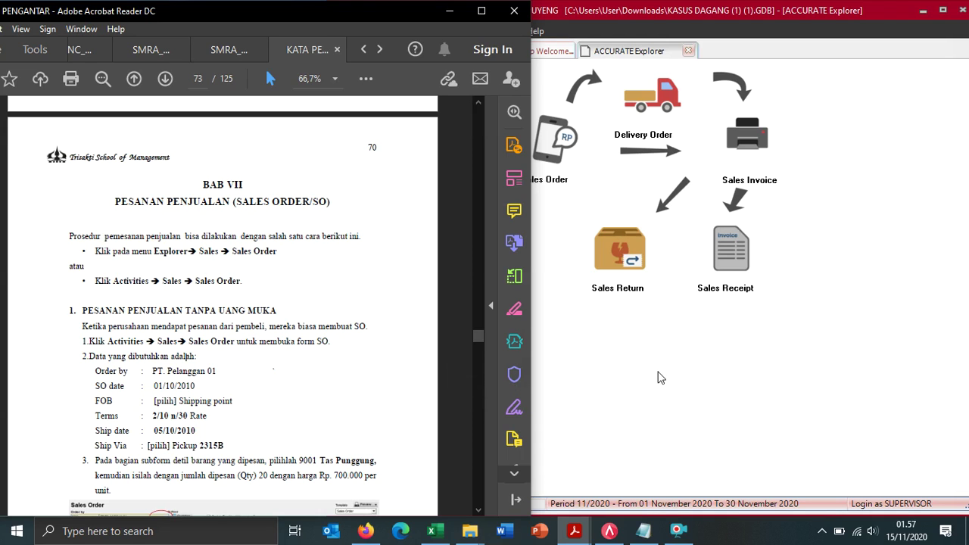
click(645, 368)
click(369, 144)
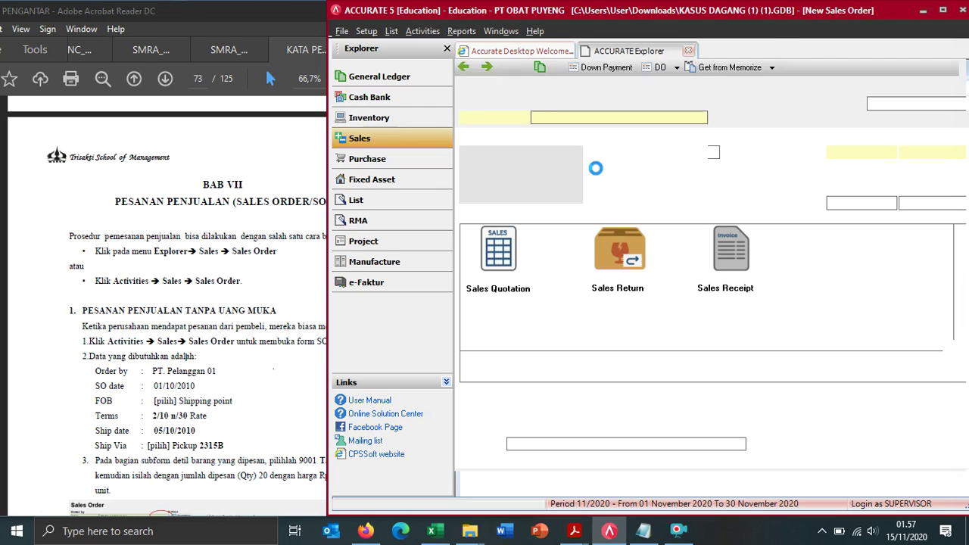
Step: Consult the guide's order data and choose PT PELANGGAN 01 as the customer of the sales order
scroll(196, 356, down, 1)
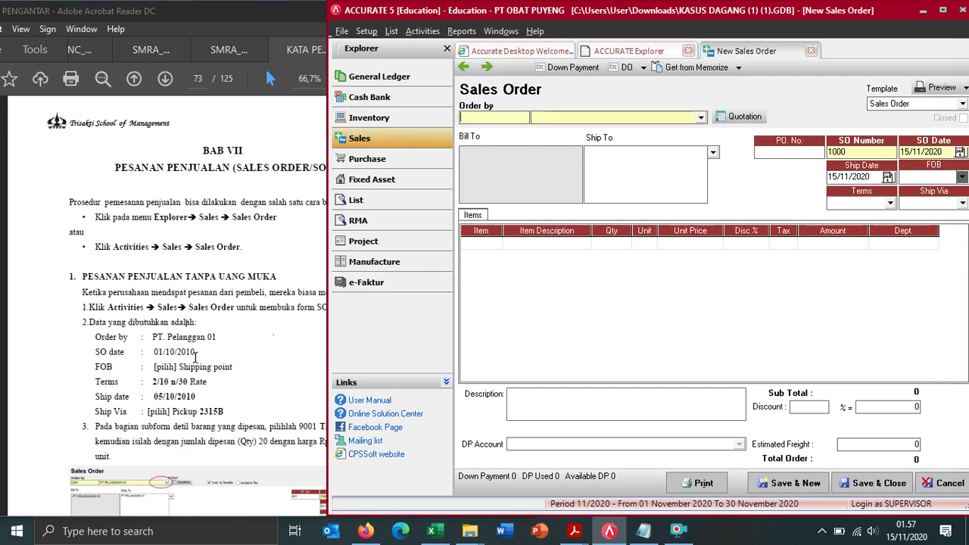
click(262, 327)
scroll(270, 336, down, 2)
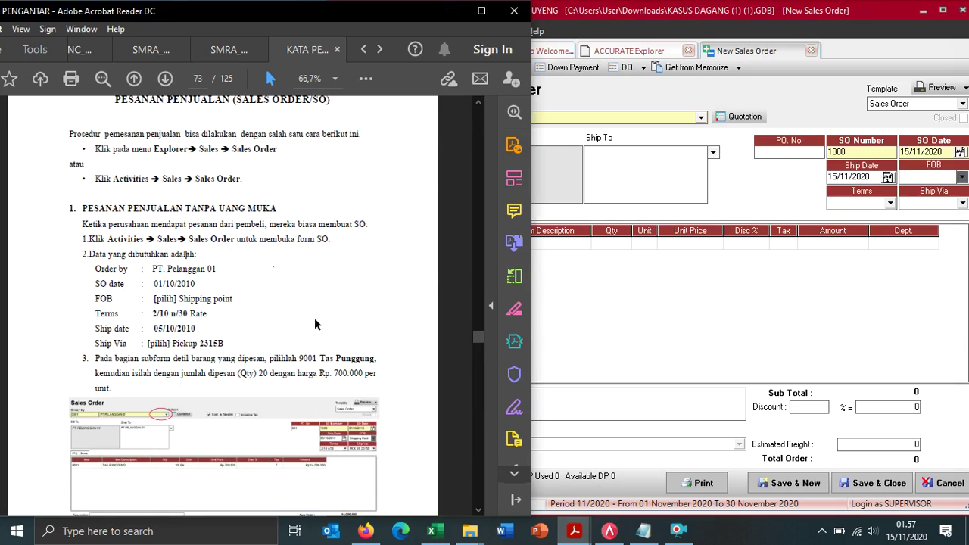
click(624, 119)
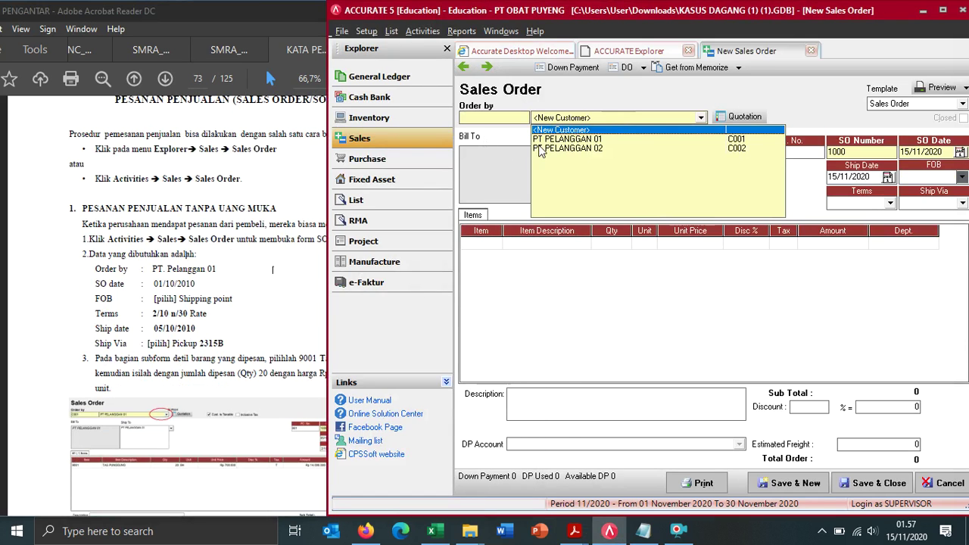
click(564, 141)
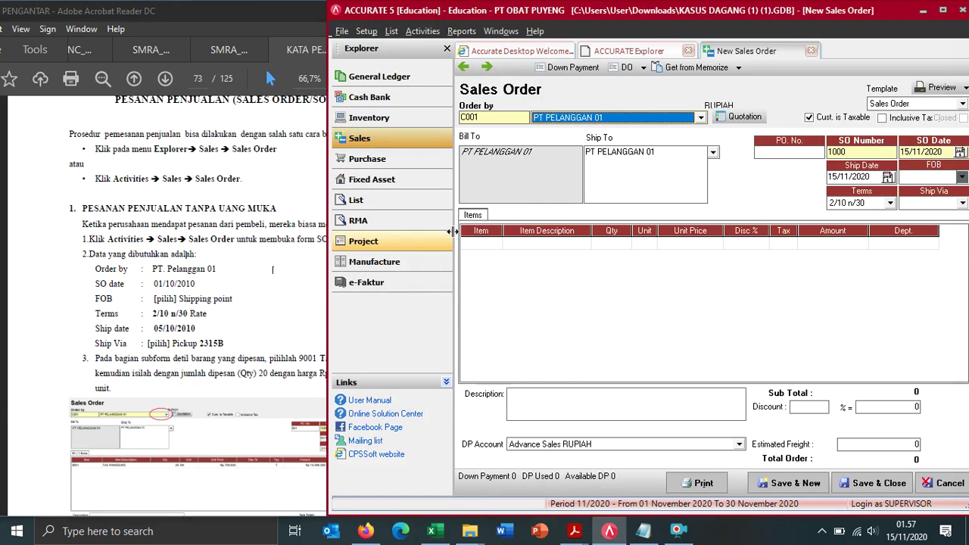
Step: Enter the purchase order number shown in the guide's sample sales order
click(233, 306)
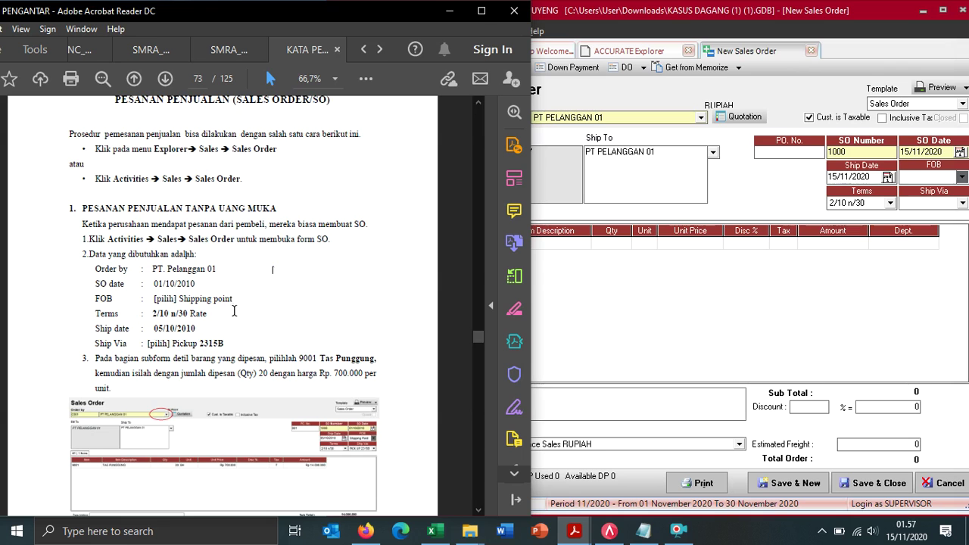
scroll(234, 310, down, 2)
scroll(237, 339, down, 1)
ctrl+scroll(238, 339, up, 4)
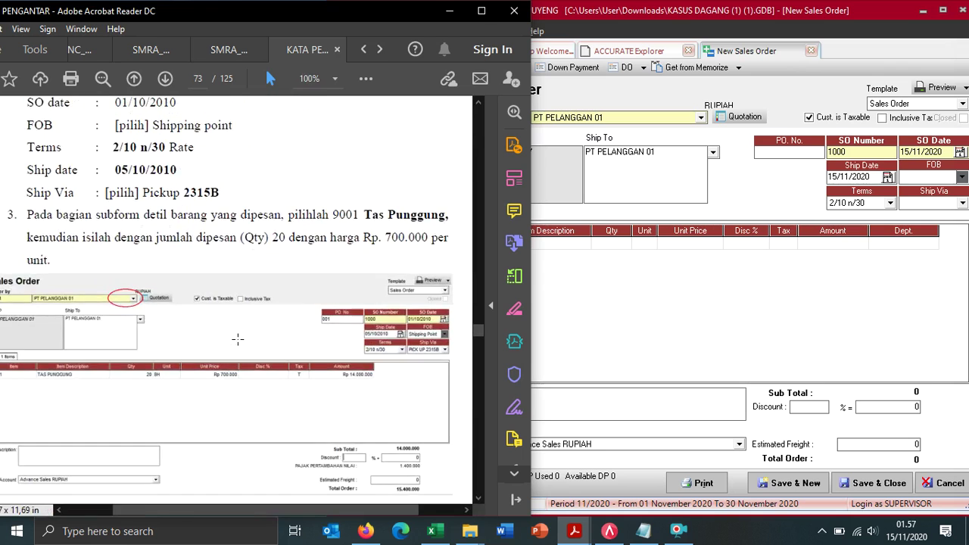
ctrl+scroll(238, 339, up, 1)
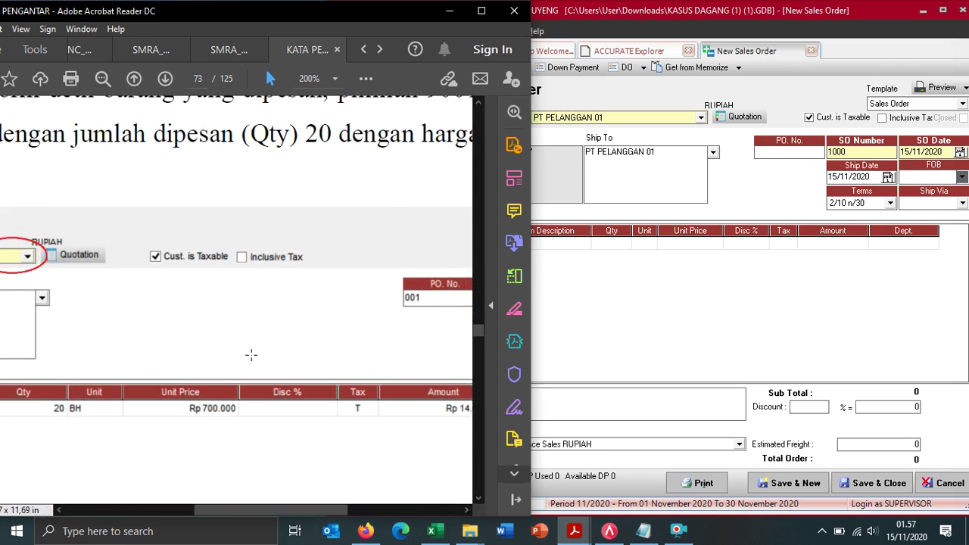
ctrl+scroll(252, 354, up, 1)
drag(244, 508, 333, 509)
click(768, 159)
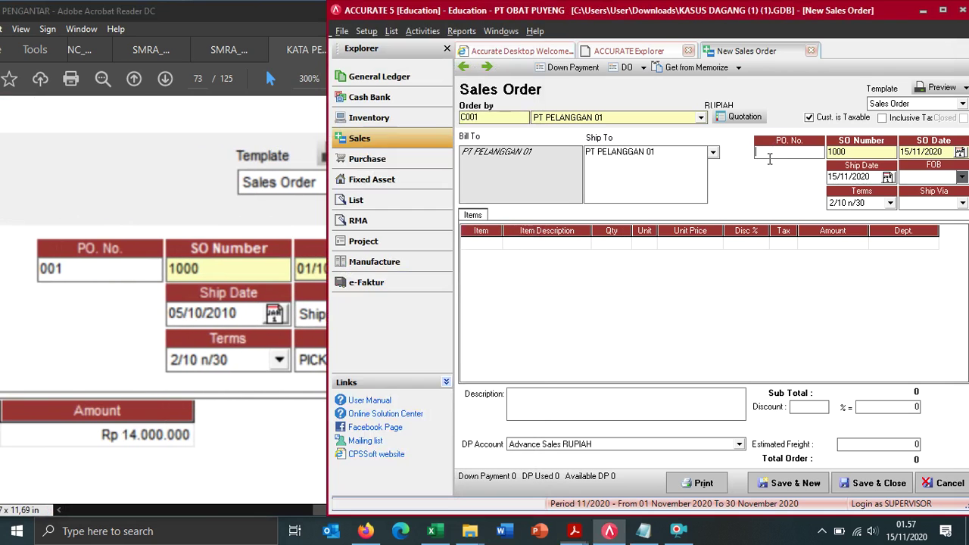
text(001)
Step: Following the guide's sample, set the SO date to 01/10/2010 and the ship date to 05/10/2010
click(227, 515)
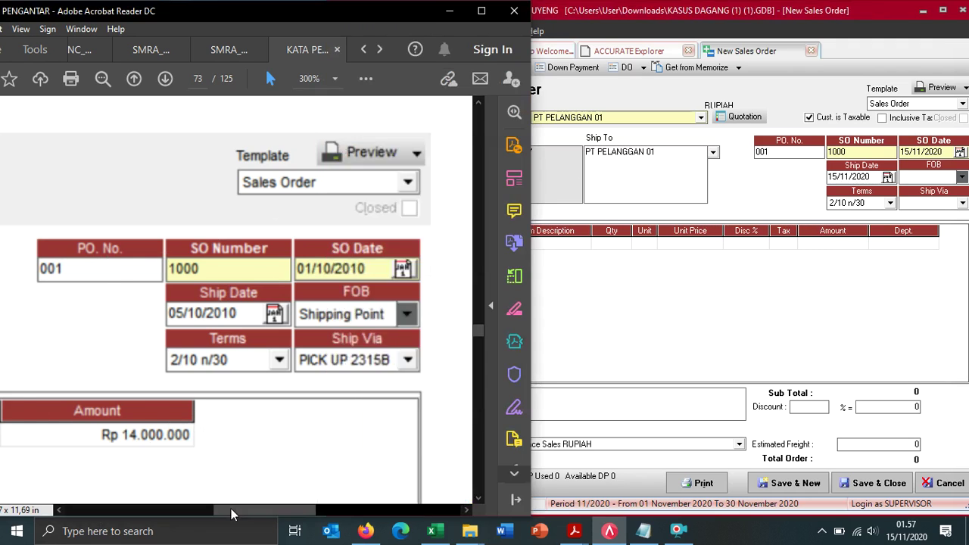
drag(234, 514, 403, 509)
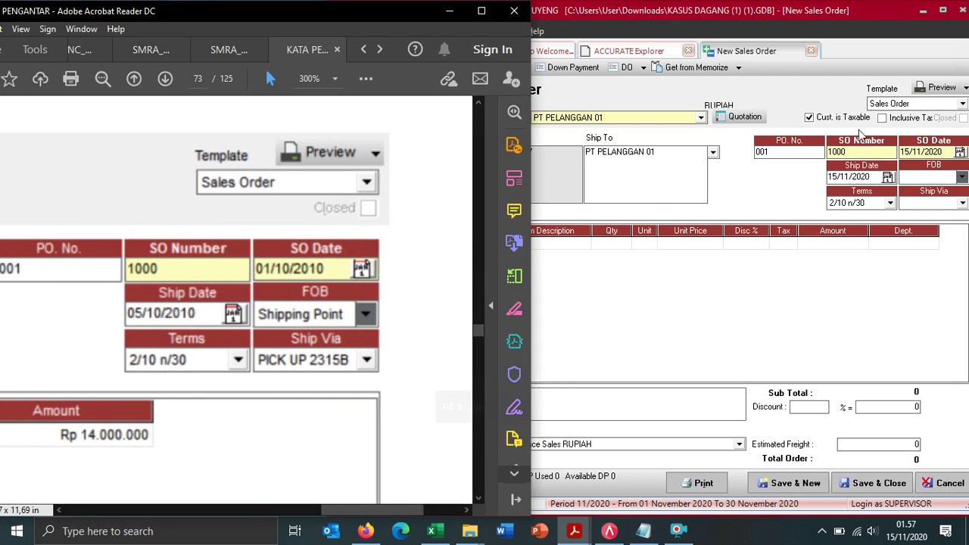
click(907, 152)
text(01/10/2010)
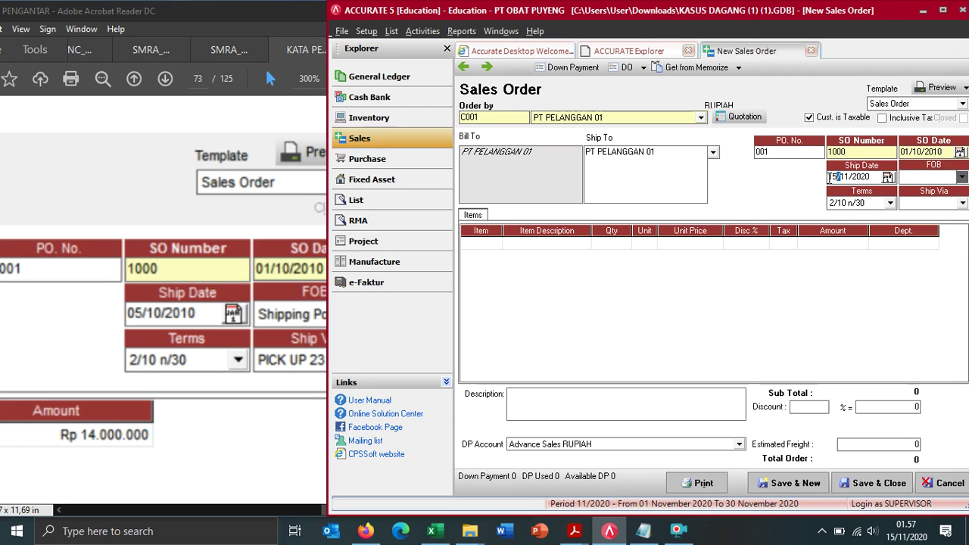
text(5)
Step: Set the order's FOB to Shipping Point and its Ship Via to PICK UP 2315B
click(927, 177)
click(924, 190)
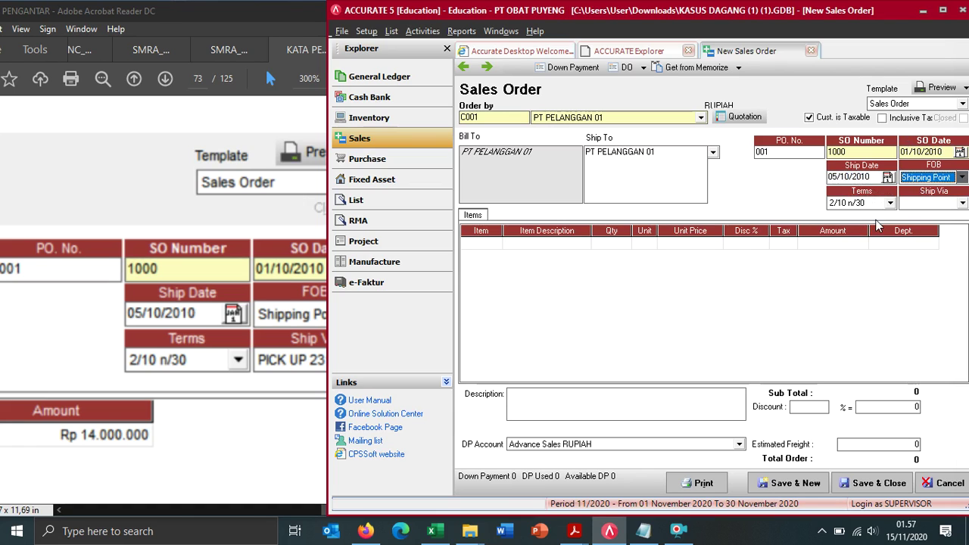
click(931, 204)
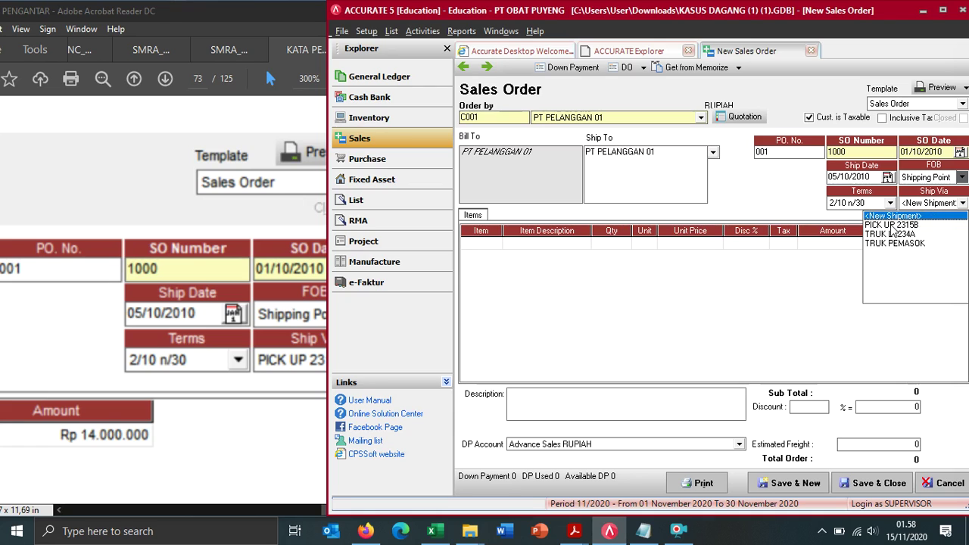
click(894, 225)
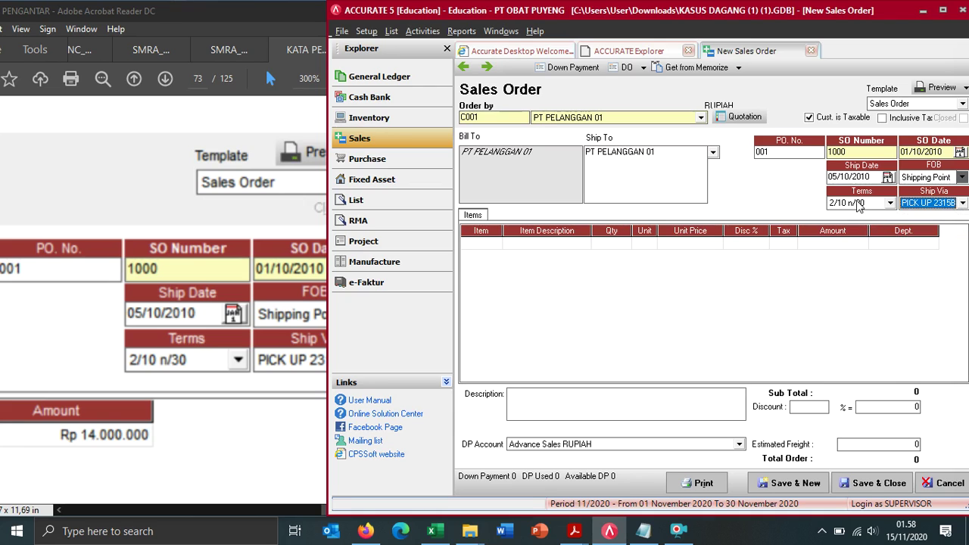
Step: Add item 9001 TAS PUNGGUNG to the order lines with a quantity of 20, as in the guide's sample
click(299, 496)
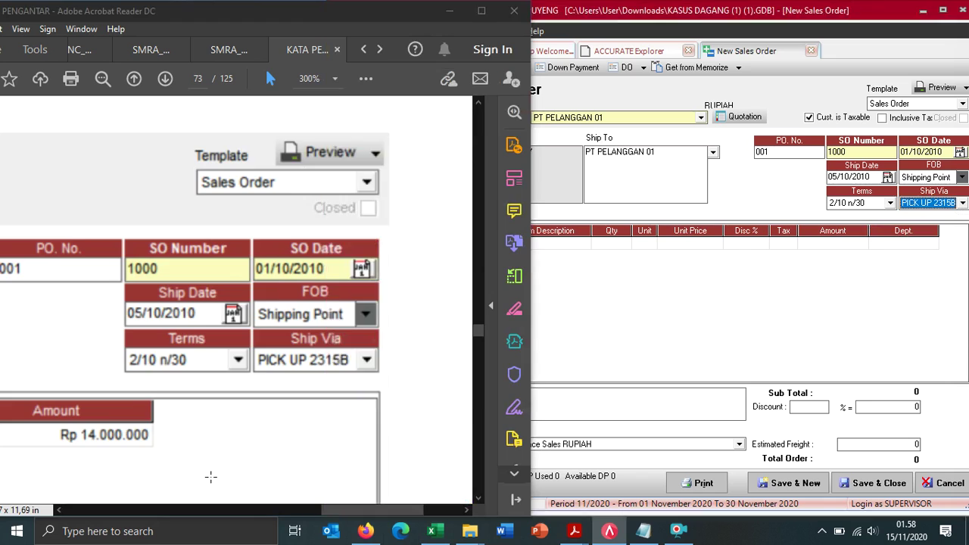
drag(371, 510, 161, 503)
scroll(156, 402, up, 2)
ctrl+scroll(155, 401, down, 2)
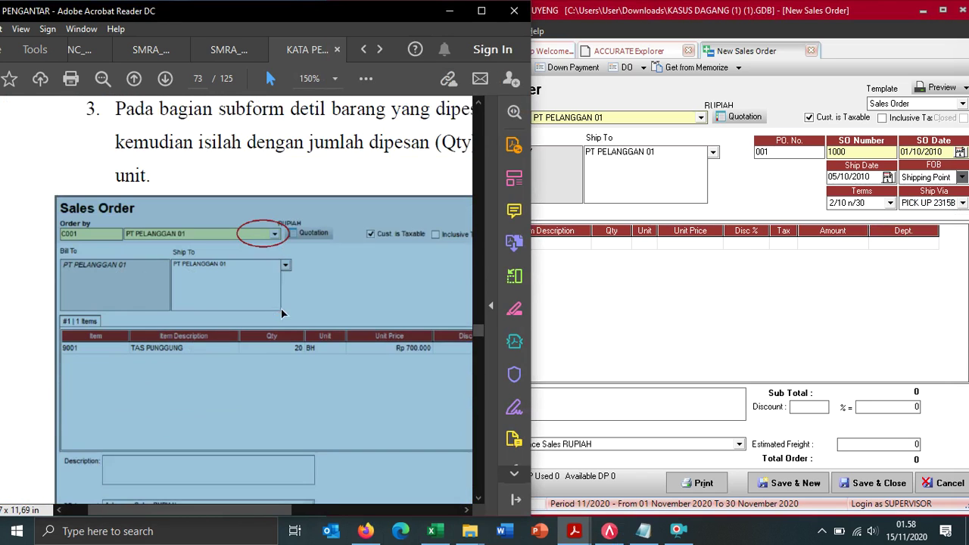
click(773, 284)
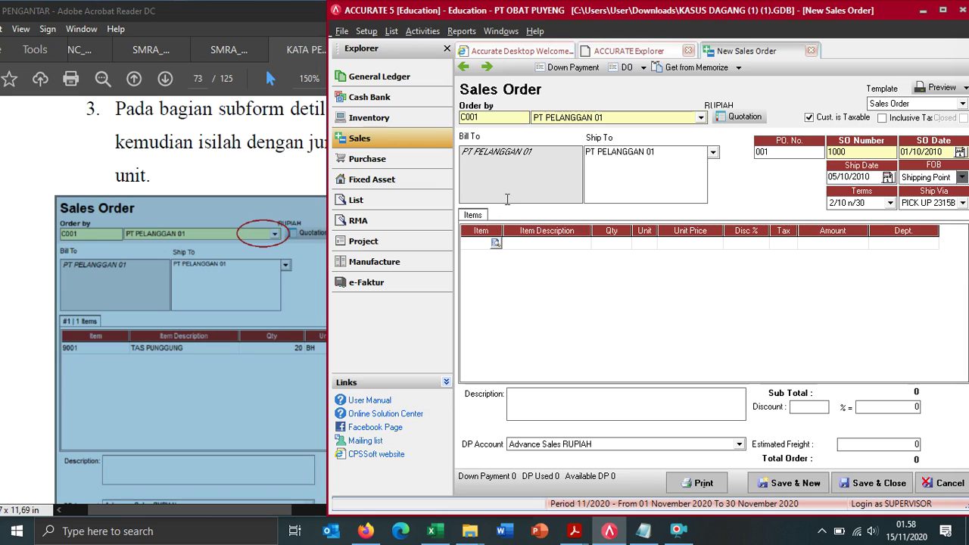
click(496, 242)
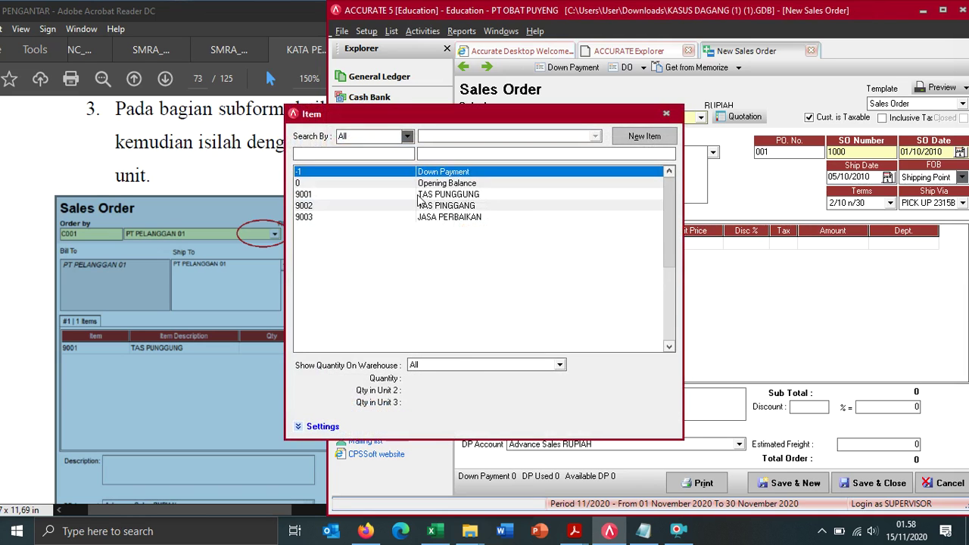
double_click(418, 196)
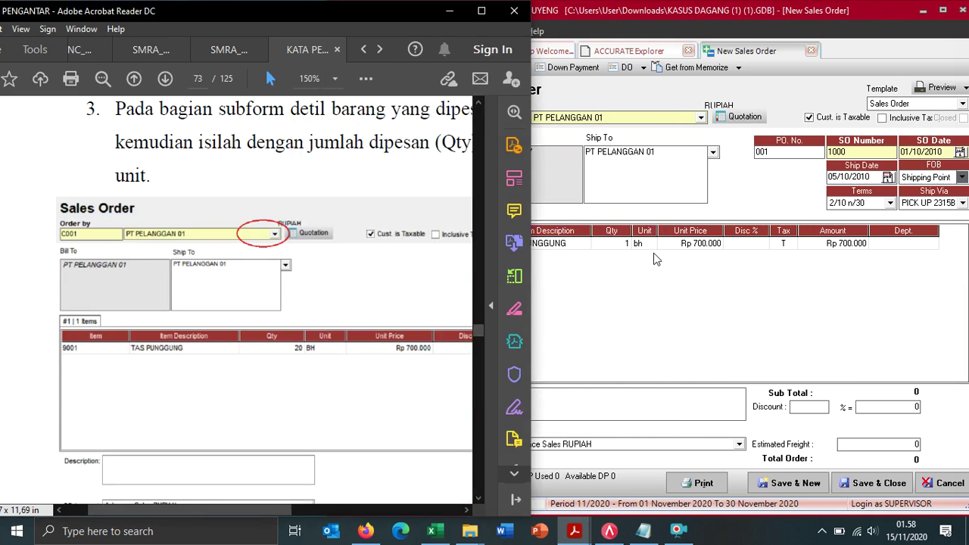
text(20)
key(Tab)
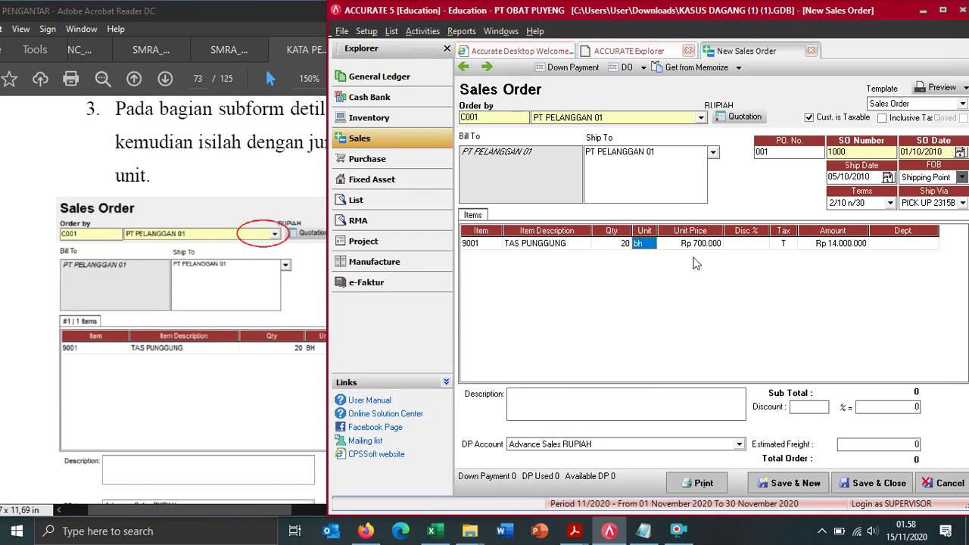
key(Tab)
Step: Compare the item line and totals with the guide's sample, then save the sales order and start a new one
click(57, 437)
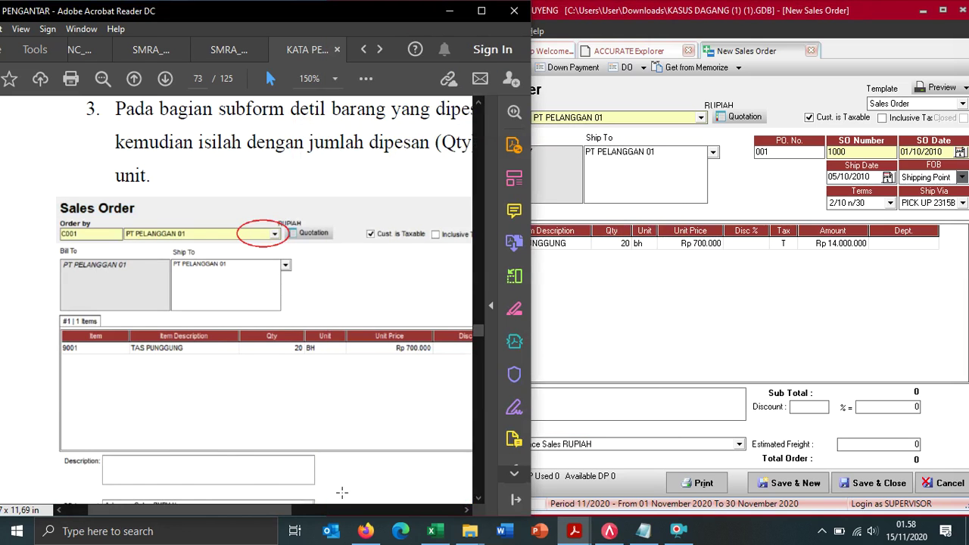
scroll(345, 492, right, 5)
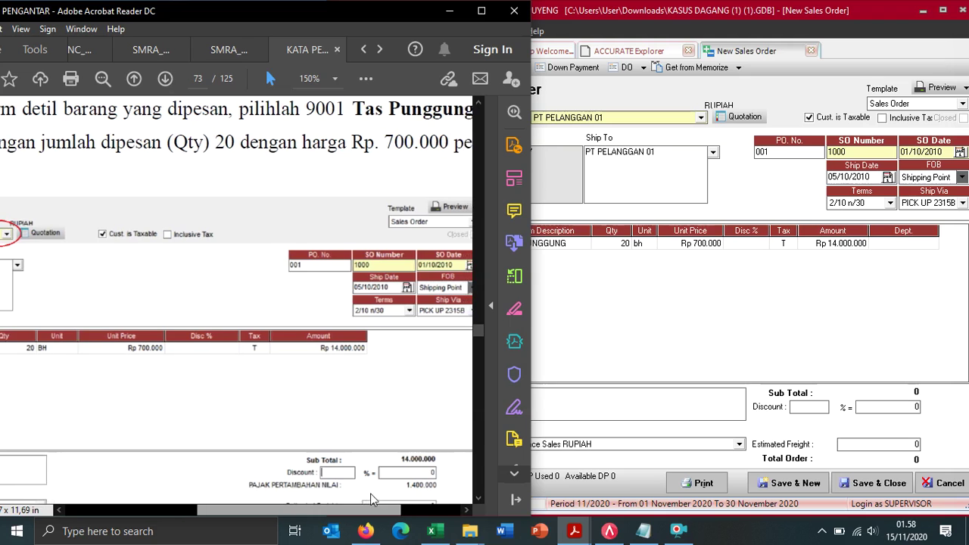
scroll(371, 498, right, 2)
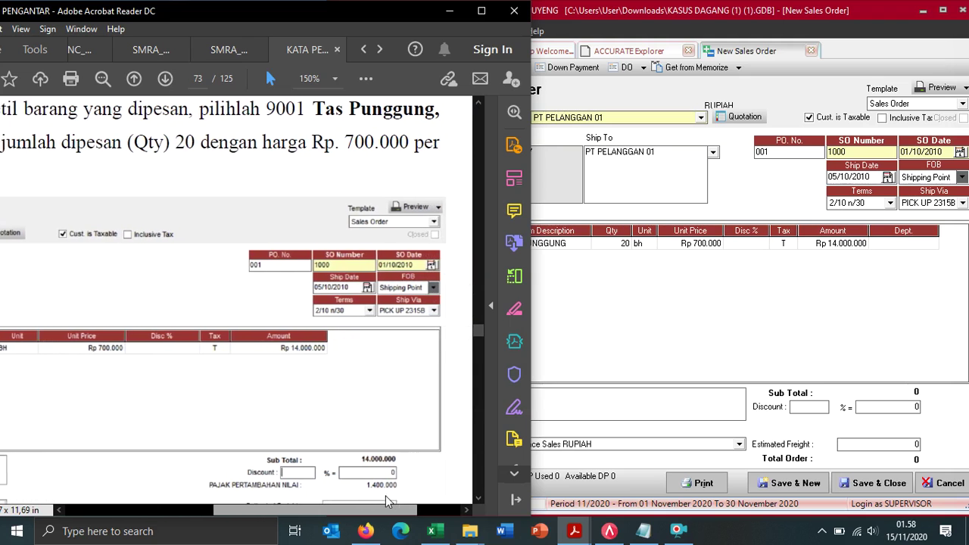
click(856, 243)
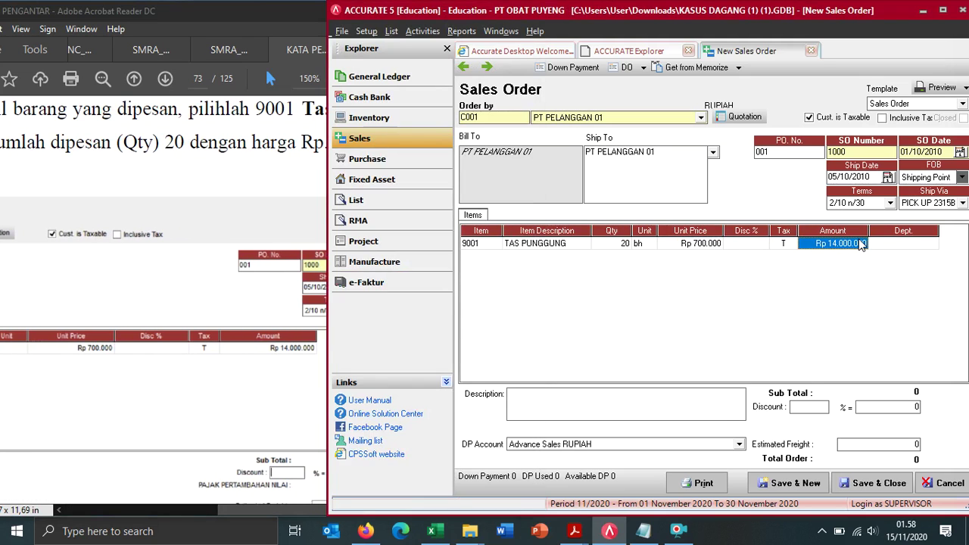
scroll(130, 142, down, 2)
click(127, 144)
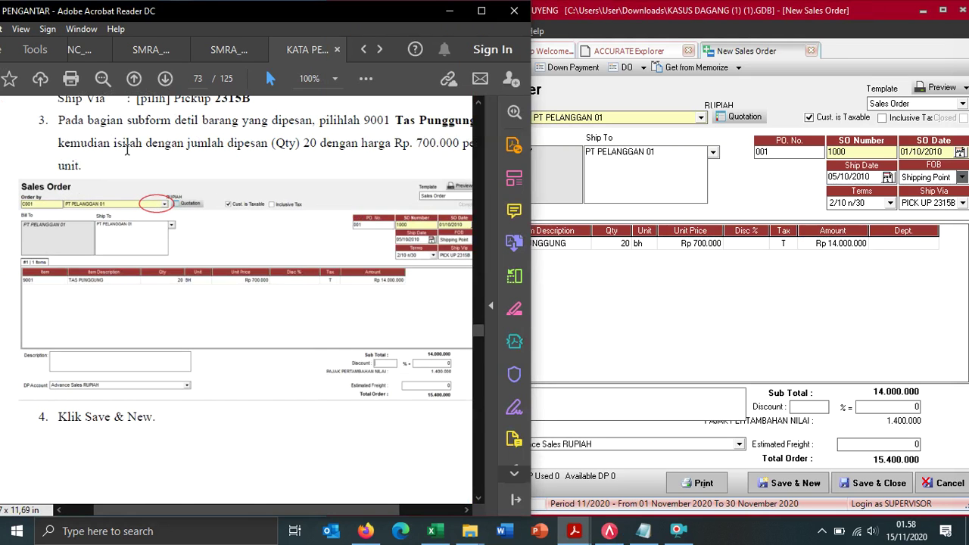
scroll(126, 144, down, 5)
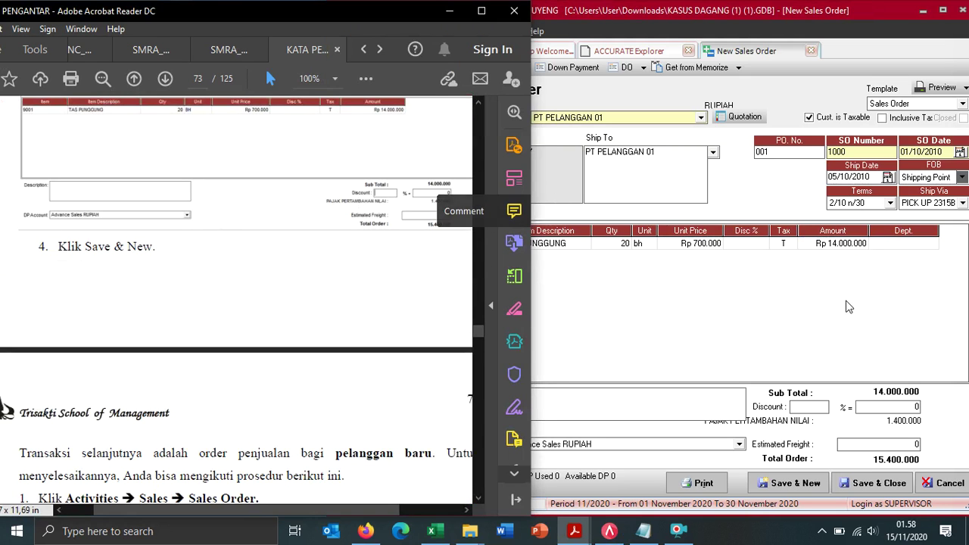
click(890, 307)
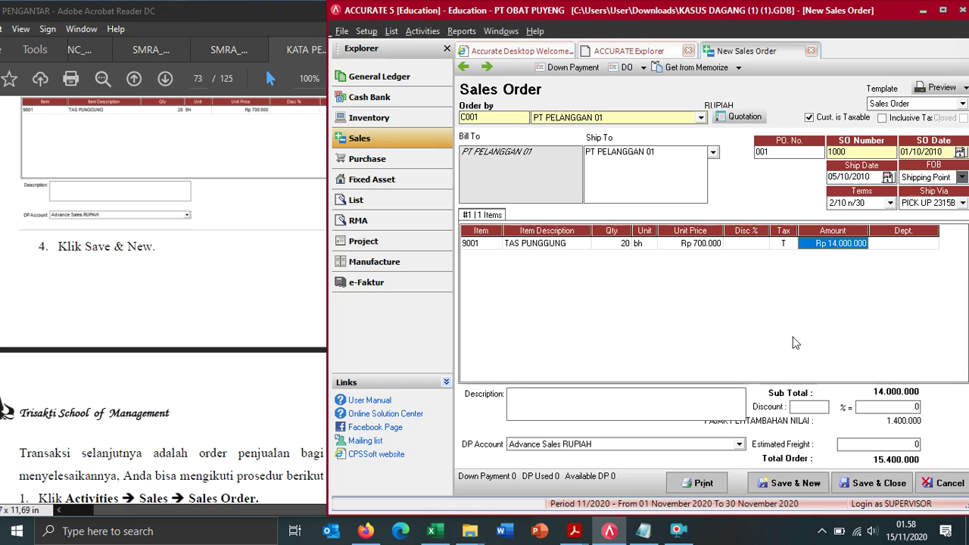
click(788, 486)
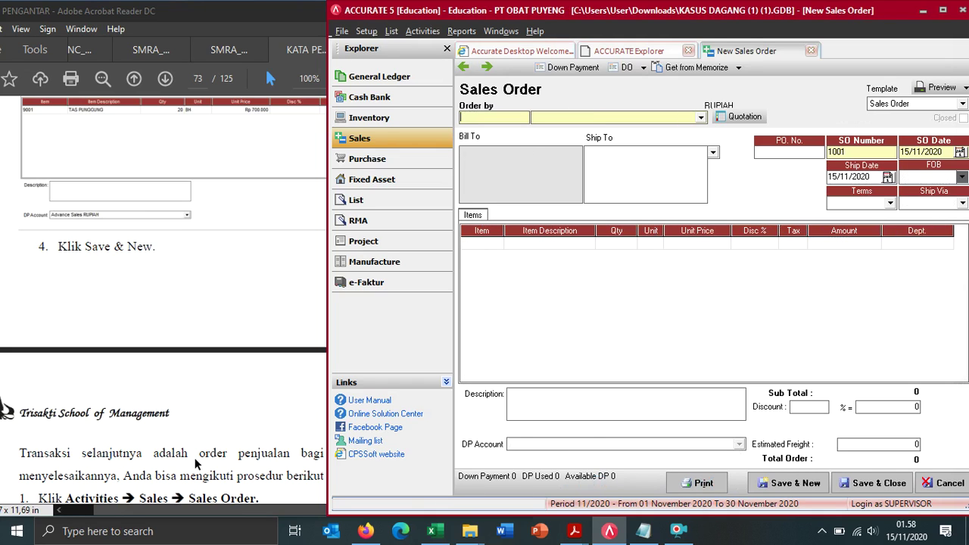
Step: Read the guide's next section on creating a sales order for a new customer
scroll(10, 458, down, 1)
click(156, 395)
scroll(160, 397, down, 1)
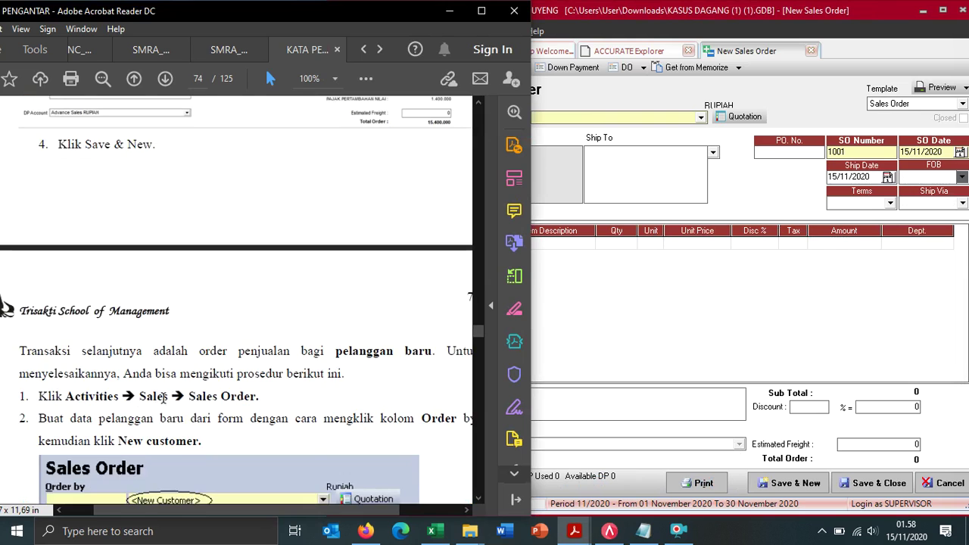
scroll(307, 388, down, 1)
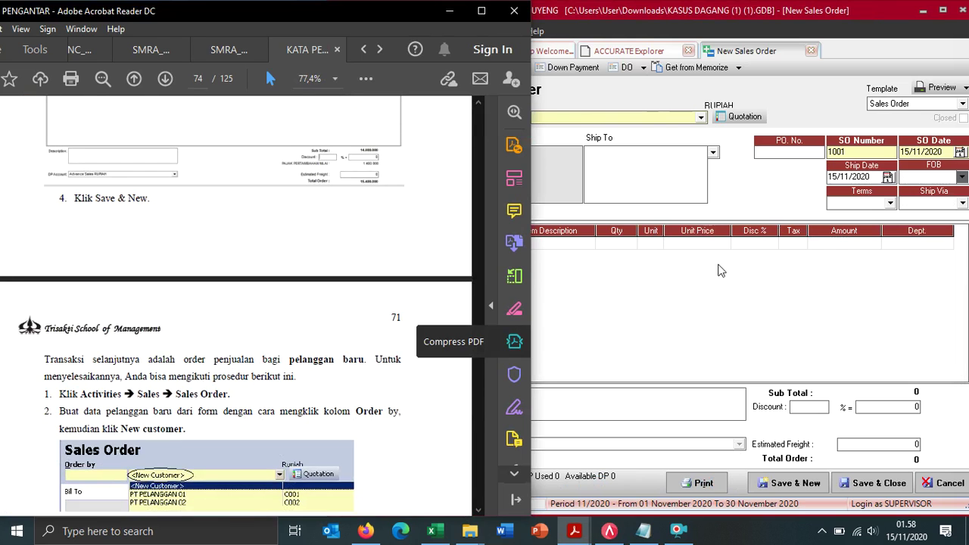
click(738, 288)
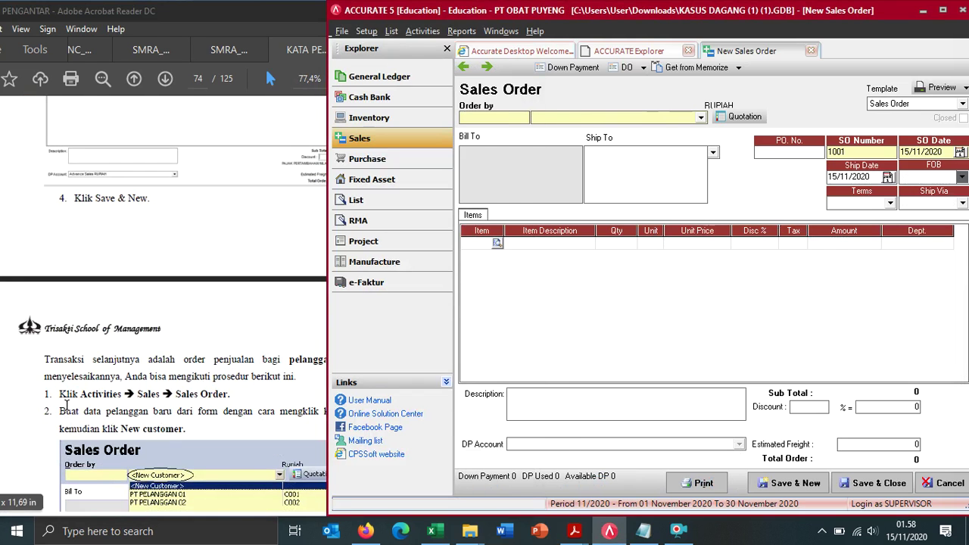
scroll(199, 376, down, 2)
click(199, 362)
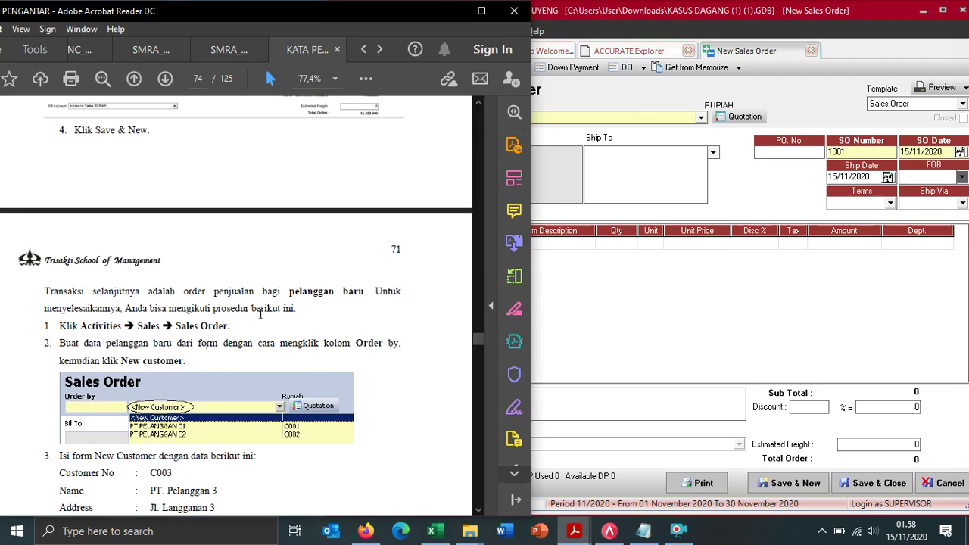
Step: Create a new customer from the order's Order by field and set the Customer Name to PT. PELANGGAN 03
click(633, 123)
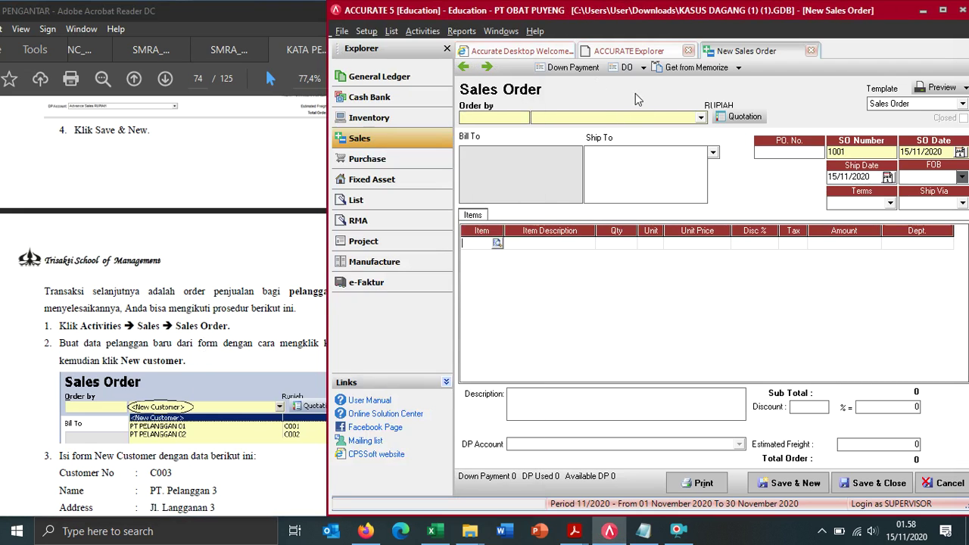
click(701, 118)
click(585, 131)
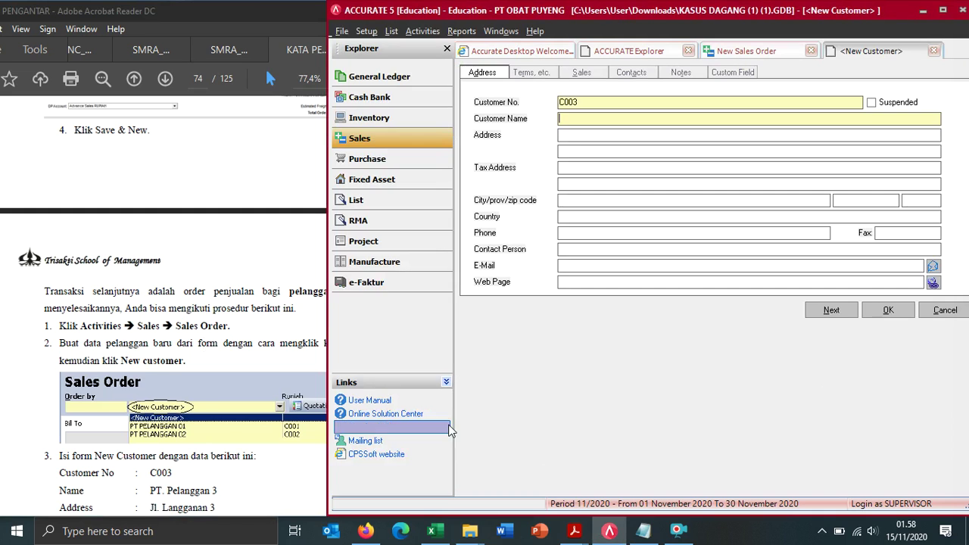
scroll(101, 347, down, 1)
scroll(100, 348, down, 4)
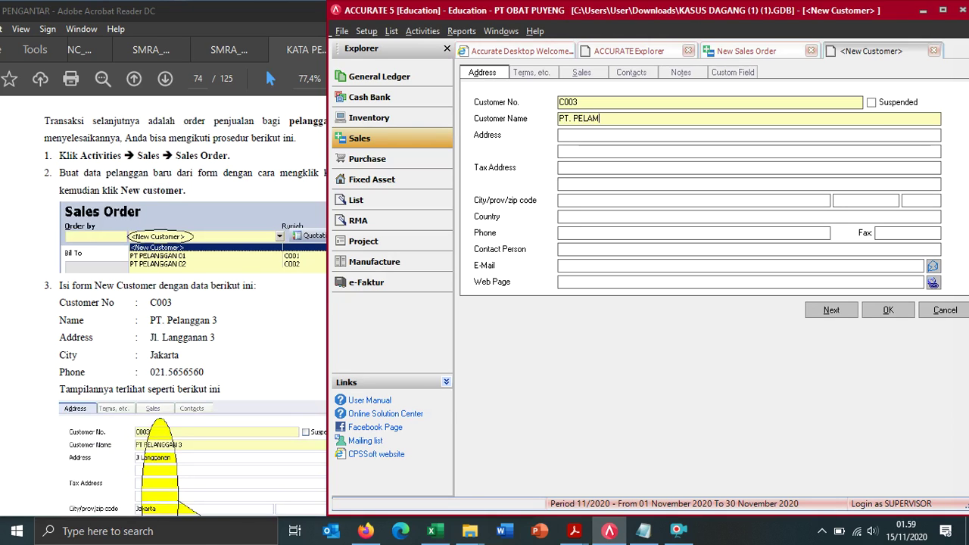
text(03)
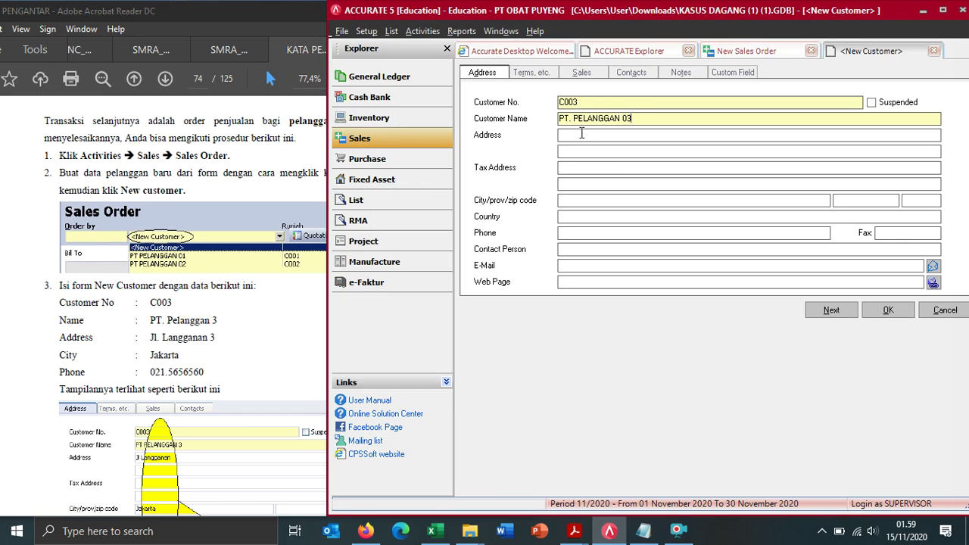
Step: Fill in customer C003's street address and phone number from the guide, with Jakarta as the city
click(582, 135)
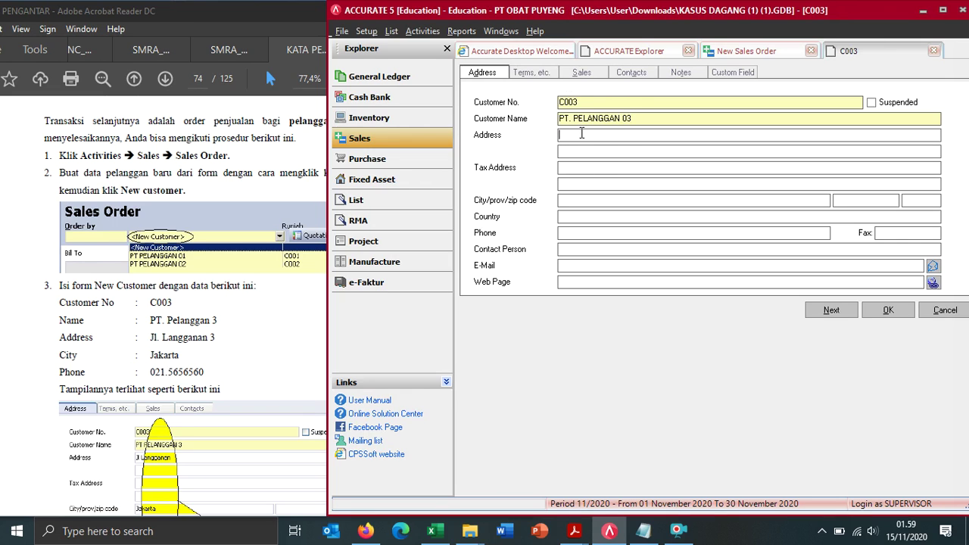
text(J)
click(235, 319)
scroll(227, 333, down, 3)
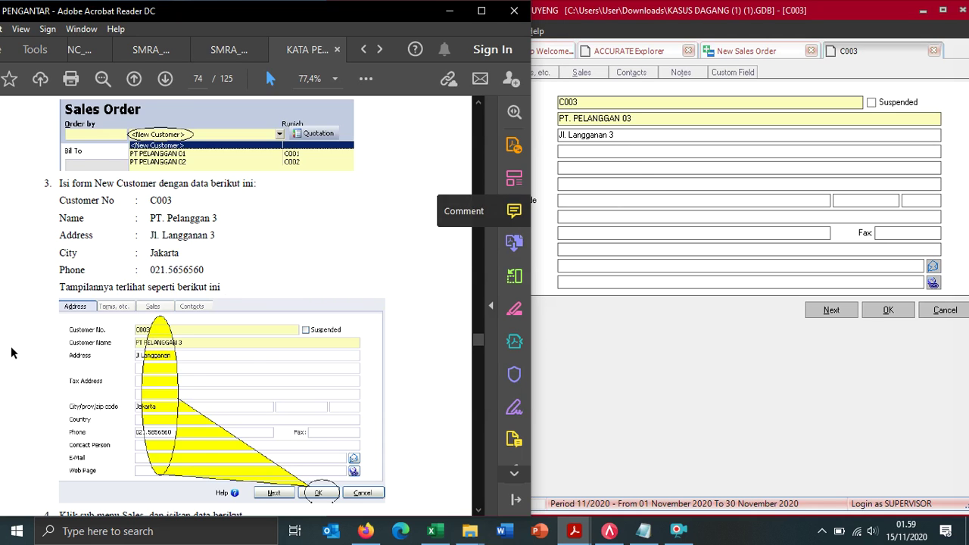
scroll(78, 313, up, 2)
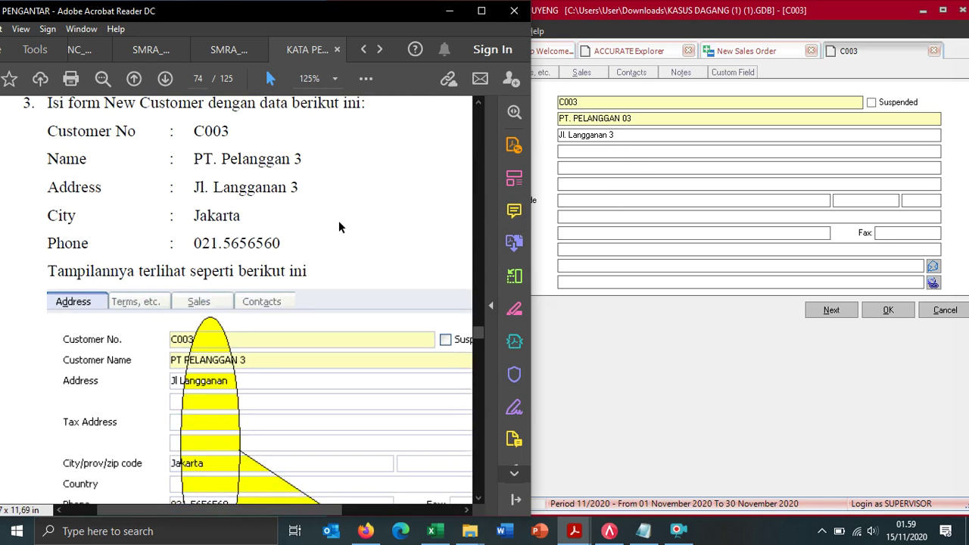
click(644, 202)
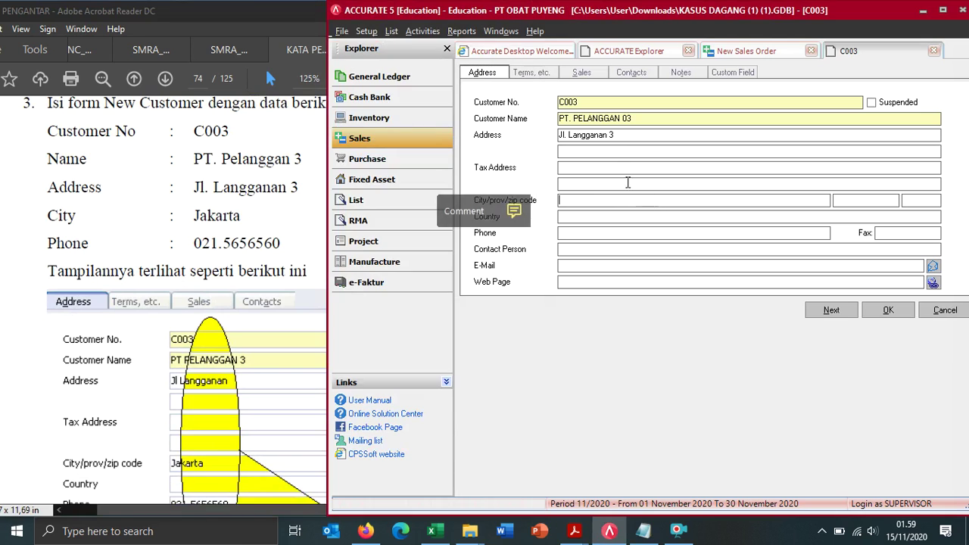
text(Jakarta)
click(567, 232)
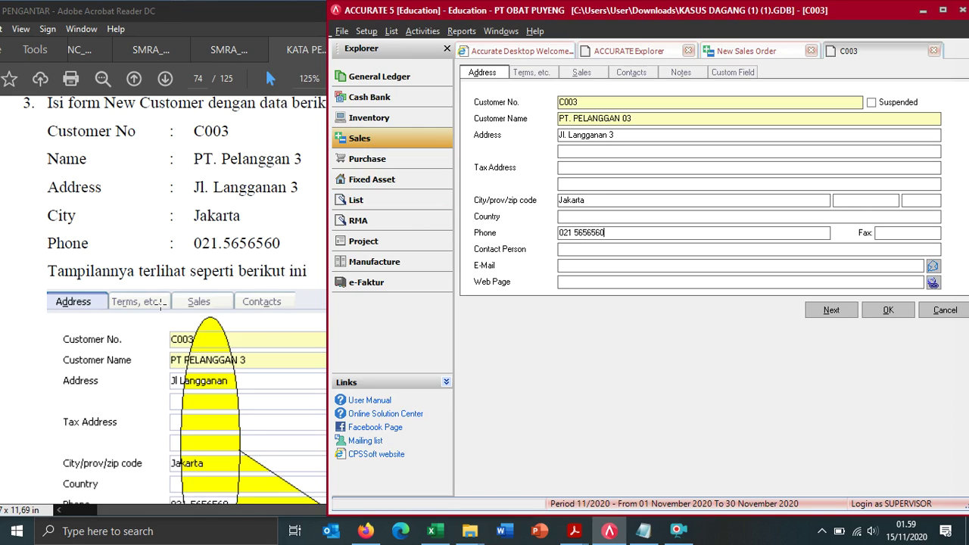
Step: Compare the customer's address and terms details with the guide, and read its instruction for the customer's Sales data
click(195, 252)
scroll(301, 240, down, 5)
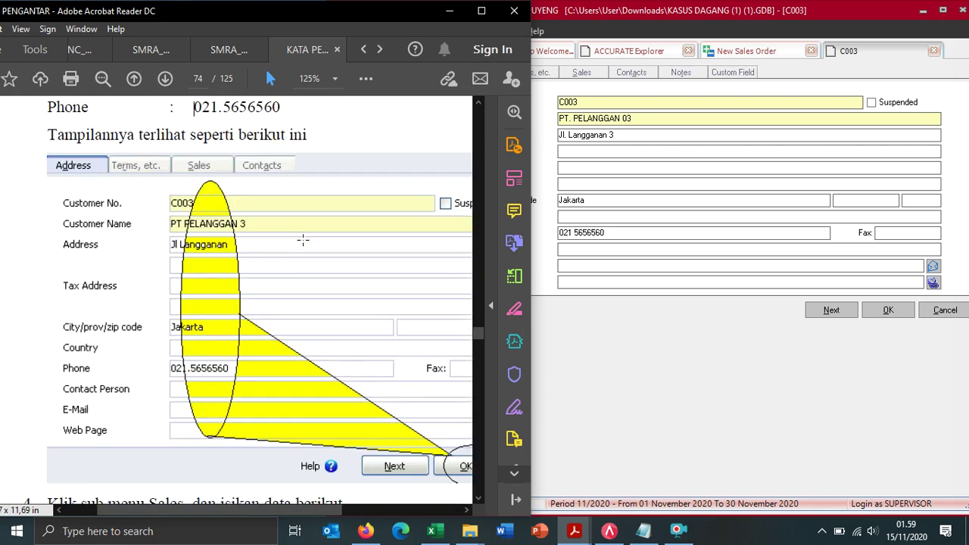
scroll(279, 350, down, 1)
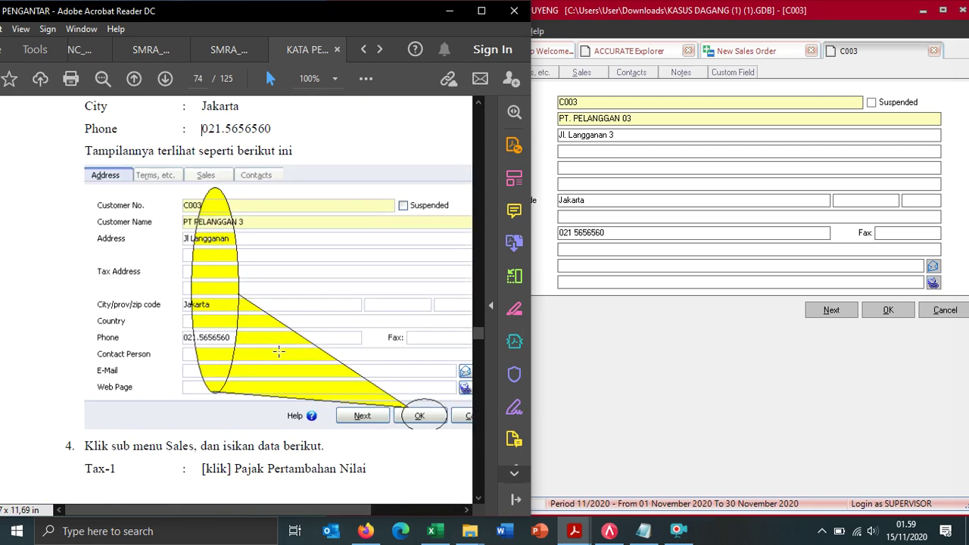
click(725, 456)
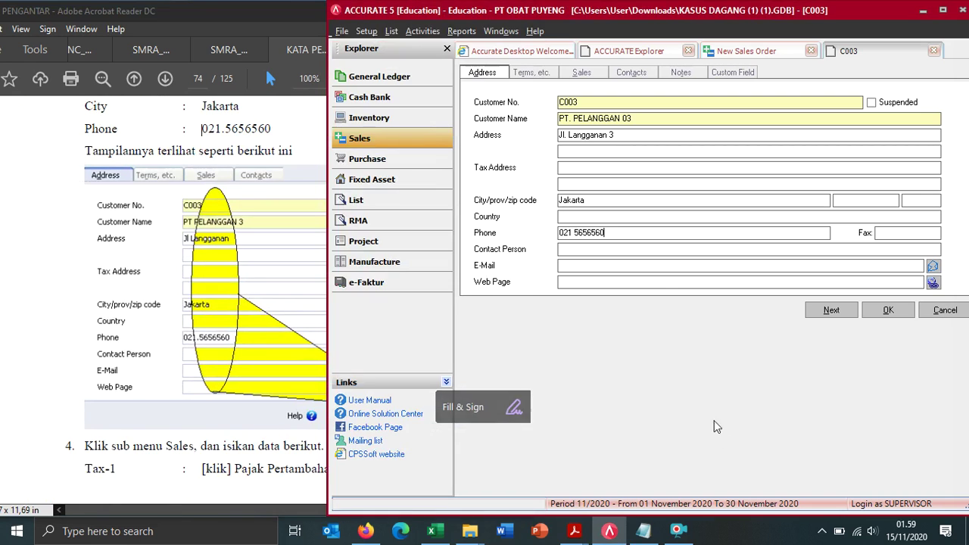
click(525, 74)
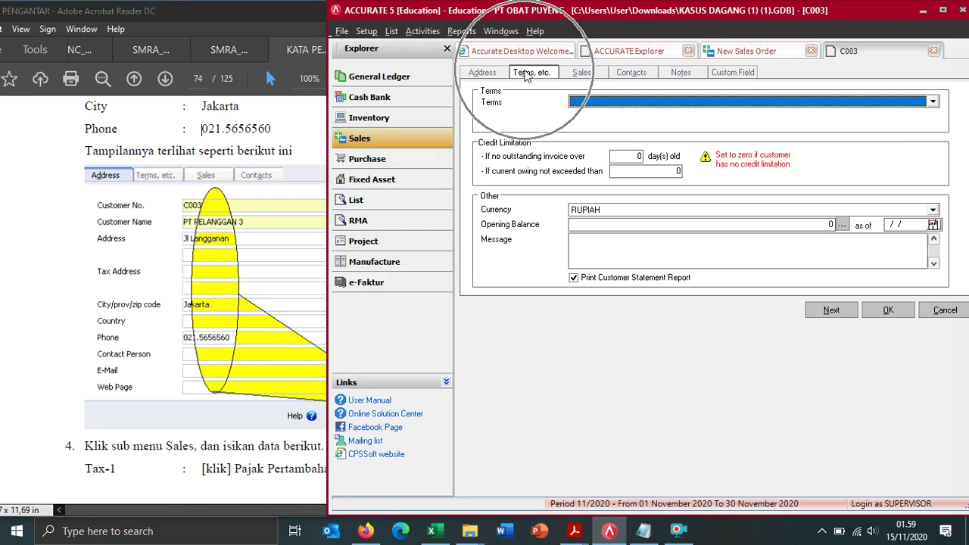
click(602, 102)
click(599, 101)
scroll(51, 392, down, 3)
scroll(148, 352, down, 2)
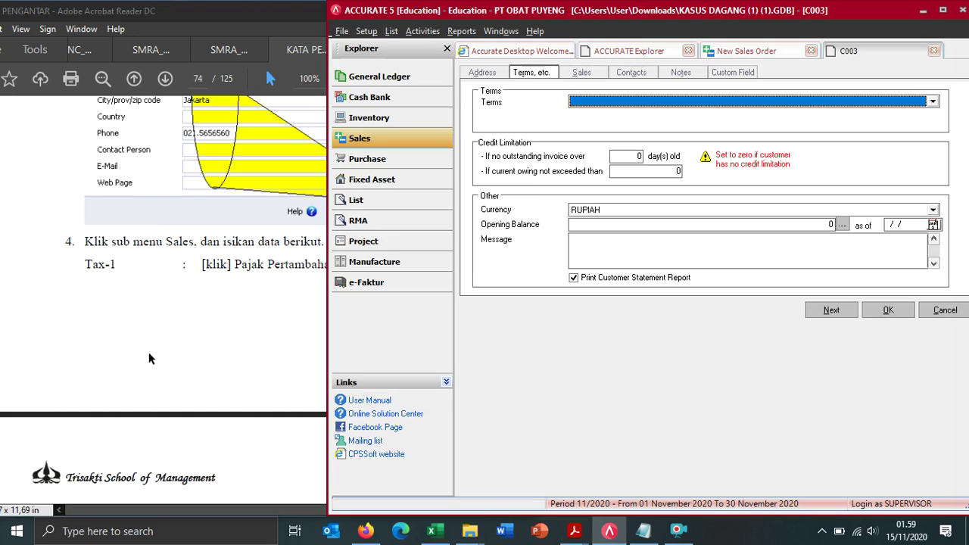
click(210, 327)
scroll(311, 304, down, 6)
scroll(311, 304, up, 5)
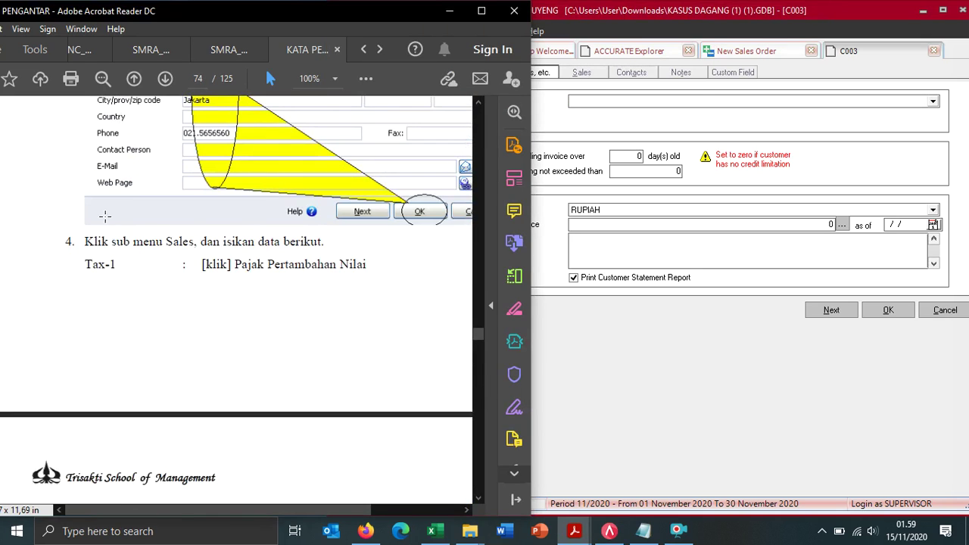
scroll(130, 321, up, 5)
scroll(131, 322, up, 1)
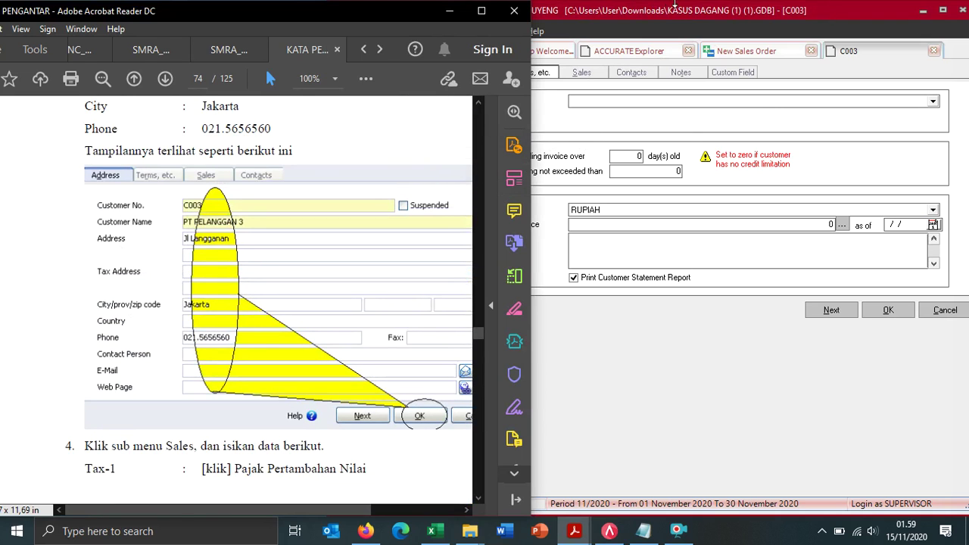
Step: Set the customer's Tax 1 to PAJAK PERTAMBAHAN NILAI, check it against the guide, and save the customer
click(580, 74)
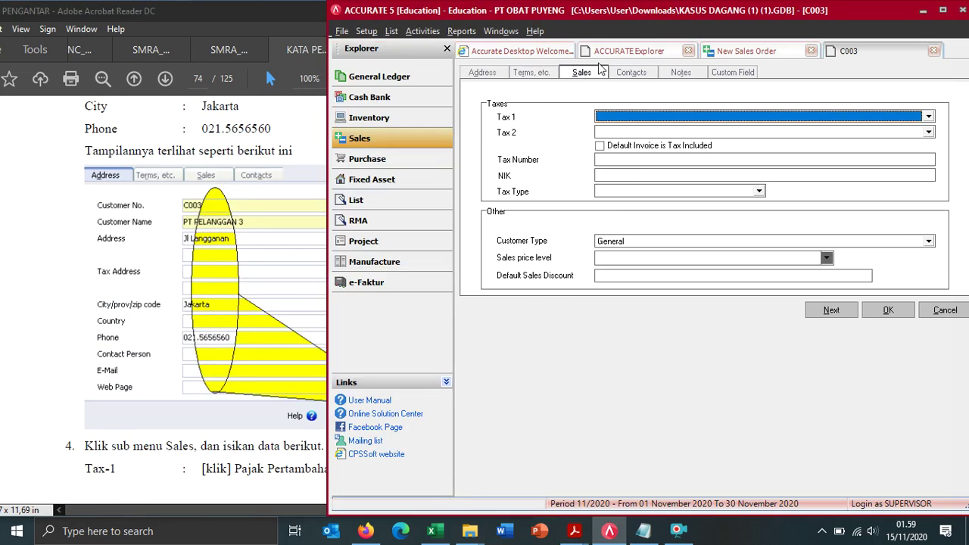
click(658, 121)
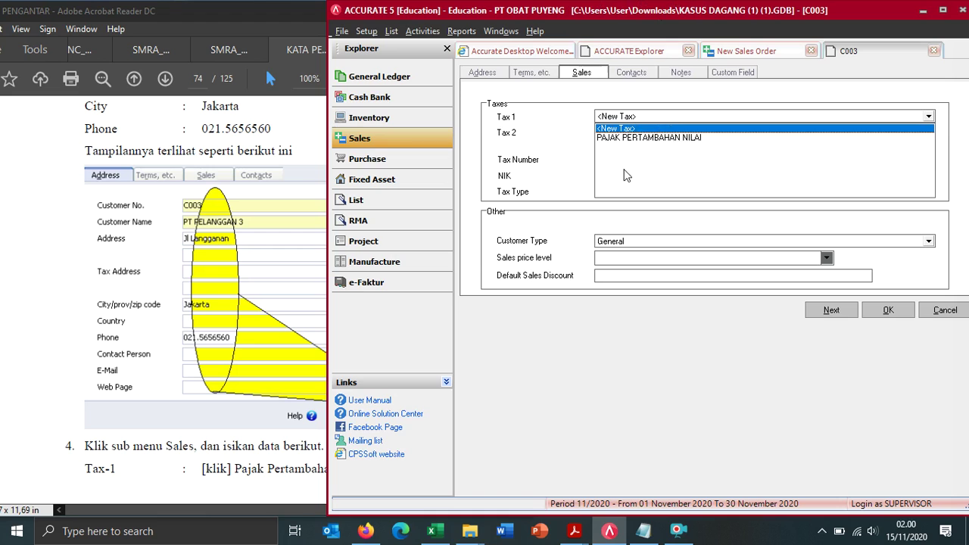
click(622, 138)
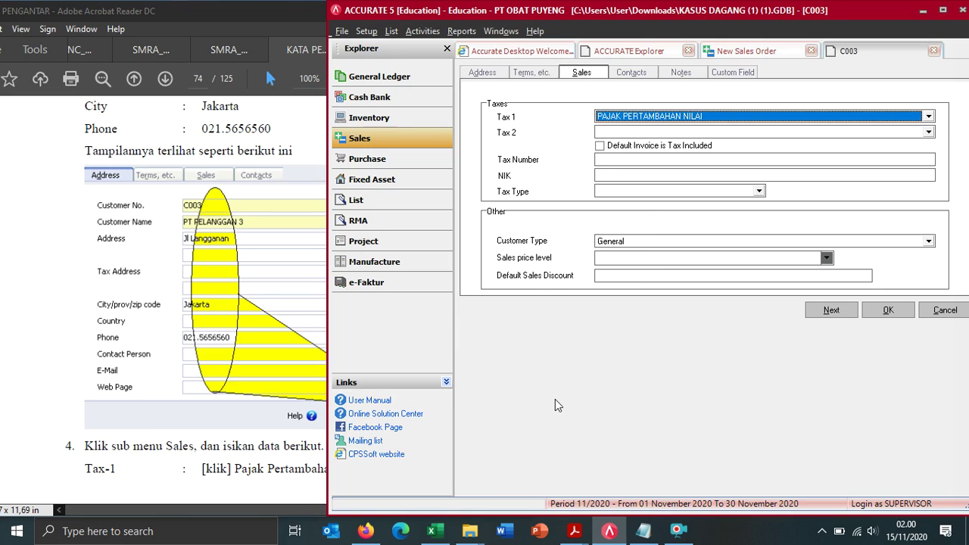
scroll(5, 353, down, 1)
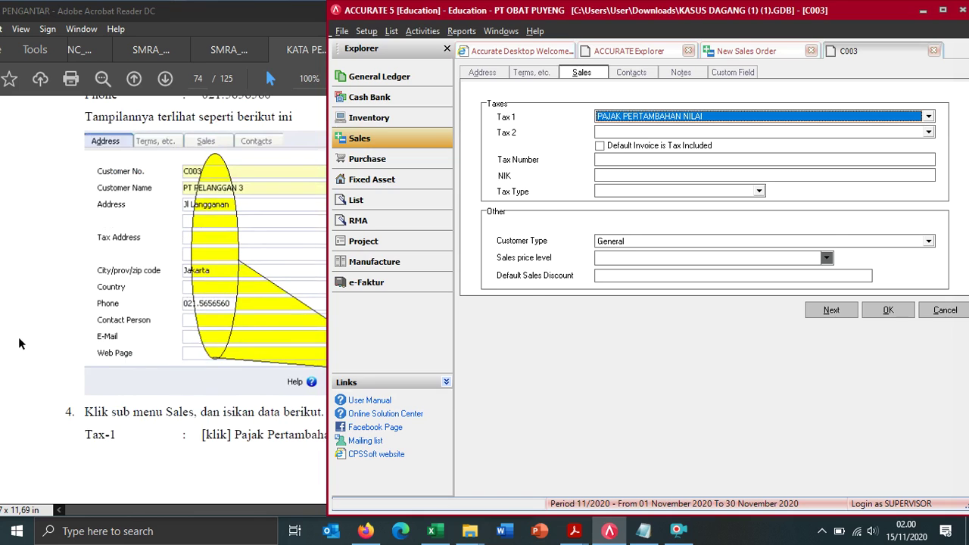
click(22, 343)
scroll(254, 302, down, 1)
scroll(254, 302, down, 8)
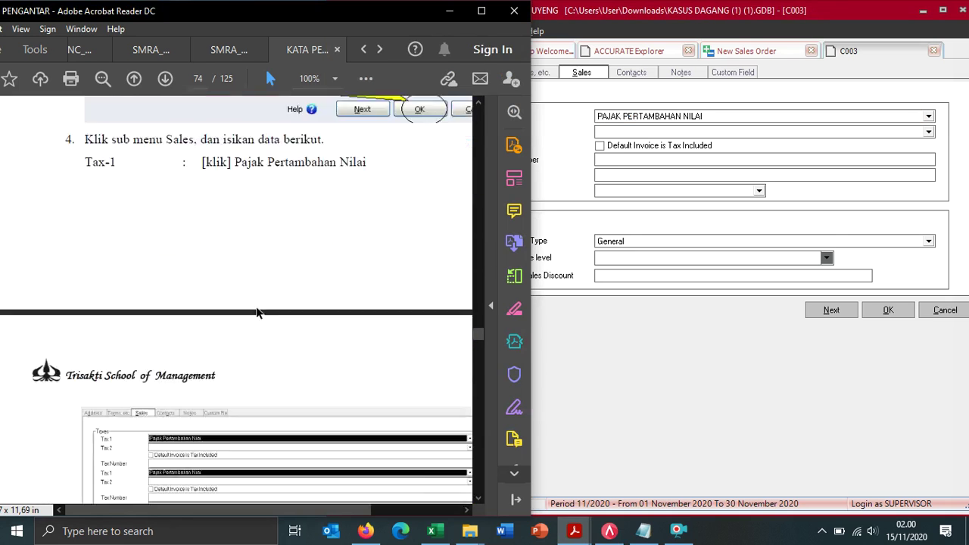
scroll(256, 306, down, 2)
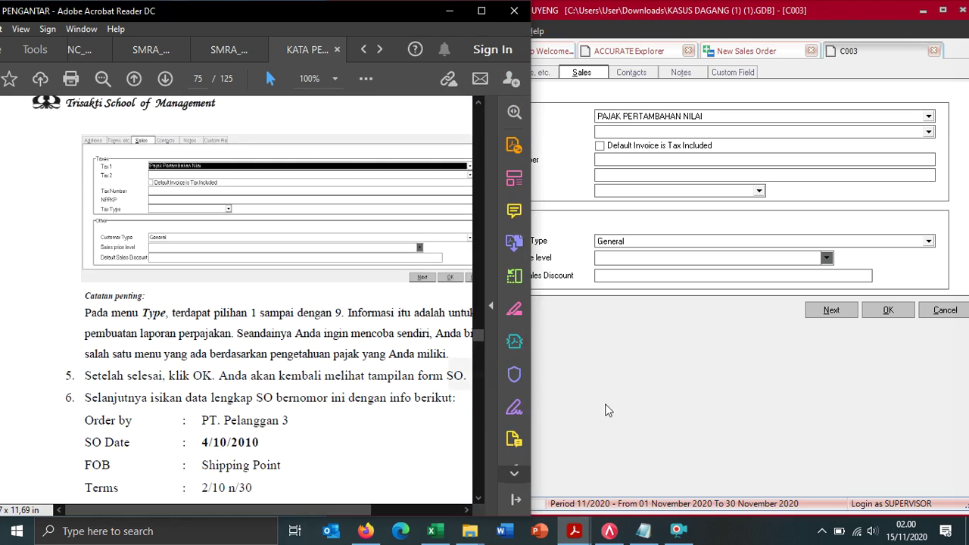
click(884, 312)
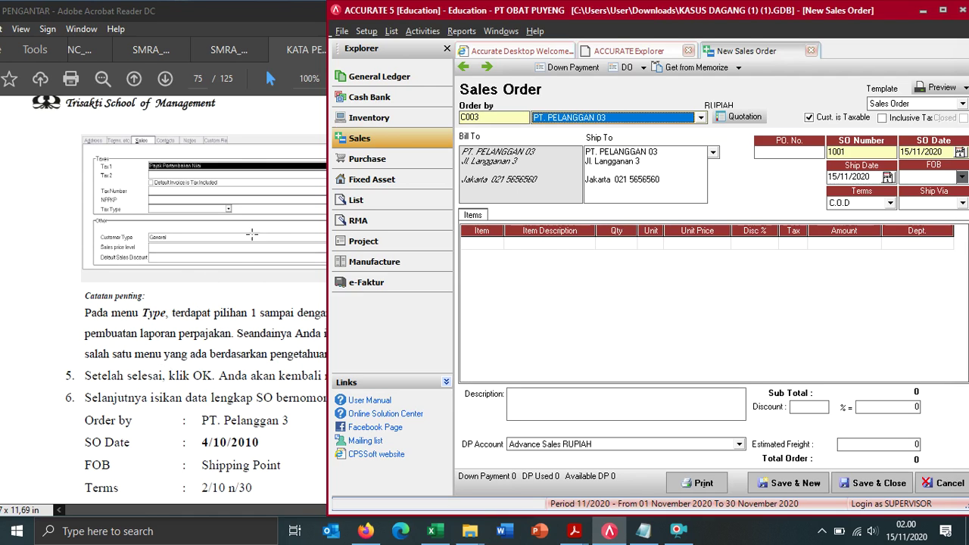
Step: Read the guide's order data and enlarge the header fields of its sample Sales Order beside the new order
scroll(133, 297, down, 10)
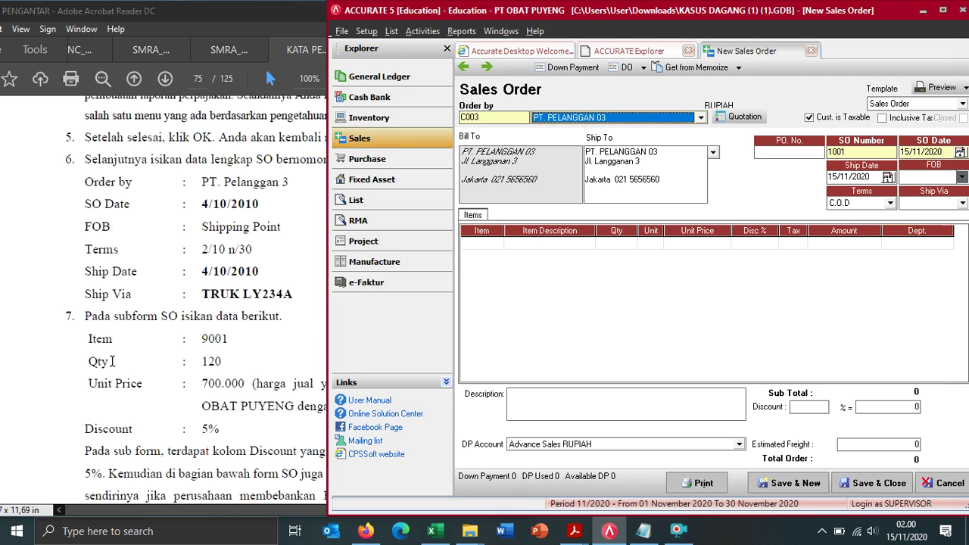
scroll(113, 360, down, 12)
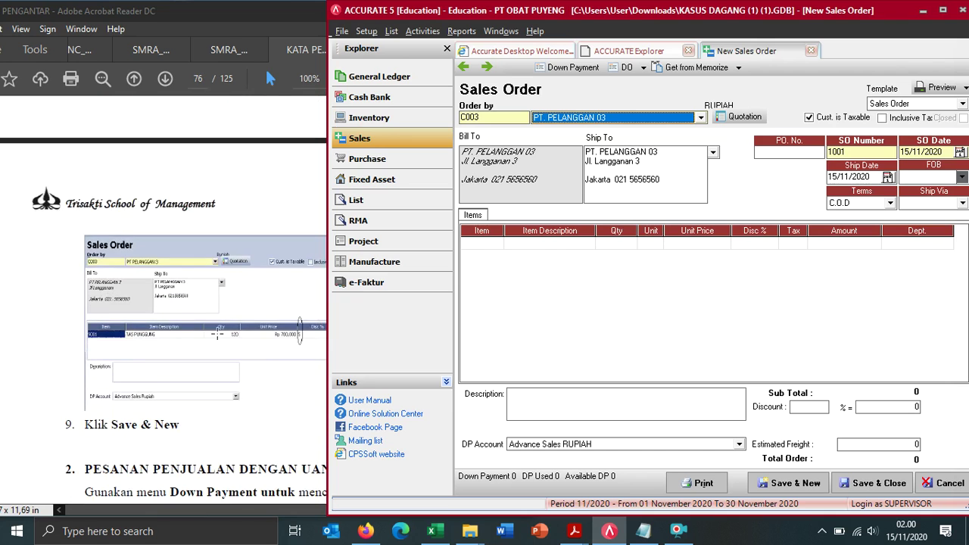
scroll(211, 326, up, 3)
click(210, 326)
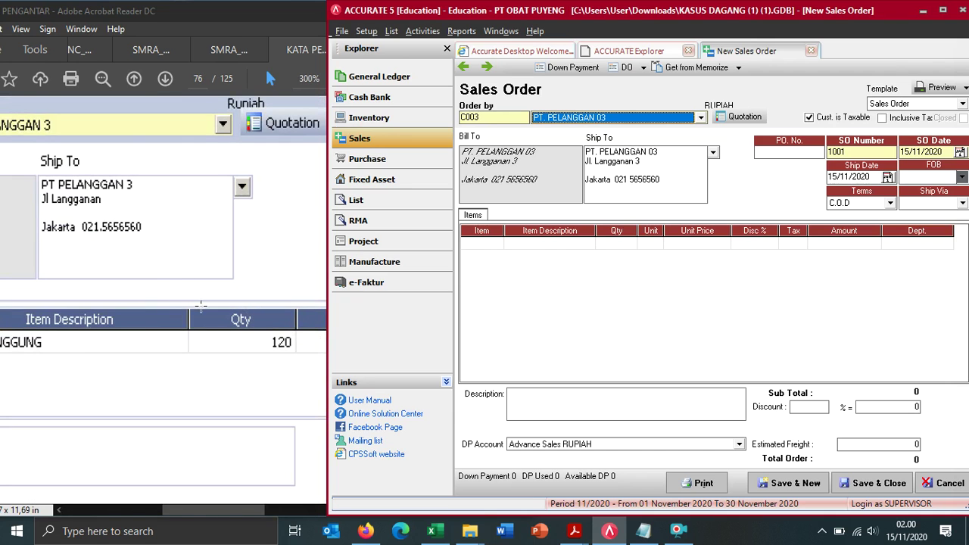
drag(221, 509, 346, 491)
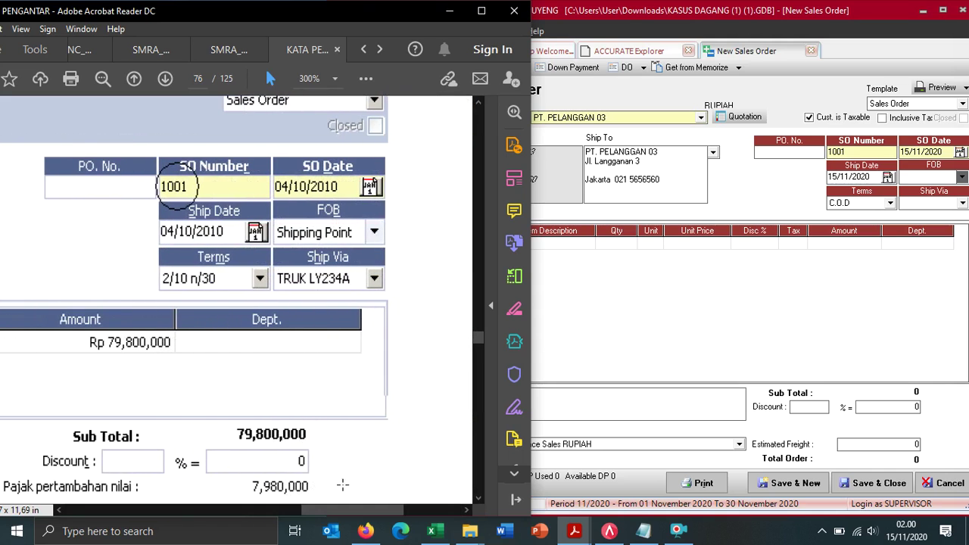
click(856, 146)
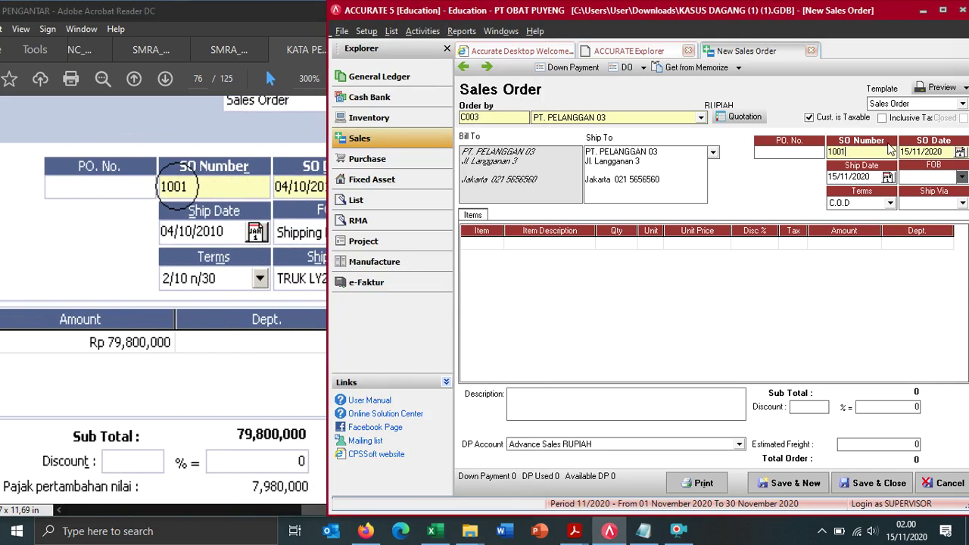
drag(810, 19, 886, 17)
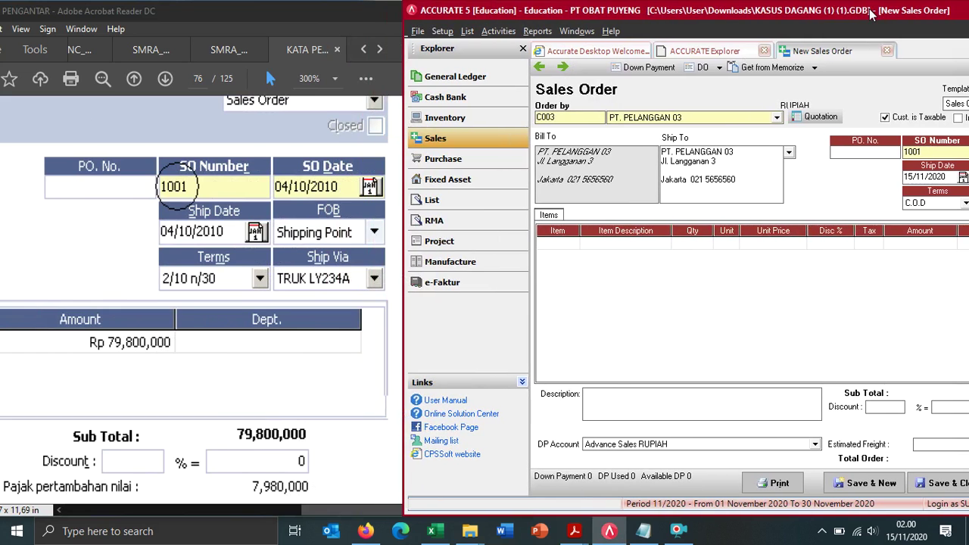
drag(742, 15, 663, 15)
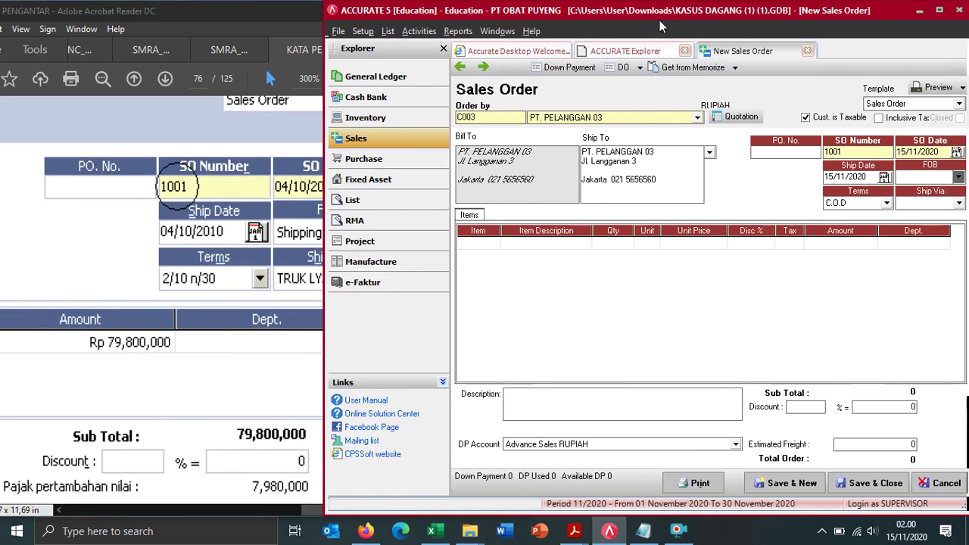
Step: Set the order's SO Date and Ship Date to 04/10/2010
click(912, 151)
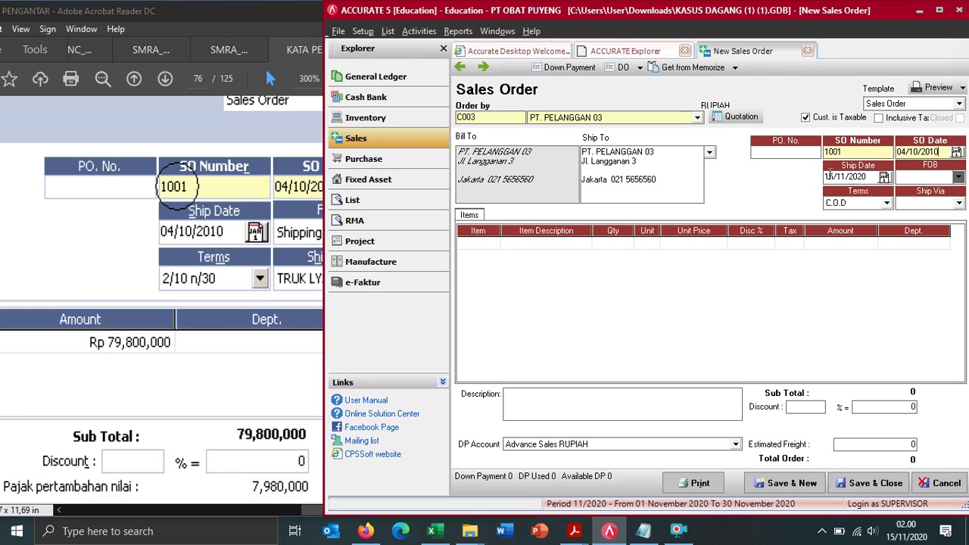
key(Home)
text(102)
Step: Set the order's FOB to Shipping Point, Terms to 2/10 n/30 and Ship Via to TRUK LY234A
click(959, 176)
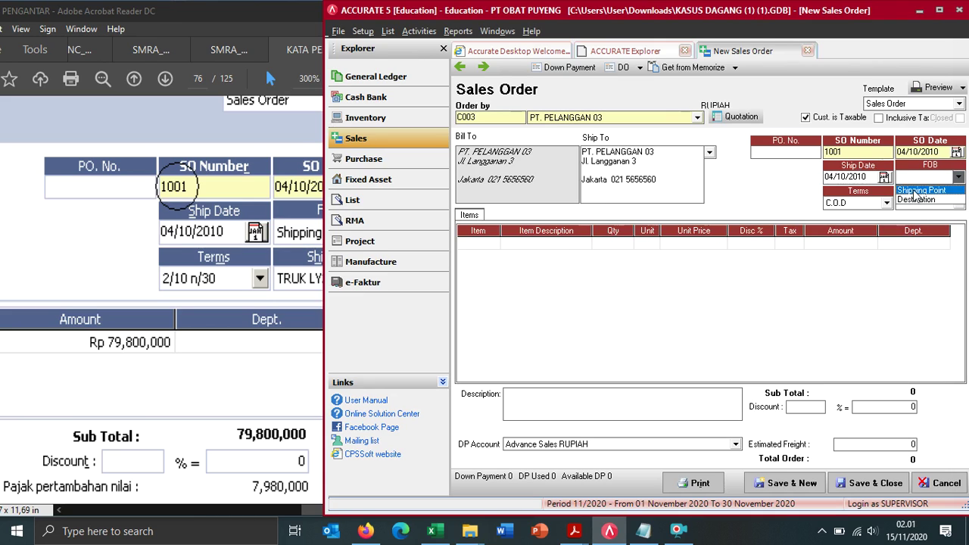
click(918, 190)
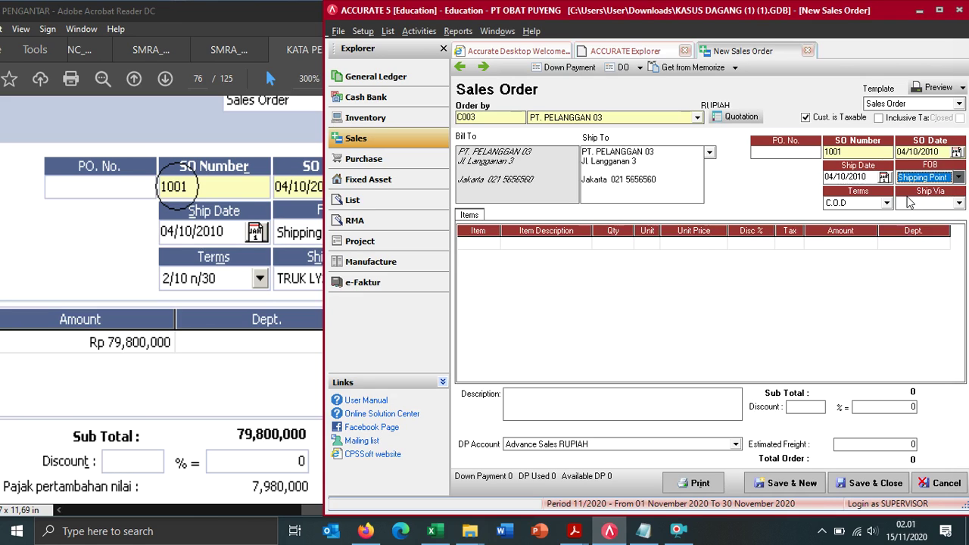
click(852, 203)
click(845, 225)
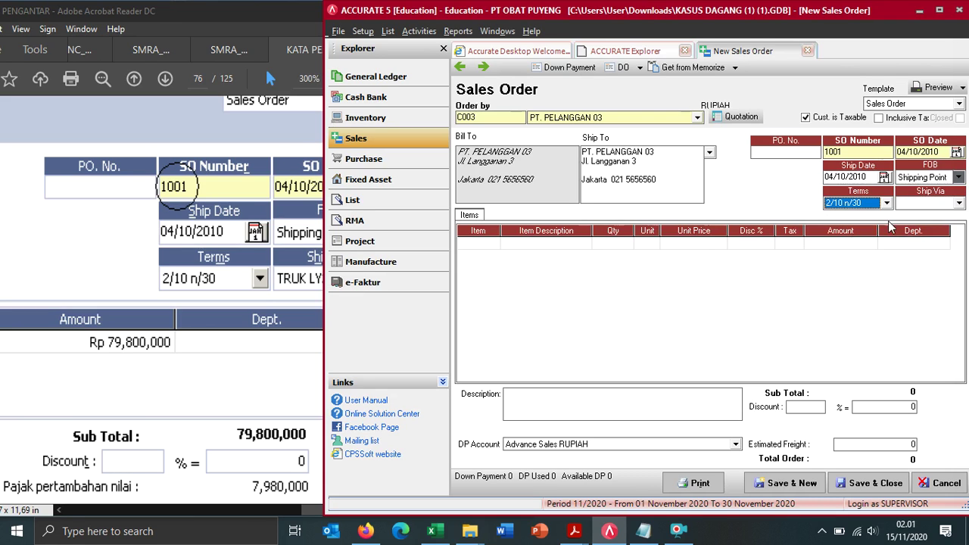
click(922, 203)
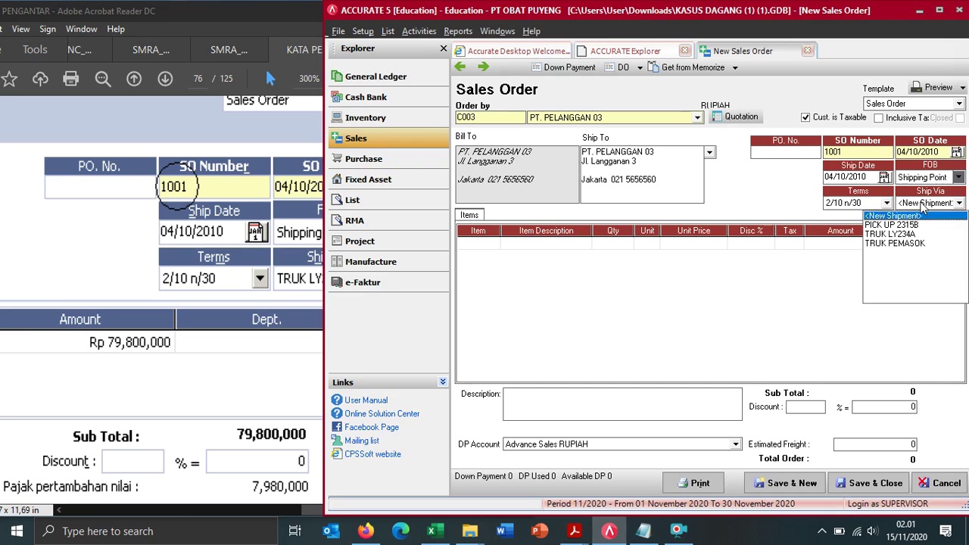
click(889, 234)
Step: Look up the item line in the guide's sample order and add item 9001 TAS PUNGGUNG to the order
scroll(48, 238, down, 1)
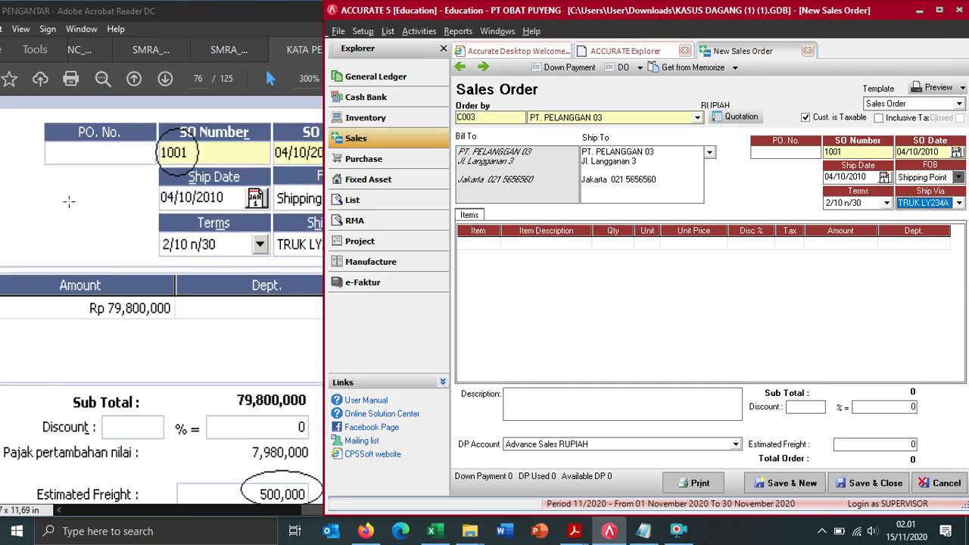
click(70, 203)
click(428, 215)
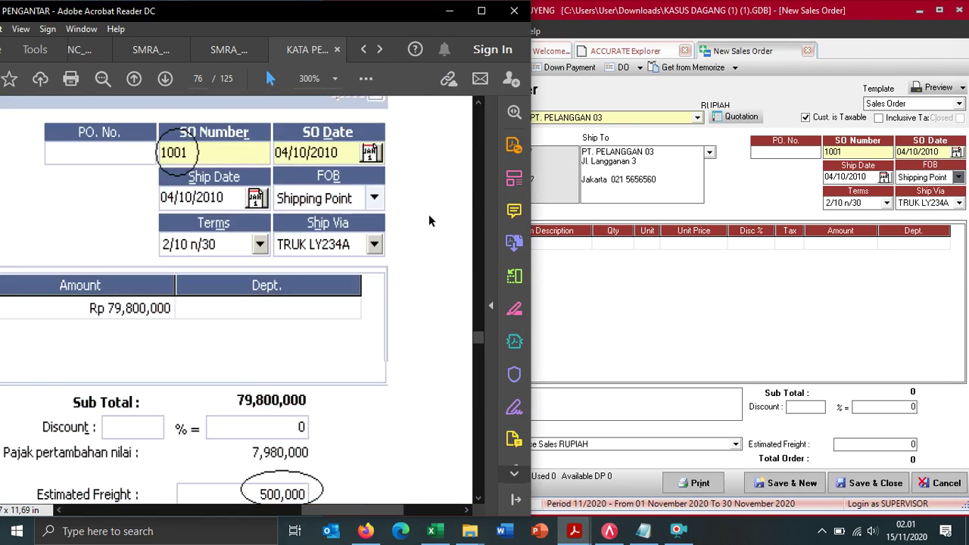
scroll(425, 215, down, 3)
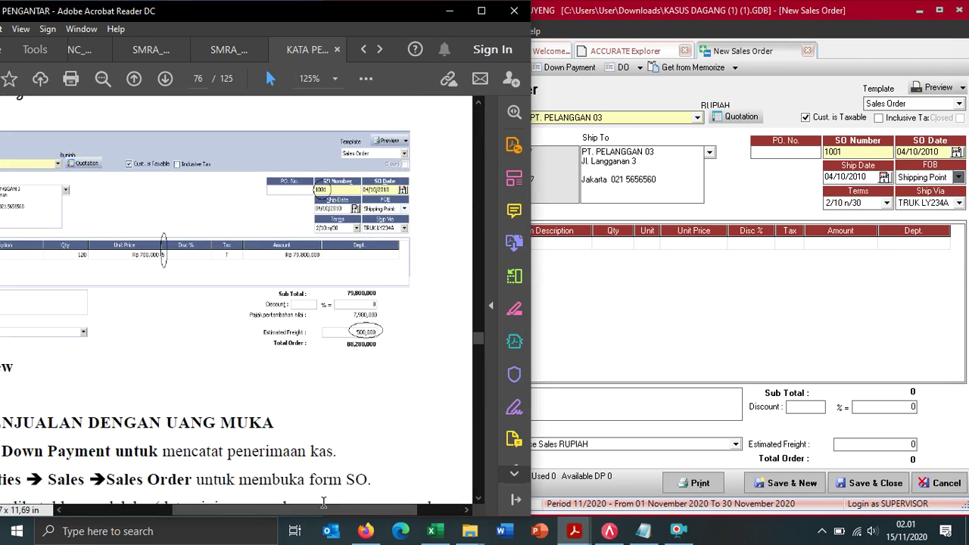
scroll(323, 502, left, 5)
scroll(270, 309, up, 3)
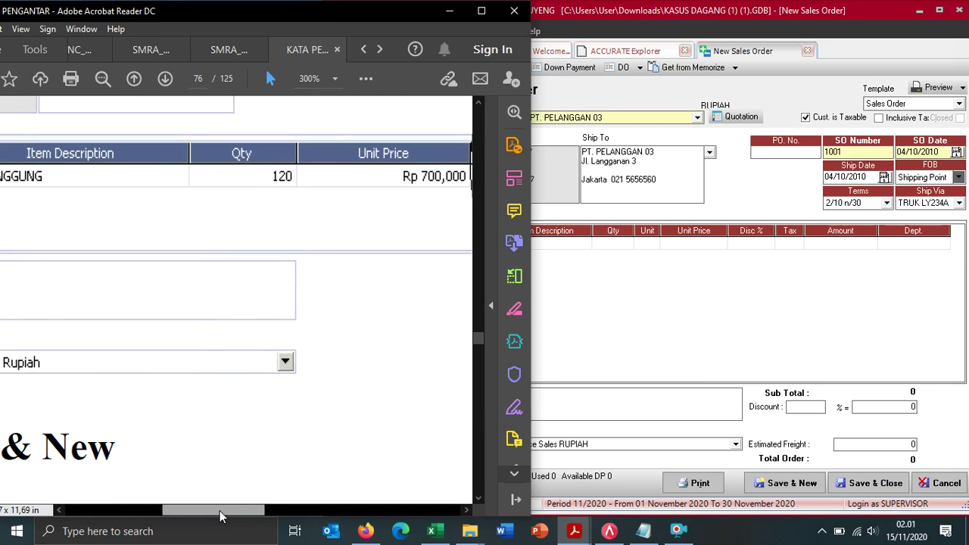
drag(222, 515, 177, 507)
click(609, 530)
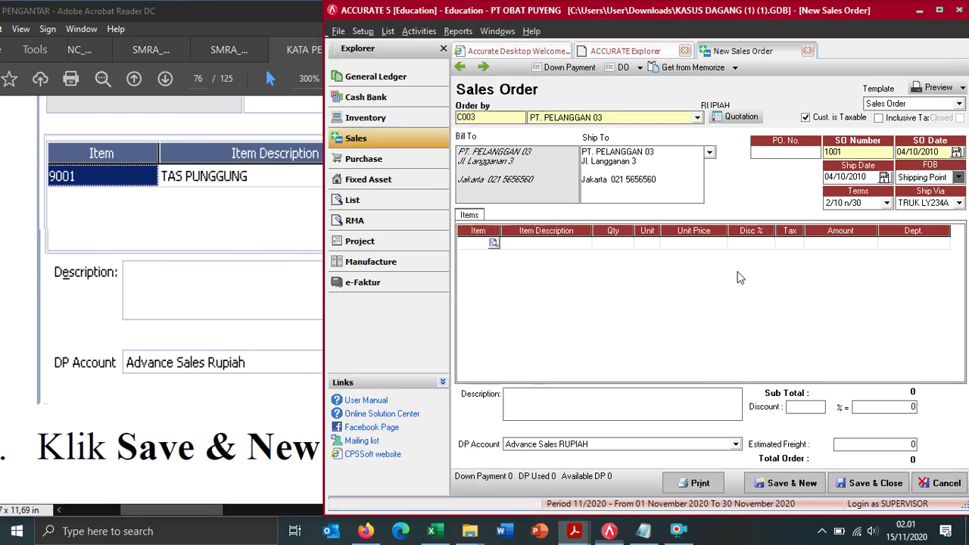
click(496, 246)
click(429, 206)
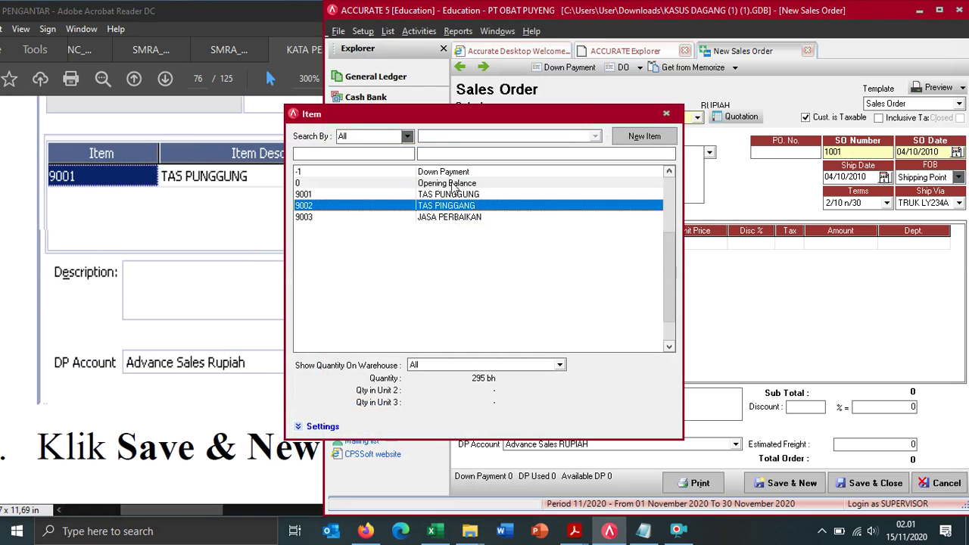
double_click(451, 194)
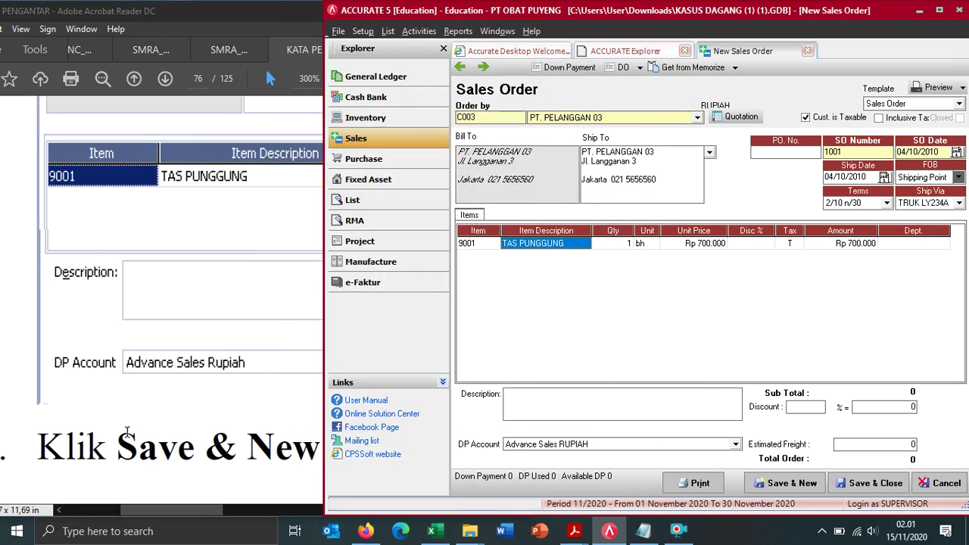
Step: Find the ordered quantity in the guide and set the TAS PUNGGUNG line's Qty to 120
click(574, 530)
click(261, 509)
drag(257, 514, 227, 522)
click(604, 257)
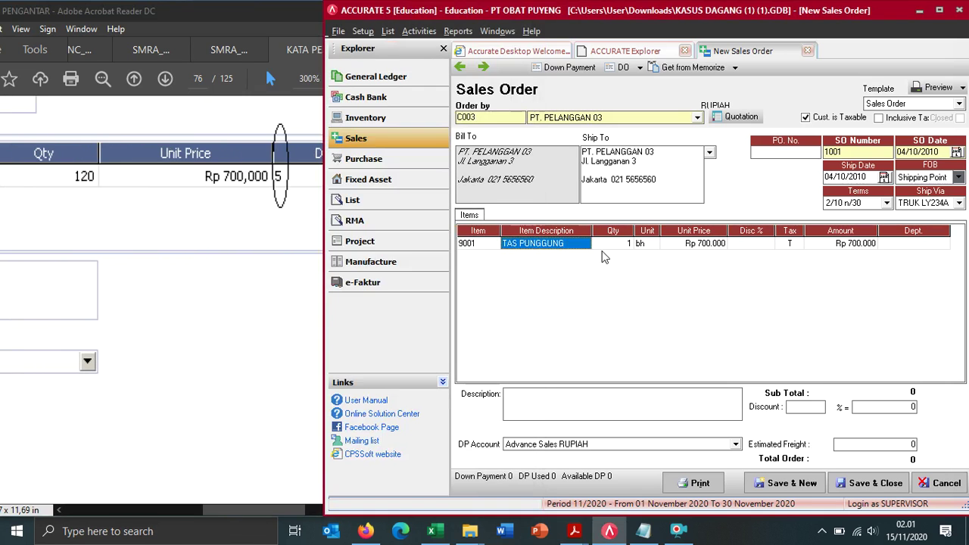
key(Tab)
text(120)
key(Tab)
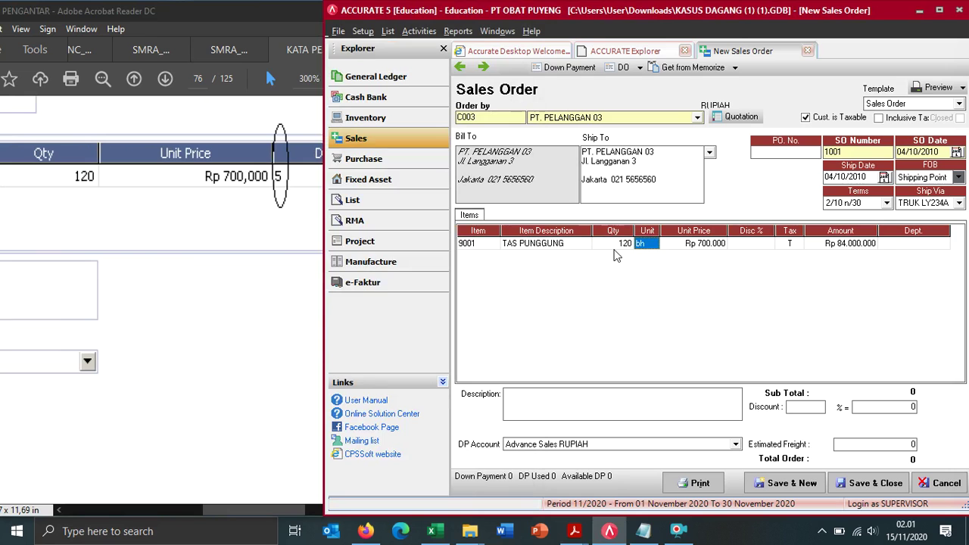
Step: Set the TAS PUNGGUNG line's discount to 5 percent, following the guide's sample line
key(Tab)
key(Tab)
drag(211, 514, 264, 509)
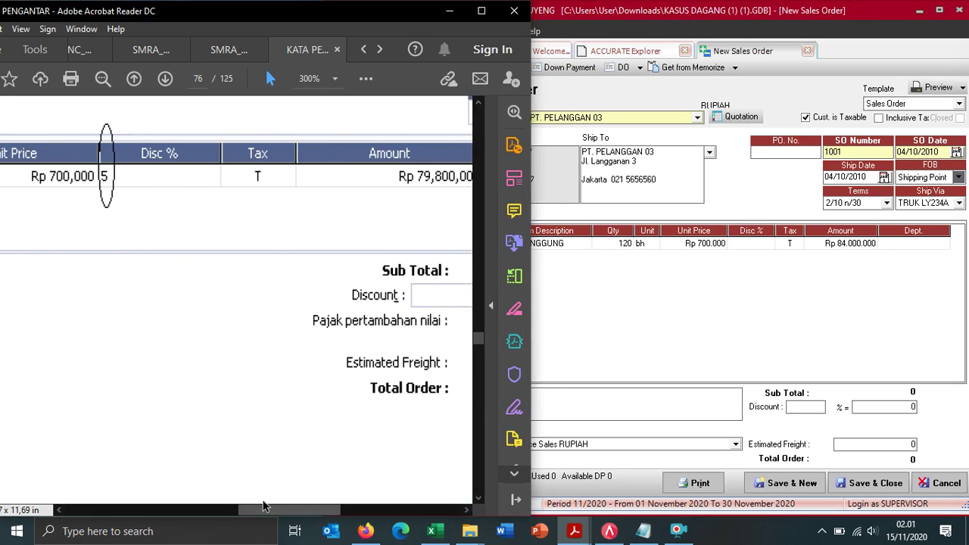
click(751, 245)
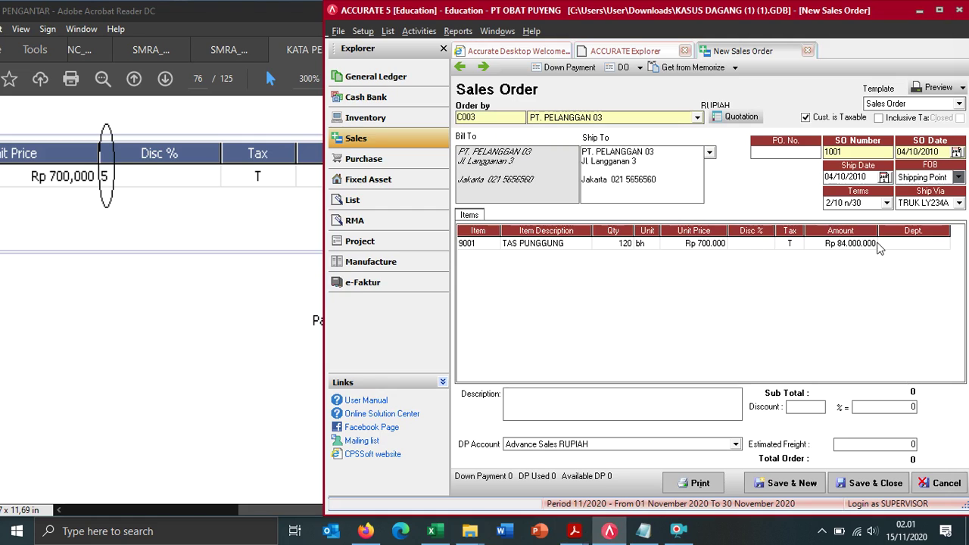
text(5)
key(Tab)
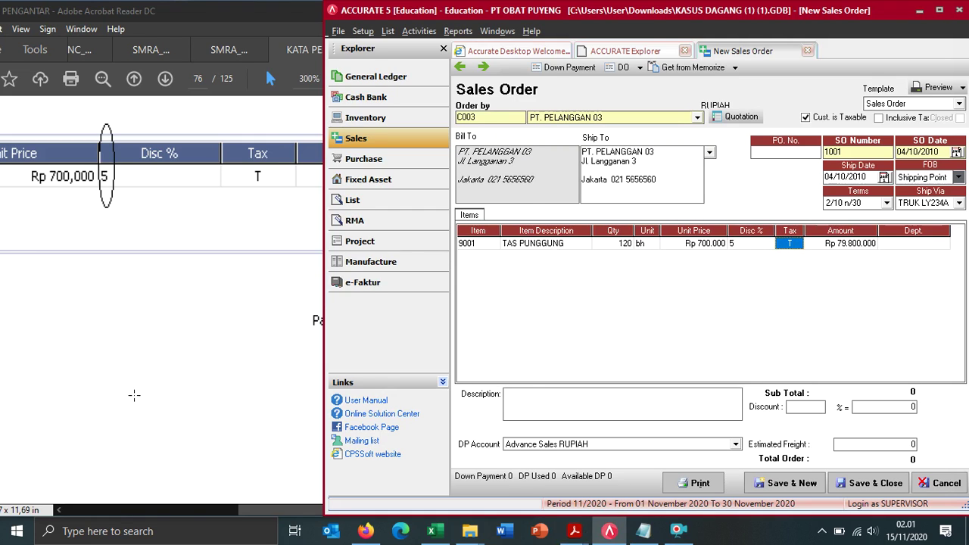
Step: Check the guide's tax and total figures, and commit the TAS PUNGGUNG line to the order
click(142, 424)
drag(317, 516, 338, 522)
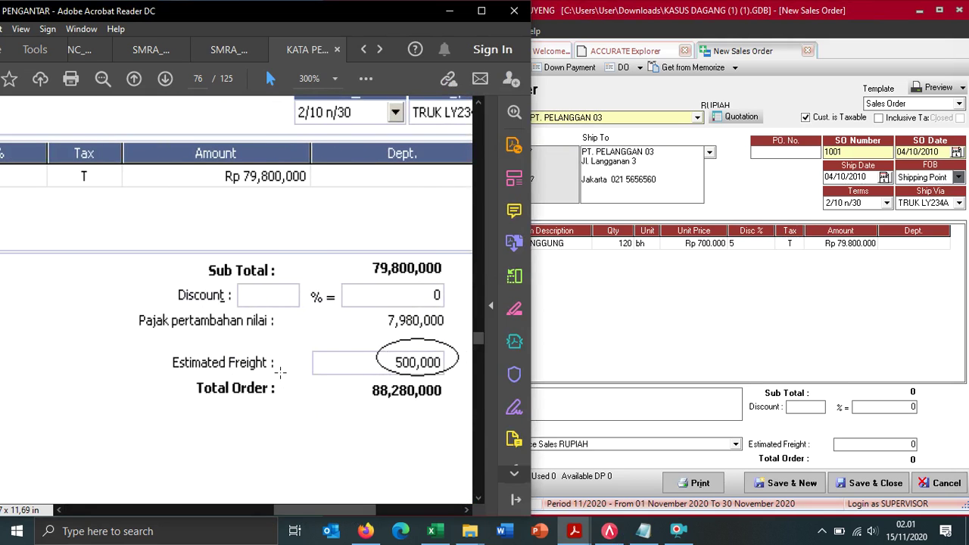
scroll(274, 358, down, 2)
click(800, 244)
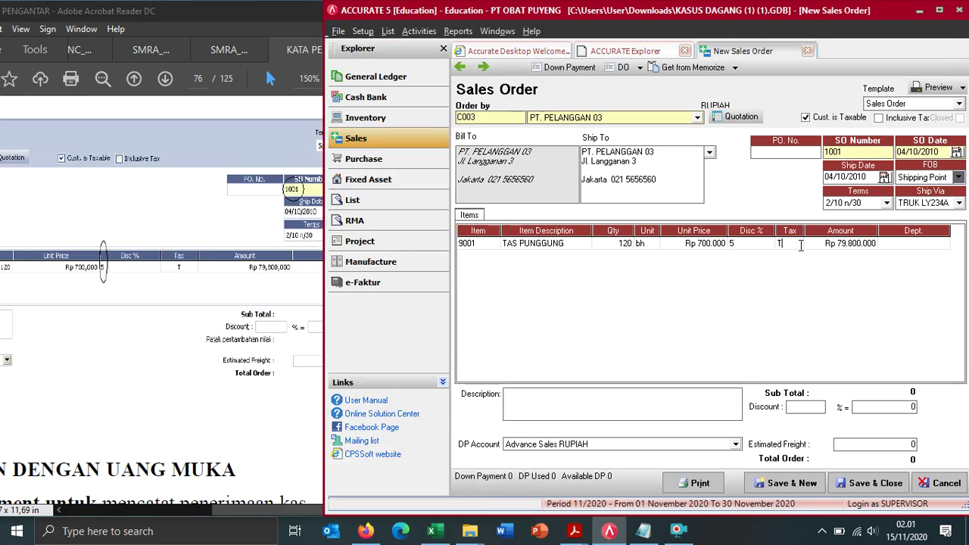
key(Return)
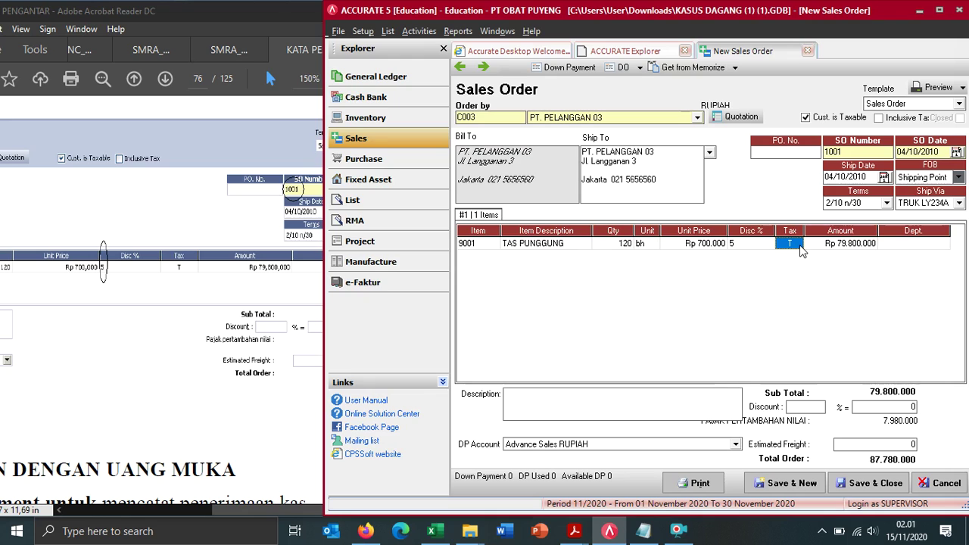
Step: Enlarge the totals of the guide's sample order and set the Estimated Freight to 500,000
click(192, 403)
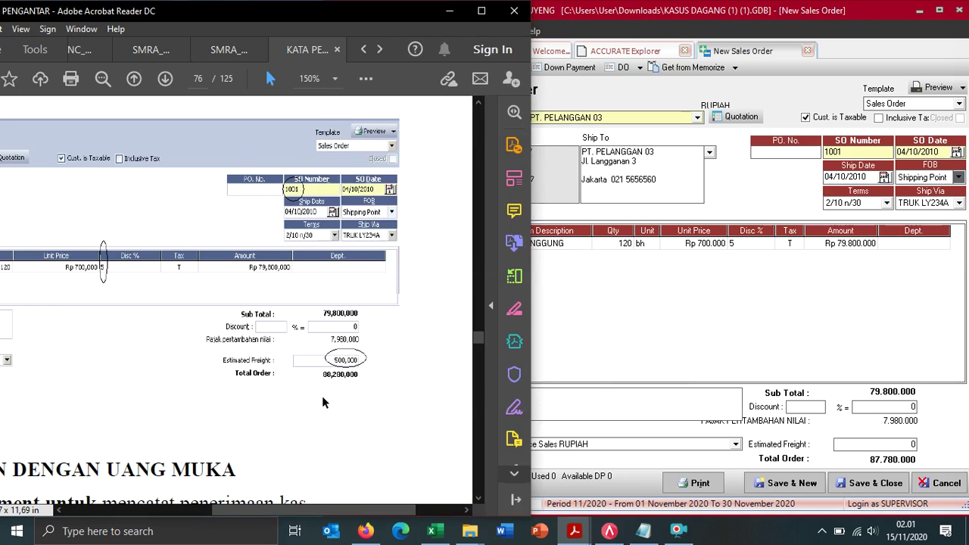
scroll(321, 394, up, 1)
ctrl+scroll(321, 394, up, 3)
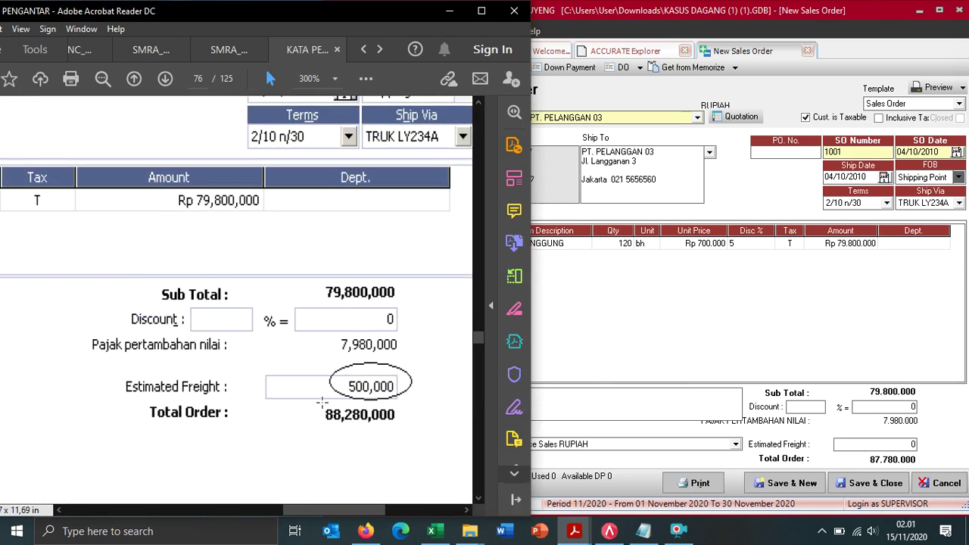
click(874, 442)
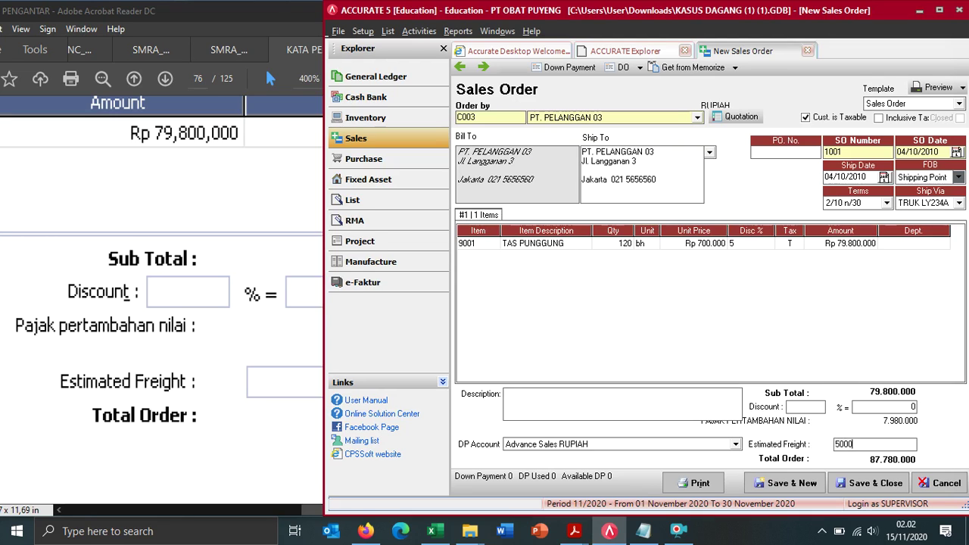
text(500000)
Step: Compare the completed order with the guide's sample, save it and open a new blank order
click(753, 244)
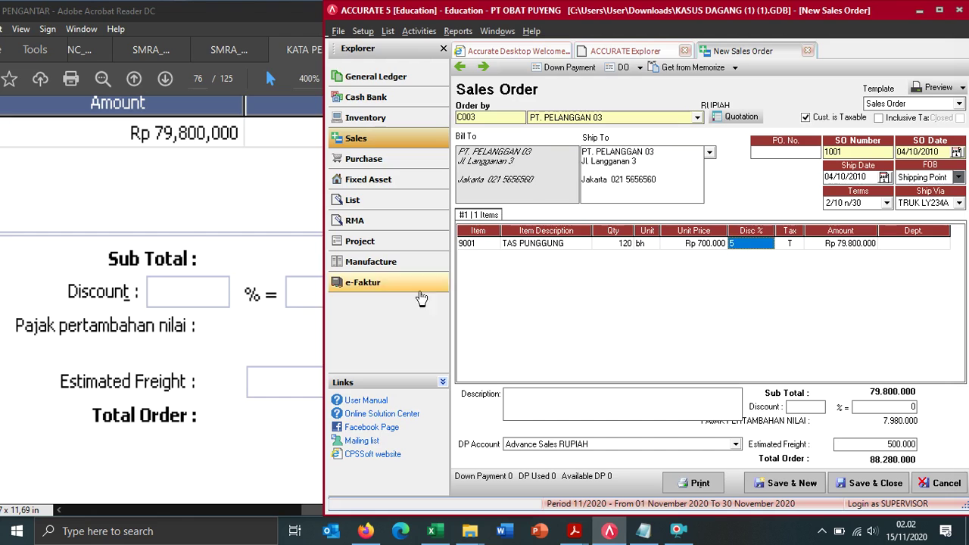
click(205, 424)
ctrl+scroll(207, 423, down, 2)
ctrl+scroll(207, 422, down, 1)
drag(356, 509, 284, 529)
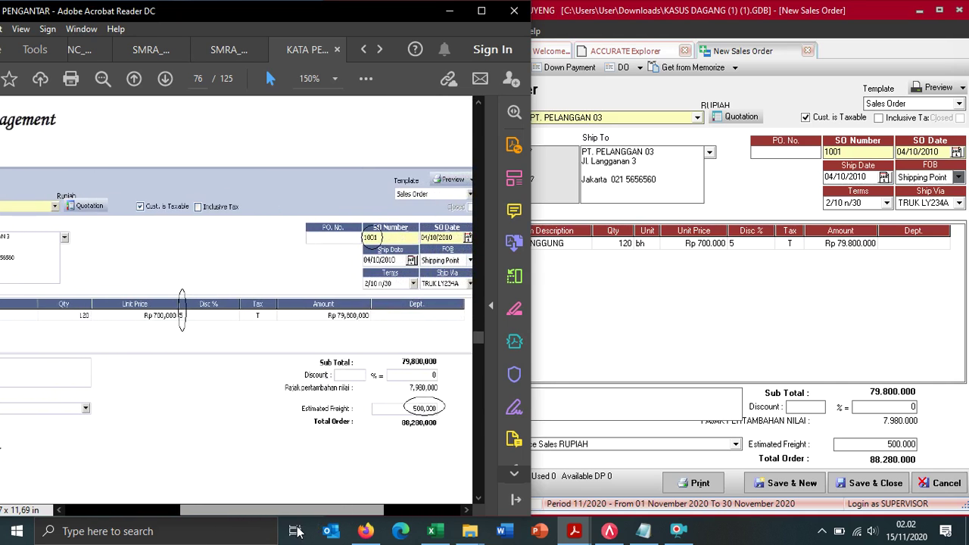
ctrl+scroll(144, 383, down, 1)
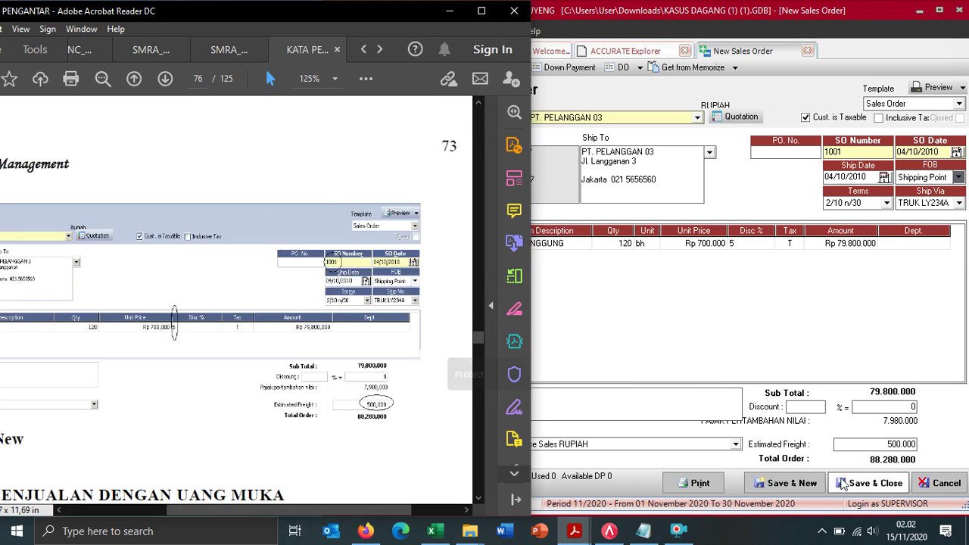
click(784, 482)
click(784, 482)
Step: Read the guide's section on orders with down payment and start a new customer from the order, named PT. PELANGGAN 04
ctrl+scroll(75, 380, down, 2)
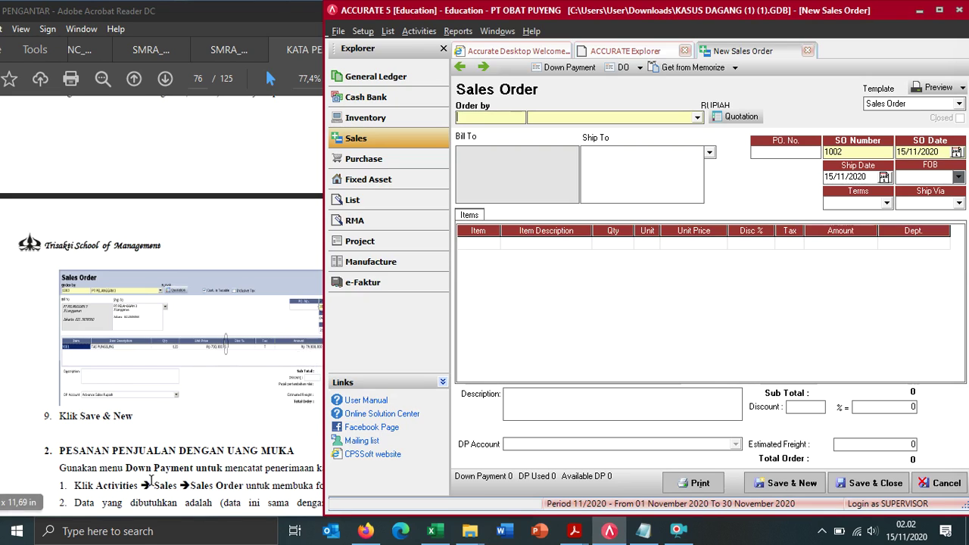
scroll(152, 431, down, 2)
scroll(150, 424, down, 1)
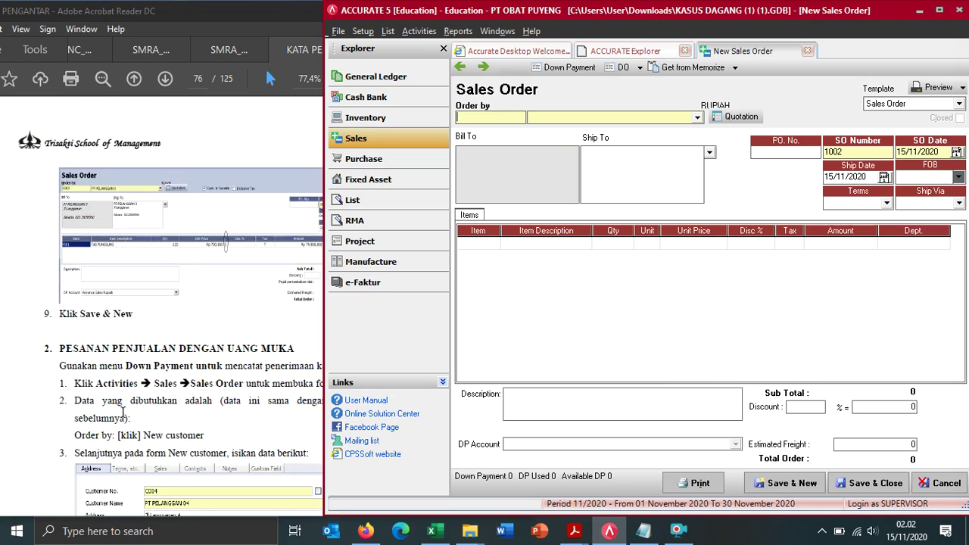
click(123, 421)
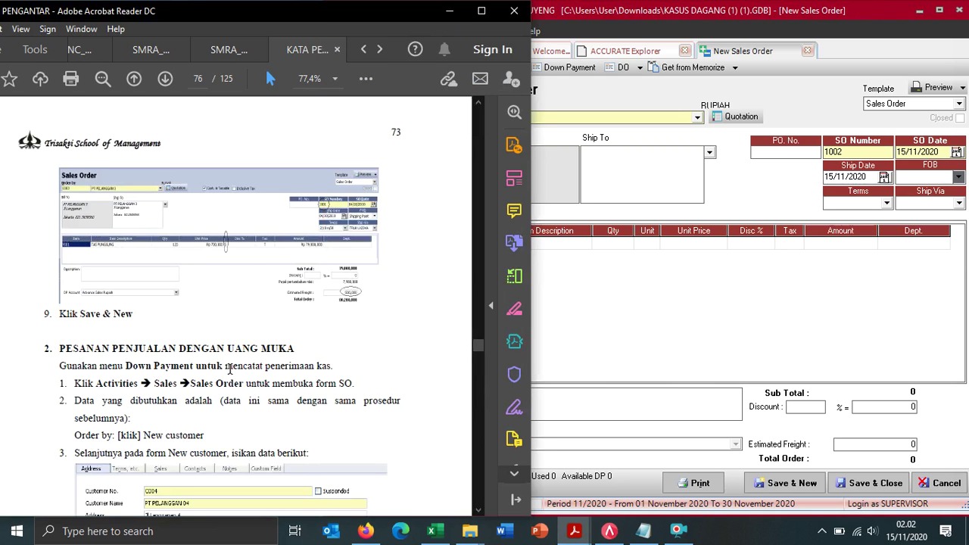
scroll(231, 368, down, 2)
ctrl+scroll(132, 341, up, 3)
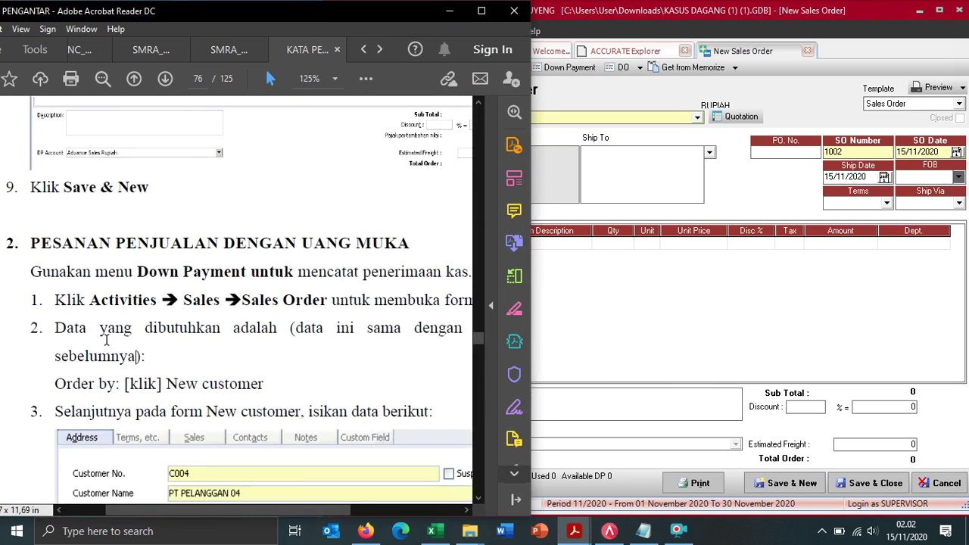
click(731, 373)
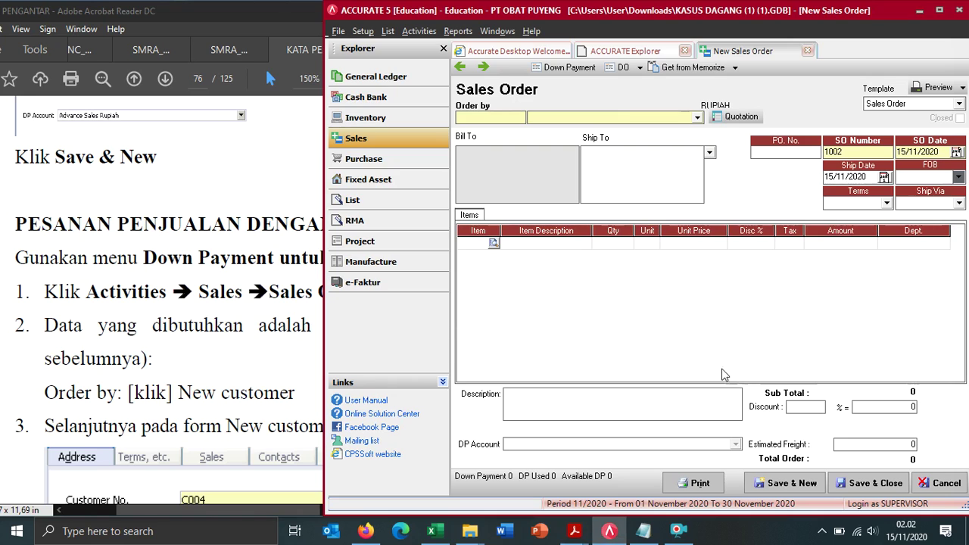
click(620, 118)
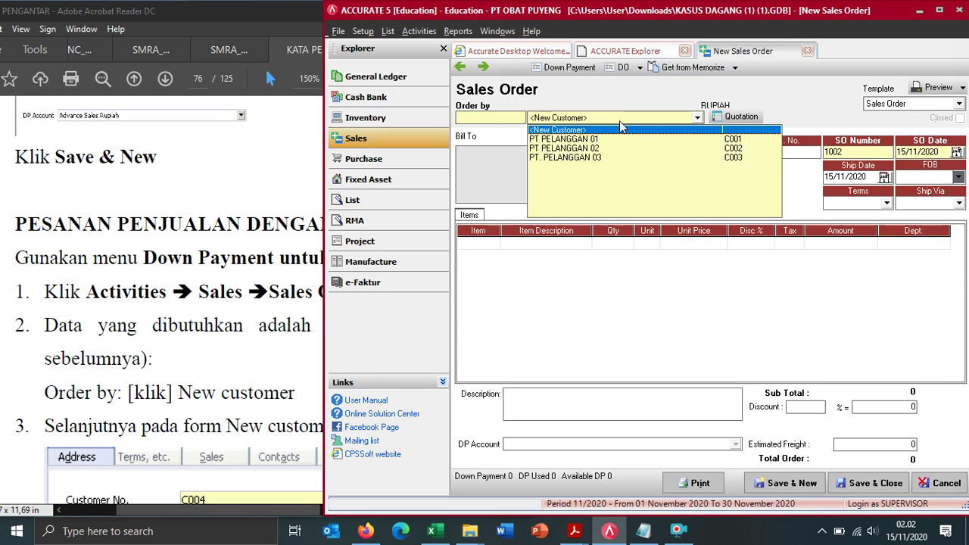
click(570, 131)
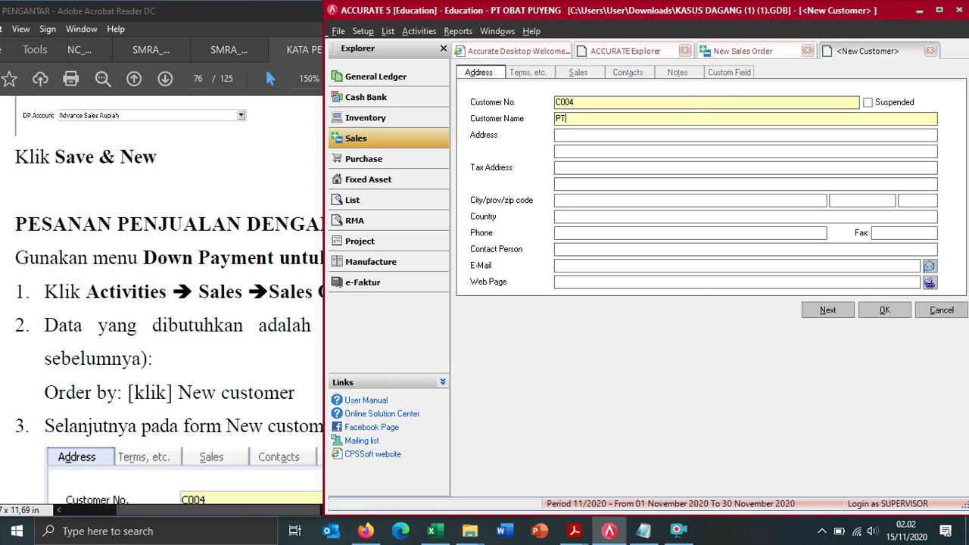
text(PT. PELANGGAN)
Step: Follow the guide's sample customer form to fill in the customer's address and set the country to Indonesia
click(87, 252)
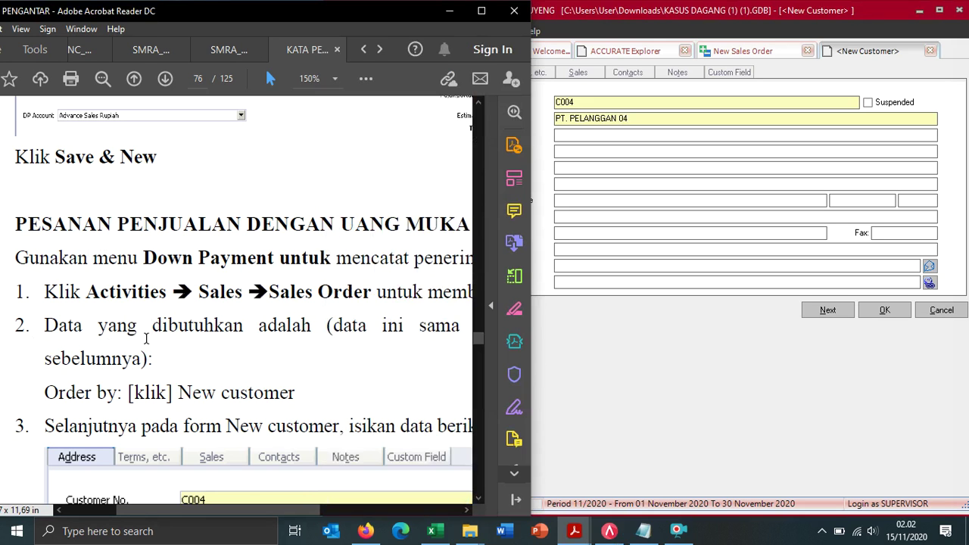
scroll(232, 355, down, 5)
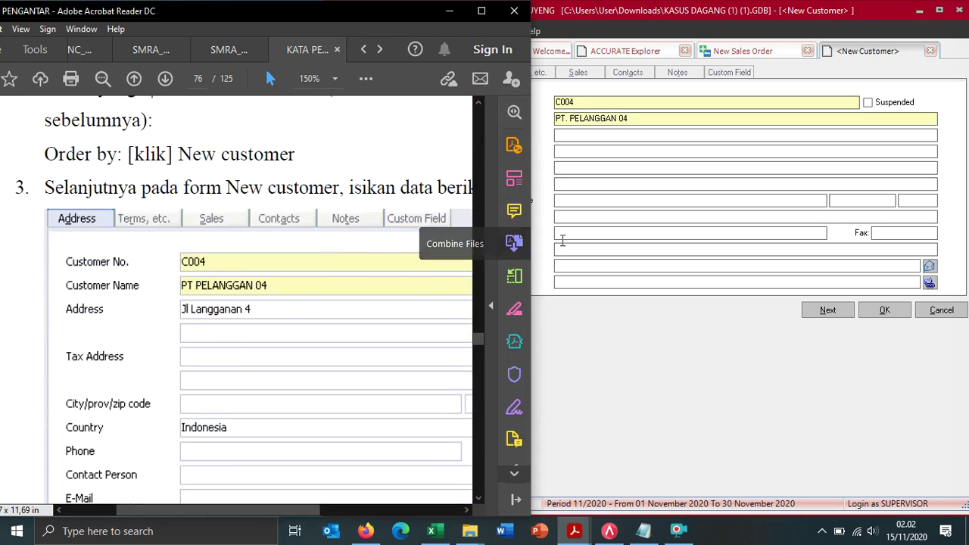
scroll(218, 378, down, 2)
click(603, 139)
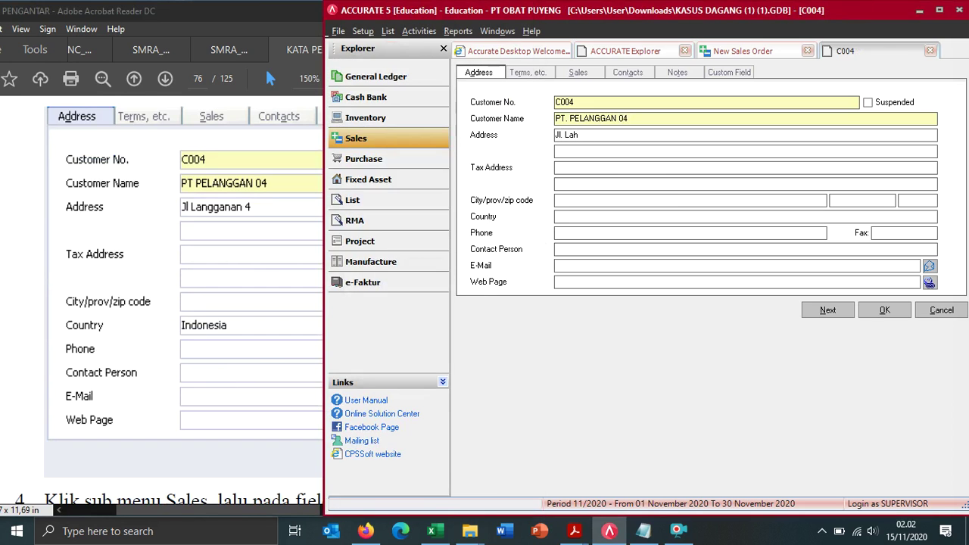
key(BackSpace)
text(ngganan 4)
click(565, 215)
Step: Look up the guide's tax instruction and set the customer's Tax 1 to PAJAK PERTAMBAHAN NILAI
click(203, 485)
scroll(308, 433, down, 1)
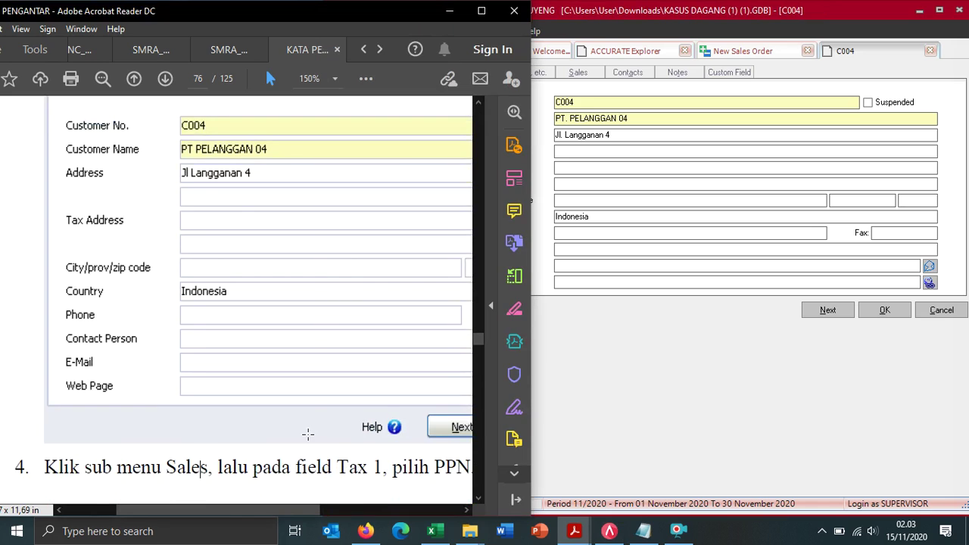
scroll(308, 434, up, 2)
scroll(300, 428, down, 15)
scroll(295, 422, down, 5)
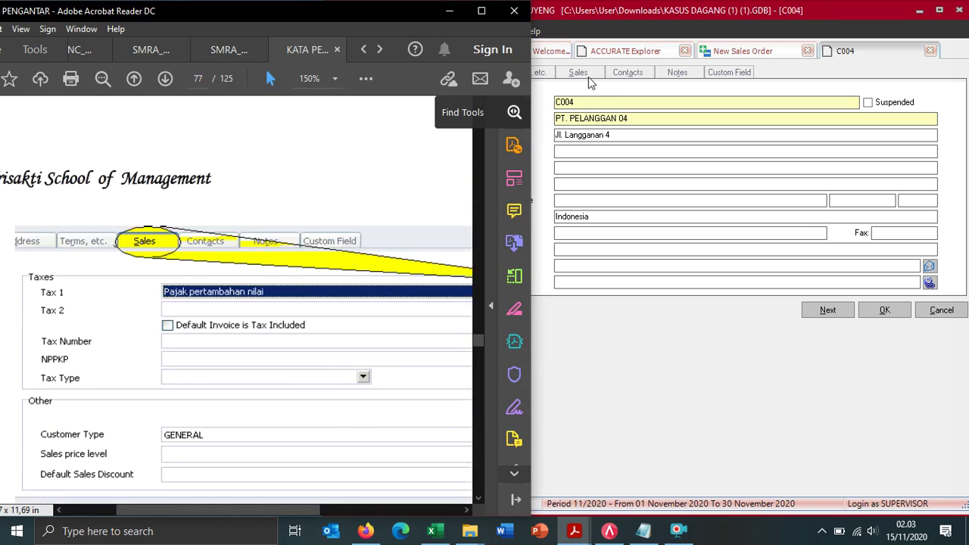
click(588, 77)
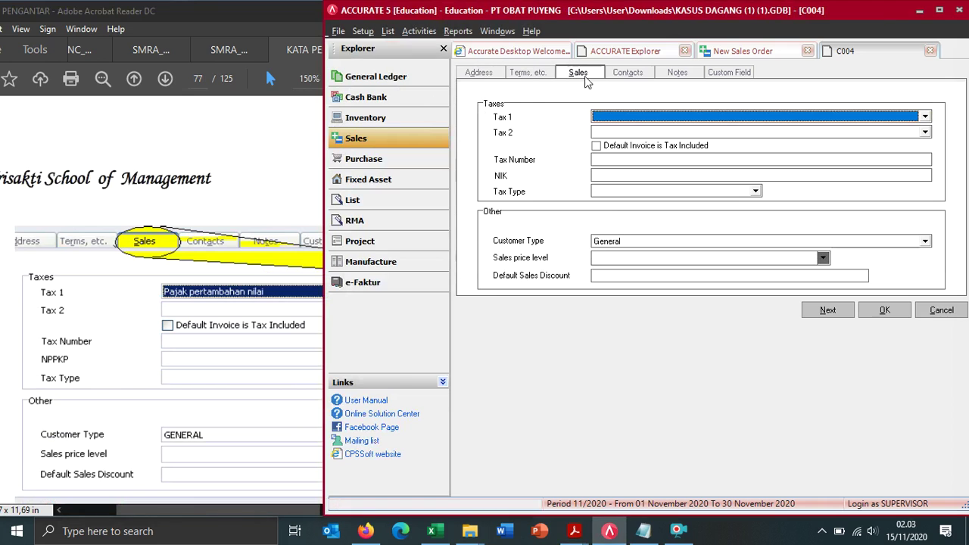
click(623, 120)
click(615, 136)
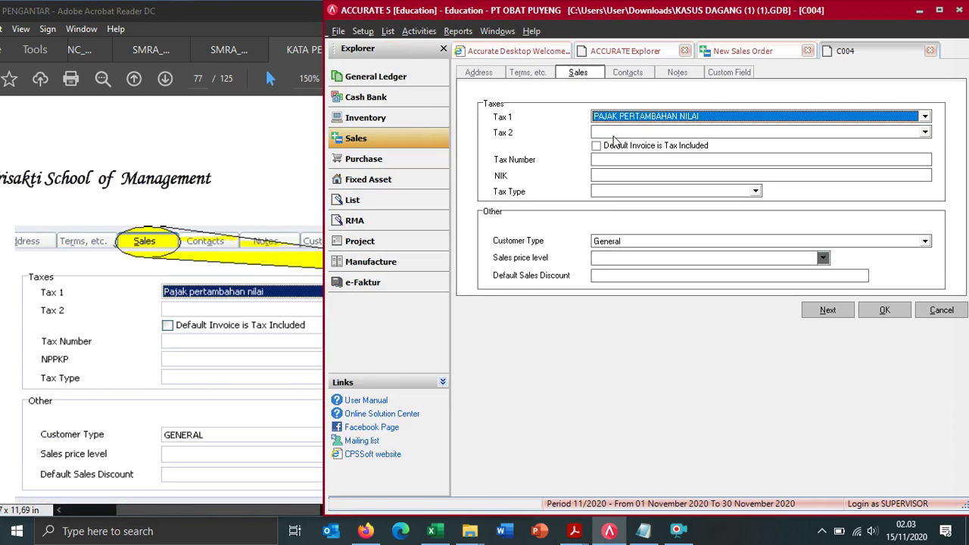
Step: Compare the customer data with the guide's sample and save the new customer to return to the sales order
click(236, 196)
scroll(236, 196, down, 2)
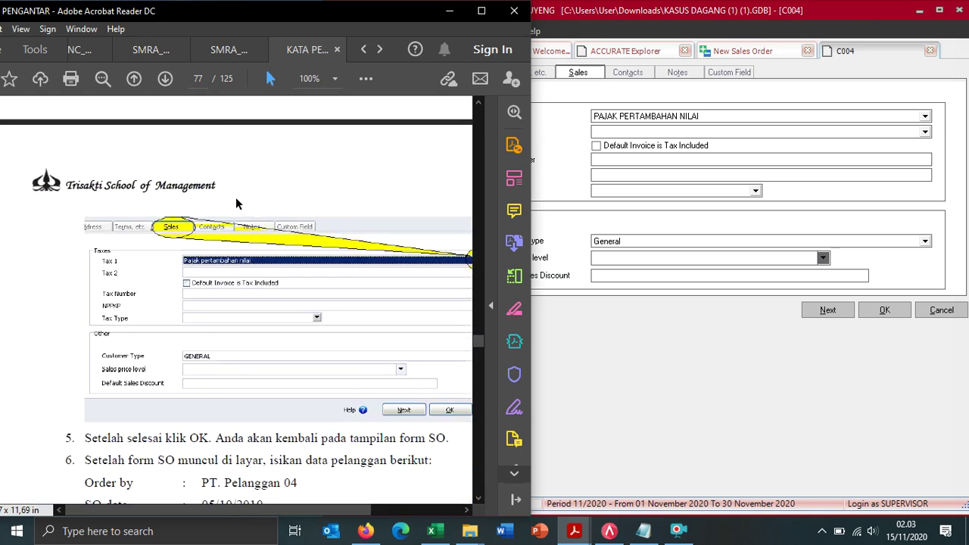
scroll(368, 265, up, 5)
scroll(368, 265, up, 2)
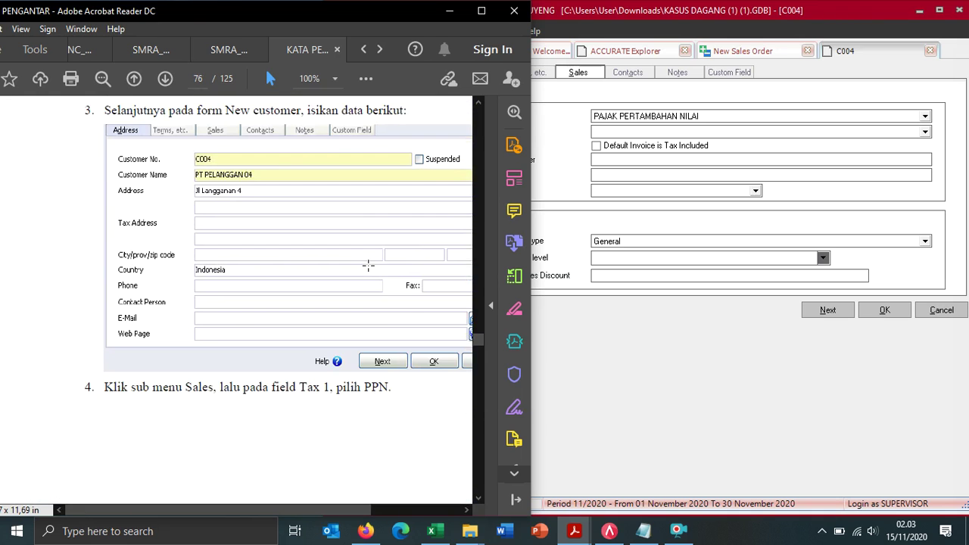
scroll(368, 264, down, 10)
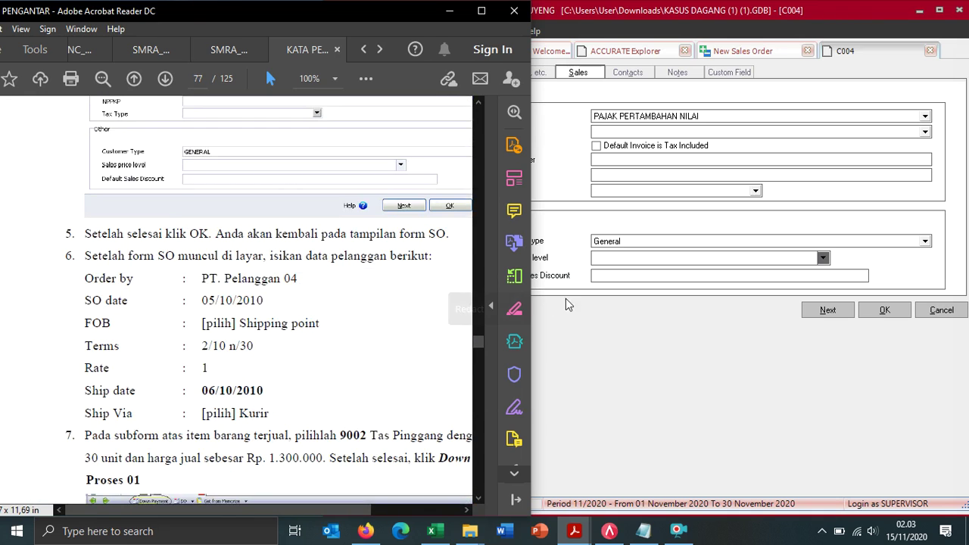
click(886, 310)
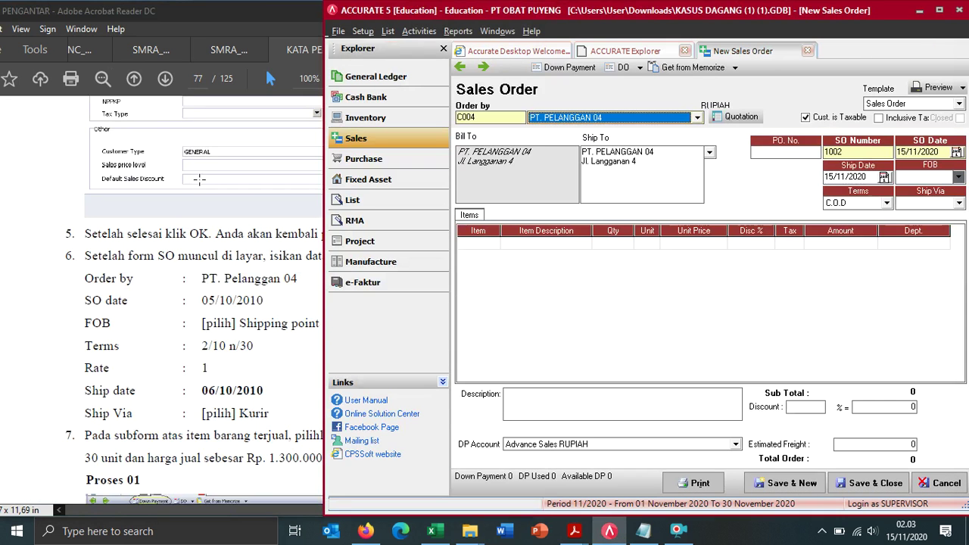
Step: Enlarge the guide's sample order with down payment and set the SO Number to 1003
scroll(180, 287, down, 3)
click(202, 325)
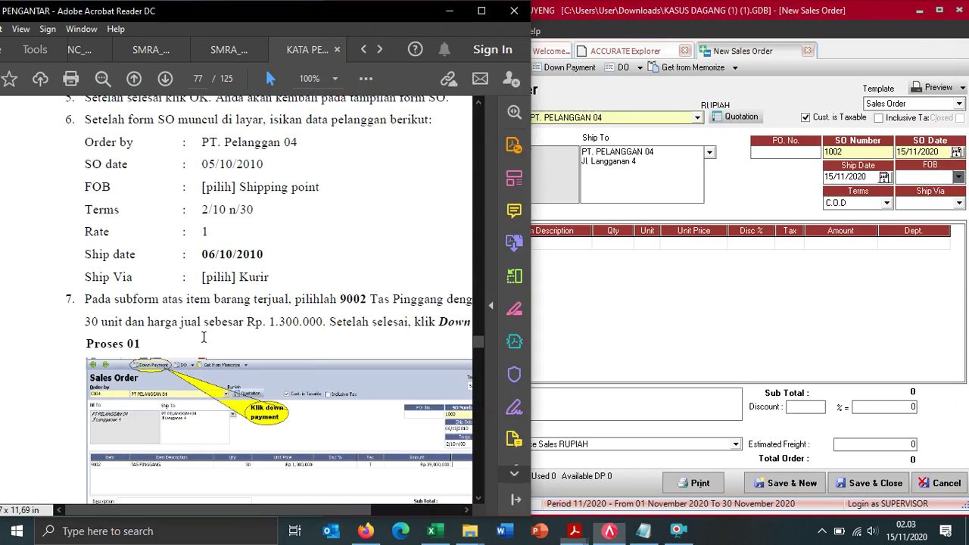
scroll(227, 404, up, 2)
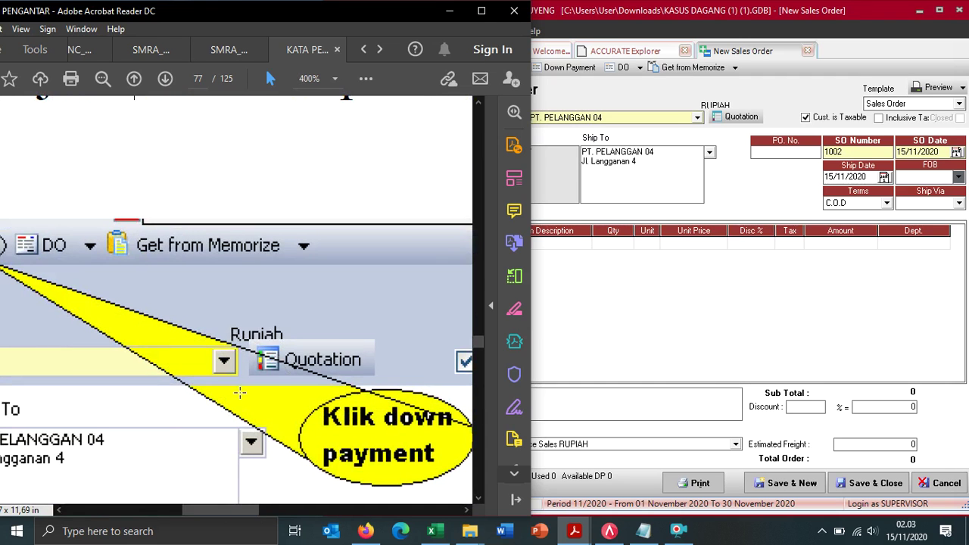
drag(240, 509, 350, 493)
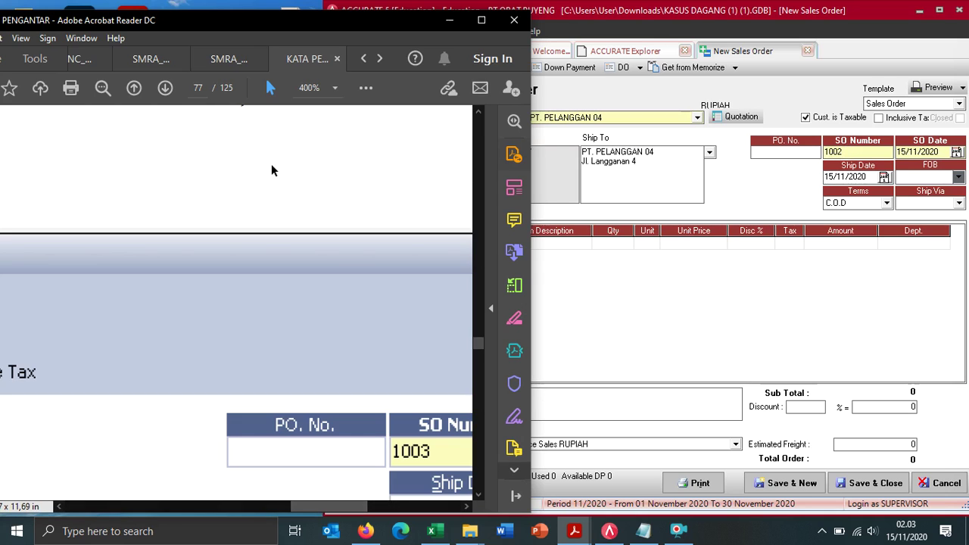
click(847, 148)
text(1003)
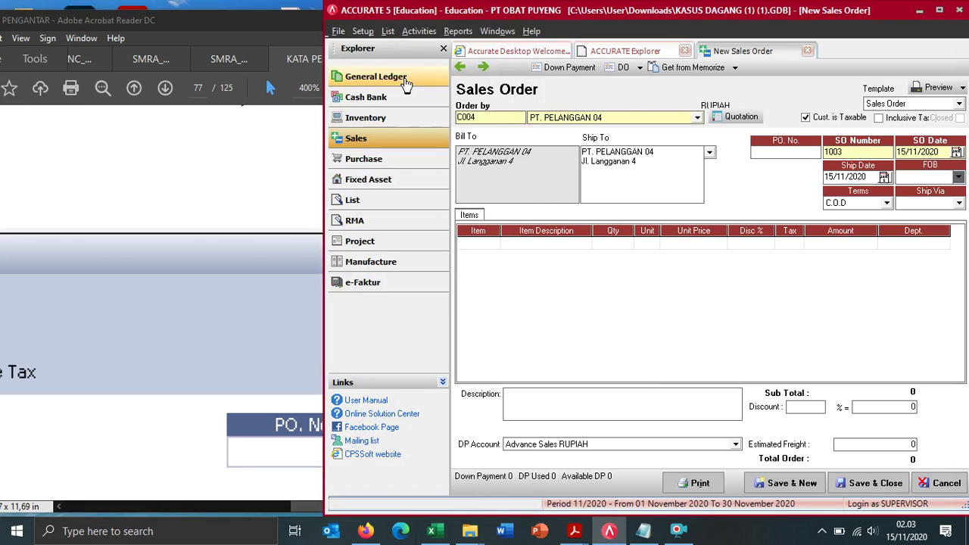
Step: Set the order's SO Date to 05/10/2010 and its Ship Date to 06/10/2010, as in the guide
click(219, 173)
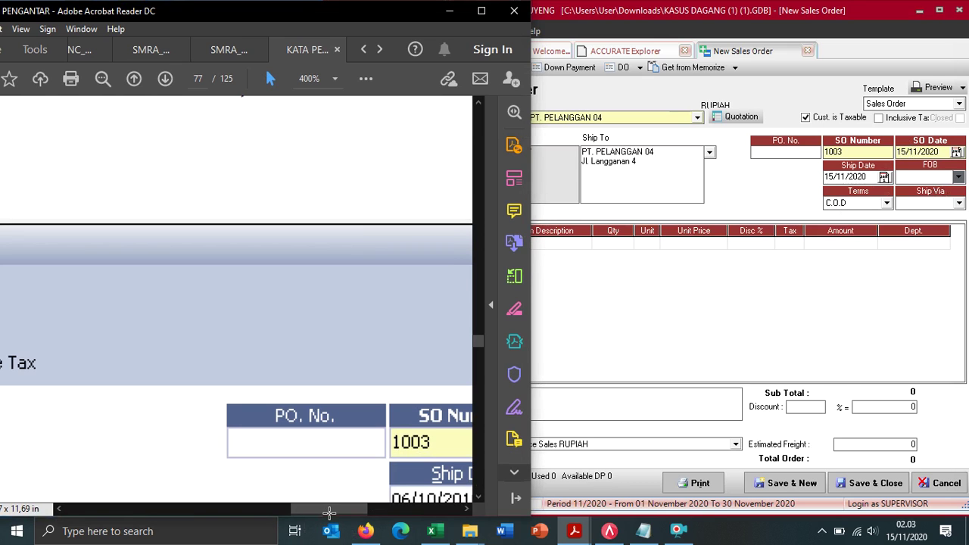
drag(354, 517, 408, 517)
scroll(344, 301, down, 3)
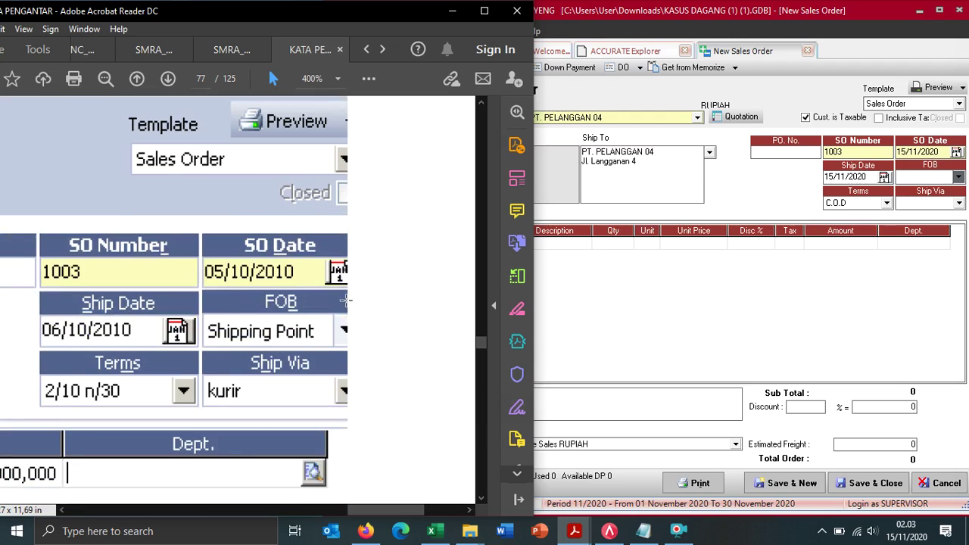
click(966, 173)
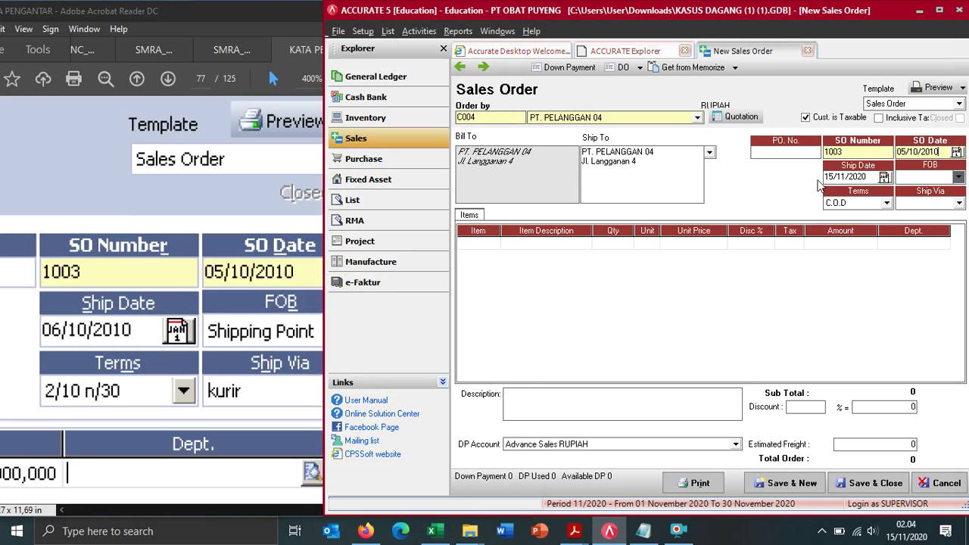
click(828, 176)
text(06/10/2010)
Step: Set the order's FOB to Shipping Point and its Terms to 2/10 n/30
click(952, 180)
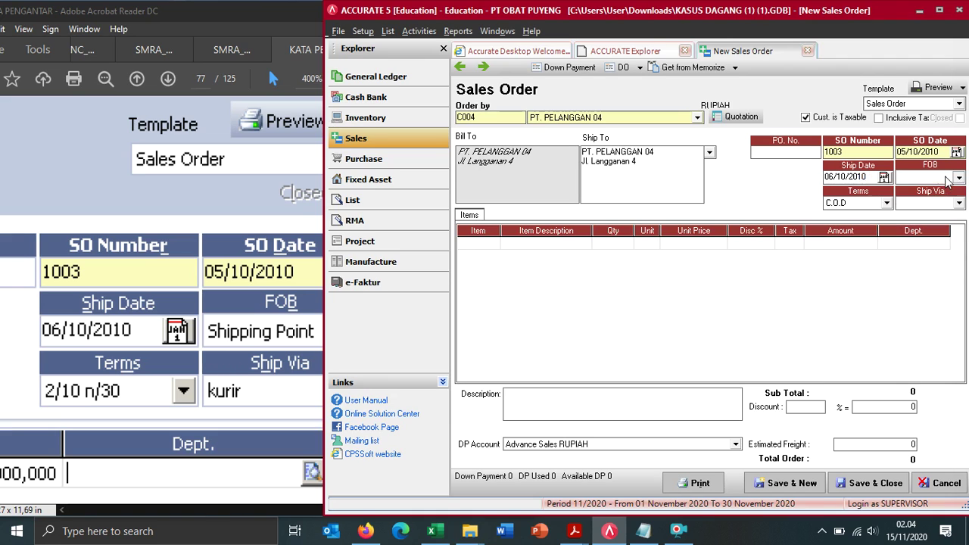
click(919, 195)
click(864, 209)
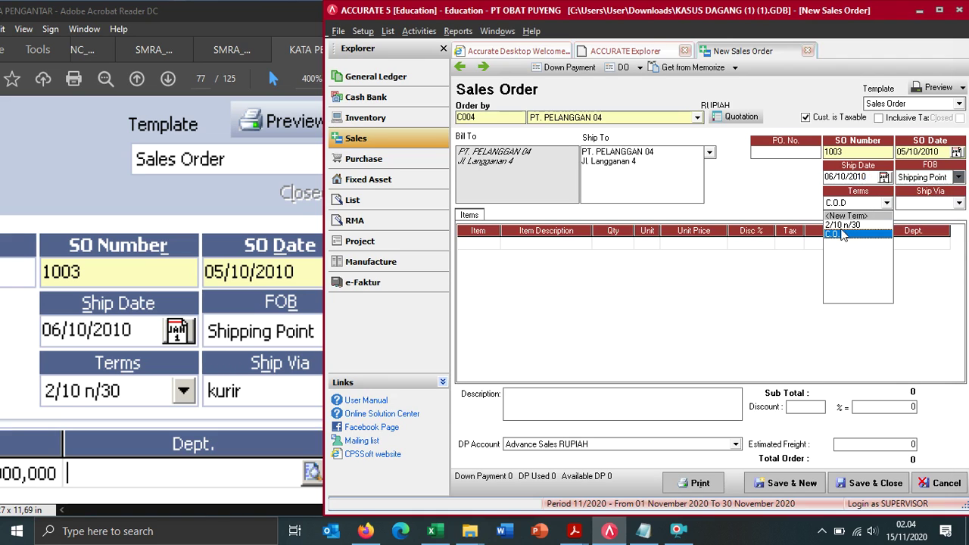
click(841, 234)
Step: Create a new shipment method named KURIR and use it as the order's Ship Via
click(912, 202)
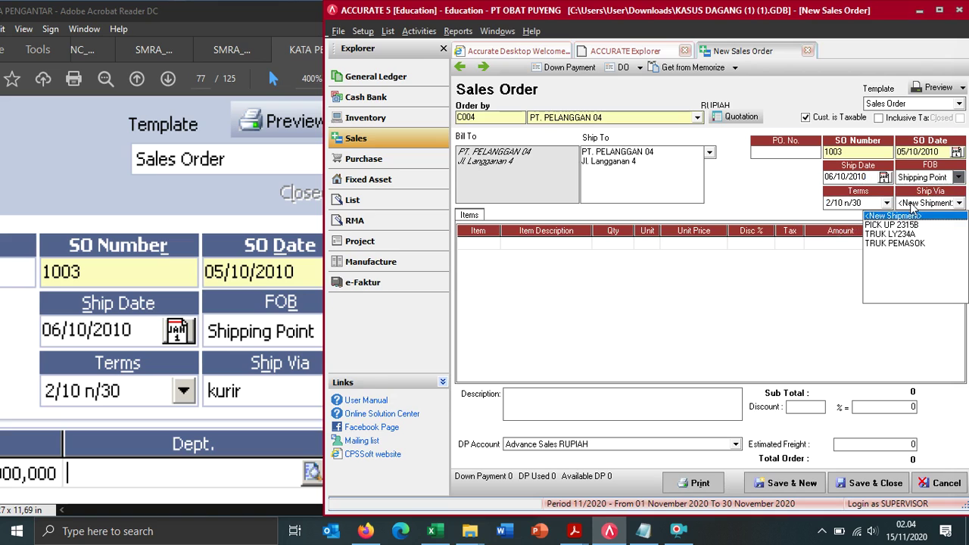
click(893, 216)
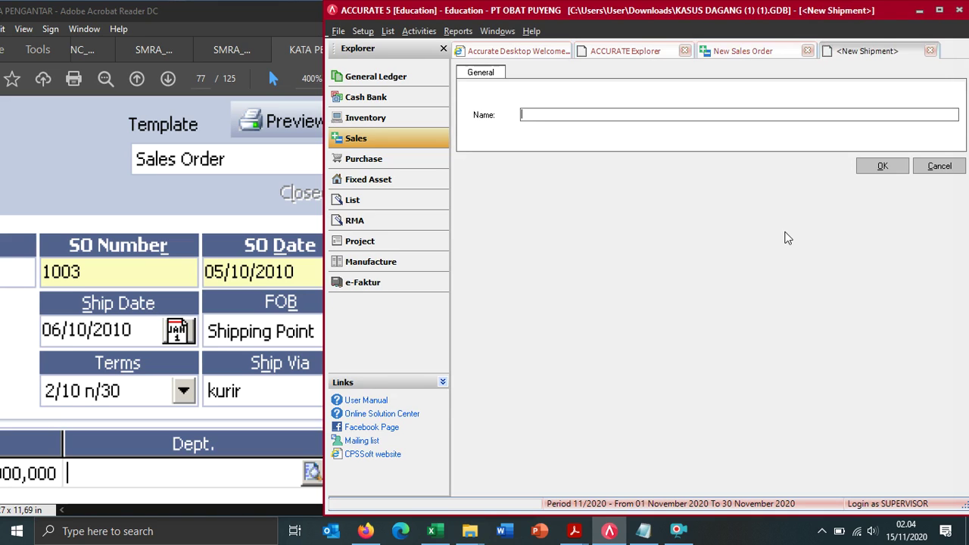
text(KURIR)
click(883, 166)
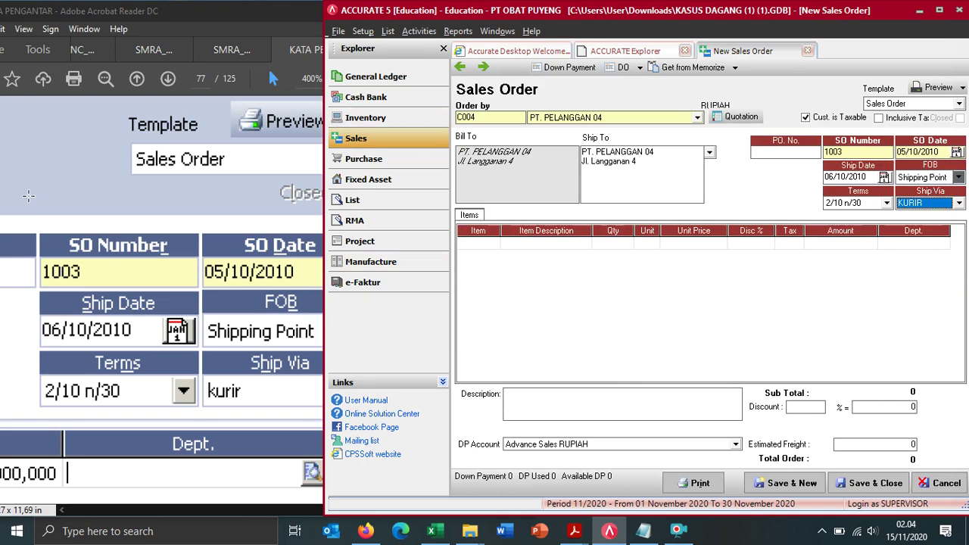
Step: Find the ordered item in the guide's sample and add item 9002 TAS PINGGANG to the order
ctrl+scroll(76, 160, down, 2)
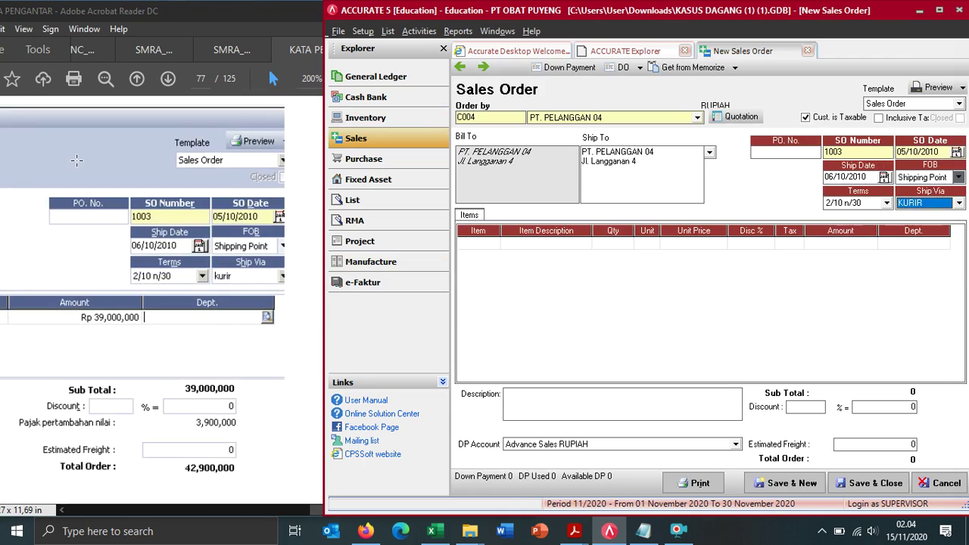
click(264, 508)
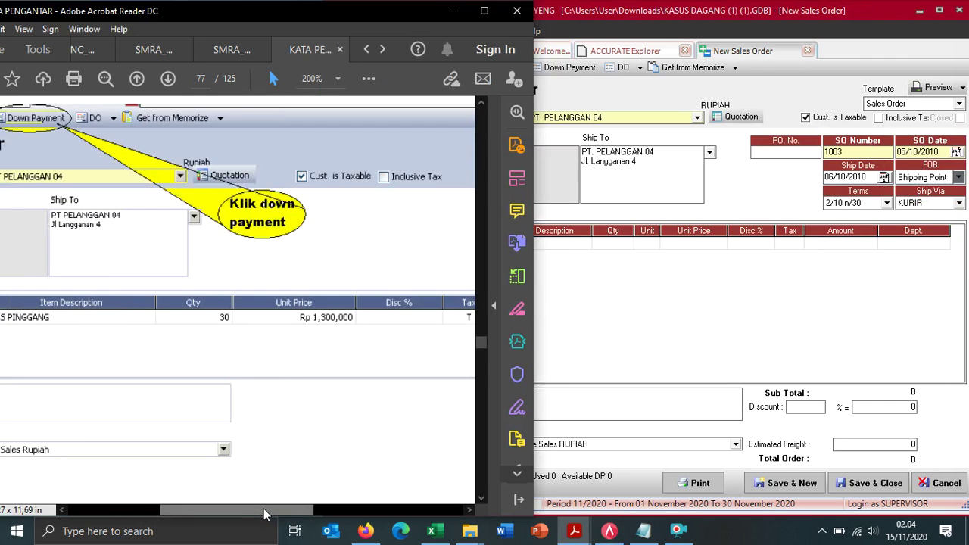
drag(213, 522, 231, 521)
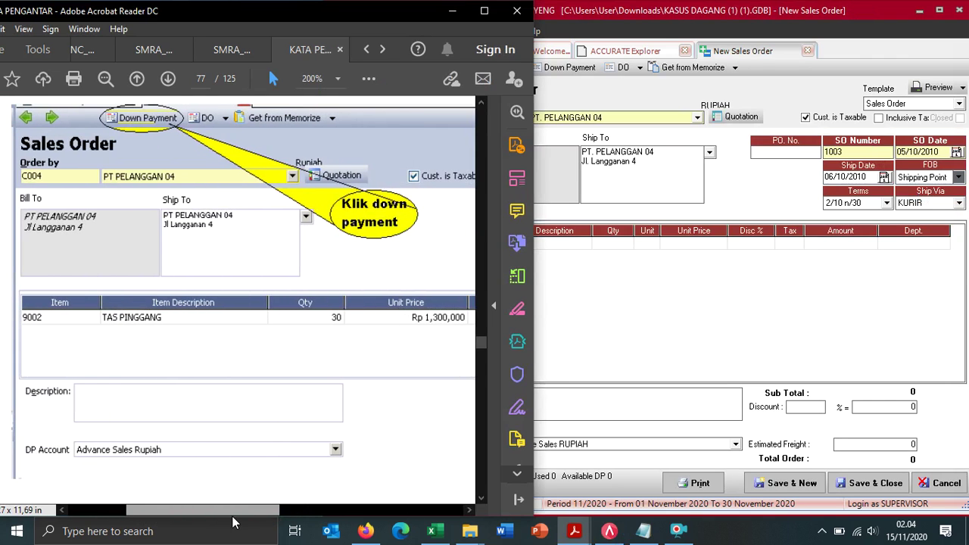
click(712, 353)
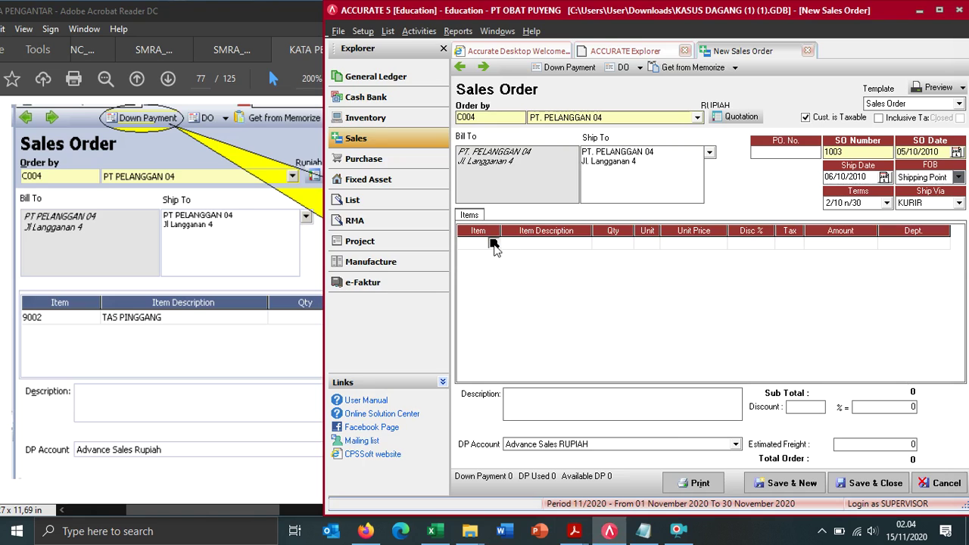
double_click(493, 242)
double_click(438, 206)
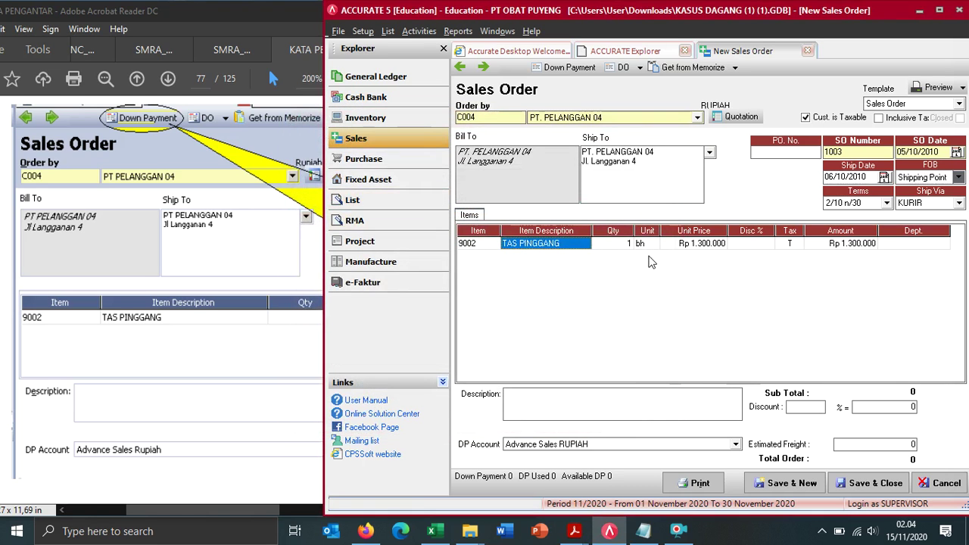
Step: Set the TAS PINGGANG quantity to 30, check its unit price against the guide, and commit the line
click(605, 247)
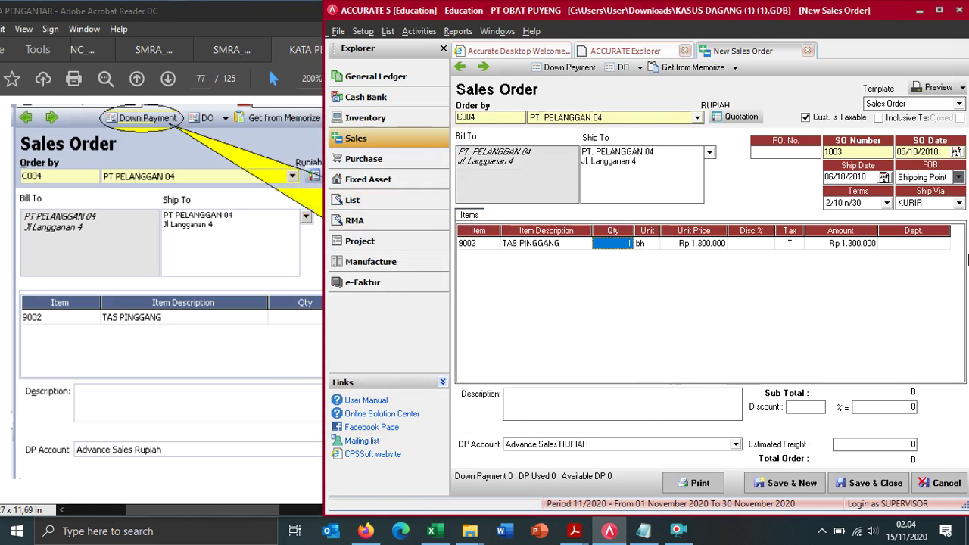
click(194, 512)
drag(195, 513, 260, 513)
click(649, 265)
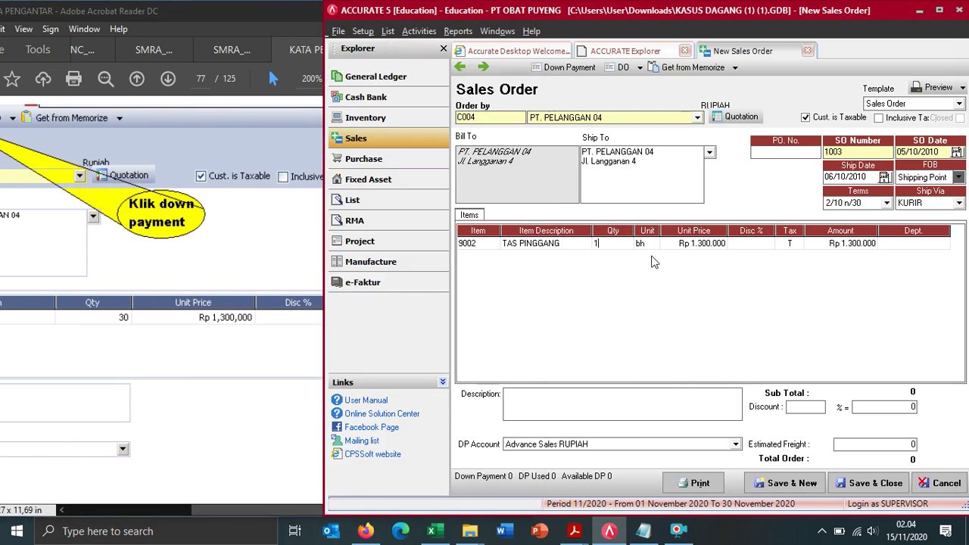
key(Tab)
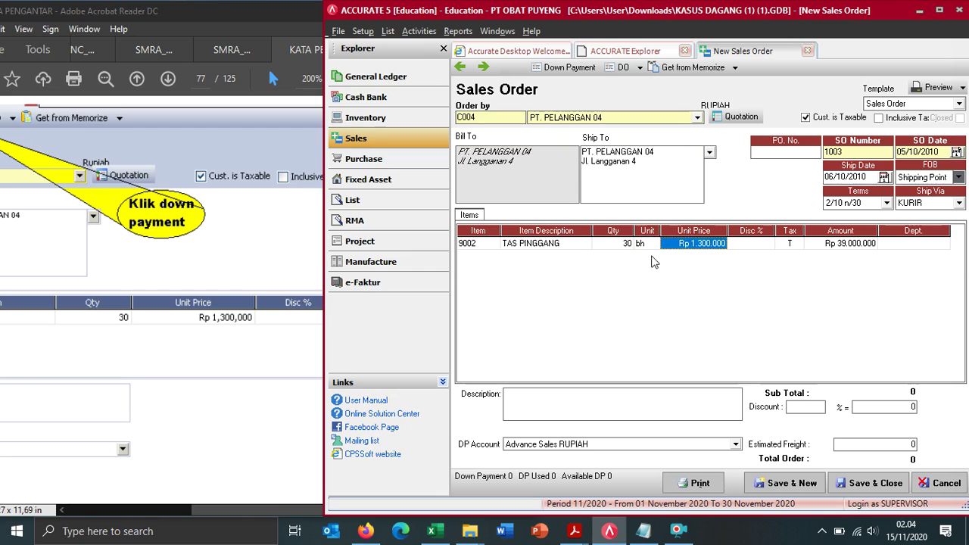
click(218, 514)
mouse_move(218, 517)
mouse_down()
mouse_move(253, 515)
mouse_move(292, 530)
mouse_move(225, 521)
mouse_up()
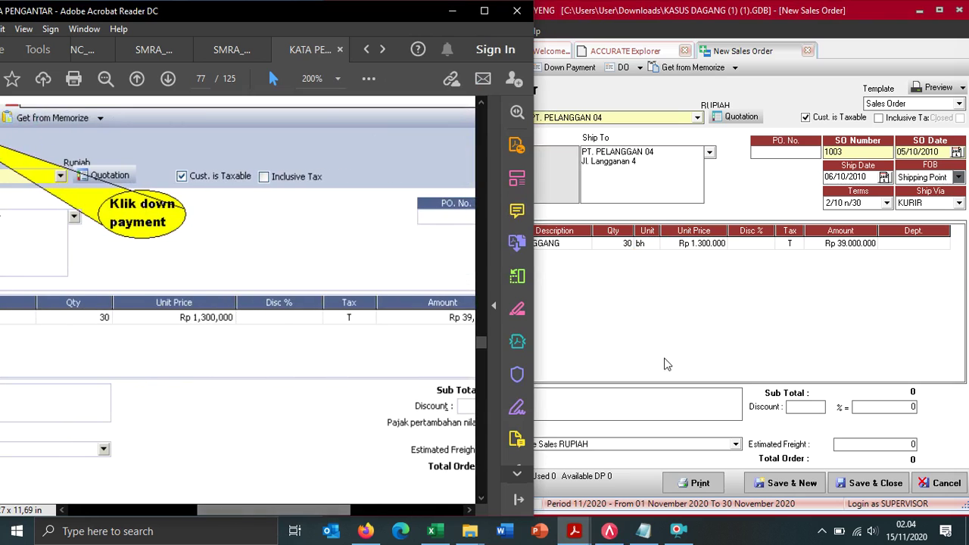
click(700, 256)
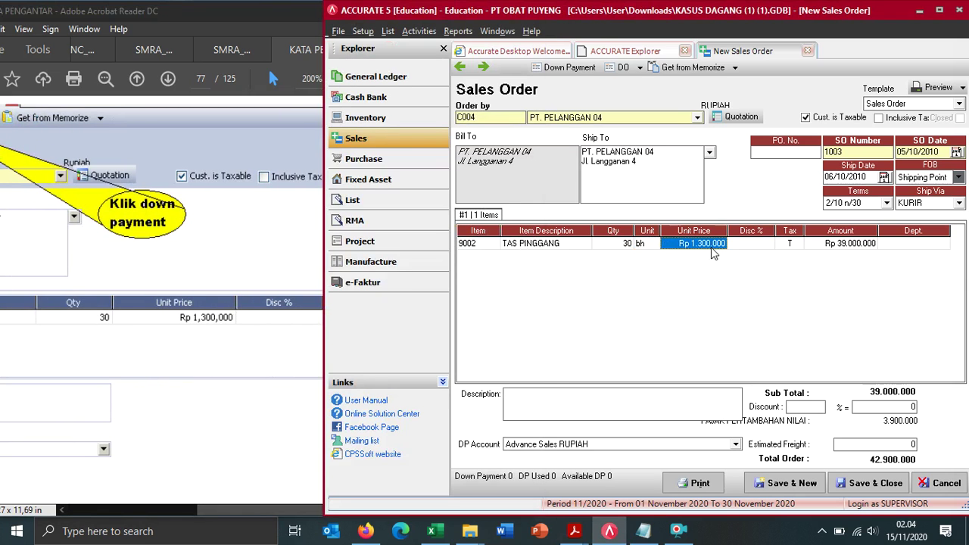
Step: Read the guide's down payment instructions and its Proses 02 sample, and start a down payment invoice for the order
ctrl+scroll(134, 373, down, 3)
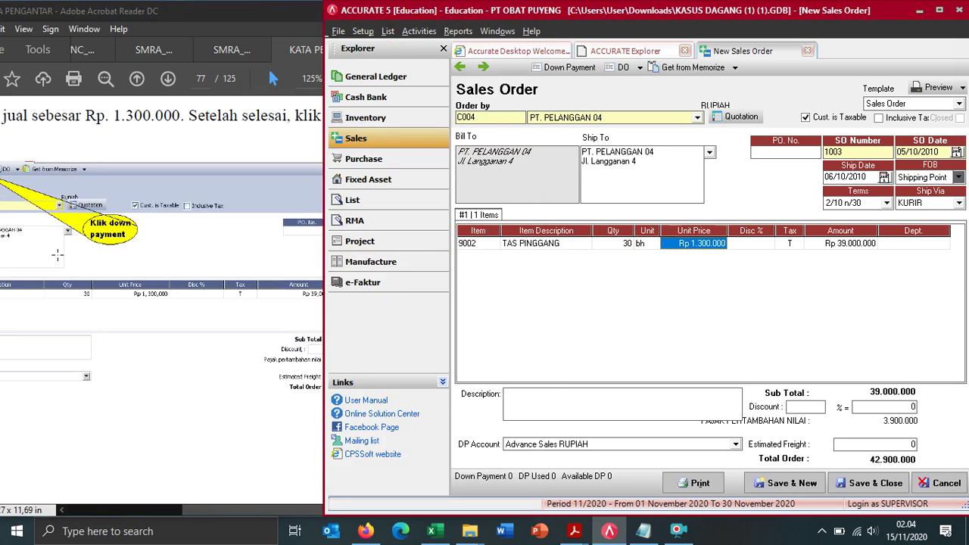
click(233, 449)
drag(288, 511, 231, 523)
scroll(170, 382, down, 10)
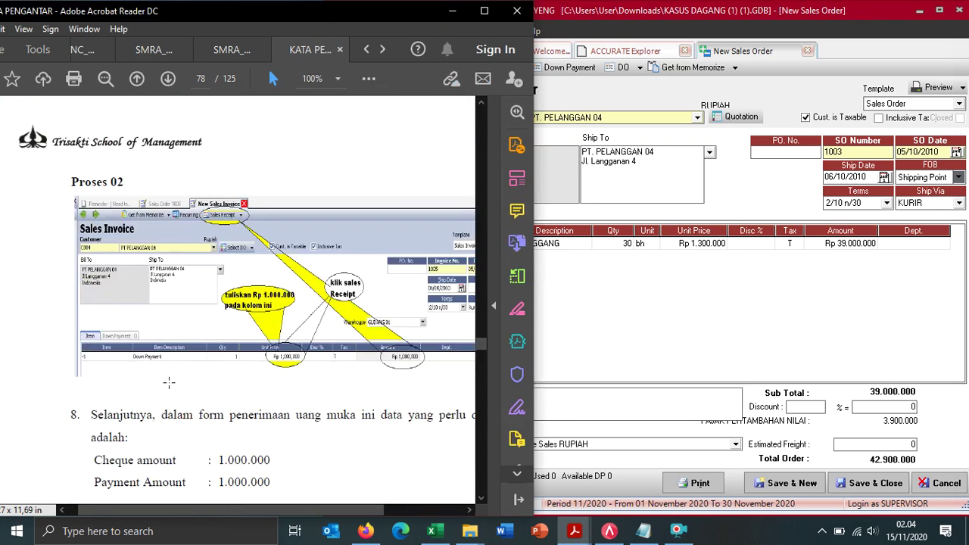
click(617, 217)
click(569, 67)
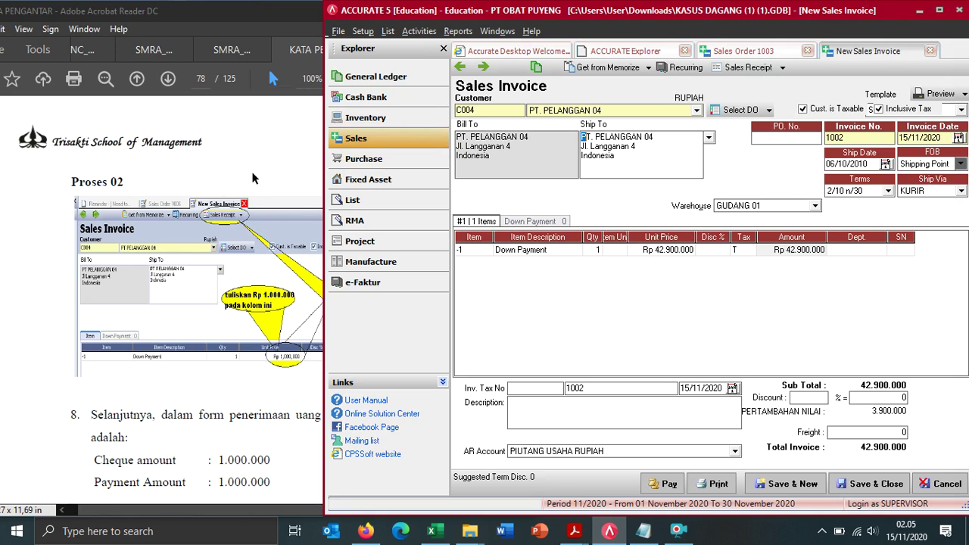
Step: Look up the invoice number in the guide's sample and set the down payment invoice's number to 1005
scroll(254, 179, up, 3)
scroll(252, 170, down, 1)
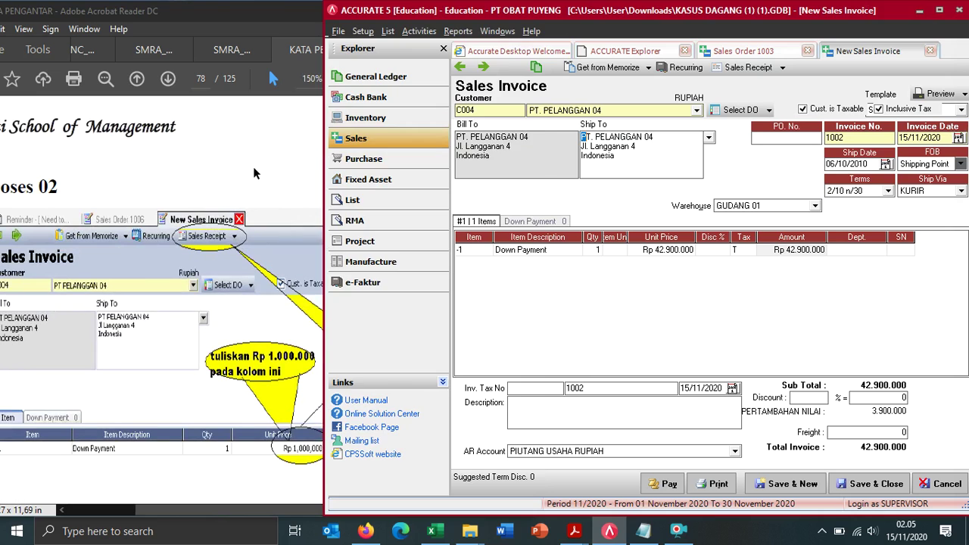
click(253, 167)
drag(261, 506, 363, 505)
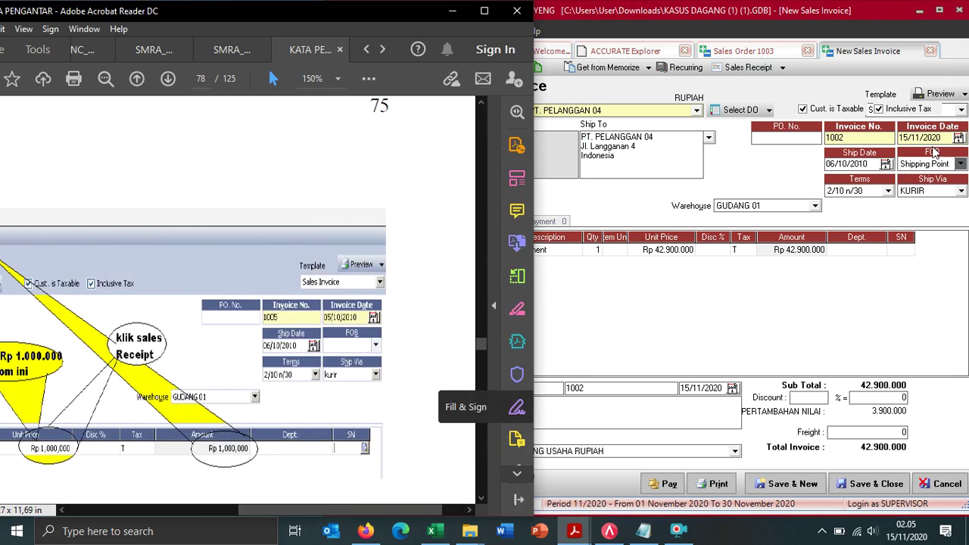
click(860, 137)
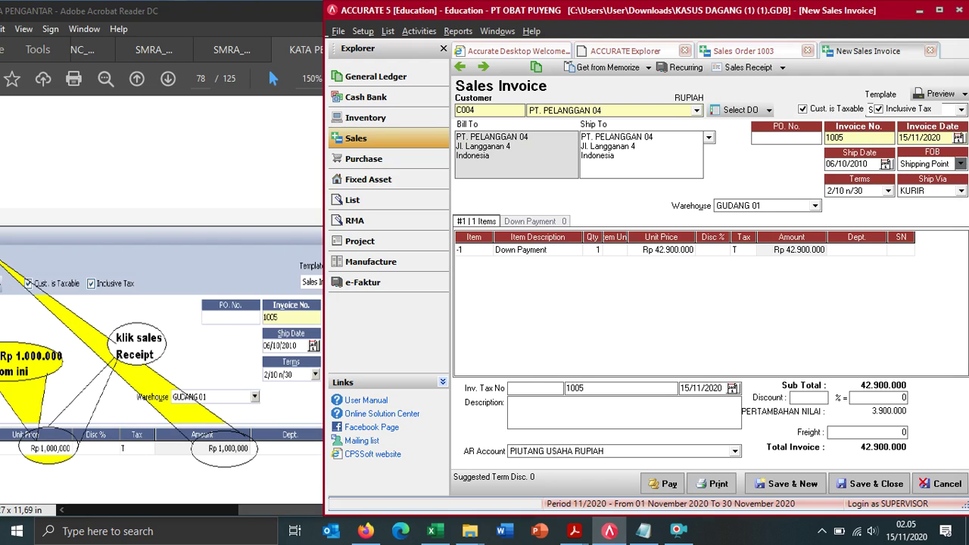
Step: Check the guide's invoice date and set the invoice date to 05/10/2010
click(180, 137)
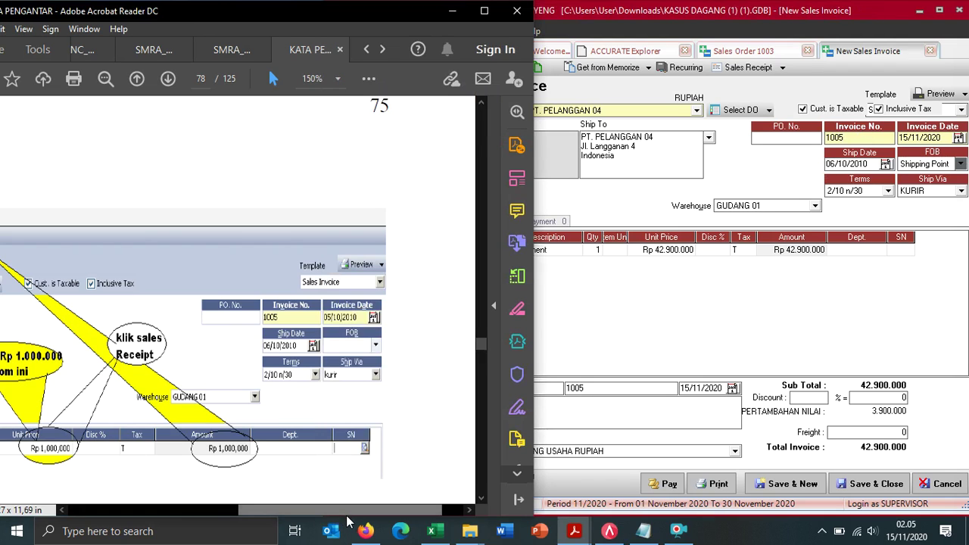
drag(350, 511, 371, 510)
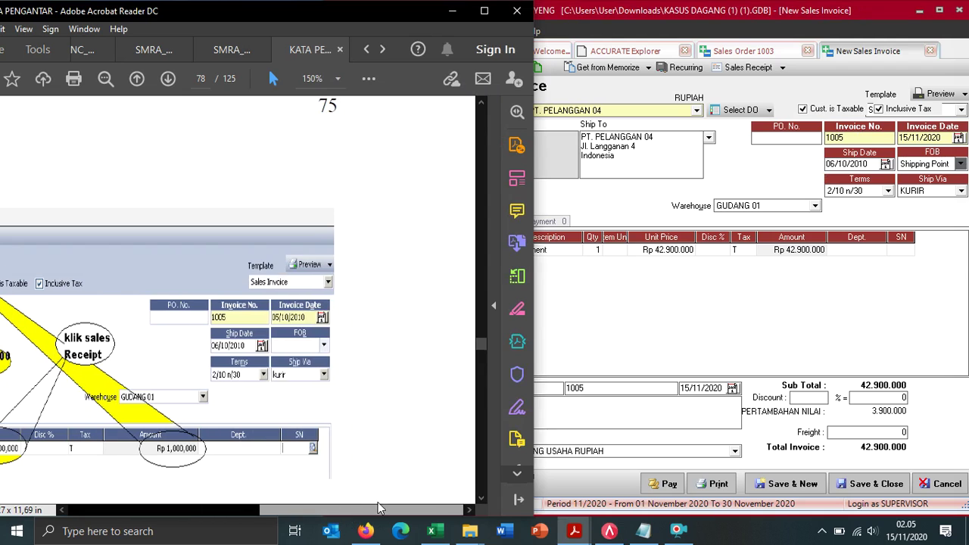
click(902, 137)
text(051)
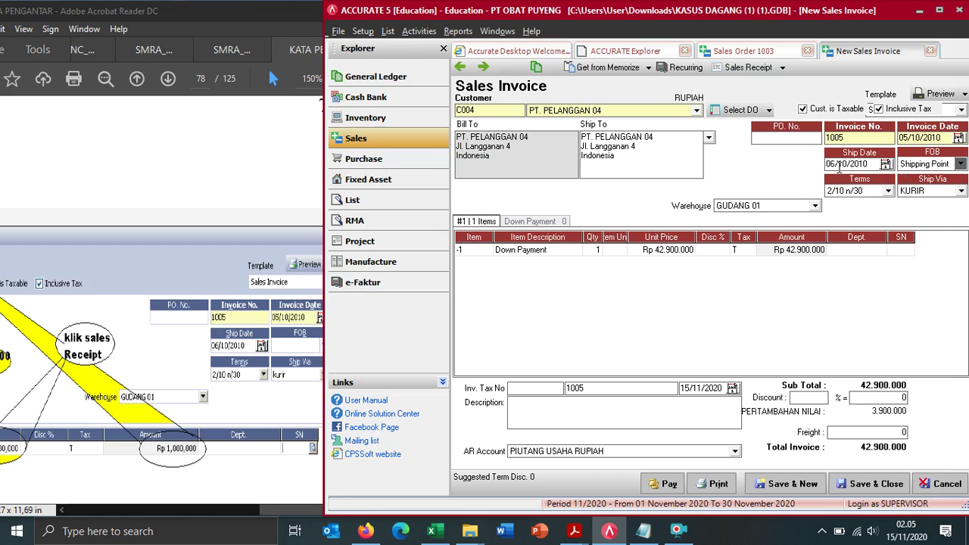
Step: Try to set the Down Payment line's unit price to Rp 1.000.000 as in the guide
click(192, 166)
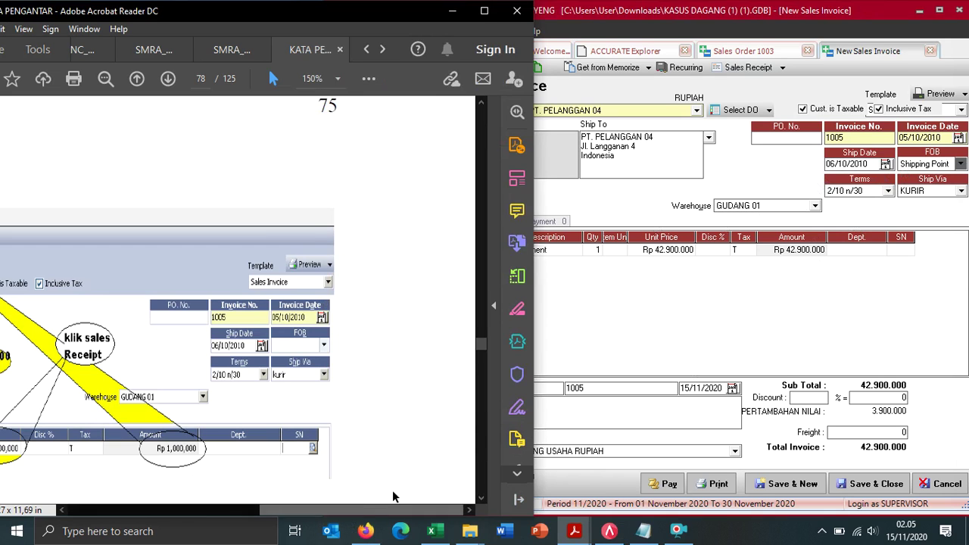
drag(391, 503, 236, 515)
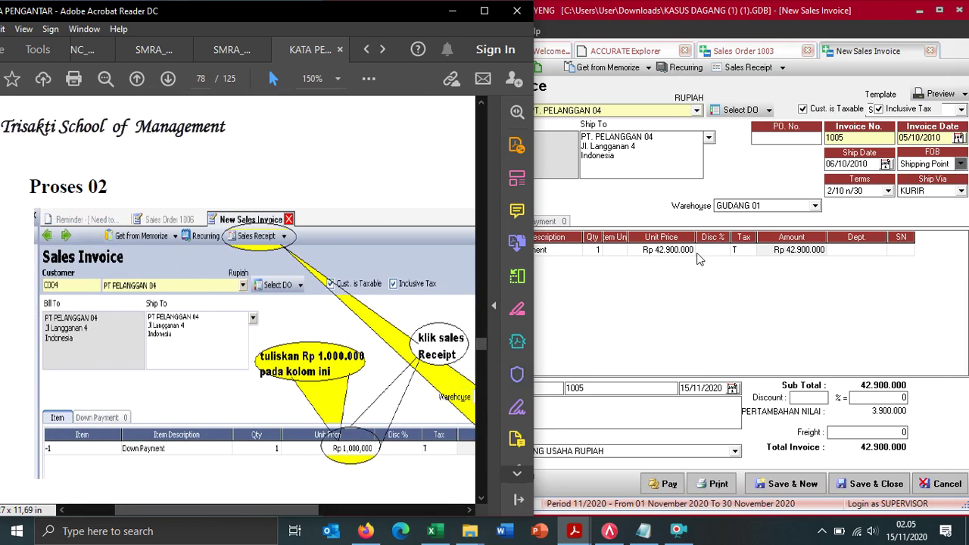
click(674, 251)
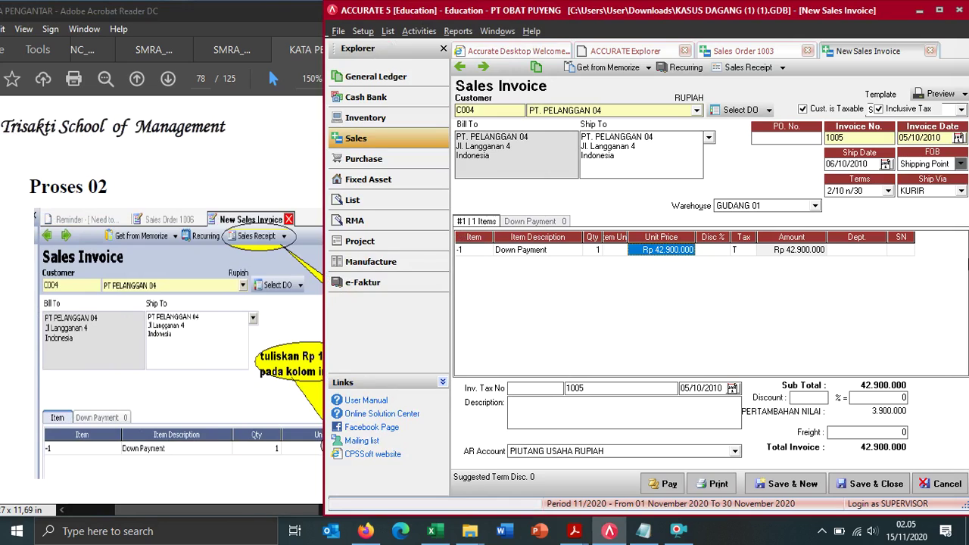
text(100000)
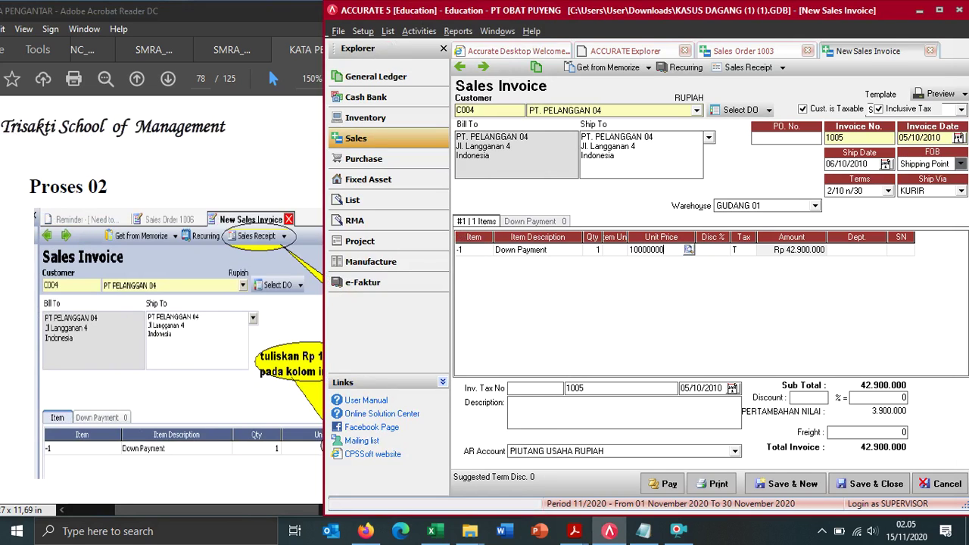
key(Tab)
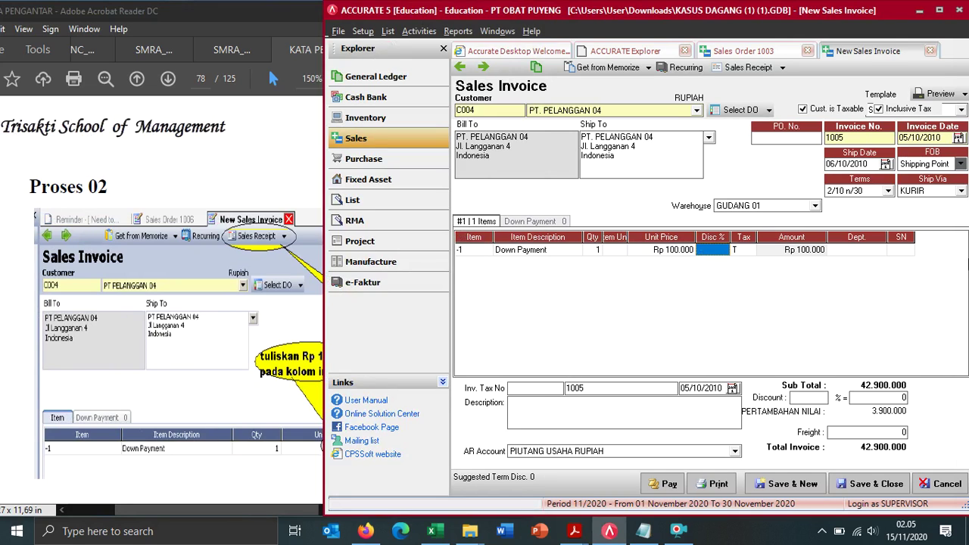
click(661, 250)
text(1.0)
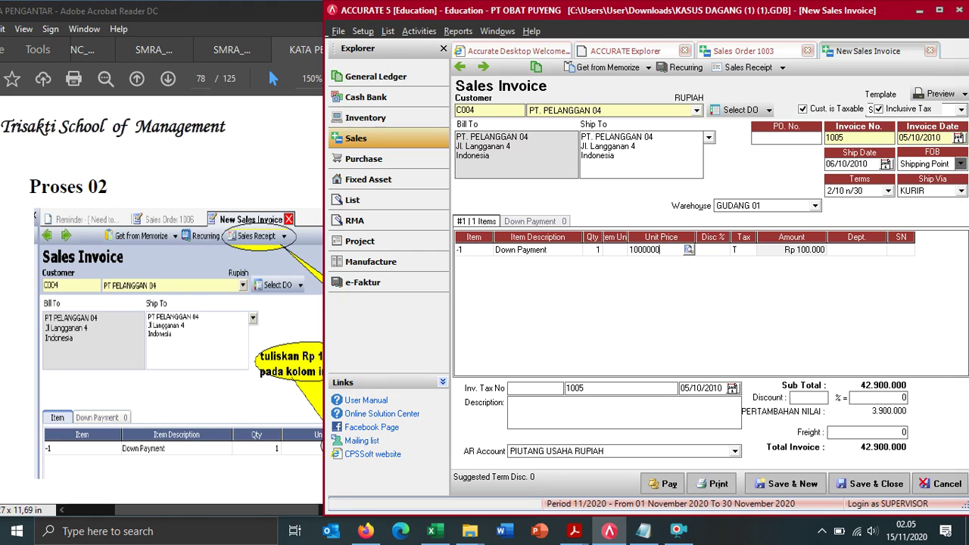
text(00.000)
key(Tab)
Step: Examine the guide's sales receipt instruction and the amounts required for the down payment receipt
click(260, 147)
scroll(303, 437, down, 3)
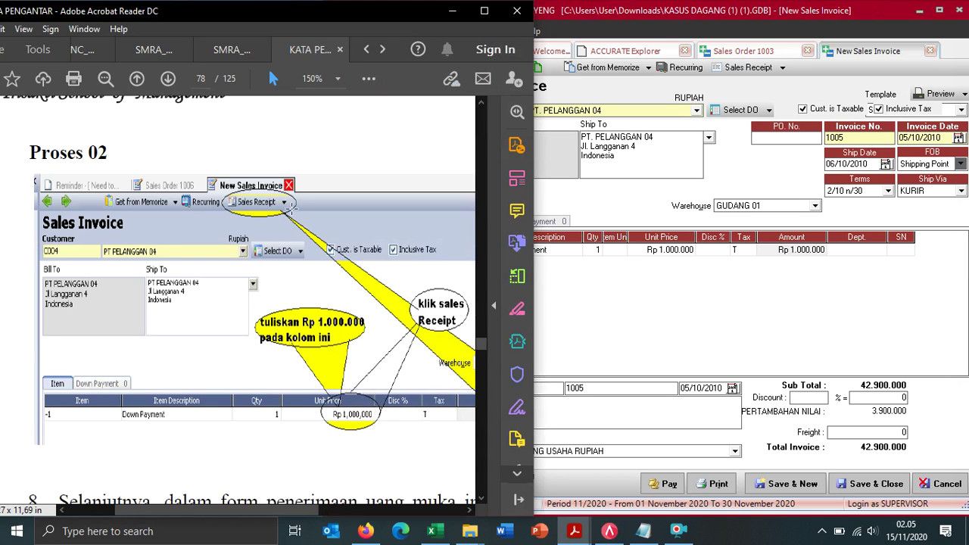
drag(234, 510, 279, 501)
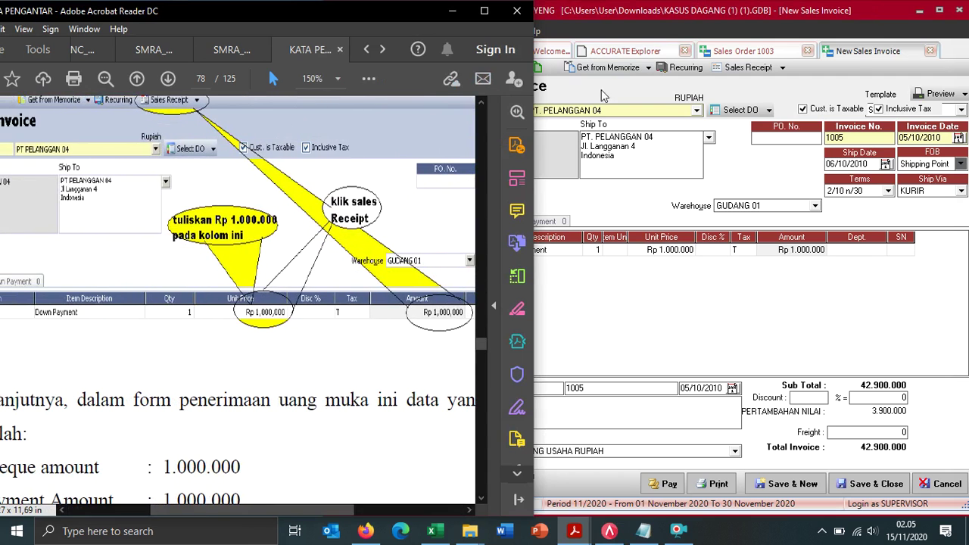
scroll(379, 189, up, 3)
scroll(150, 284, down, 5)
ctrl+scroll(201, 302, down, 2)
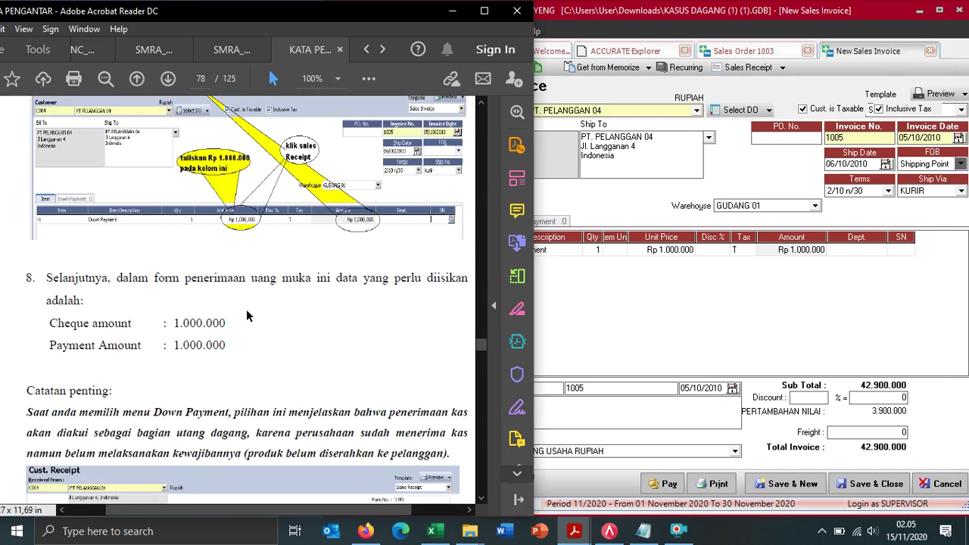
scroll(455, 341, down, 1)
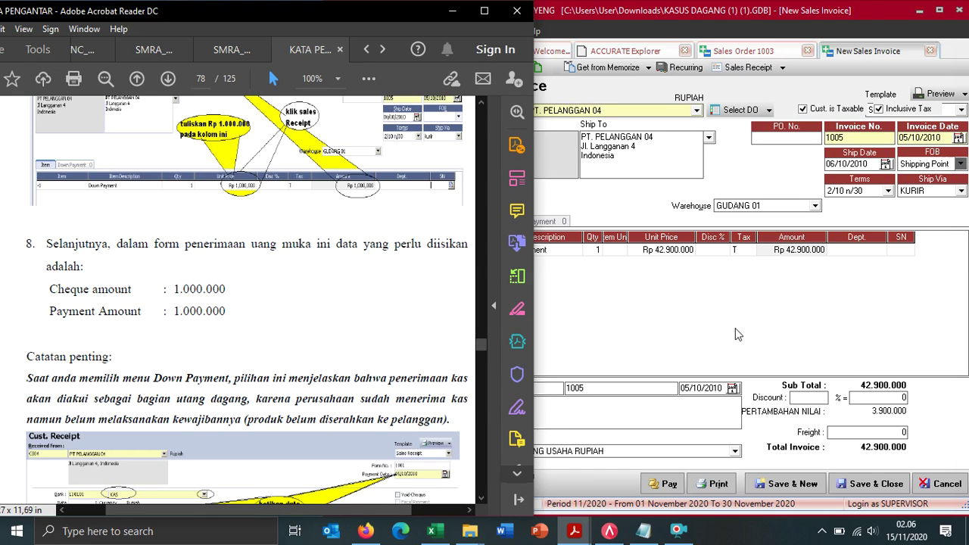
Step: Recheck the guide's step 8 against the invoice and create a sales receipt from the down payment invoice
click(731, 303)
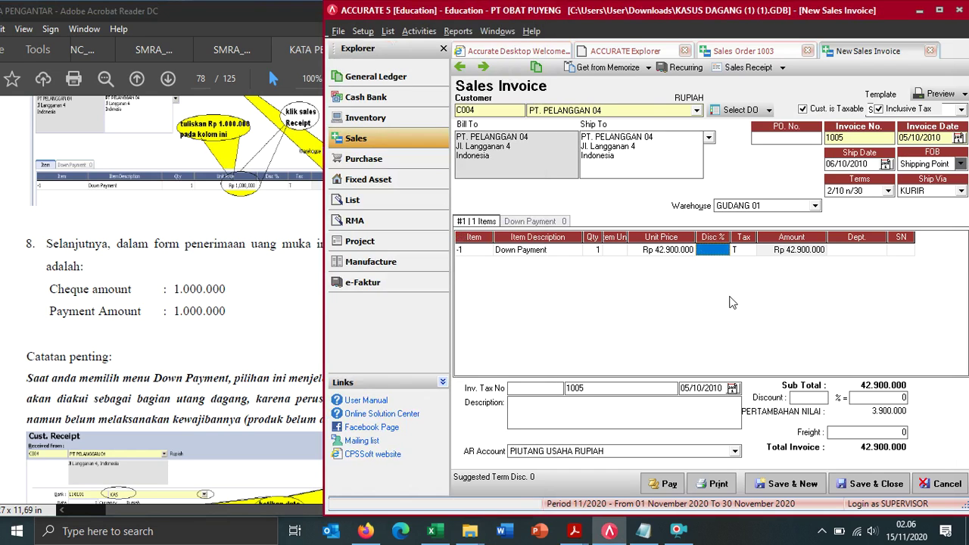
click(136, 311)
scroll(140, 322, down, 1)
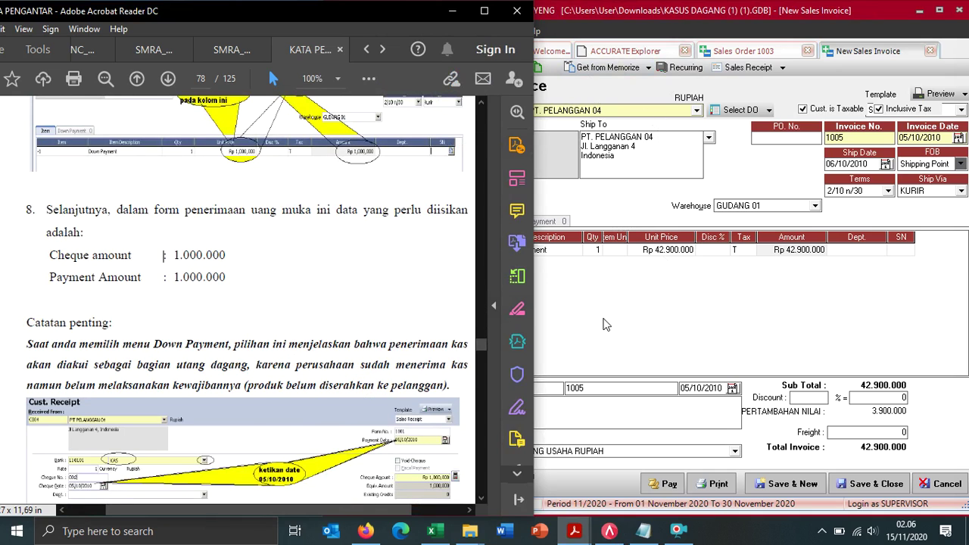
click(678, 327)
click(231, 321)
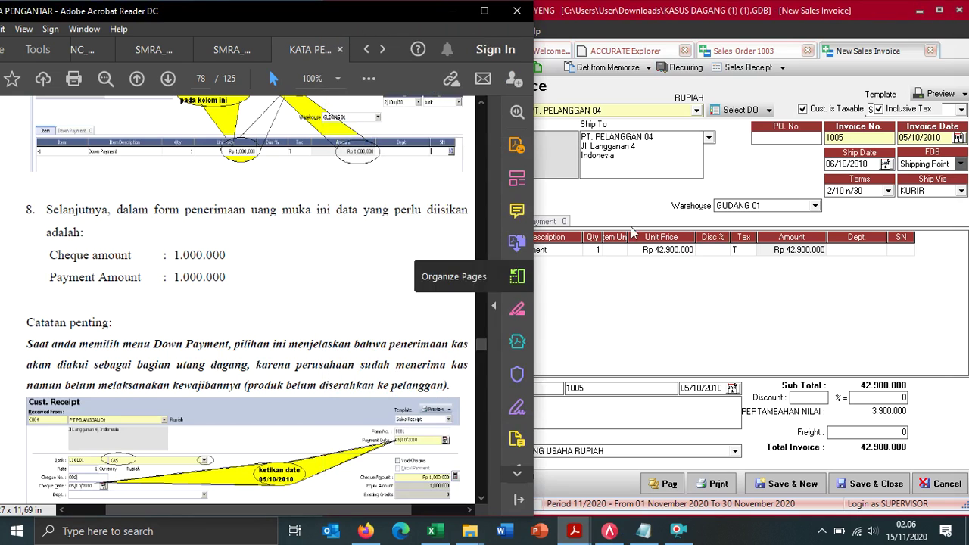
click(759, 70)
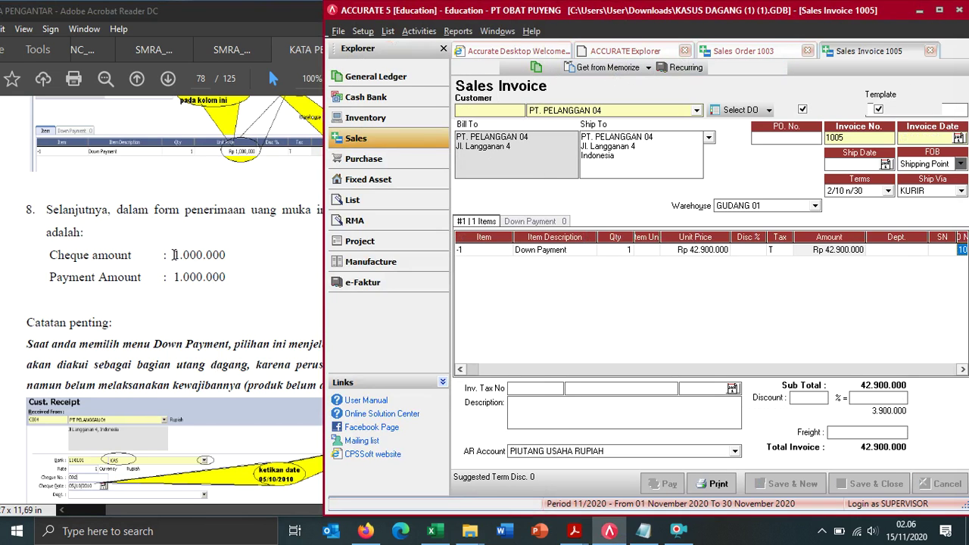
Step: Following the guide's Cust. Receipt sample, set the receipt's form number to 1001 and its payment date to 05/10/2010
scroll(176, 256, up, 2)
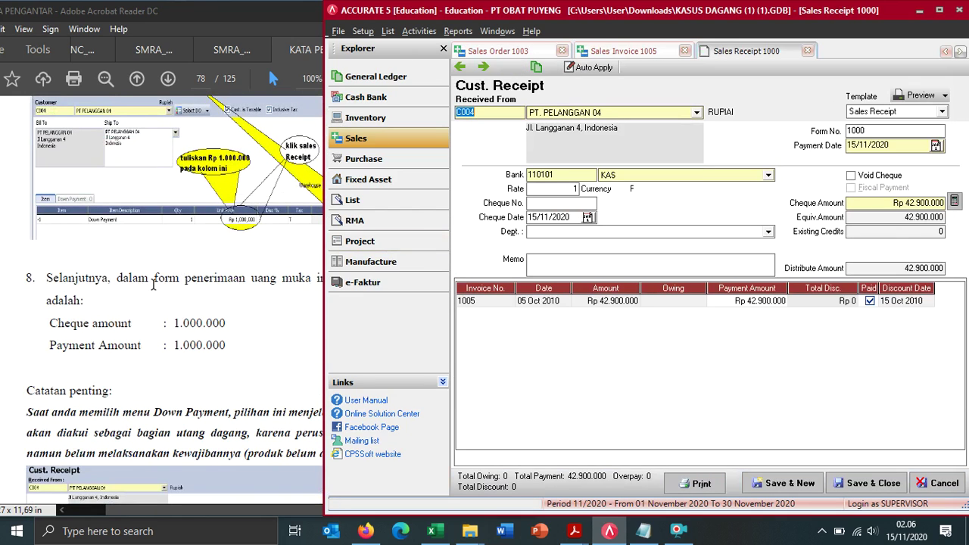
click(81, 303)
scroll(218, 311, down, 3)
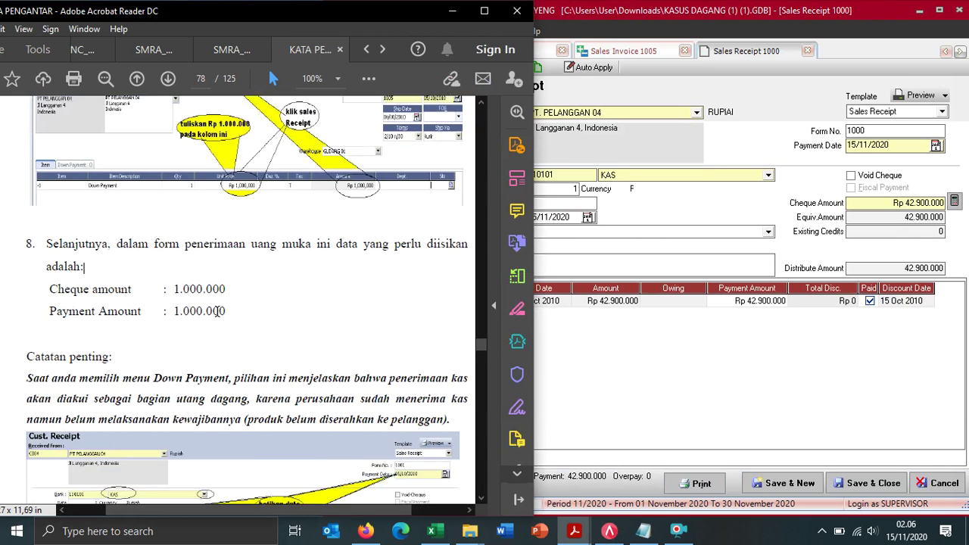
scroll(218, 311, down, 2)
ctrl+scroll(439, 361, up, 3)
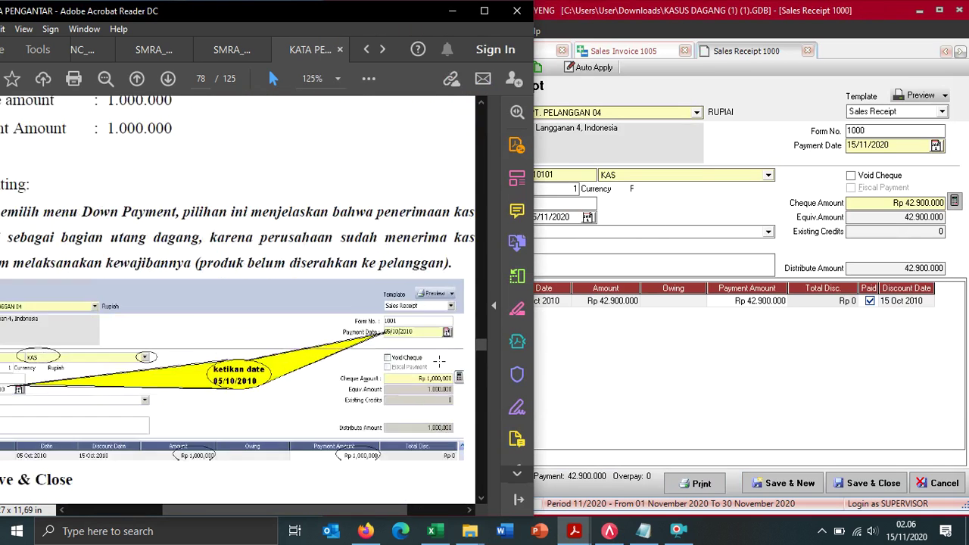
ctrl+scroll(439, 362, up, 2)
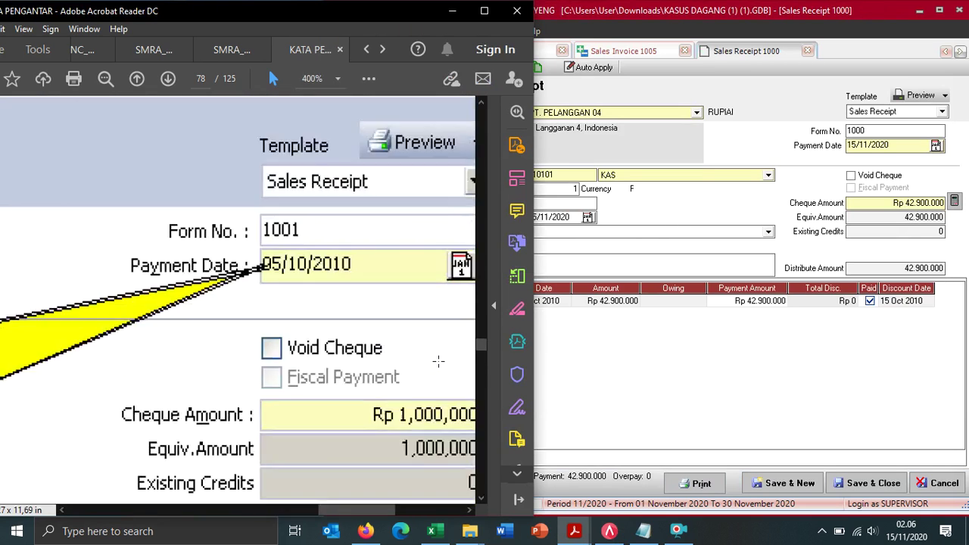
click(872, 130)
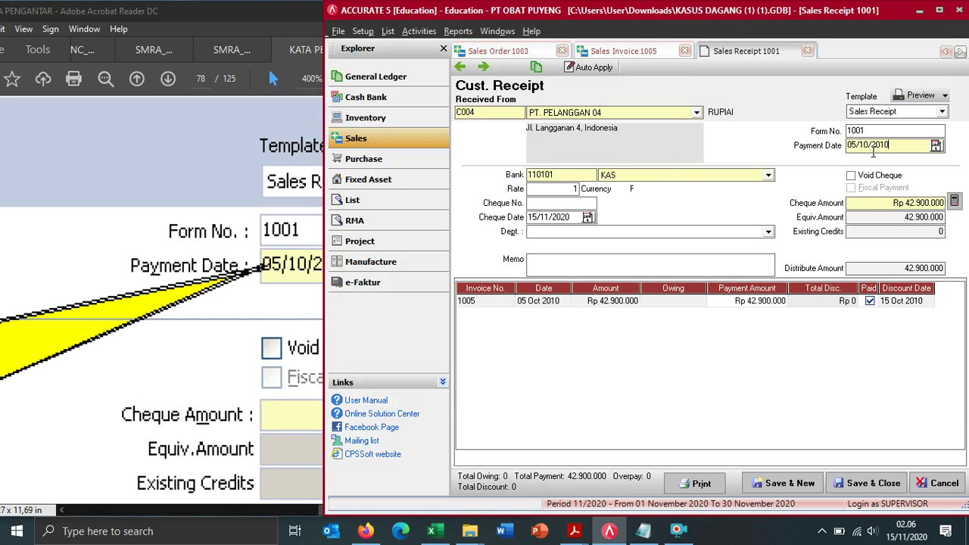
Step: Set the receipt's cheque number to 002 and its cheque date to 05/10/2010, as in the guide
scroll(242, 265, down, 4)
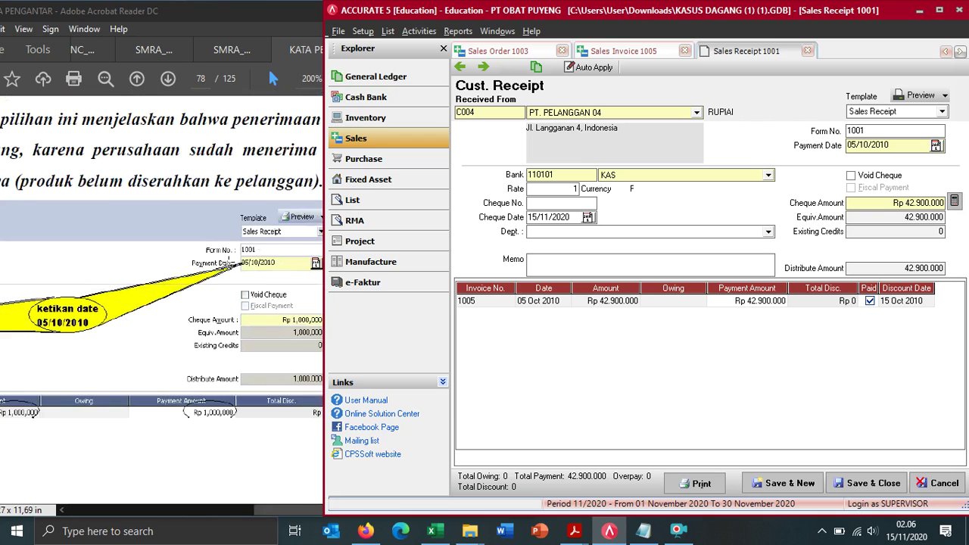
click(227, 517)
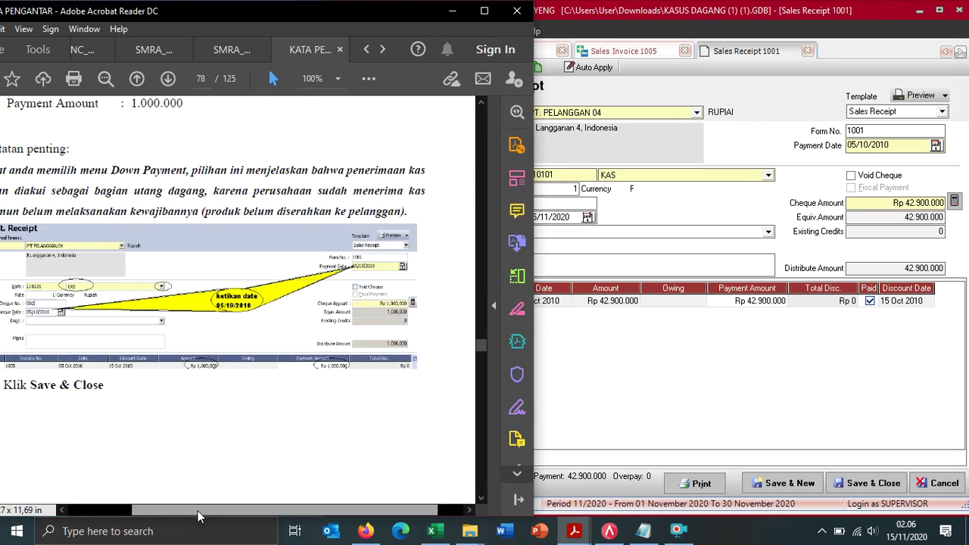
scroll(162, 515, up, 3)
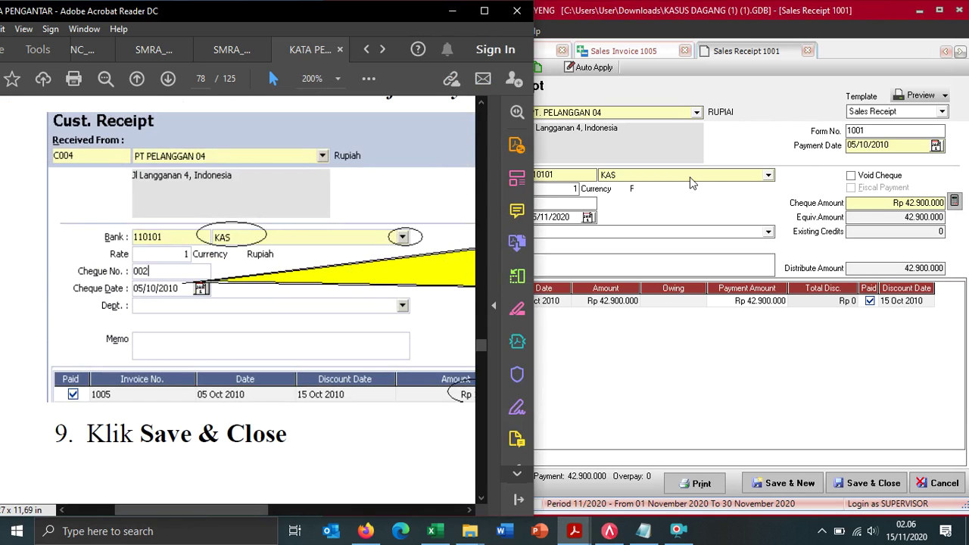
click(674, 205)
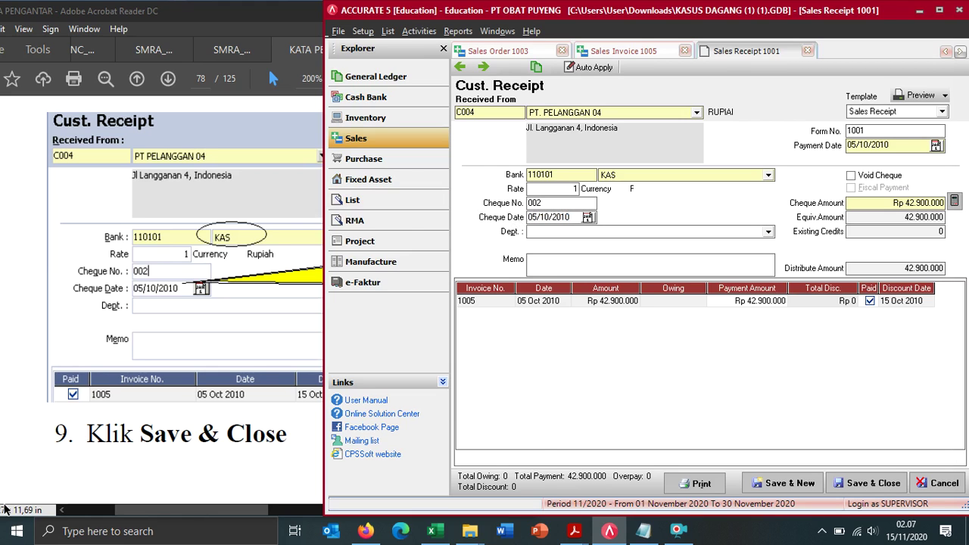
Step: Examine the amounts in the guide's Cust. Receipt sample and compare them with the open receipt for invoice 1005
click(175, 469)
scroll(242, 445, down, 2)
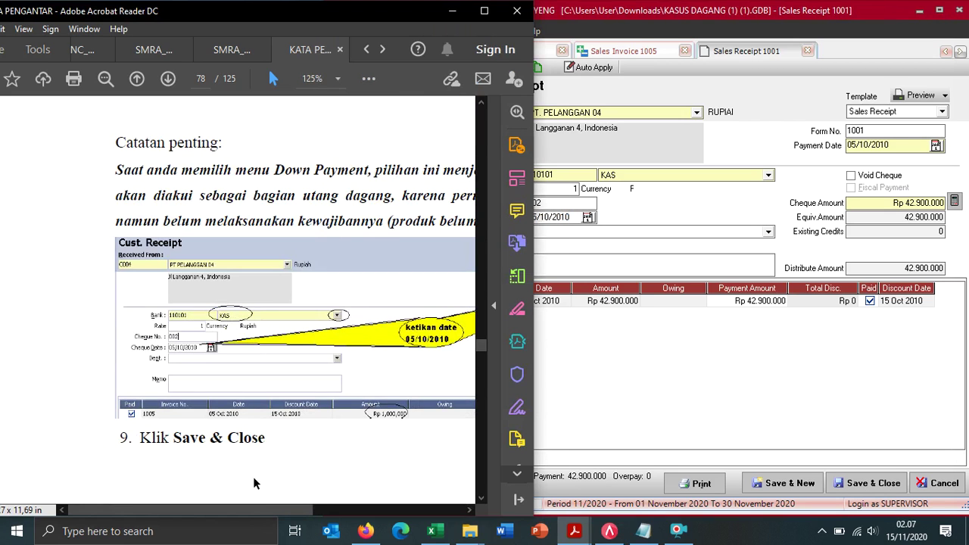
drag(253, 509, 371, 497)
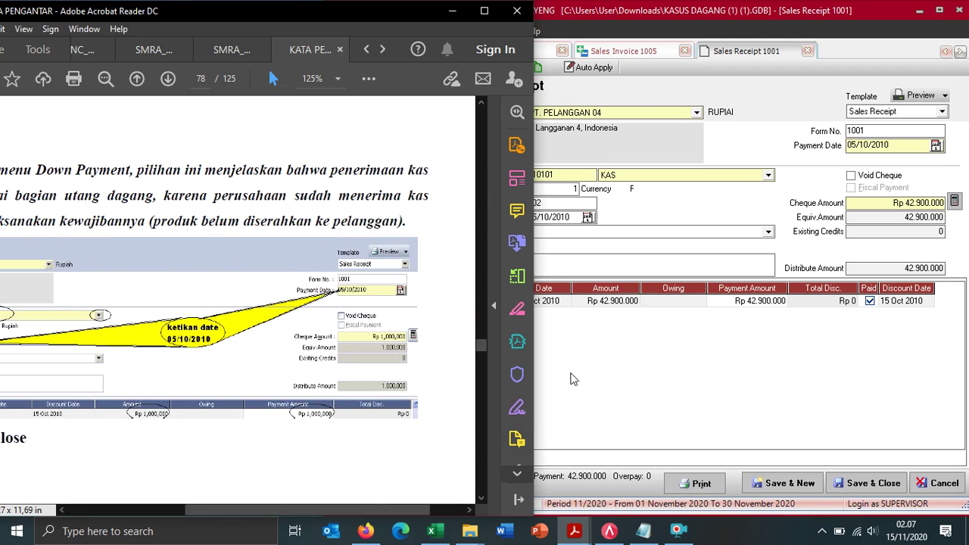
drag(337, 501, 263, 507)
scroll(261, 432, up, 2)
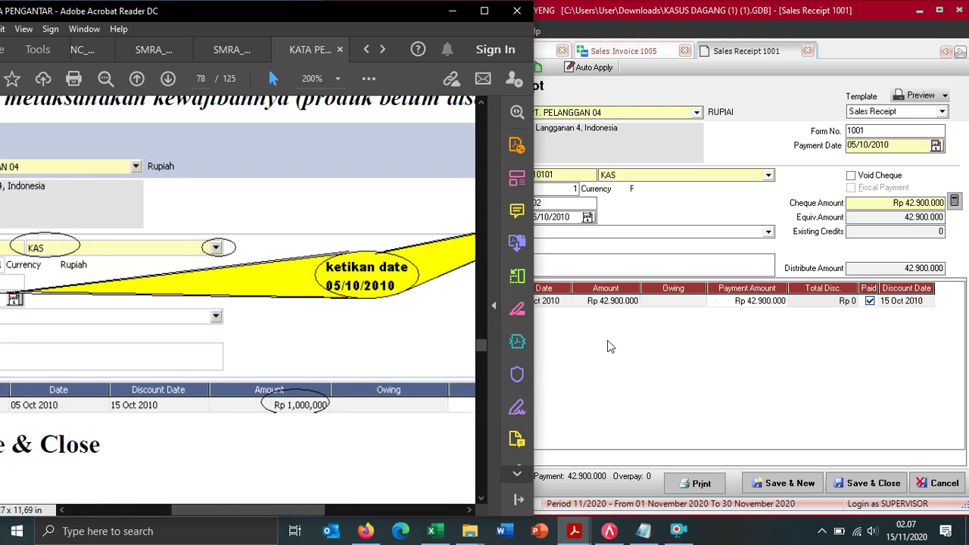
click(641, 369)
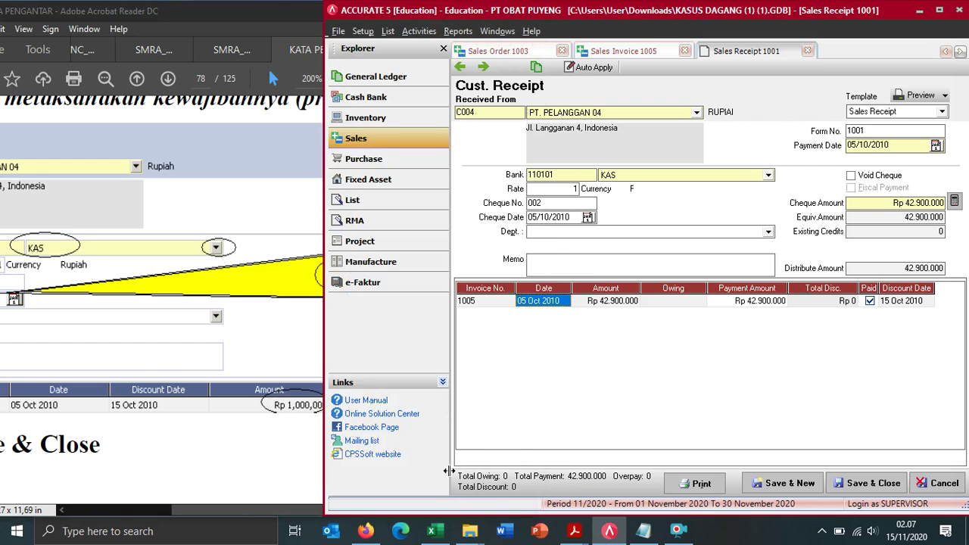
click(257, 501)
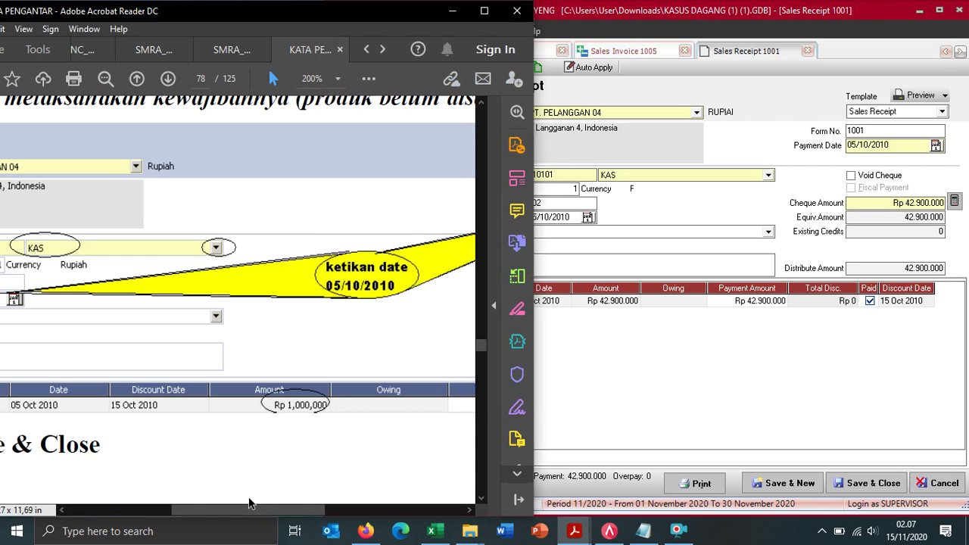
drag(274, 509, 216, 505)
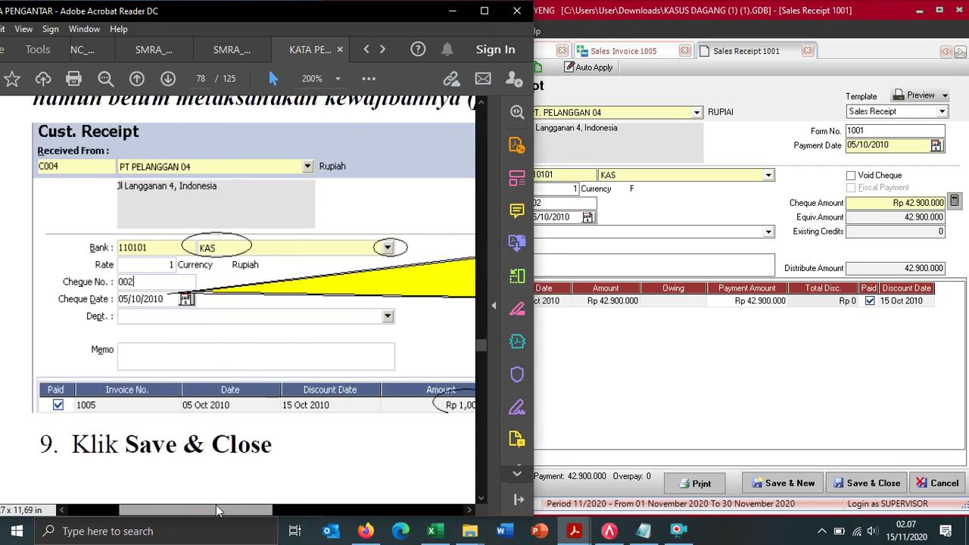
click(725, 388)
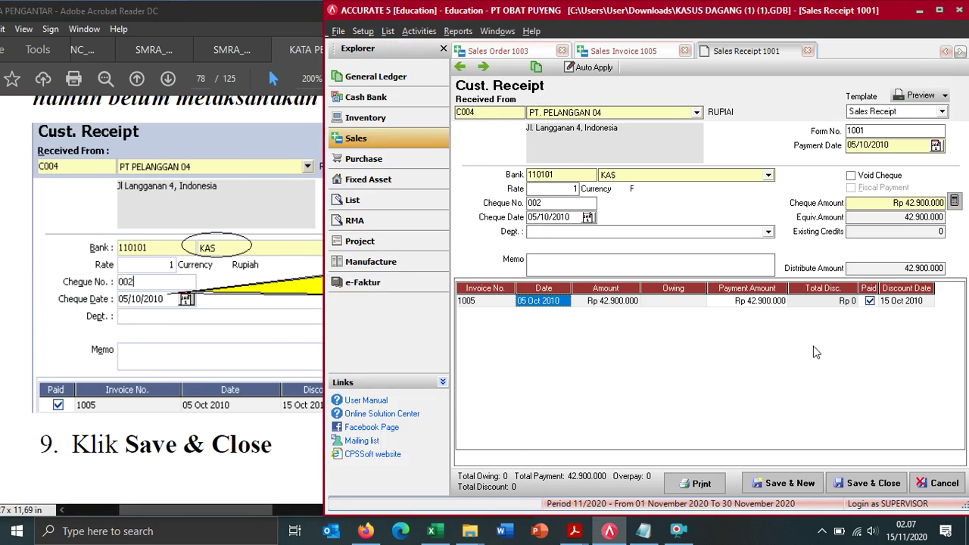
click(238, 447)
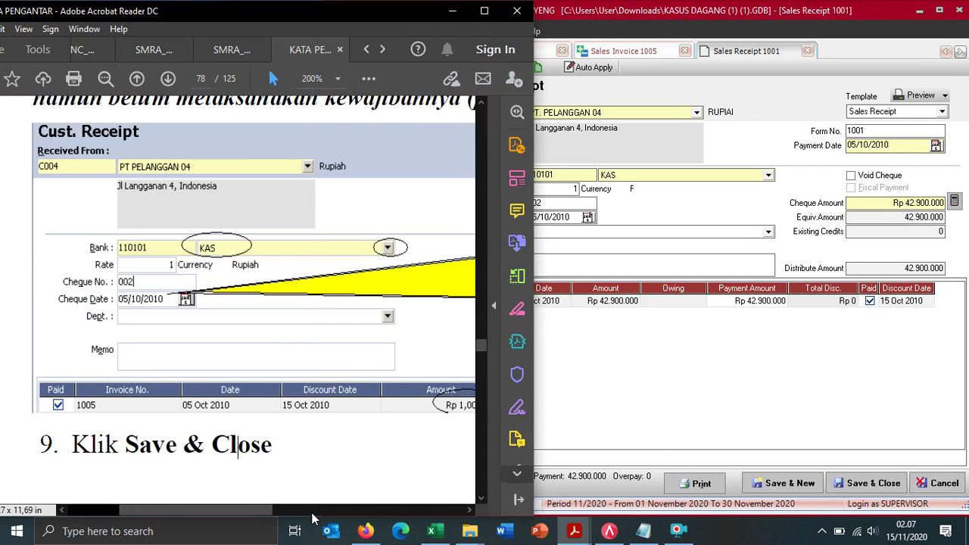
drag(279, 512, 335, 510)
Step: Set invoice 1005's payment amount to Rp 1.000.000 and recalculate the receipt's cheque amount to match, as in the guide
click(740, 300)
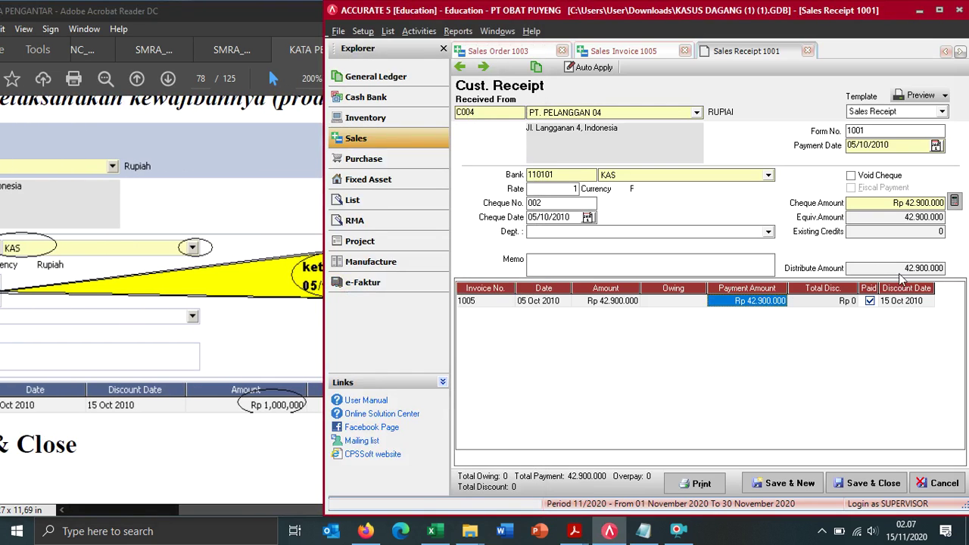
text(1.000.000)
key(Return)
click(256, 467)
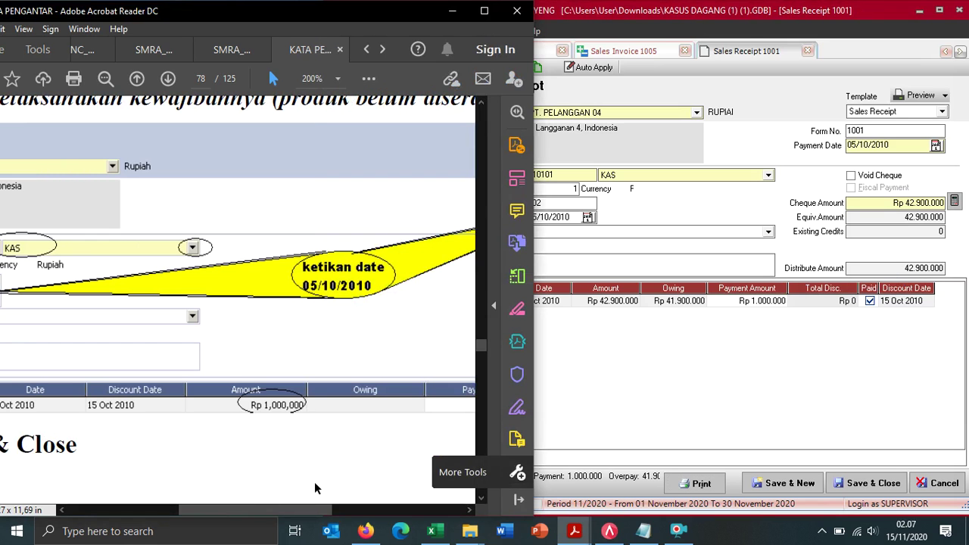
drag(278, 509, 365, 508)
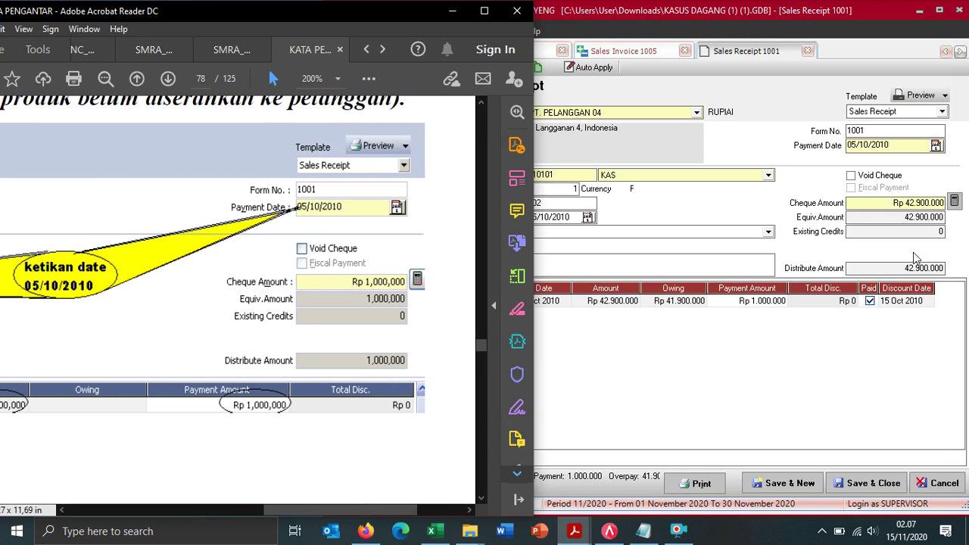
click(955, 202)
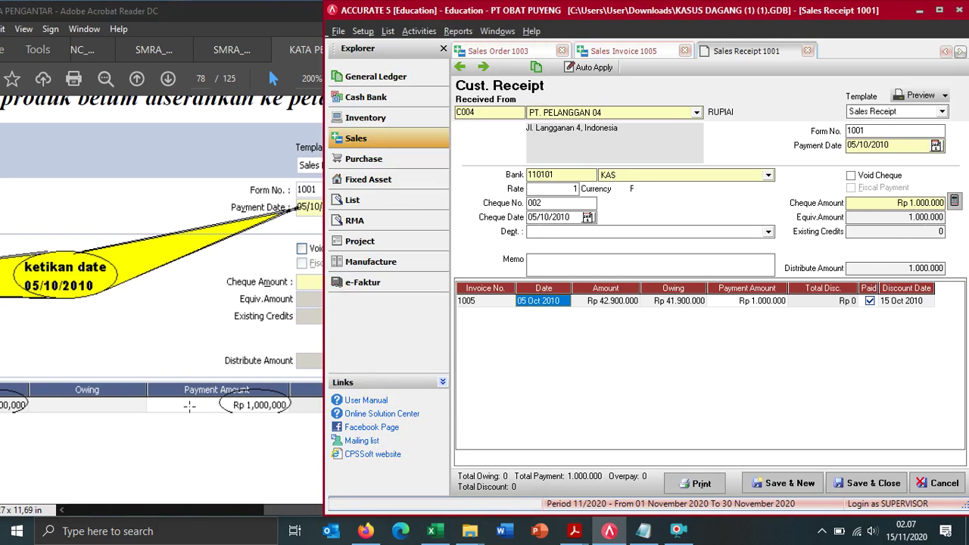
Step: Following the guide's step 9, save and close the customer receipt, down payment invoice 1005 and sales order 1003
scroll(207, 377, down, 1)
click(197, 437)
scroll(195, 447, down, 2)
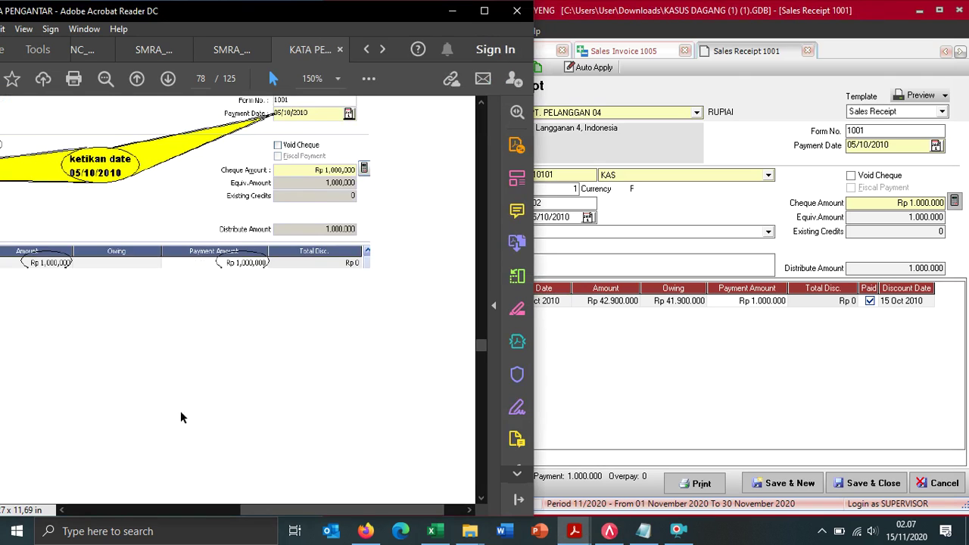
scroll(151, 392, down, 1)
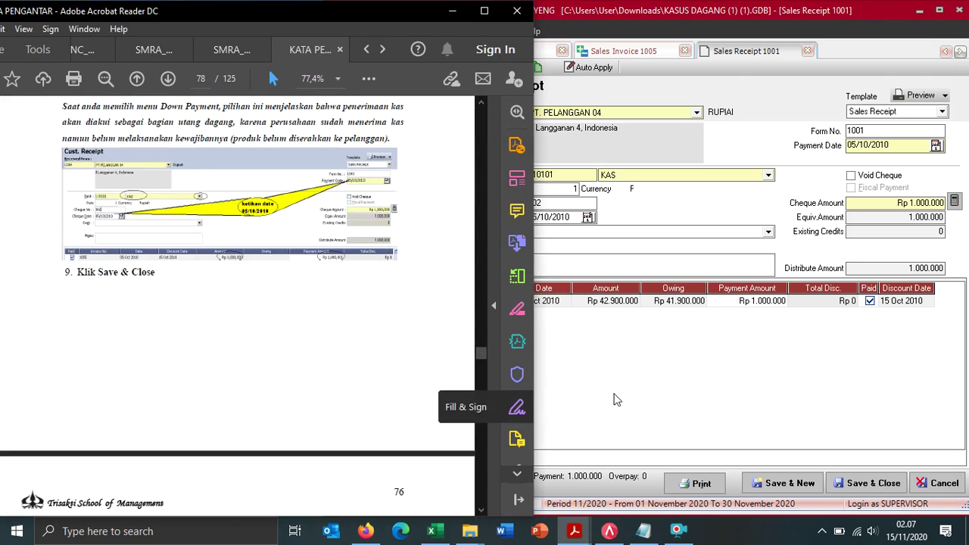
click(874, 484)
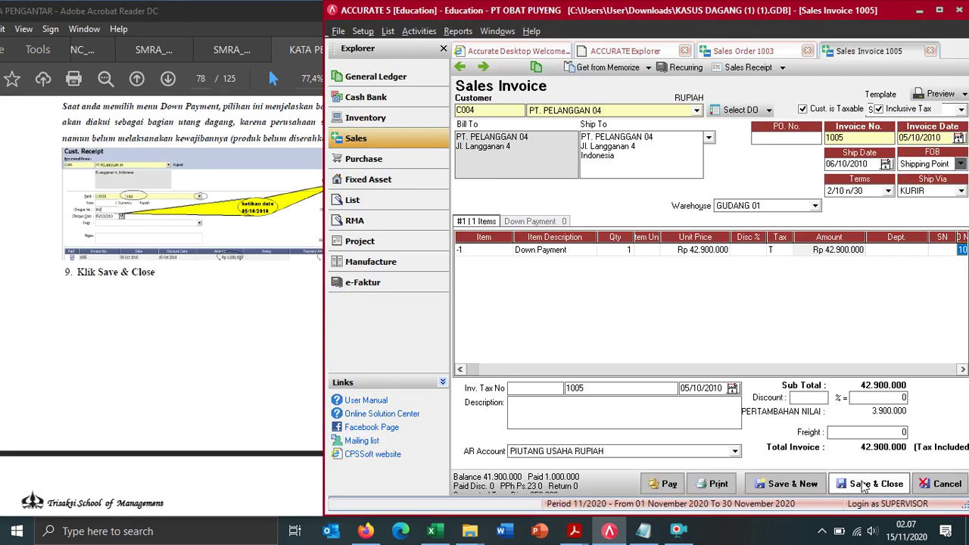
click(869, 484)
scroll(97, 312, down, 3)
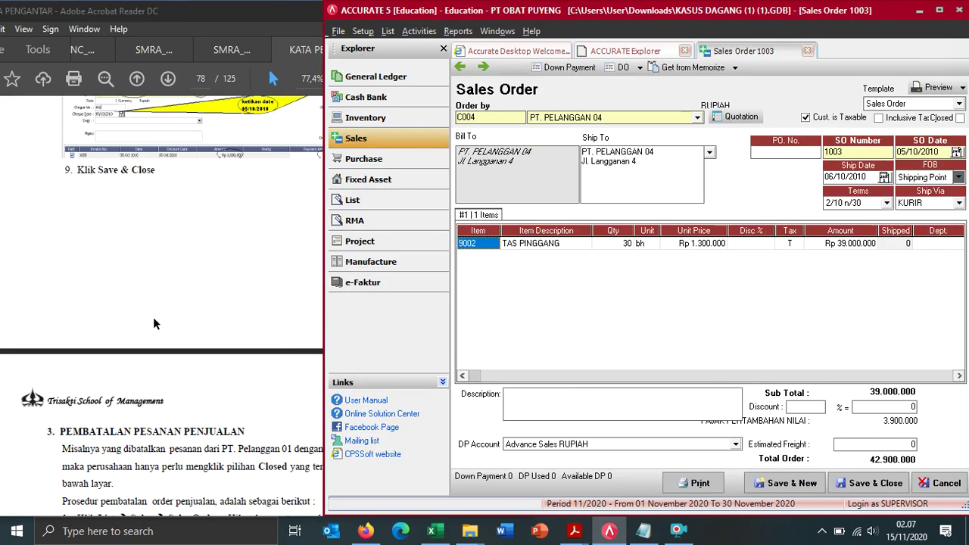
click(874, 483)
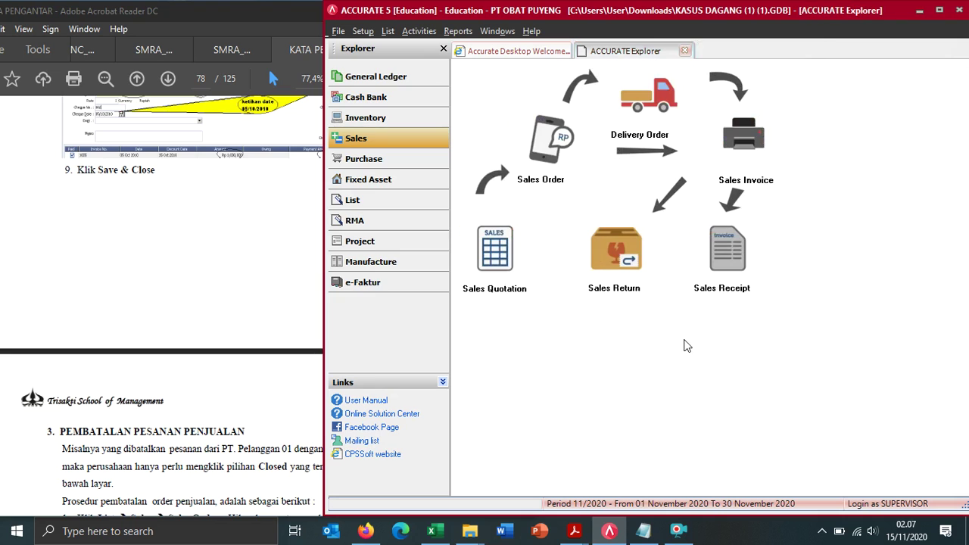
Step: Following the guide's section on cancelling sales orders, open the Sales Orders list and turn off its Filter by Date
scroll(256, 296, down, 5)
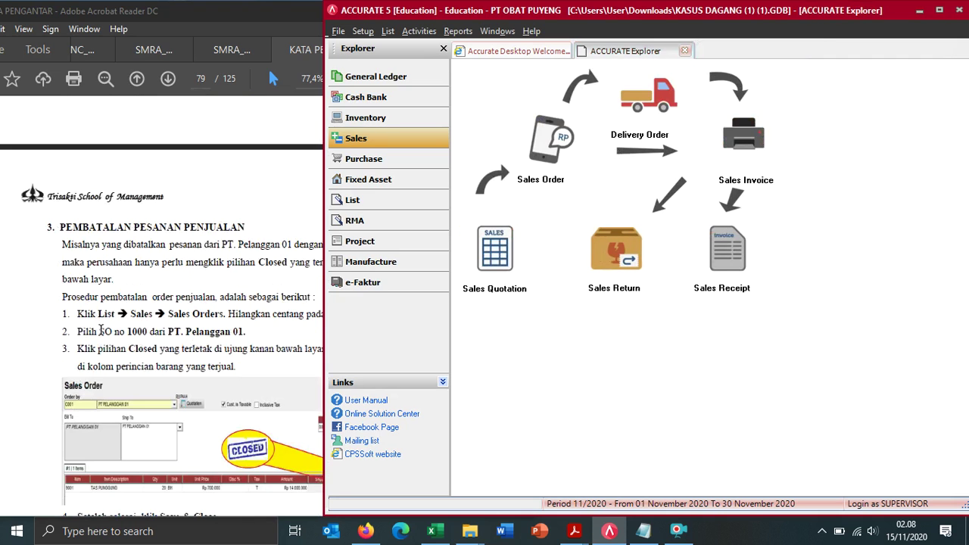
click(209, 329)
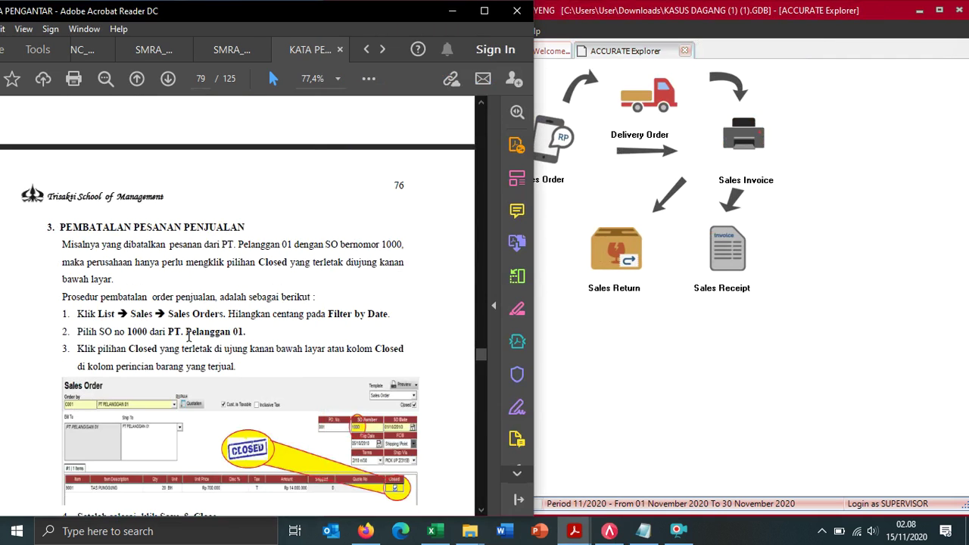
ctrl+scroll(189, 337, up, 2)
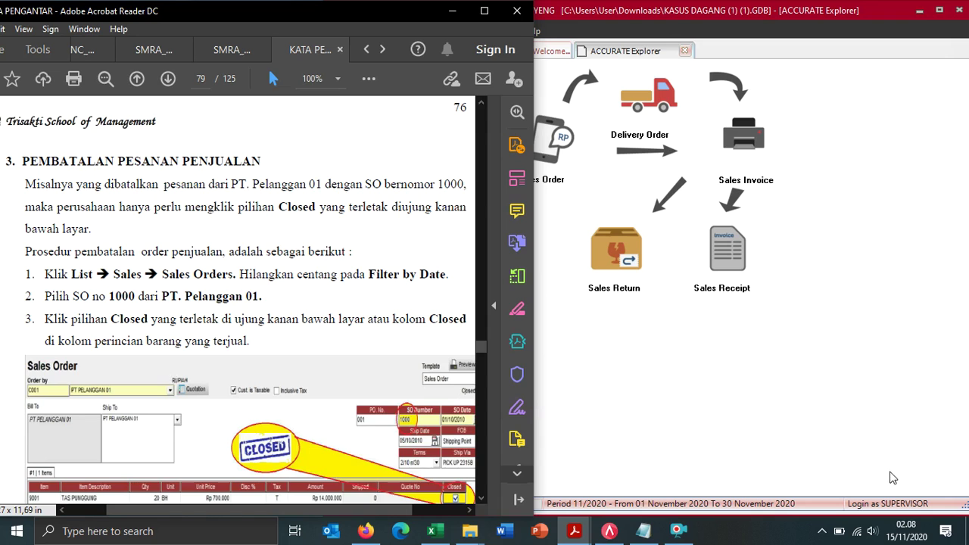
click(881, 438)
click(387, 31)
key(Right)
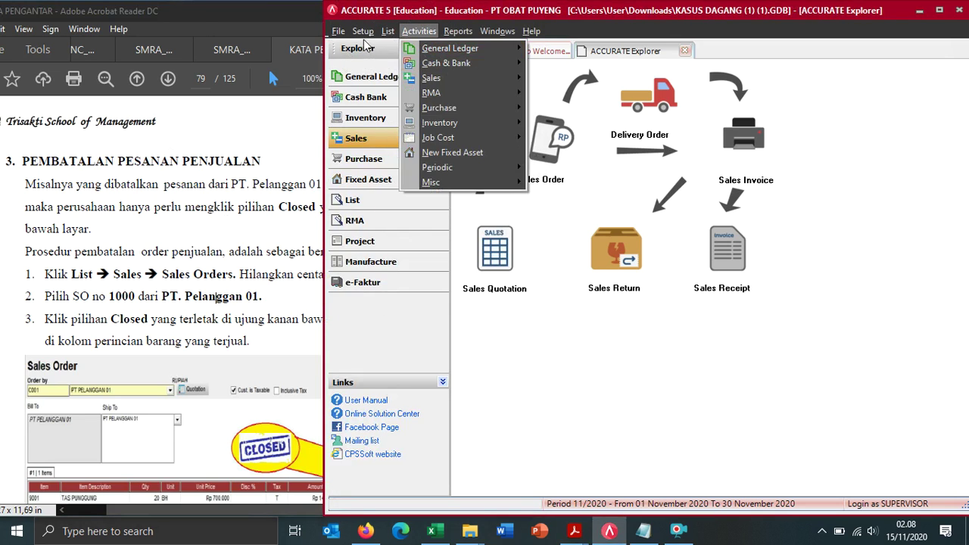
key(Left)
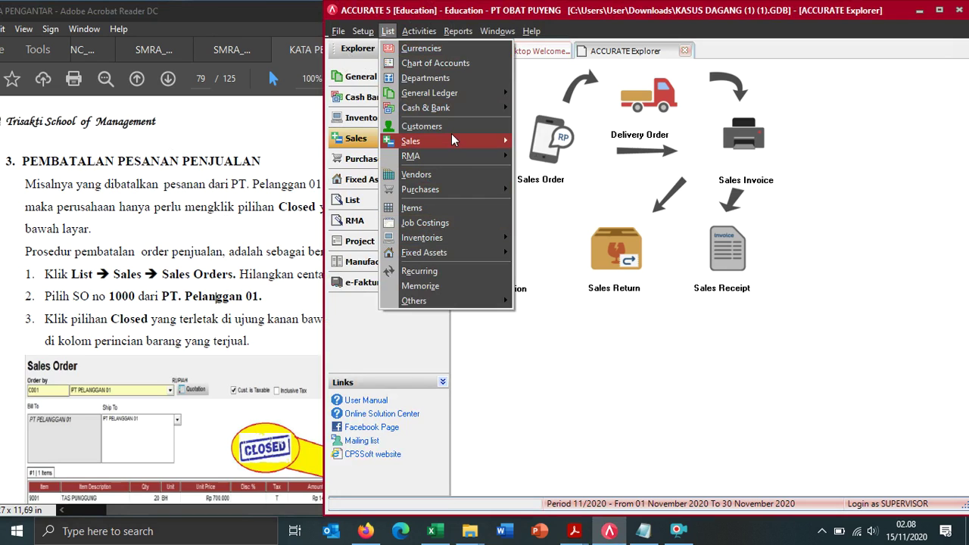
mouse_move(452, 141)
click(619, 158)
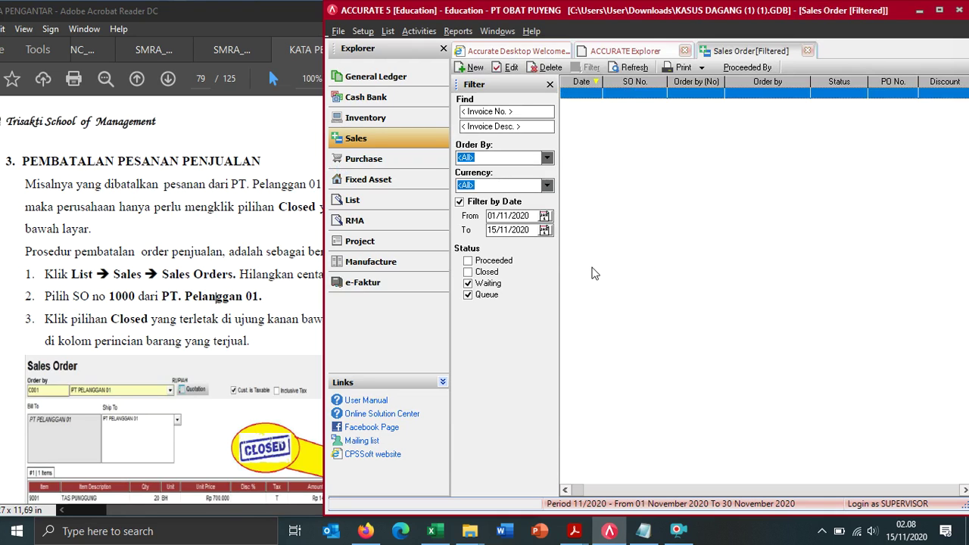
click(460, 203)
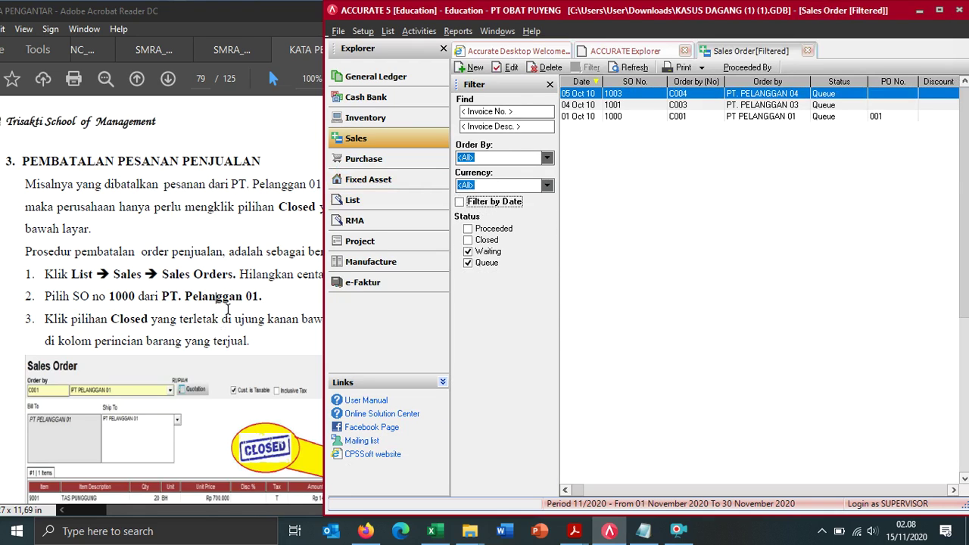
Step: Open sales order 1000 of PT PELANGGAN 01 and examine the guide's instructions for closing it
click(228, 309)
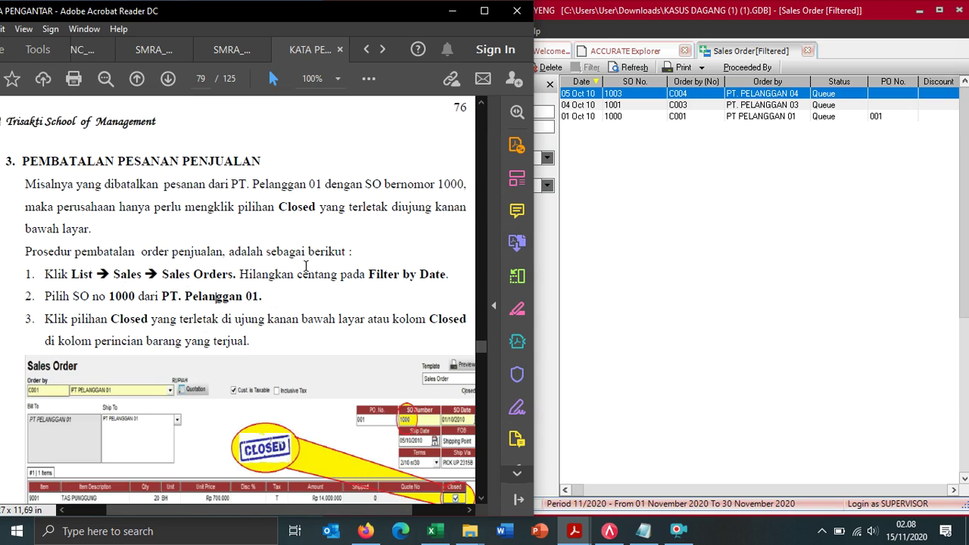
double_click(634, 117)
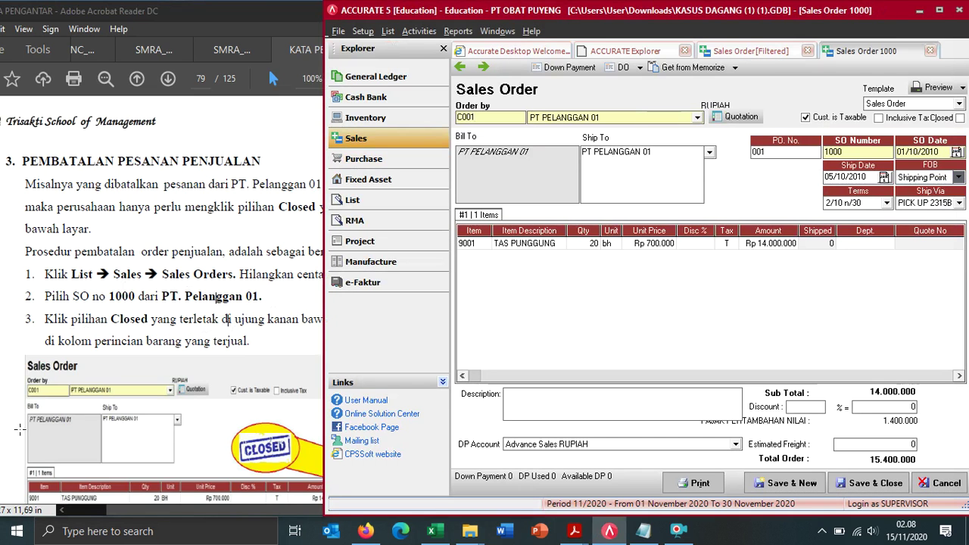
scroll(38, 413, down, 4)
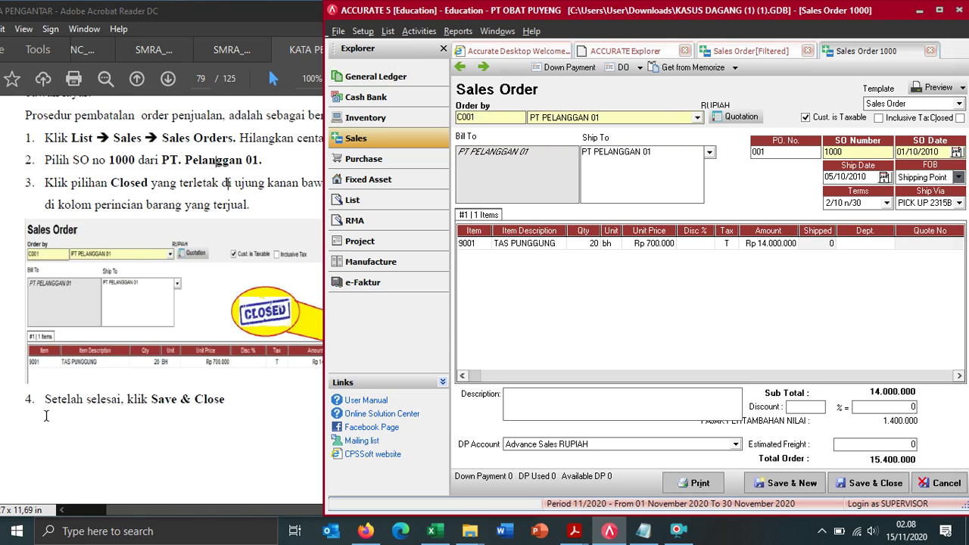
scroll(61, 417, up, 1)
click(55, 411)
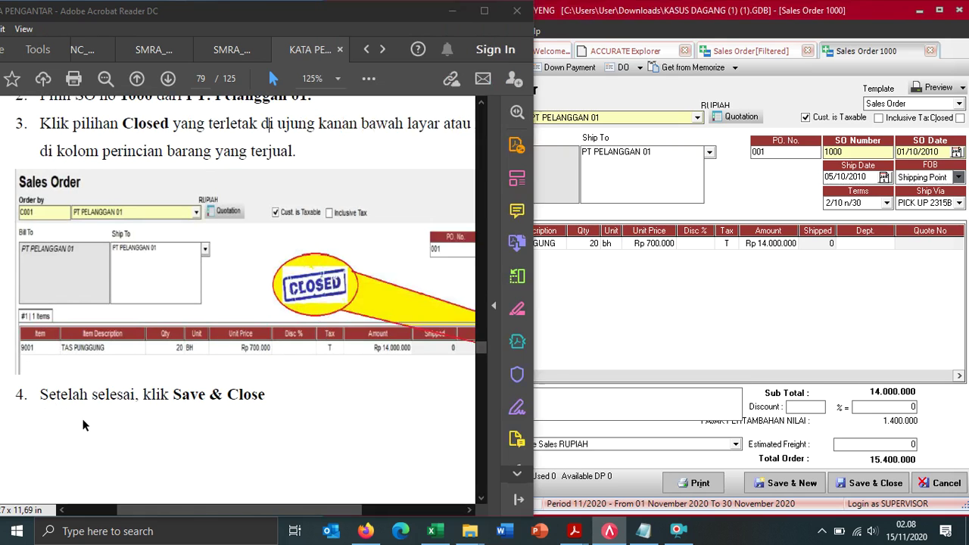
scroll(91, 415, up, 3)
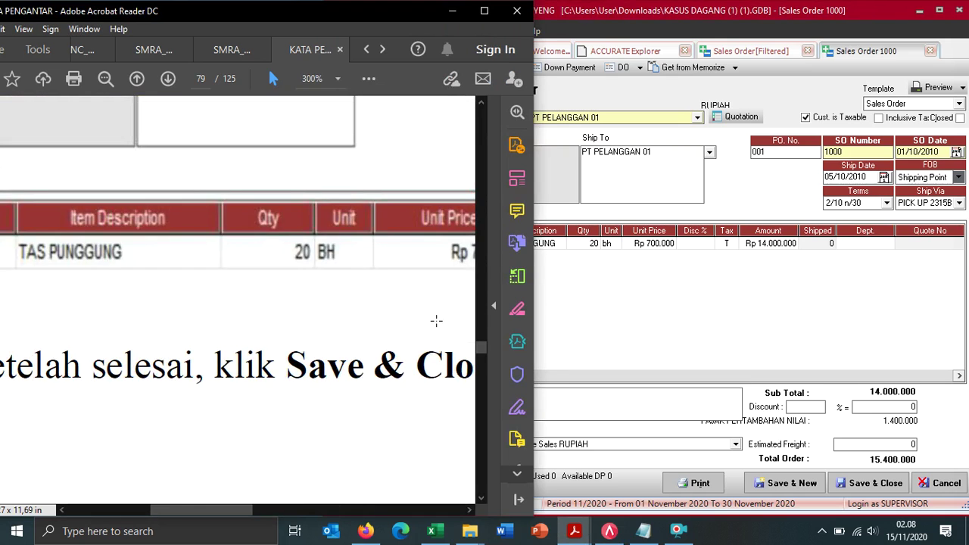
click(700, 321)
click(232, 408)
scroll(220, 378, down, 3)
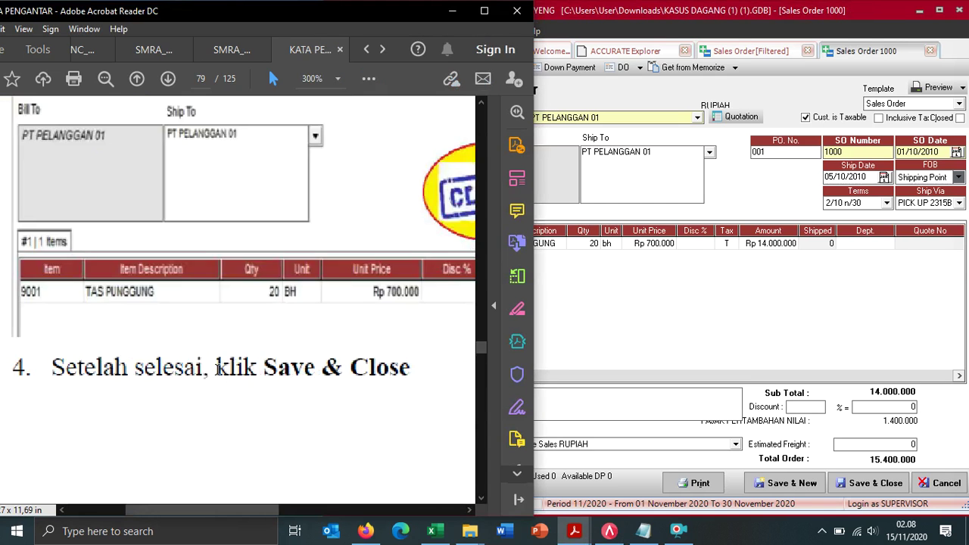
scroll(217, 367, down, 2)
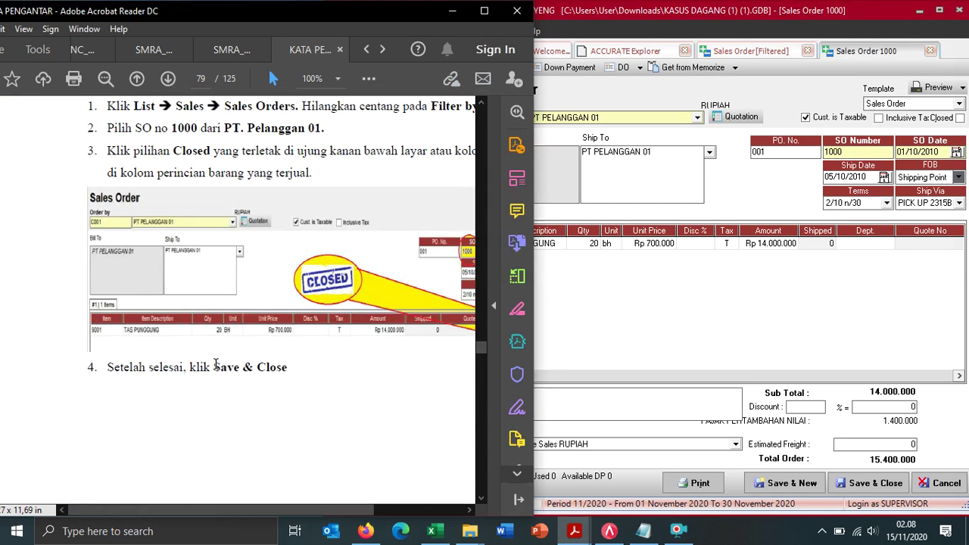
scroll(216, 366, down, 1)
click(879, 305)
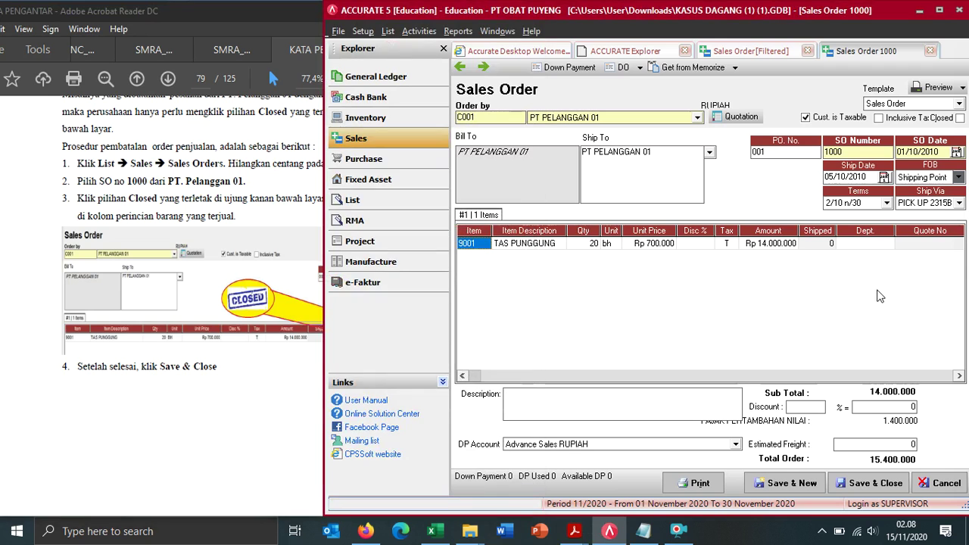
click(216, 462)
Step: Mark the TAS PUNGGUNG line of sales order 1000 as Closed
click(922, 243)
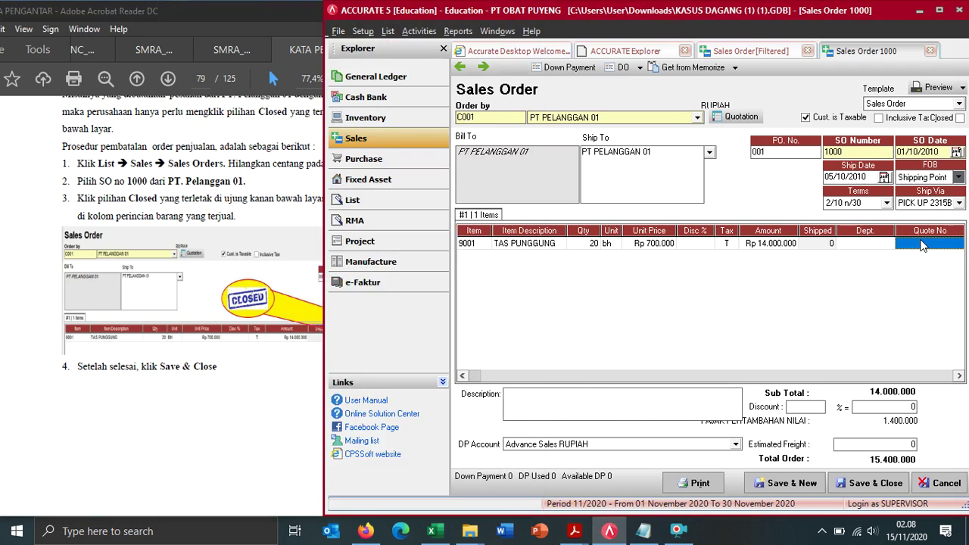
key(Tab)
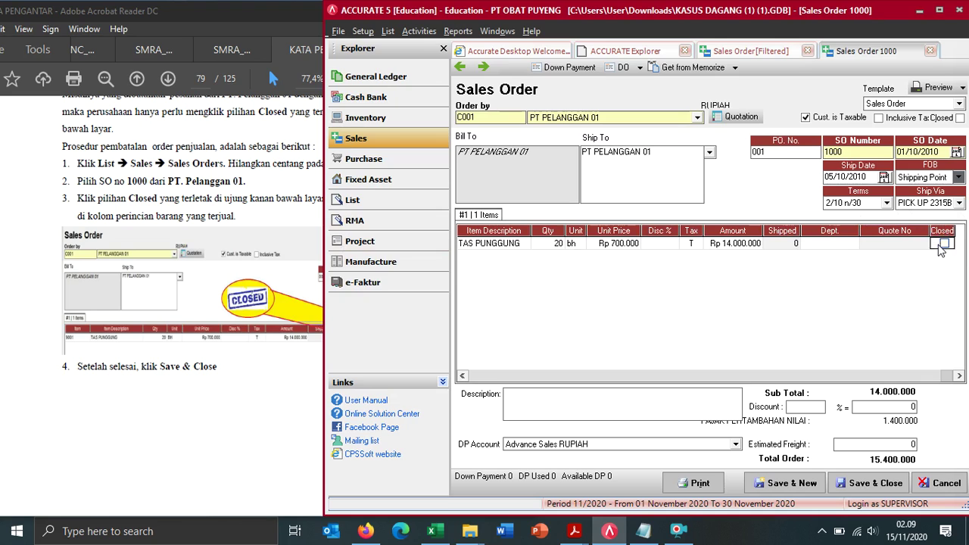
click(944, 243)
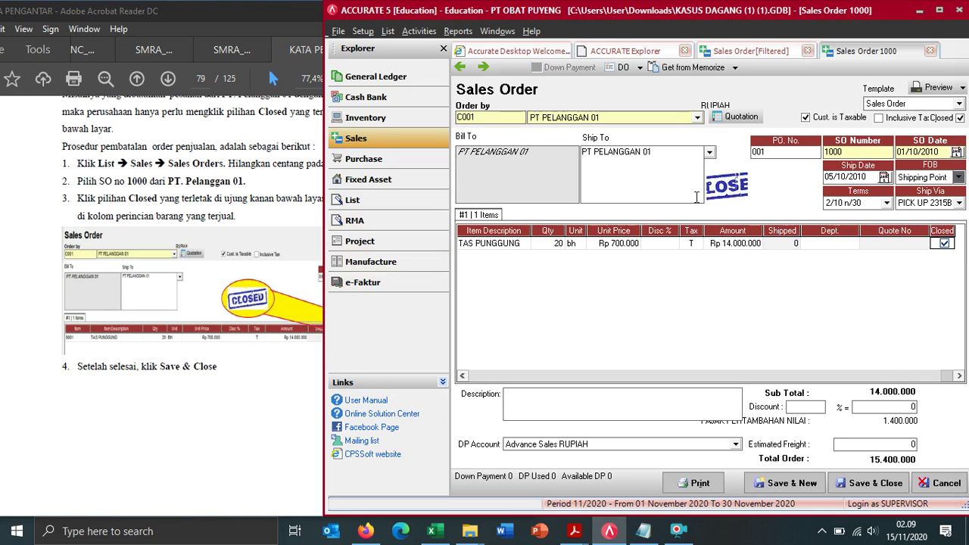
Step: Following the guide's step 4, save and close sales order 1000 and close the Sales Orders list
scroll(152, 419, down, 1)
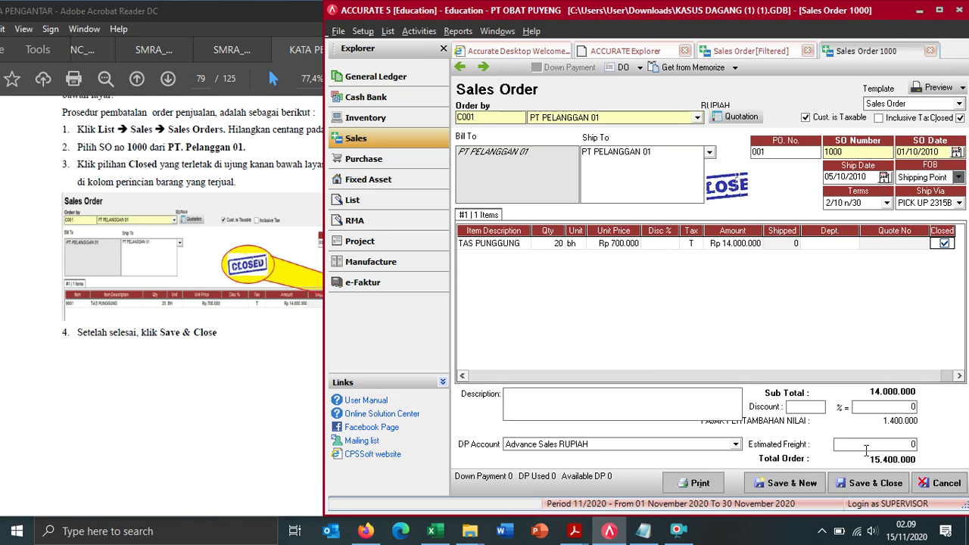
click(889, 489)
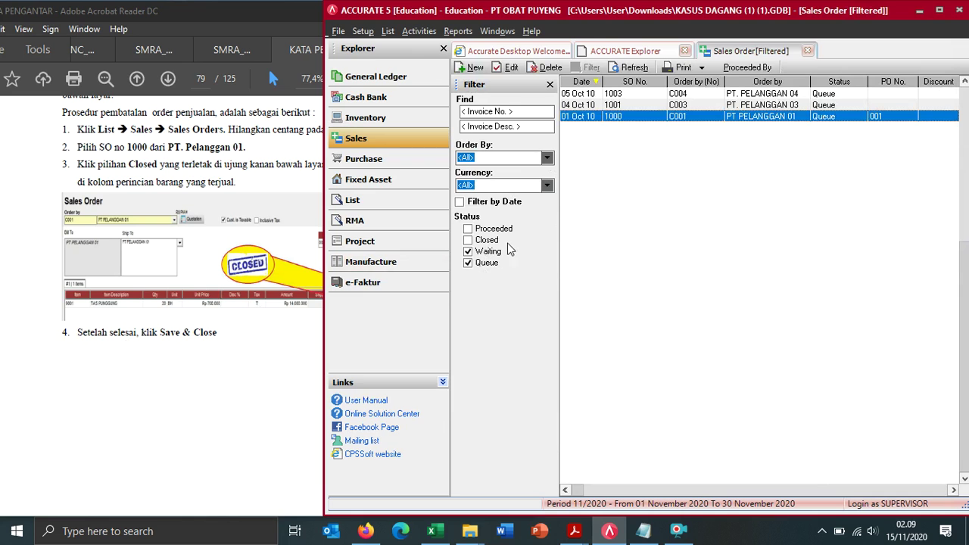
click(807, 50)
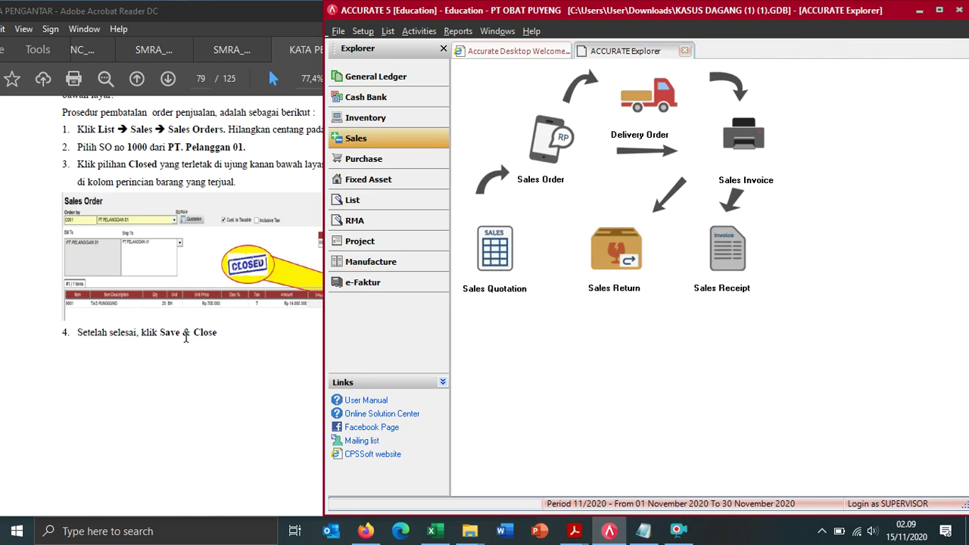
Step: Following the guide's chapter VIII on delivery orders, create a new delivery order in the Sales module
scroll(185, 342, down, 10)
scroll(195, 312, down, 1)
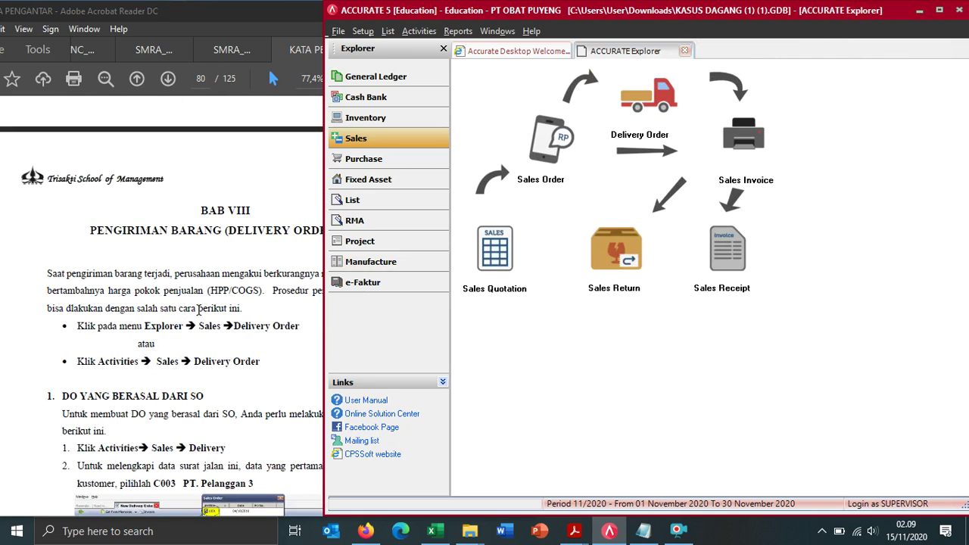
click(240, 304)
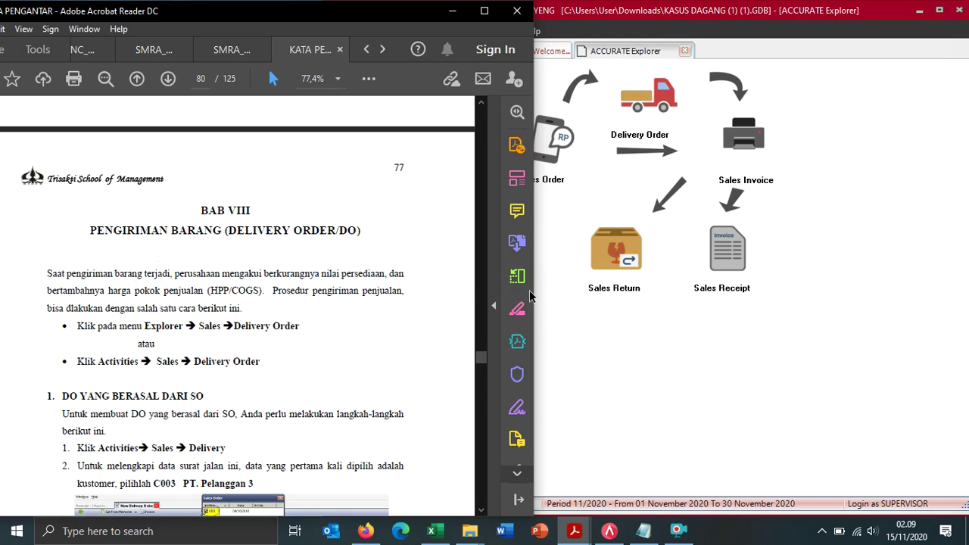
scroll(164, 335, down, 1)
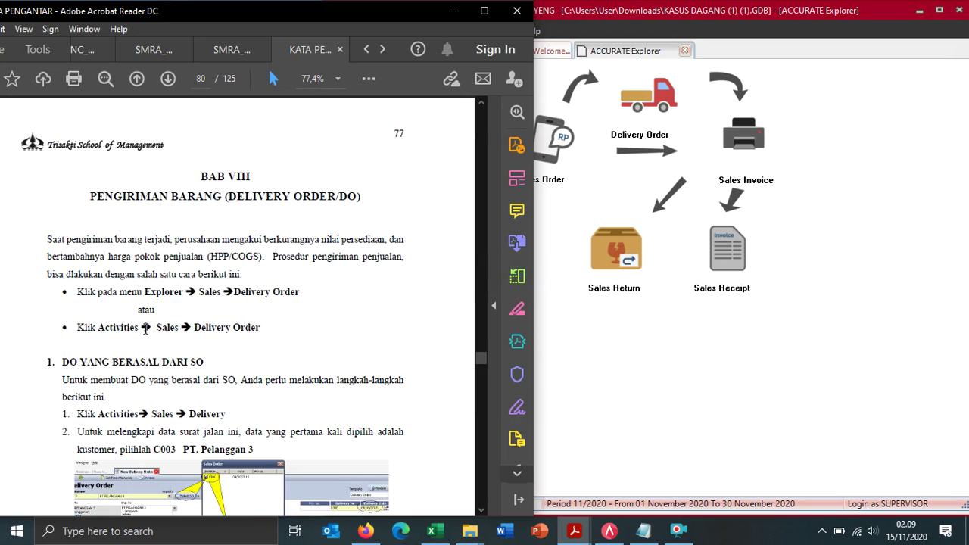
scroll(131, 301, down, 1)
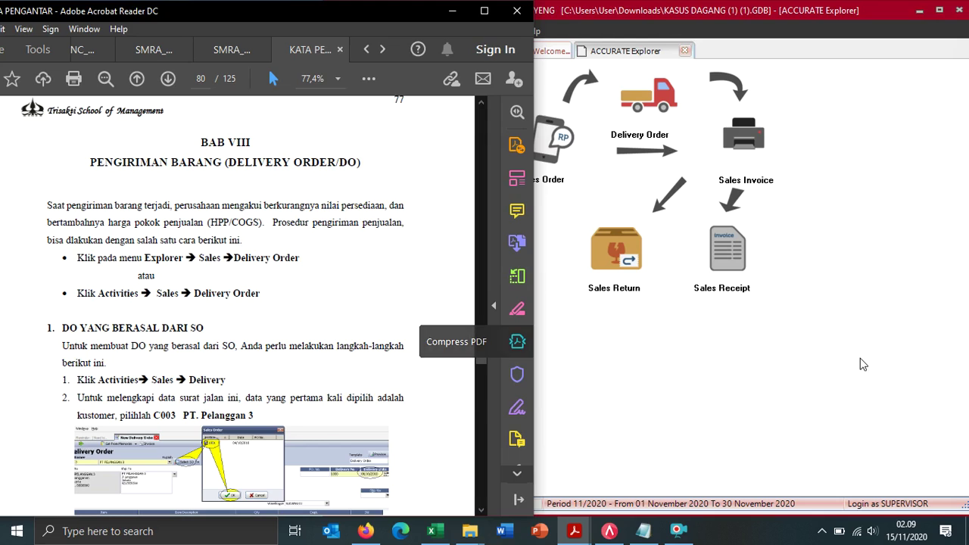
click(861, 362)
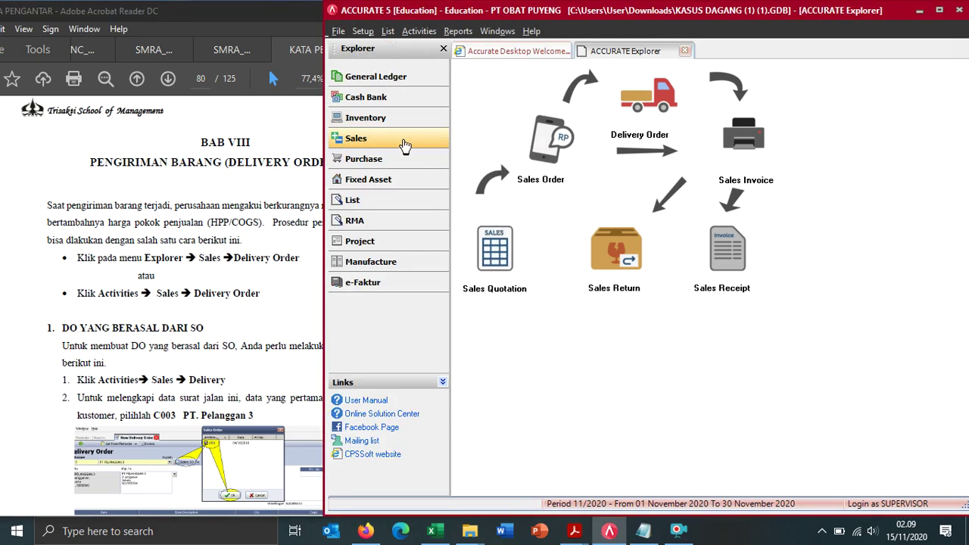
click(638, 117)
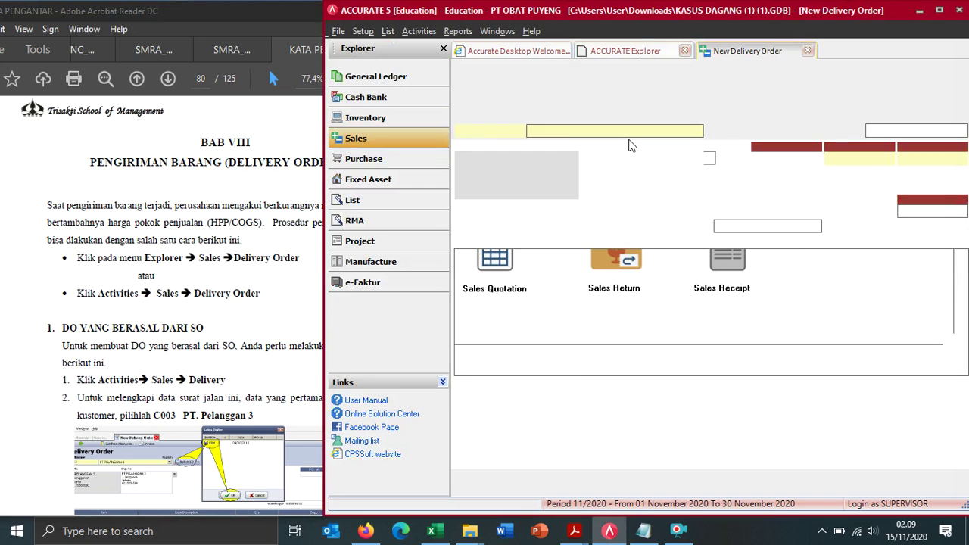
Step: Following the guide's section on delivery orders from an SO, set the customer to C003, PT. PELANGGAN 03
click(103, 350)
scroll(103, 349, down, 4)
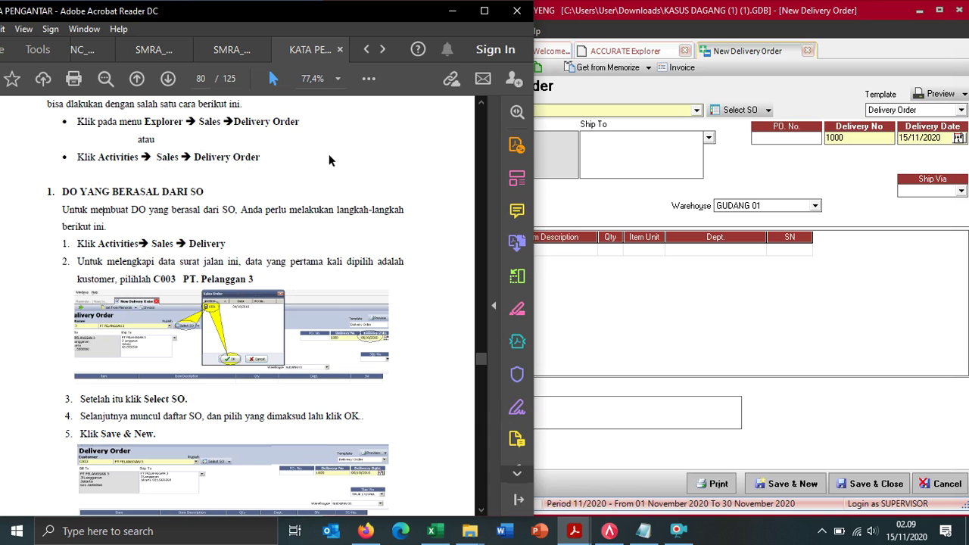
ctrl+scroll(174, 272, up, 2)
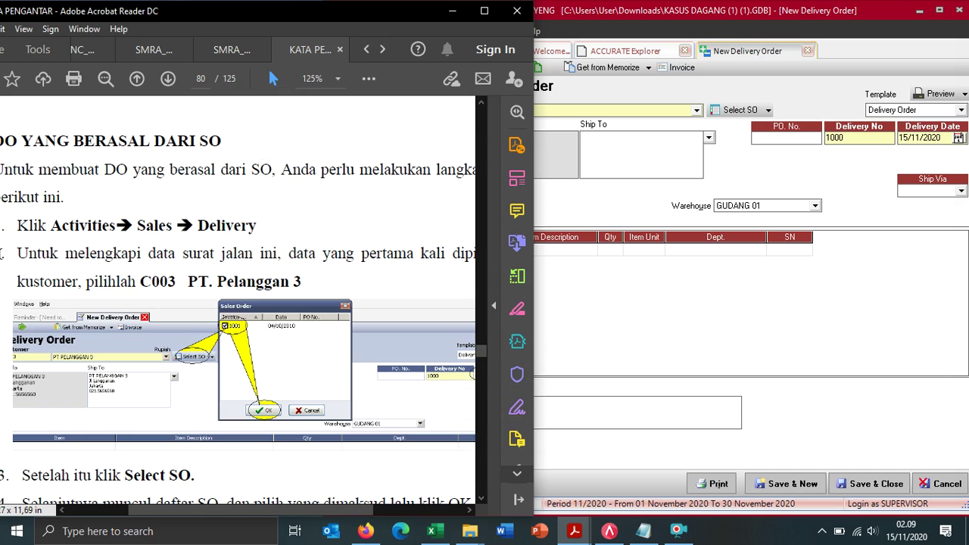
scroll(42, 297, up, 1)
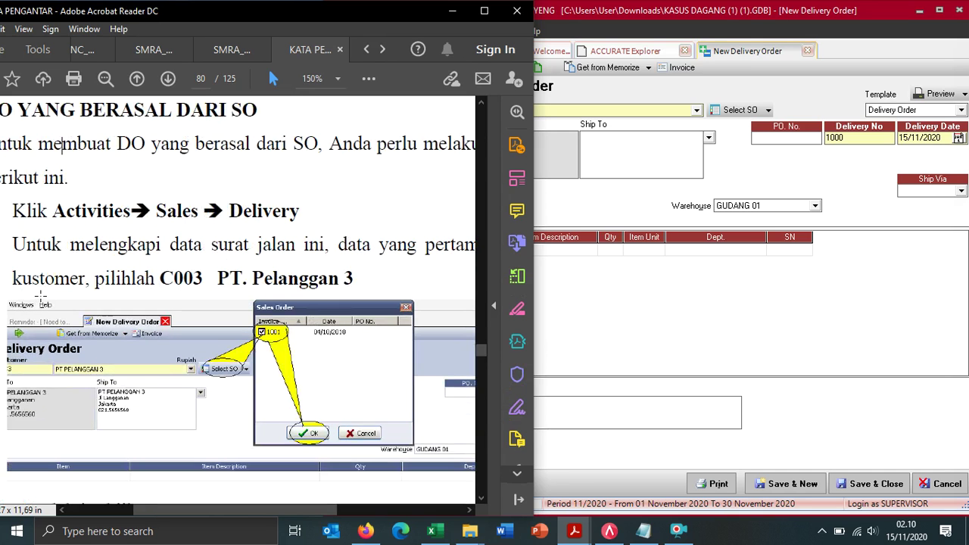
click(635, 111)
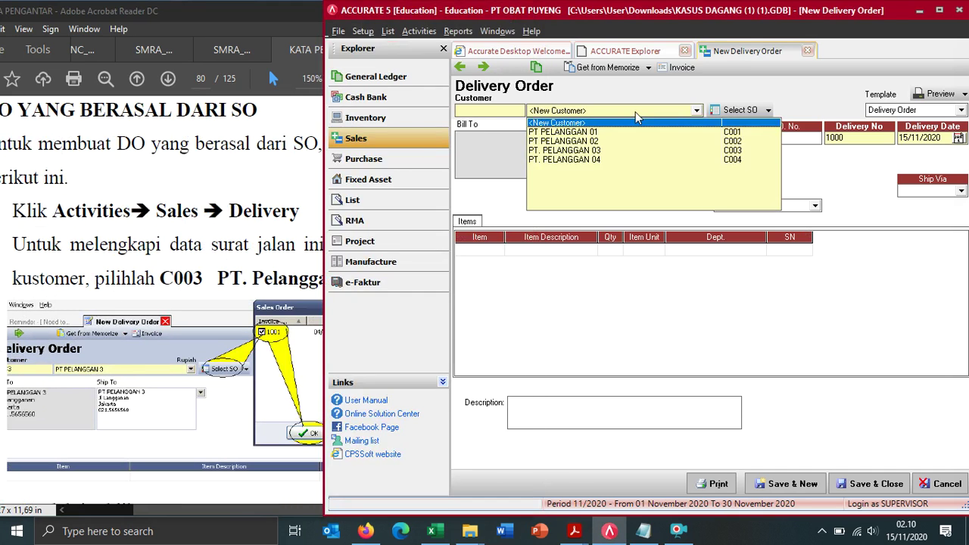
click(559, 150)
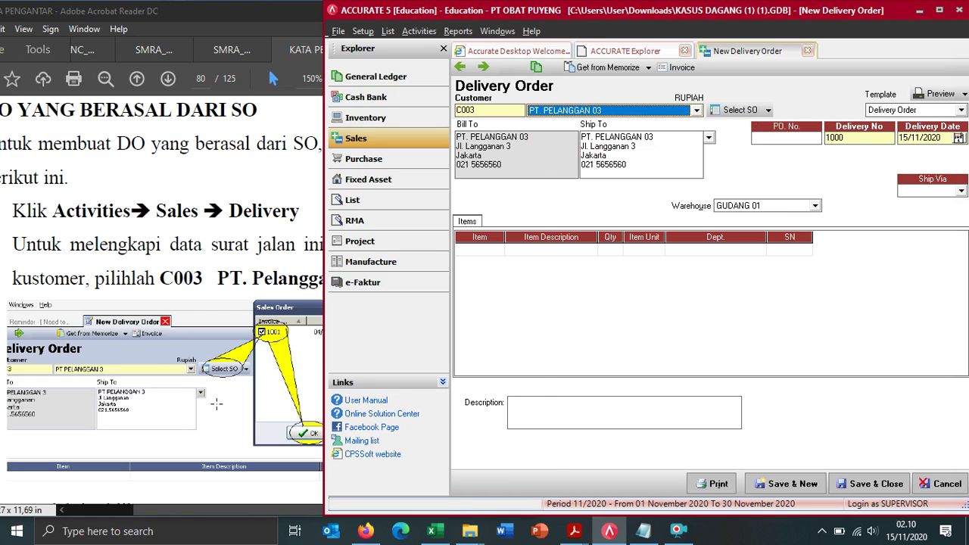
Step: Set the delivery date to 08/10/2010 to match the guide's delivery order example
click(217, 404)
drag(296, 515, 371, 513)
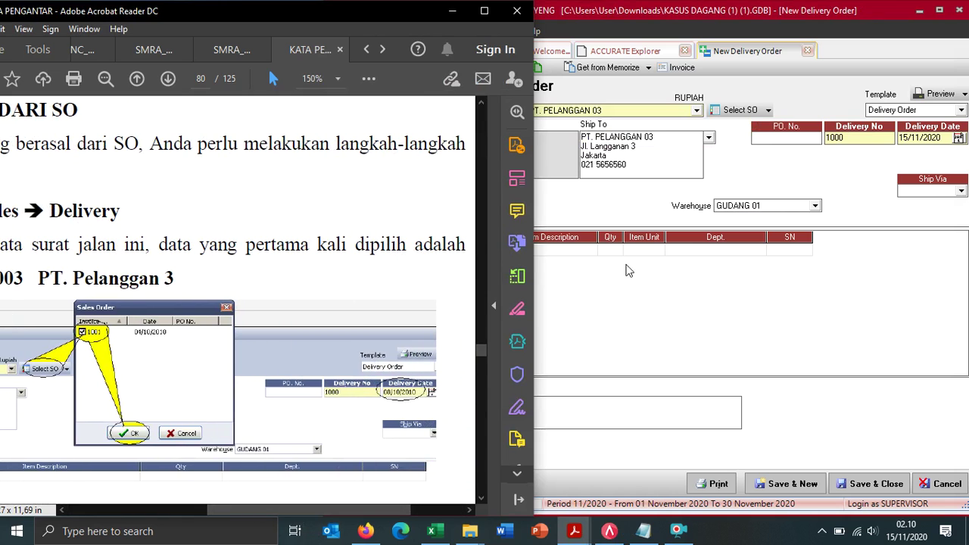
scroll(383, 344, up, 2)
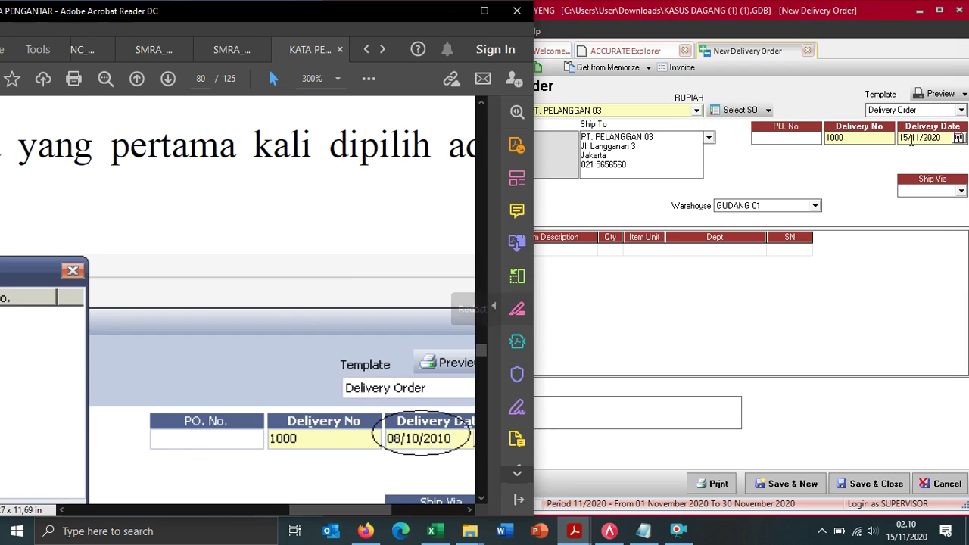
click(920, 160)
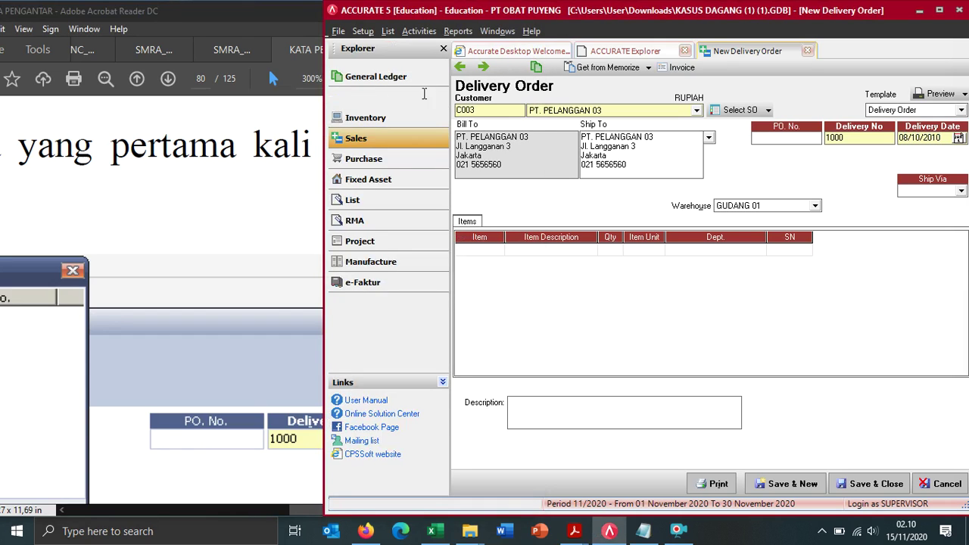
Step: Following the guide's steps 3 and 4, select sales order 1001 as the source of the delivery order's items
click(106, 178)
scroll(106, 178, down, 3)
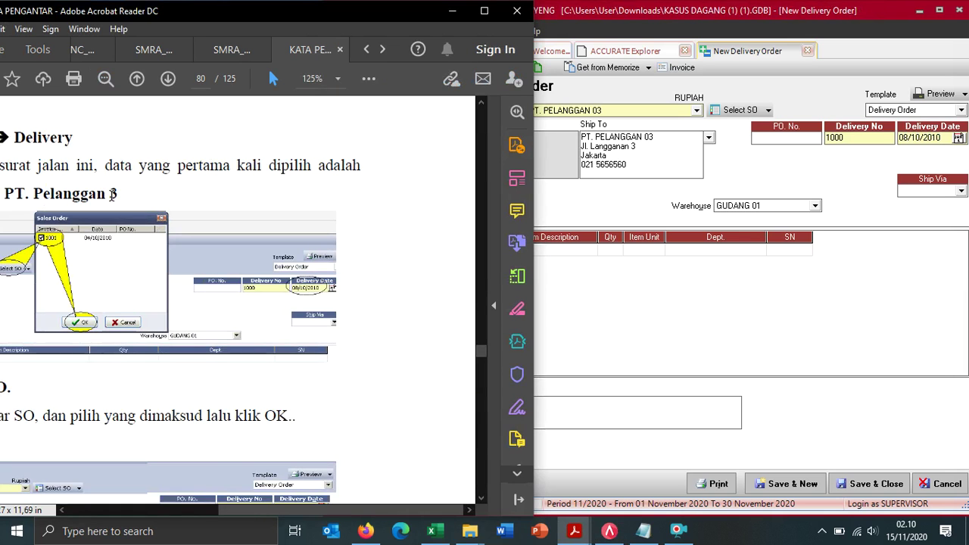
drag(310, 512, 205, 514)
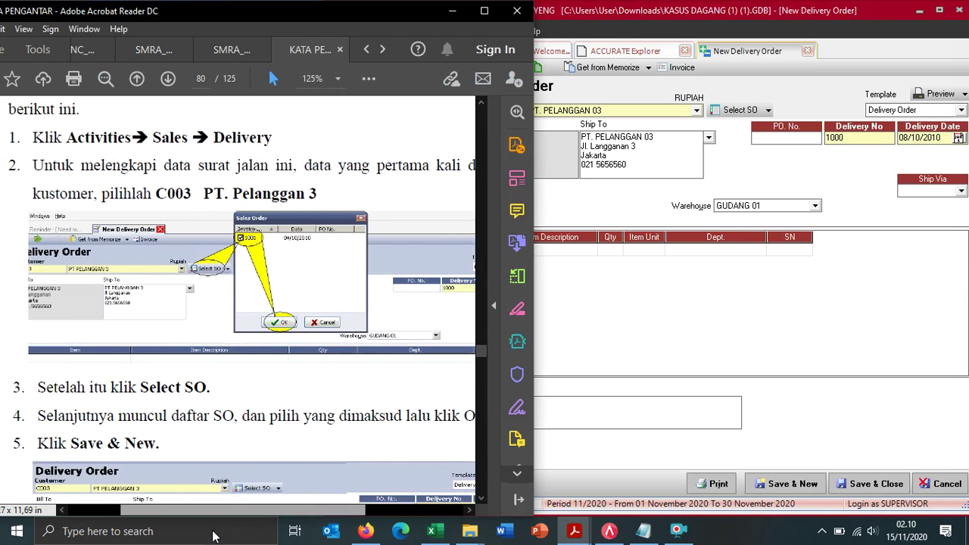
click(745, 111)
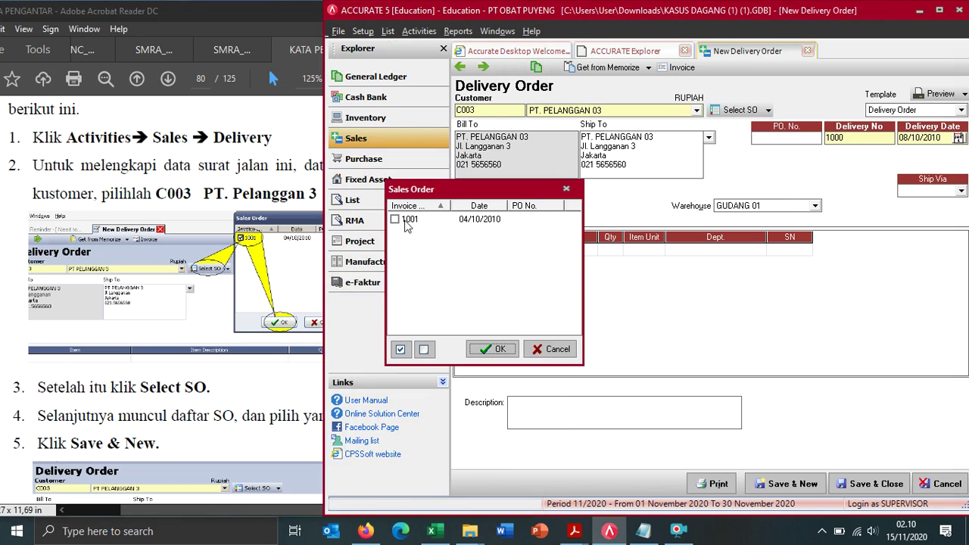
click(394, 220)
click(496, 349)
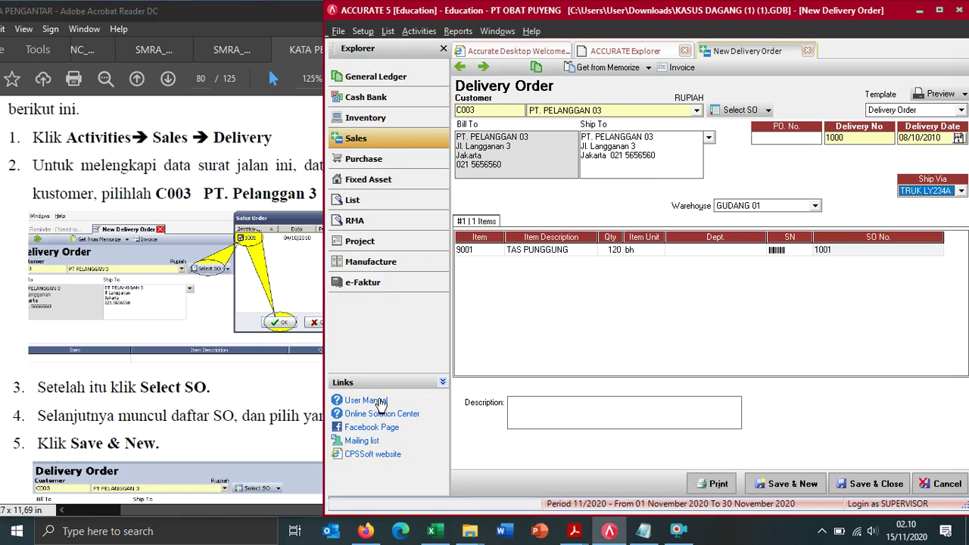
Step: Compare delivery order 1000 with the guide's completed example, and save it while starting a new delivery order
click(175, 424)
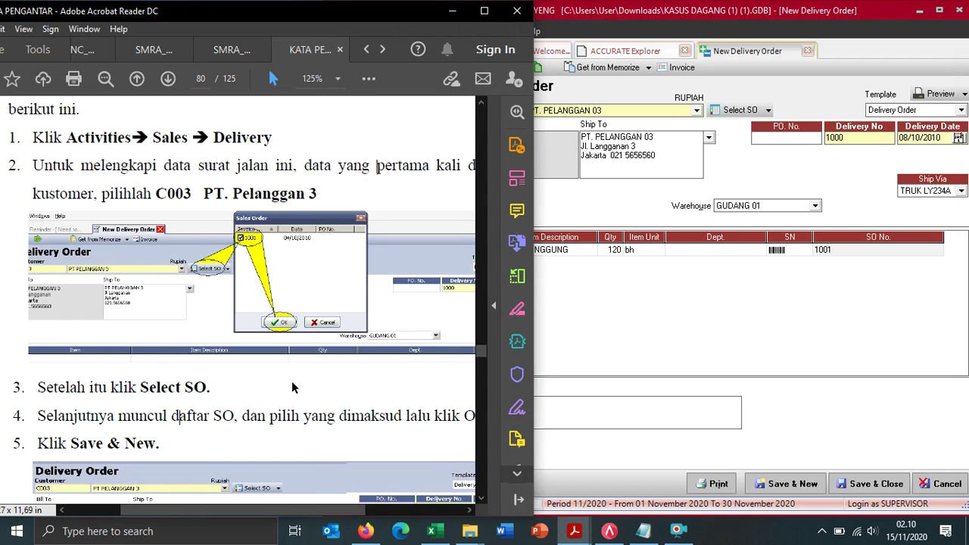
scroll(291, 381, down, 4)
scroll(129, 369, down, 2)
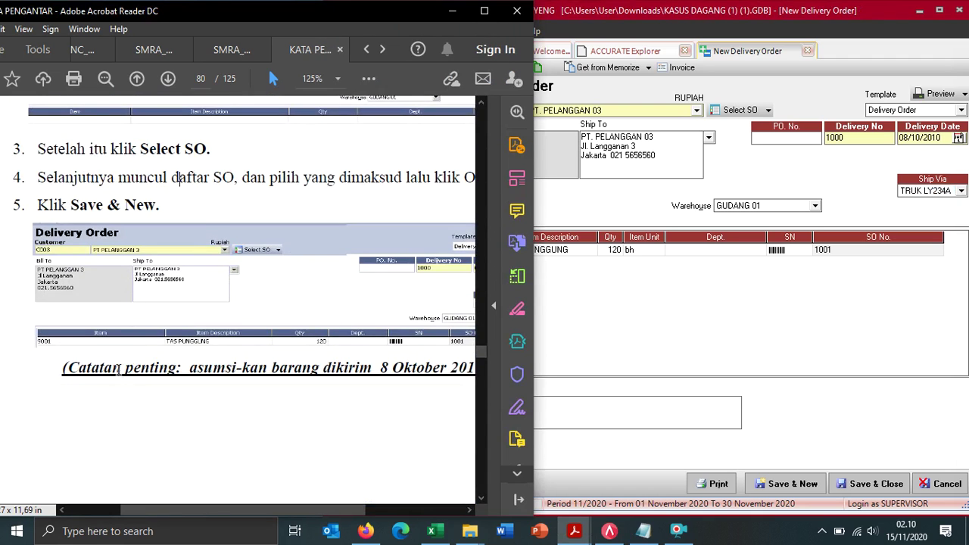
ctrl+scroll(84, 370, up, 3)
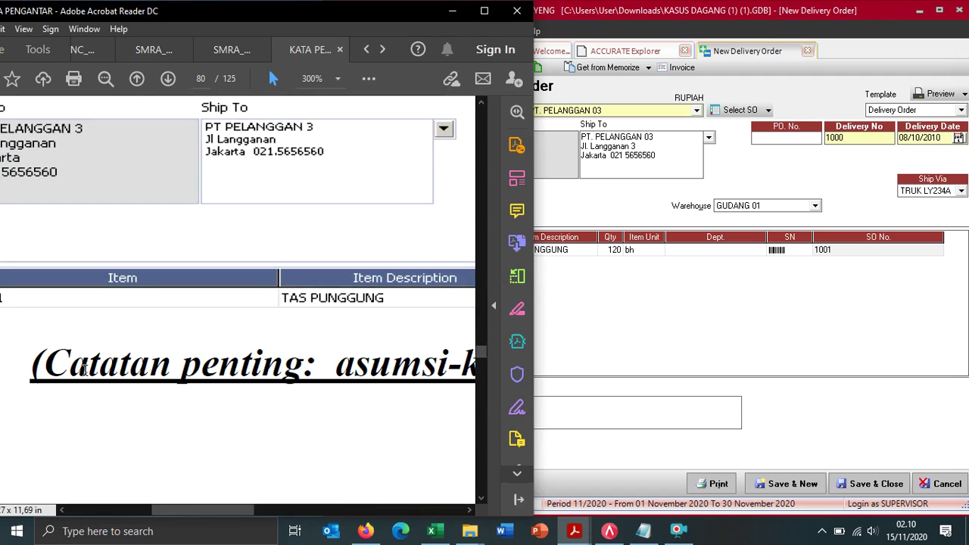
scroll(331, 356, down, 2)
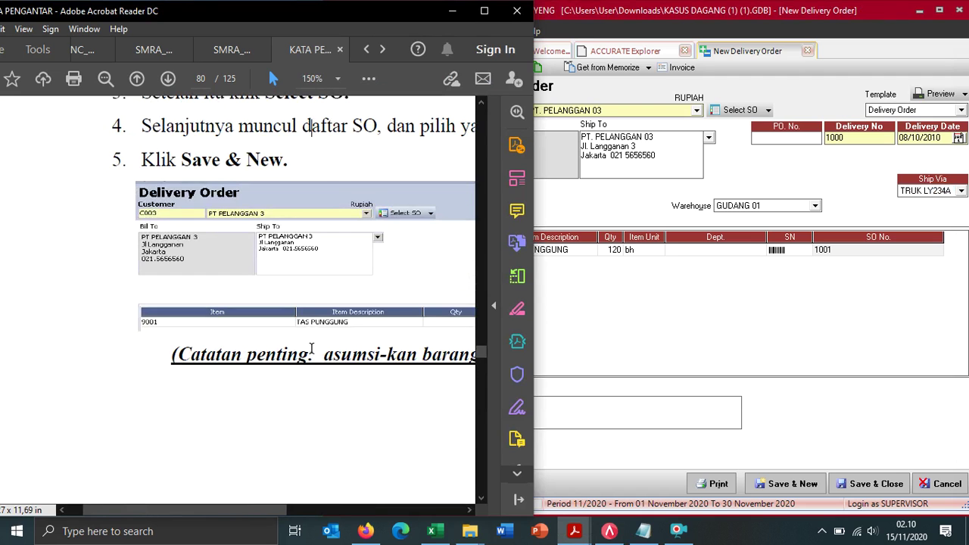
scroll(312, 348, down, 1)
drag(293, 510, 371, 510)
scroll(213, 364, down, 1)
click(212, 364)
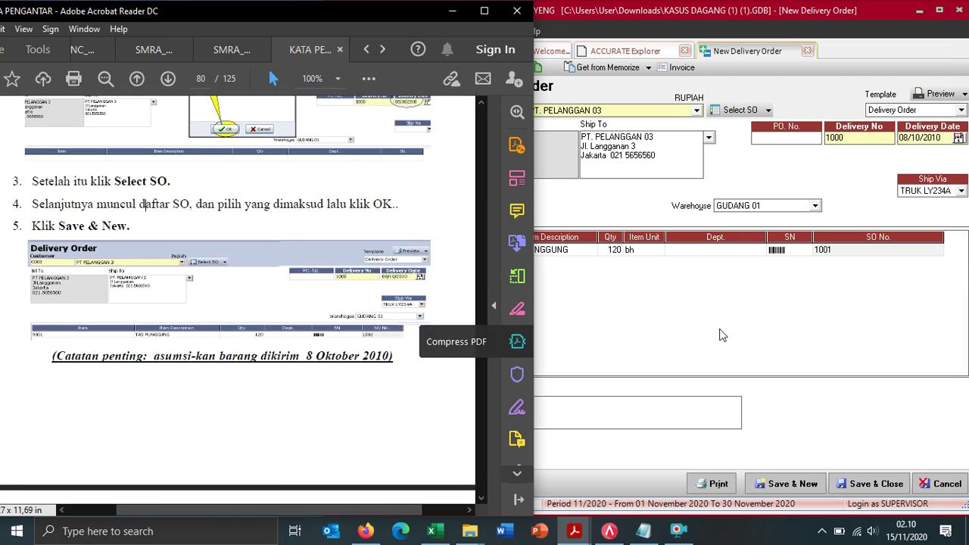
click(811, 474)
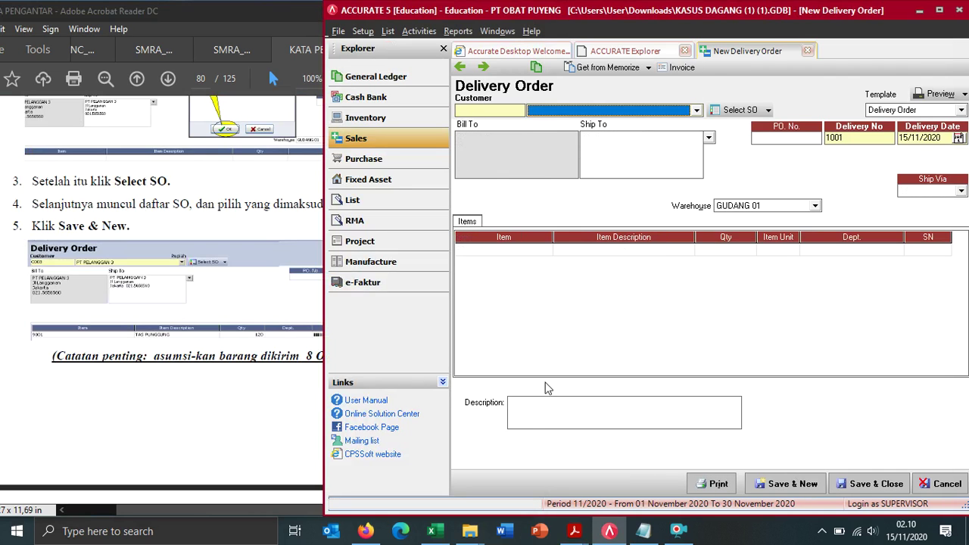
Step: Read the guide's section 2 on creating a delivery order that does not come from a sales order
scroll(72, 321, down, 5)
click(142, 357)
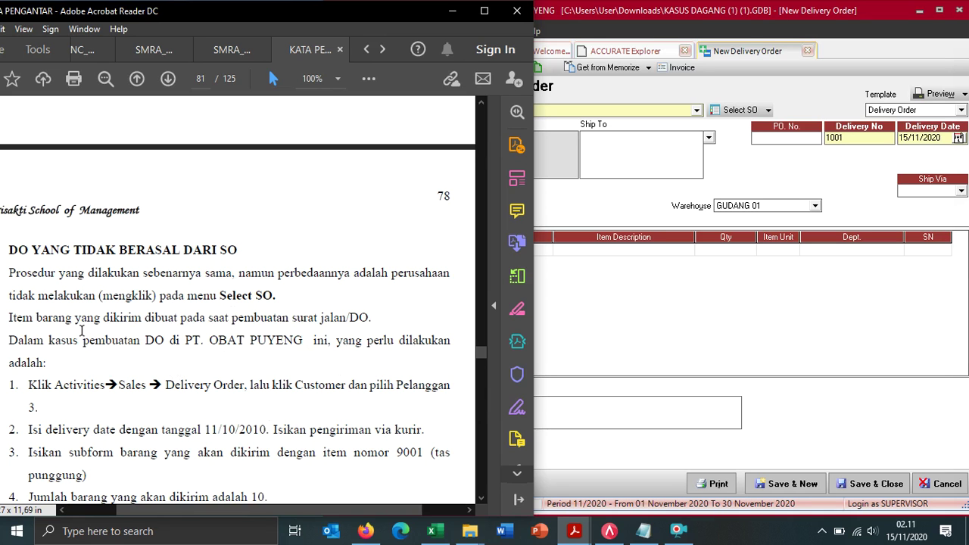
scroll(100, 319, down, 1)
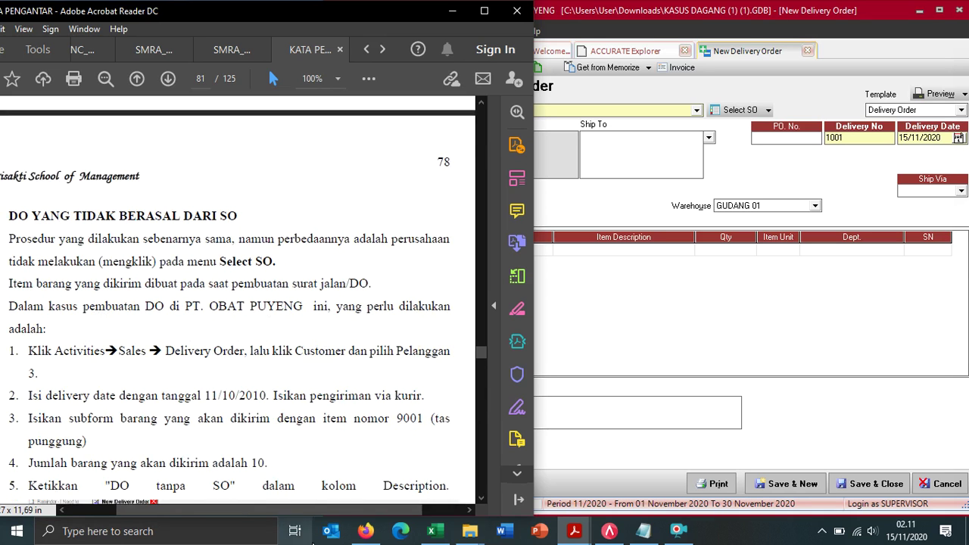
scroll(250, 510, left, 1)
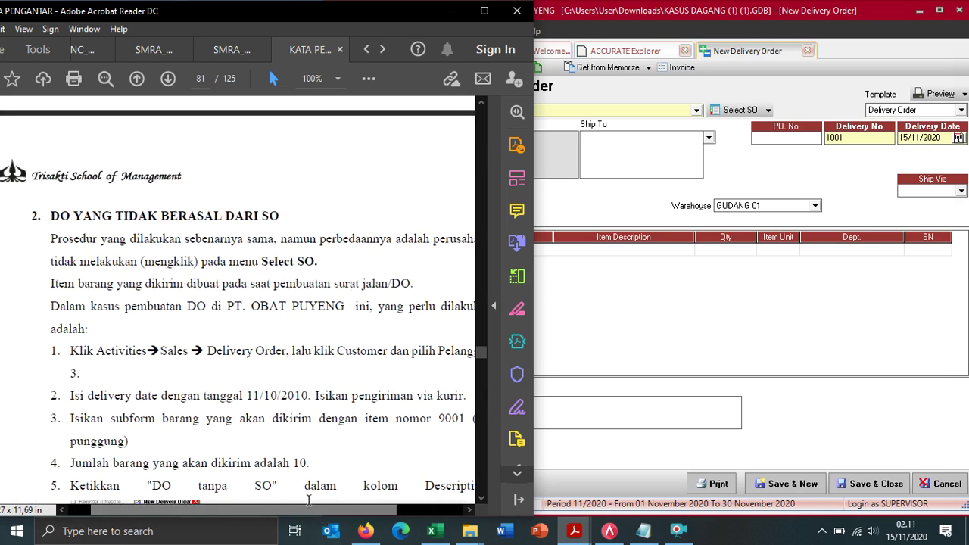
click(749, 317)
scroll(114, 310, down, 1)
click(163, 299)
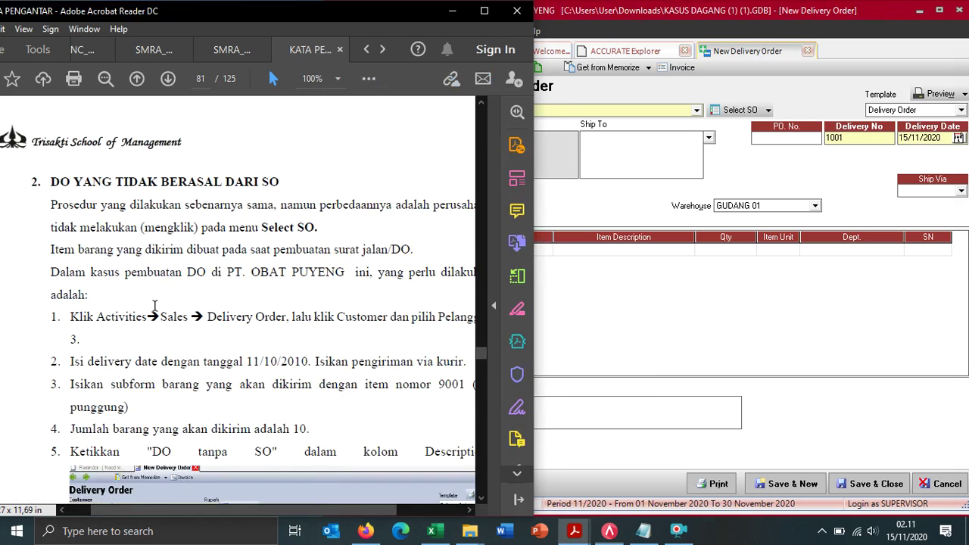
Step: Read the manual's procedure for a DO without SO and choose PT. PELANGGAN 03 as the delivery order's customer
scroll(349, 333, down, 1)
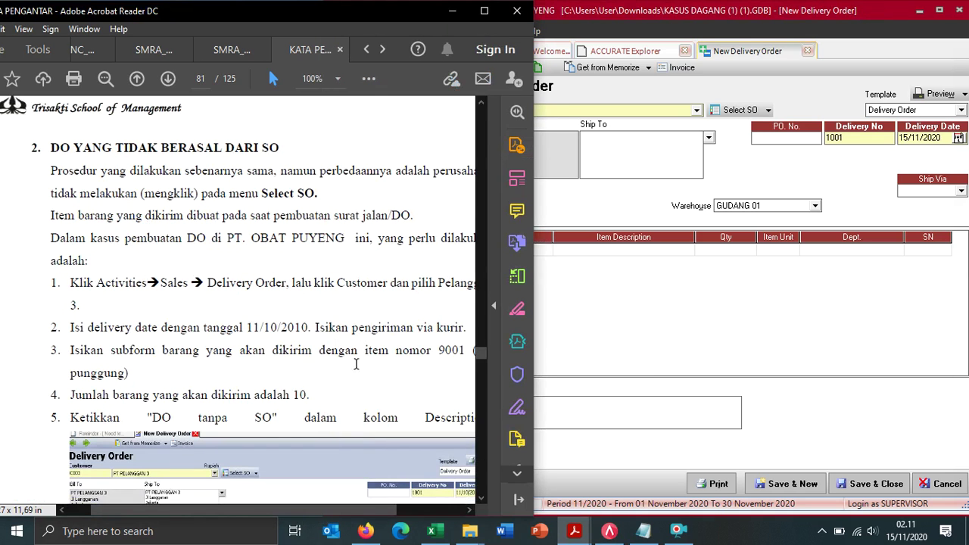
scroll(321, 513, right, 1)
scroll(321, 513, left, 1)
click(553, 356)
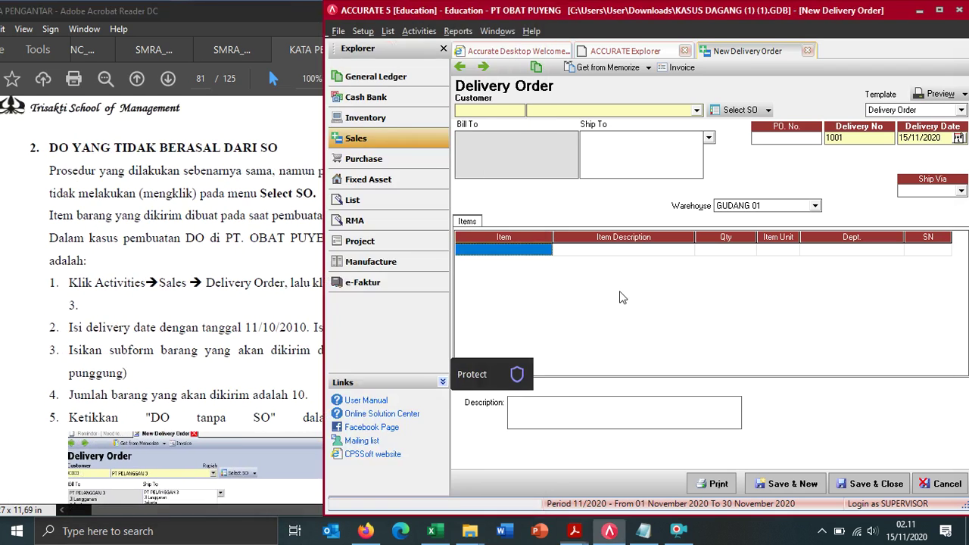
click(575, 113)
click(568, 150)
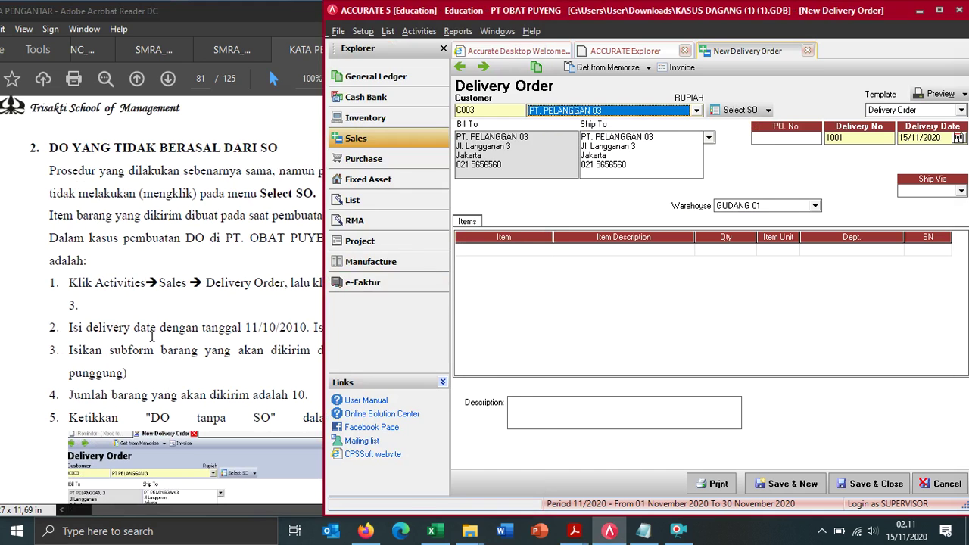
Step: Set the delivery order's delivery date to 11/10/2010 and its shipping method to KURIR, following the manual's example
click(46, 327)
scroll(327, 514, right, 1)
scroll(296, 401, down, 4)
scroll(370, 365, up, 4)
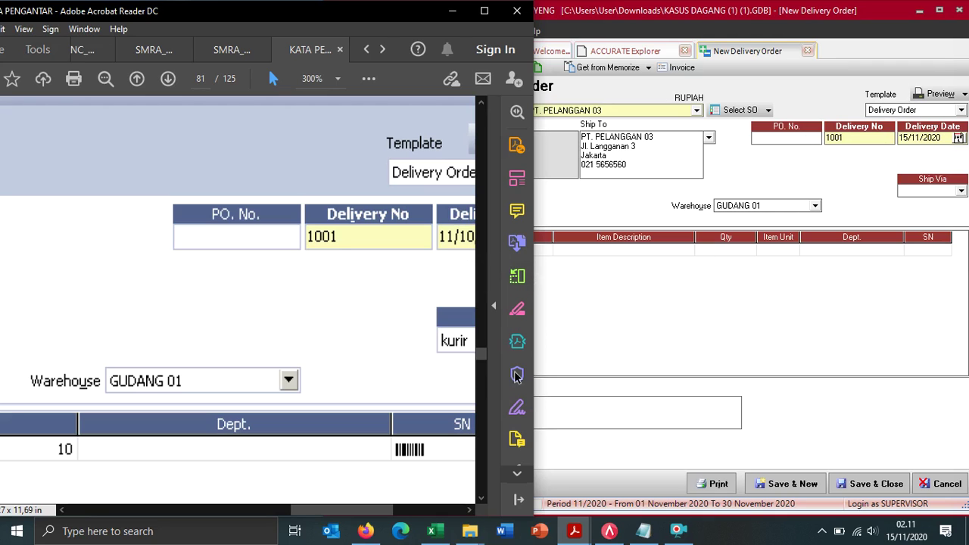
drag(317, 515, 360, 515)
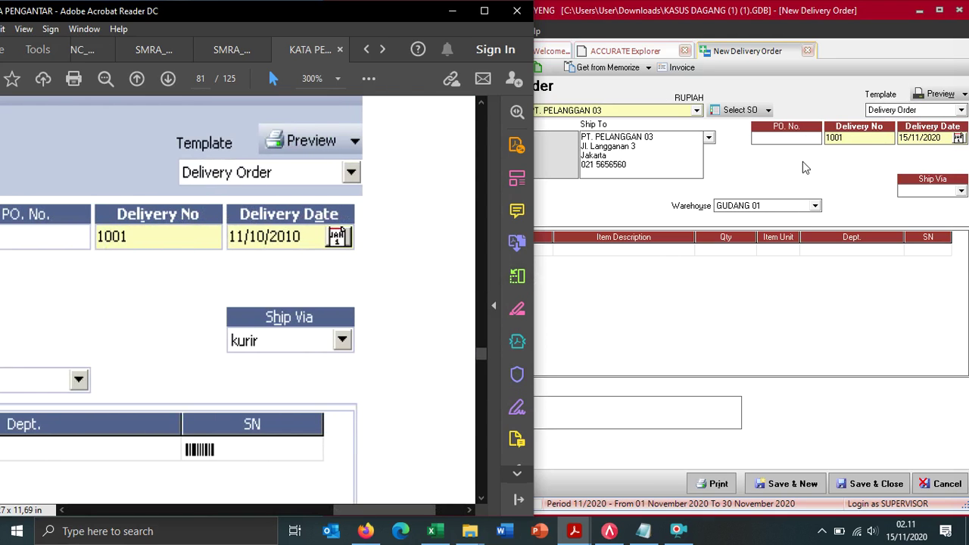
click(916, 137)
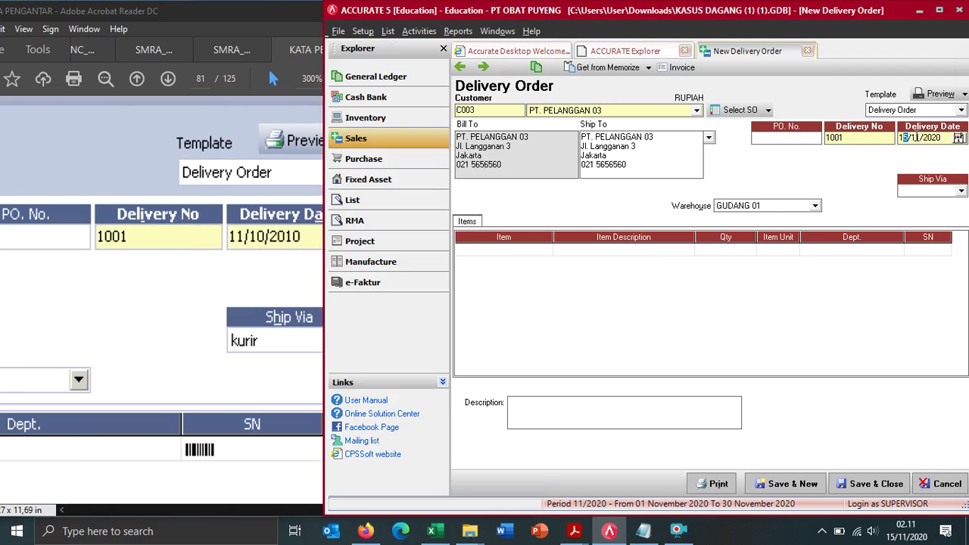
text(10/201)
click(915, 191)
click(889, 216)
Step: Check the item in the manual and enter item 9001 TAS PUNGGUNG on the delivery order's first line
click(173, 302)
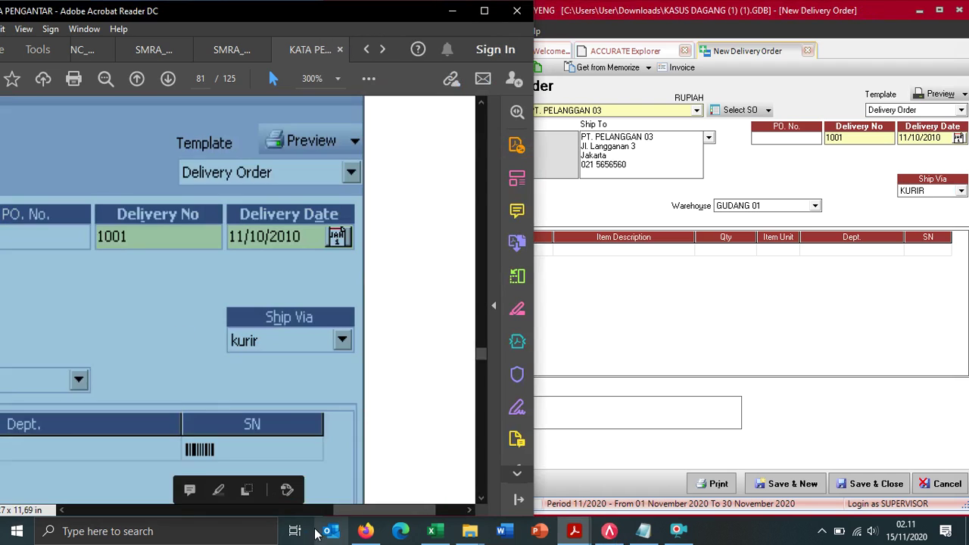
drag(281, 510, 151, 534)
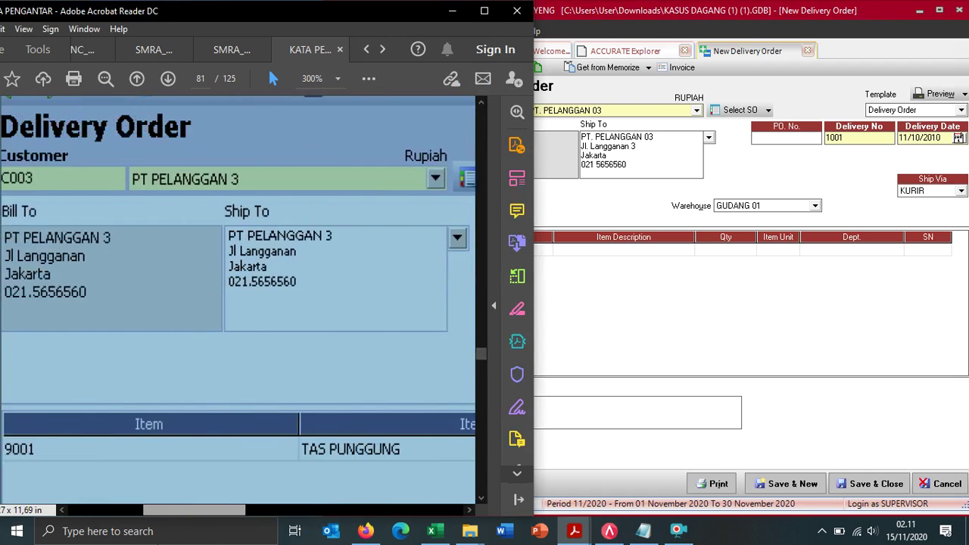
scroll(163, 389, down, 2)
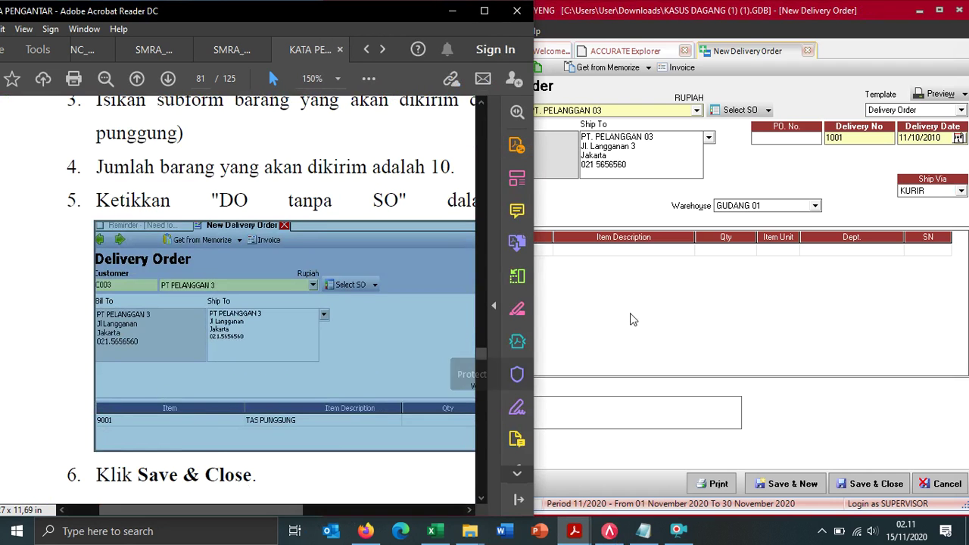
click(598, 288)
text(Ta)
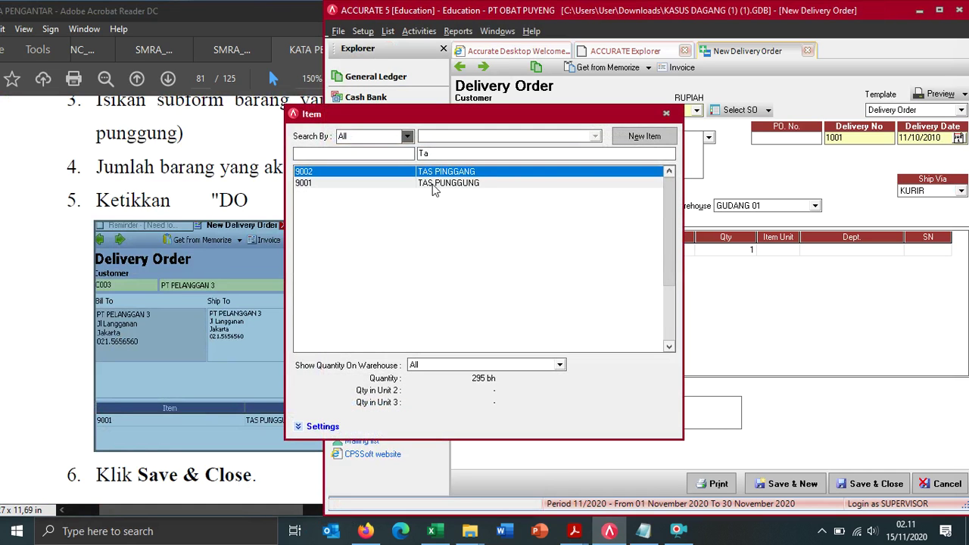
key(Return)
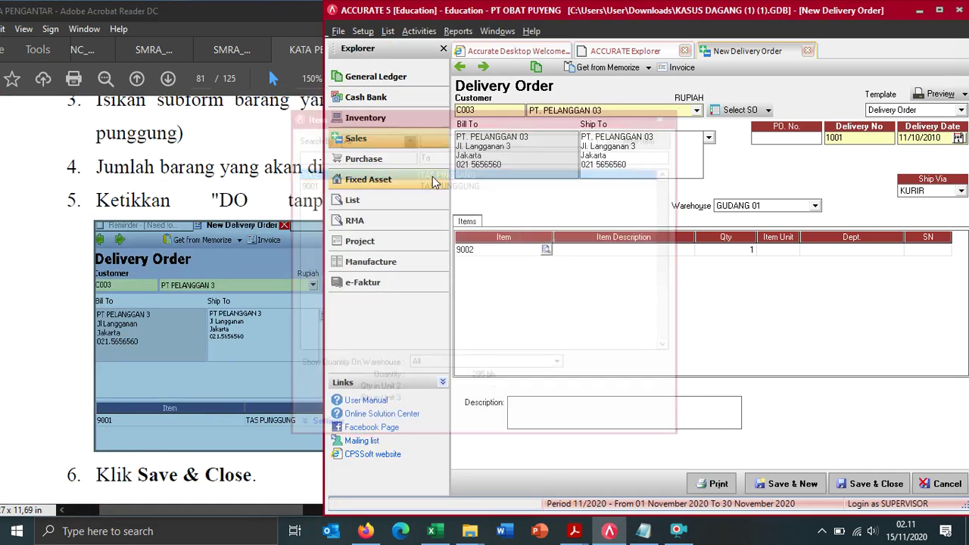
click(553, 258)
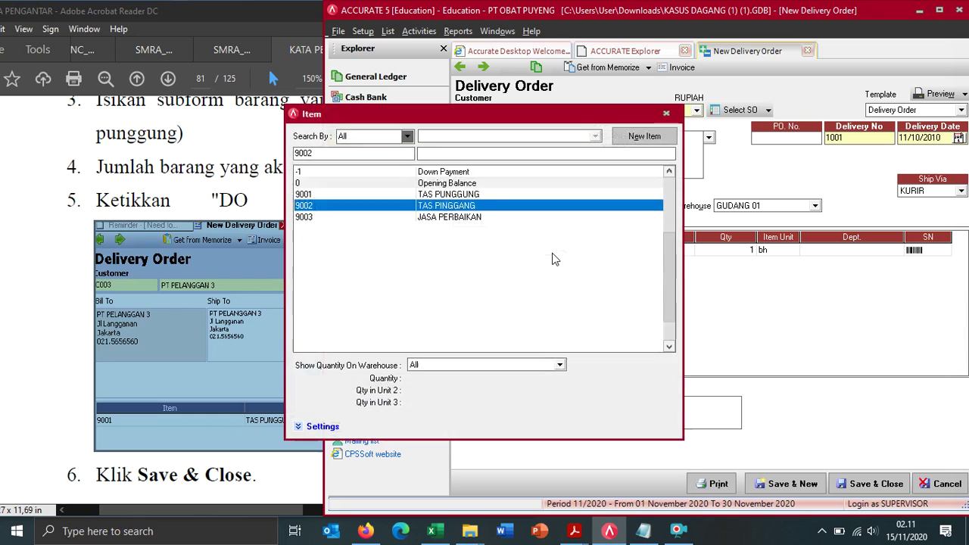
key(Up)
double_click(438, 199)
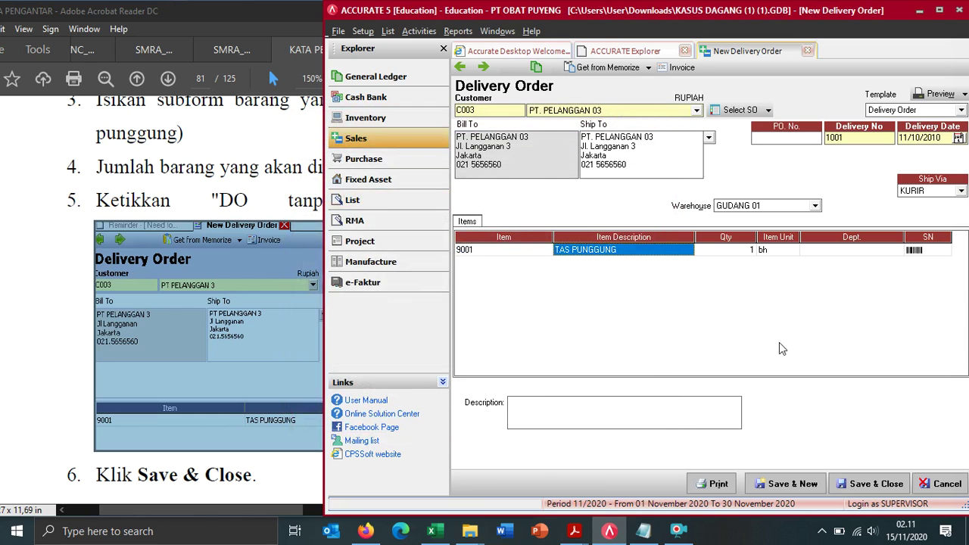
Step: Check the manual's example and set the quantity of TAS PUNGGUNG to 10
click(4, 375)
drag(294, 511, 372, 509)
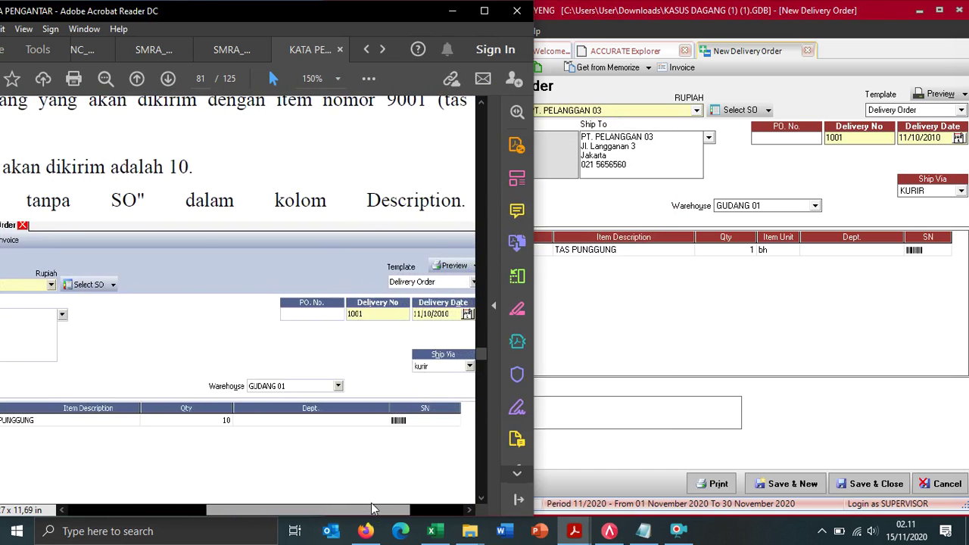
click(742, 254)
text(10)
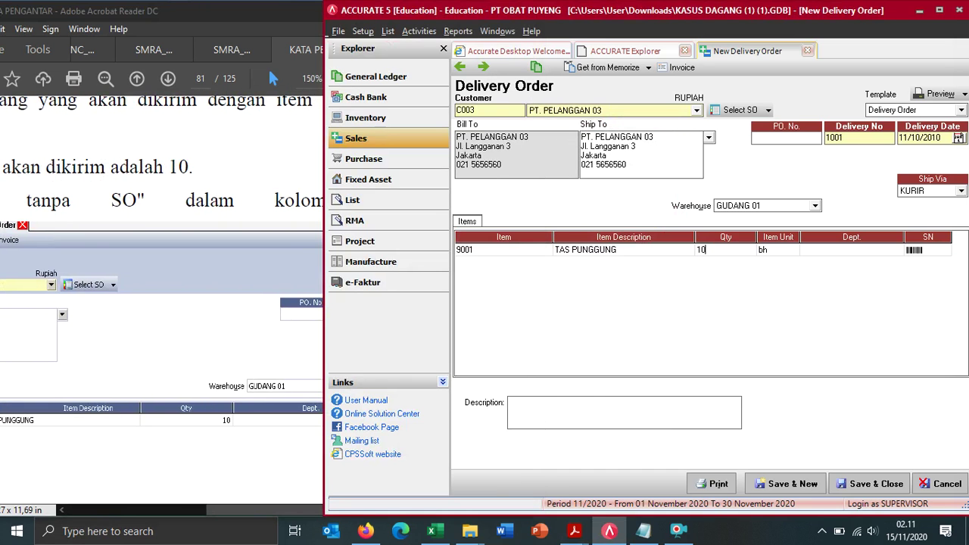
key(Return)
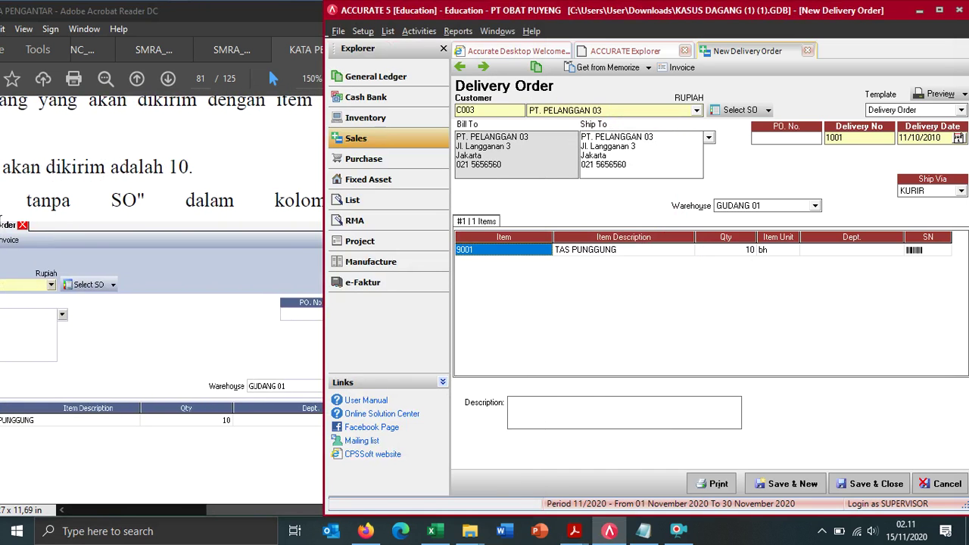
Step: Check the remaining manual instructions, then save and close the delivery order
click(175, 149)
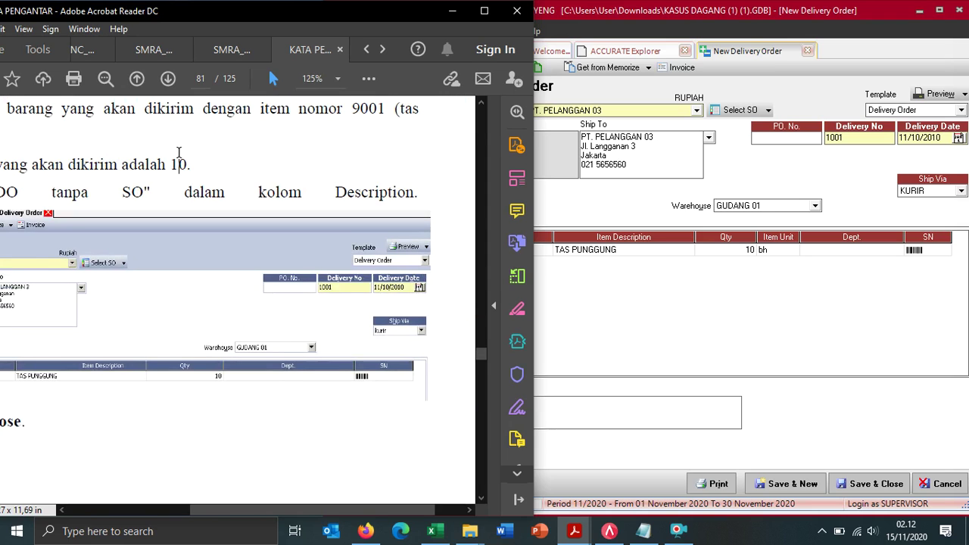
scroll(119, 315, down, 4)
drag(238, 508, 153, 509)
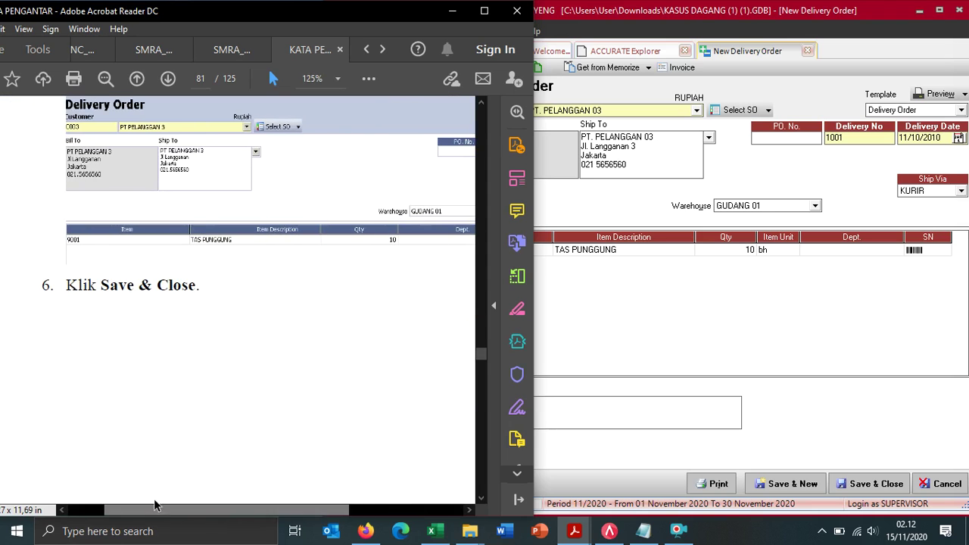
click(836, 310)
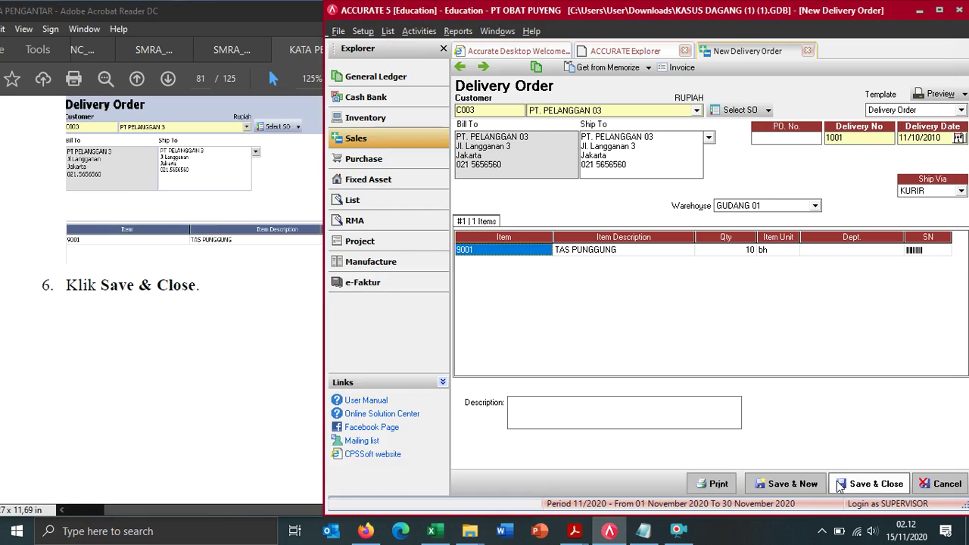
click(863, 485)
Step: Examine the manual's Sales Invoice chapter for the procedure to create an invoice from a delivery order
scroll(114, 290, down, 5)
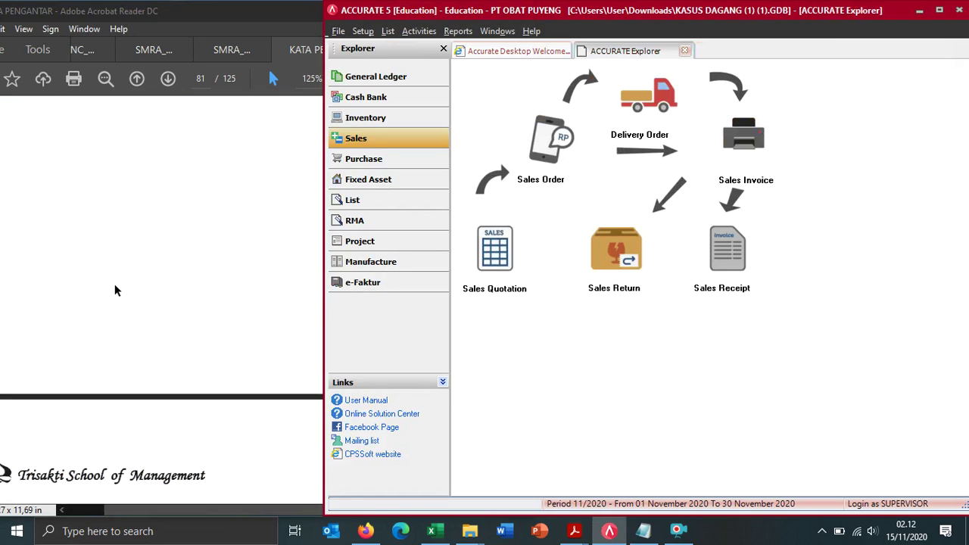
scroll(124, 273, down, 2)
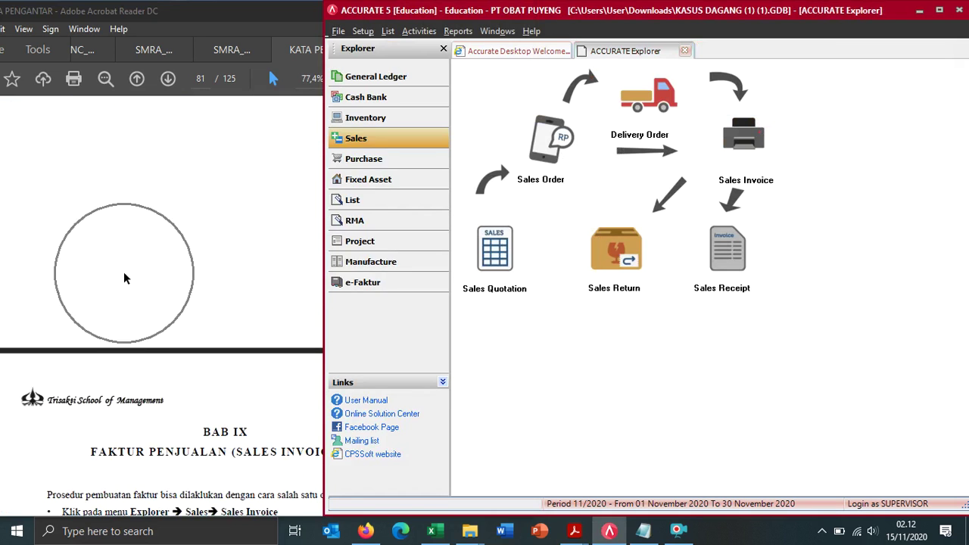
scroll(124, 271, down, 2)
click(209, 154)
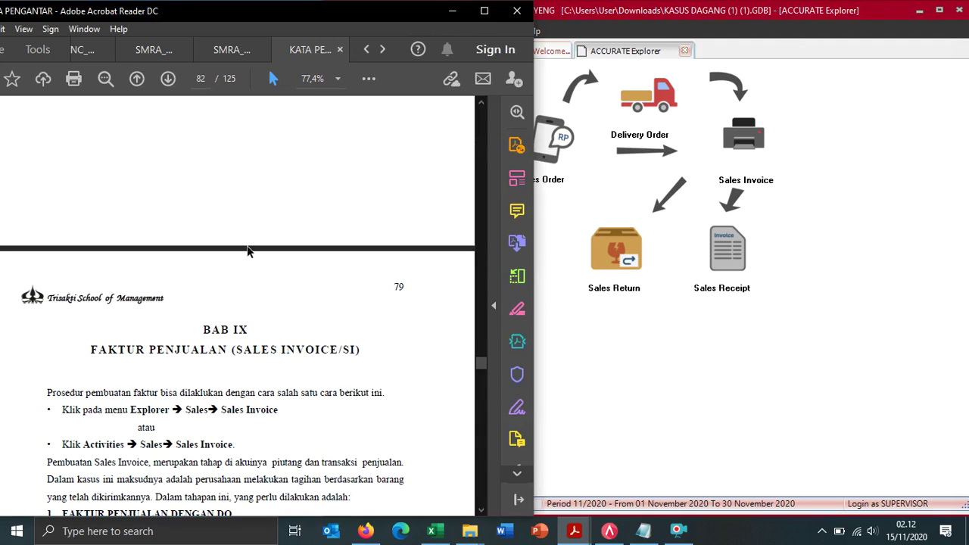
scroll(241, 276, down, 1)
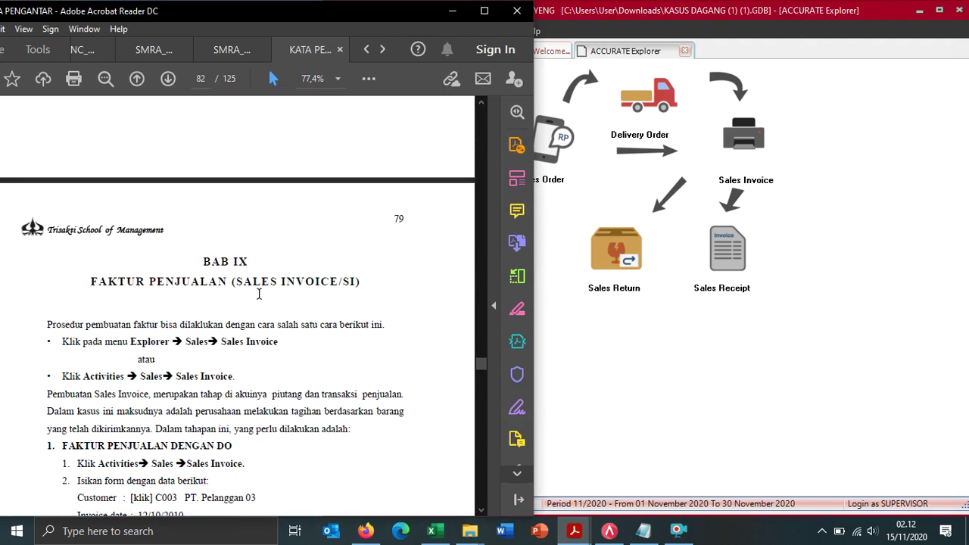
scroll(185, 240, down, 1)
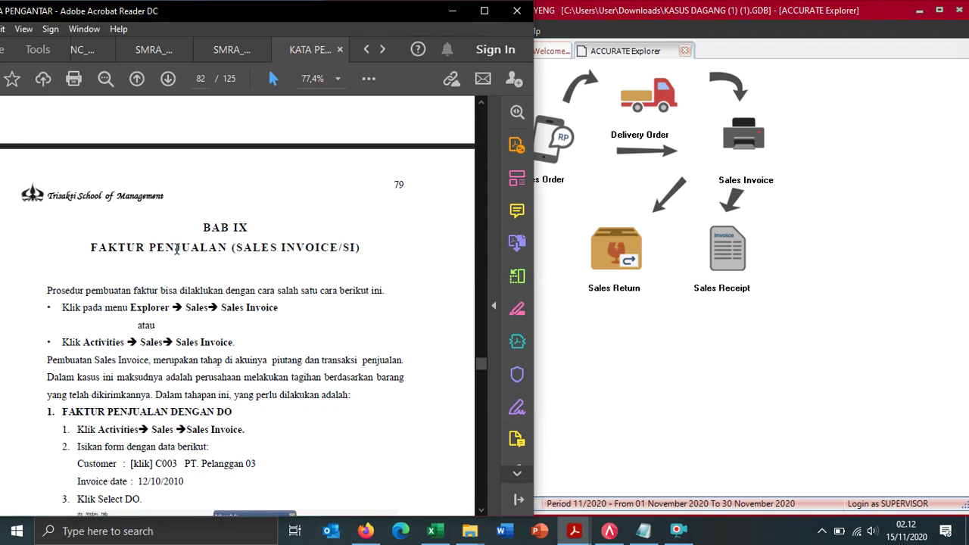
scroll(176, 250, down, 2)
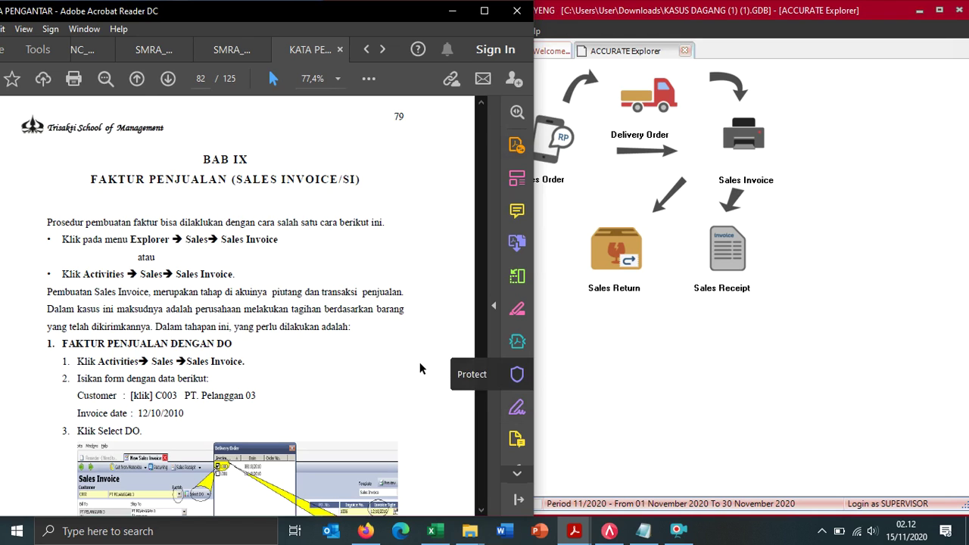
scroll(294, 362, down, 2)
Step: Create a new sales invoice and choose PT. PELANGGAN 03 as its customer
click(702, 384)
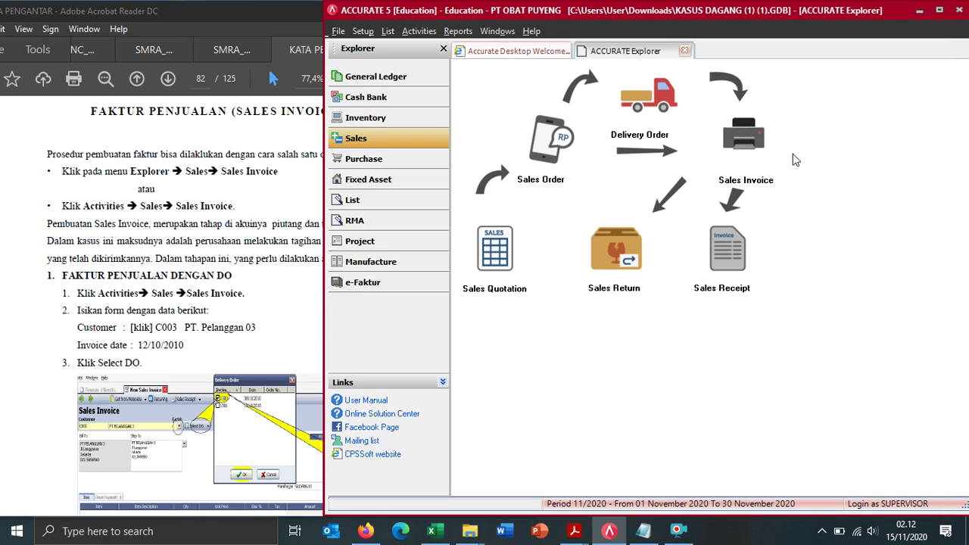
click(733, 138)
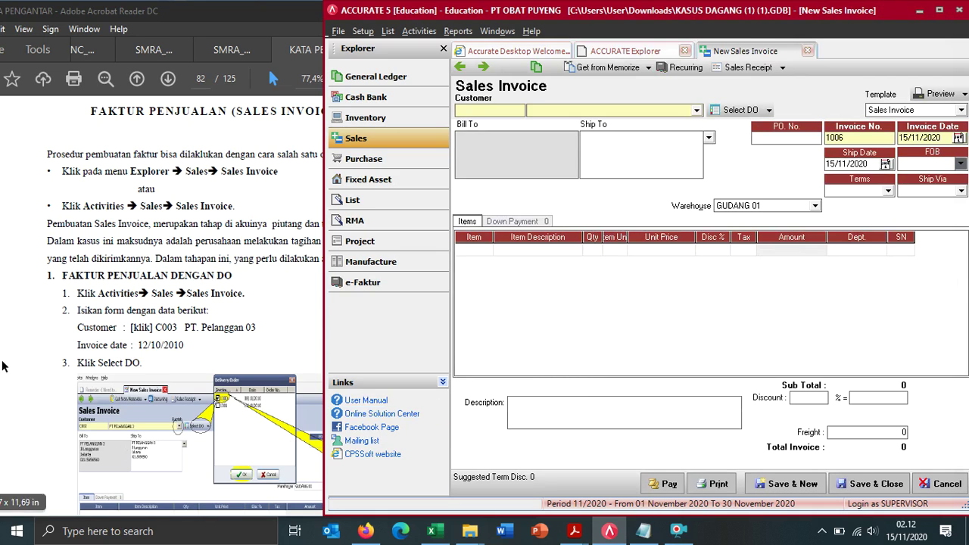
scroll(46, 339, down, 1)
scroll(207, 299, up, 1)
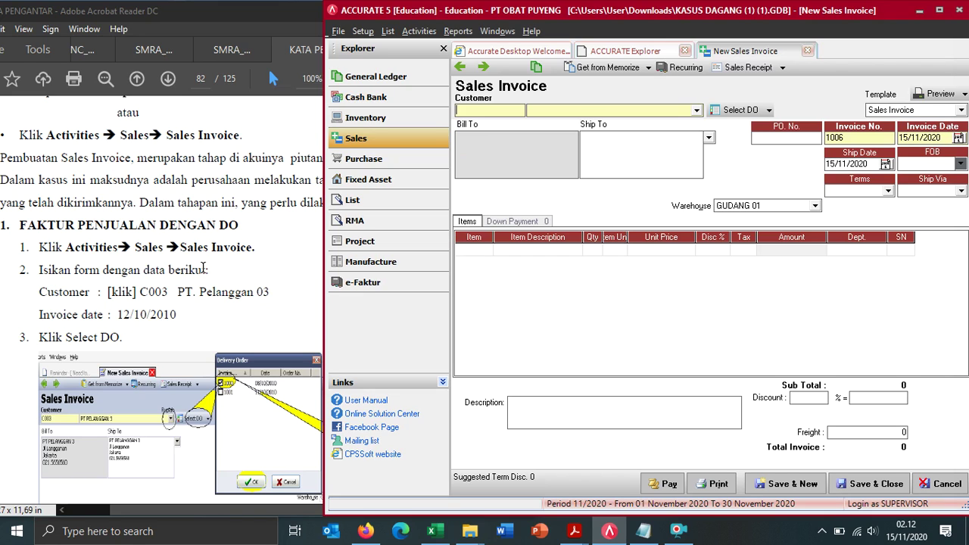
click(619, 113)
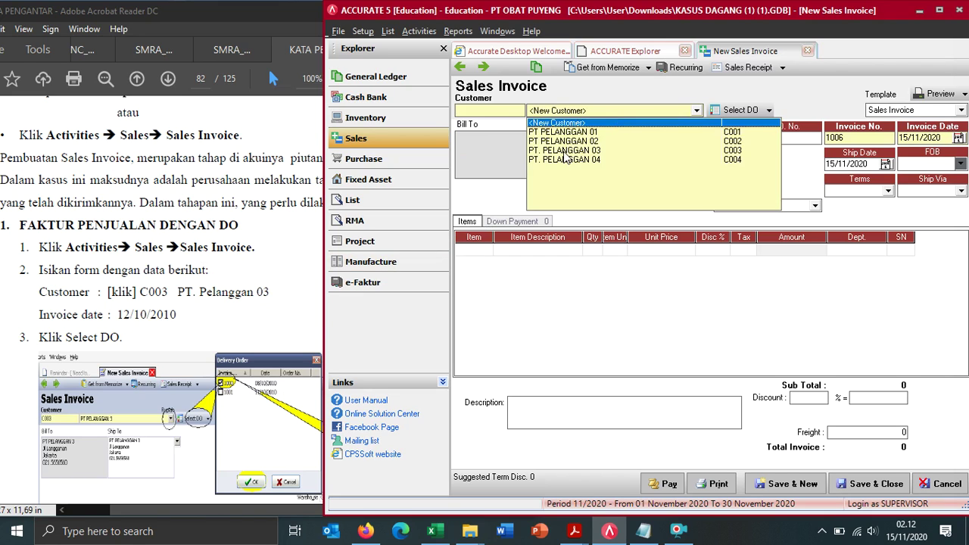
click(566, 154)
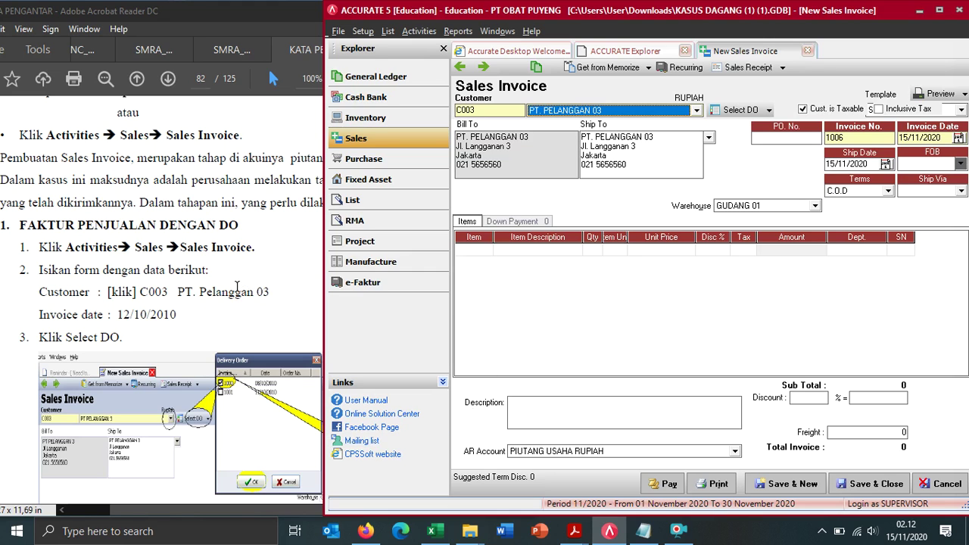
Step: Check the enlarged invoice example in the manual and set the sales invoice's date to 12/10/2010
scroll(227, 340, down, 1)
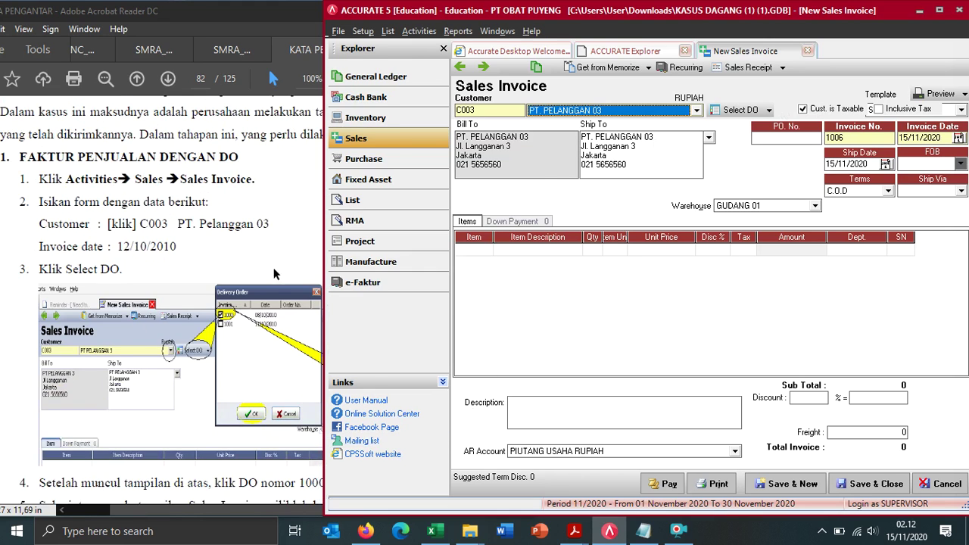
click(227, 341)
ctrl+scroll(377, 338, up, 3)
scroll(377, 338, down, 3)
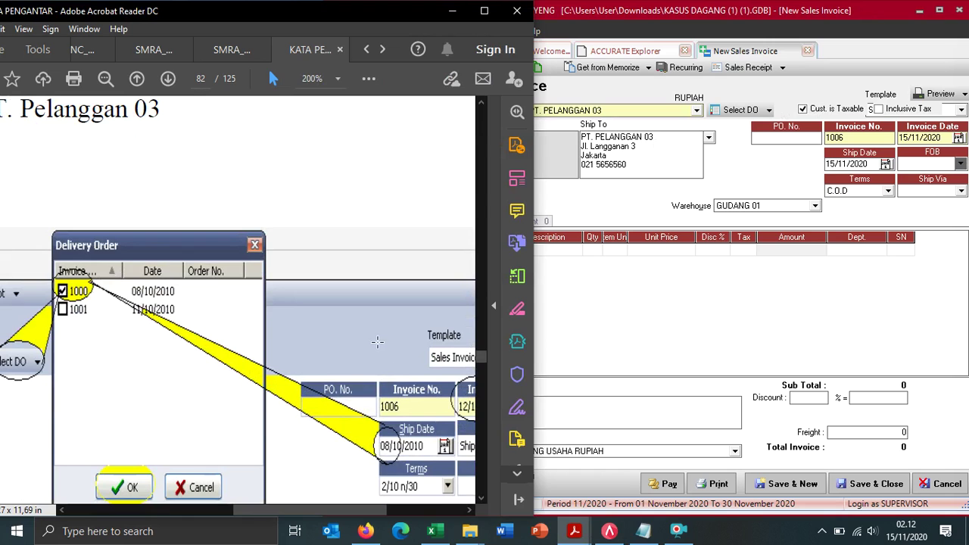
drag(359, 510, 420, 510)
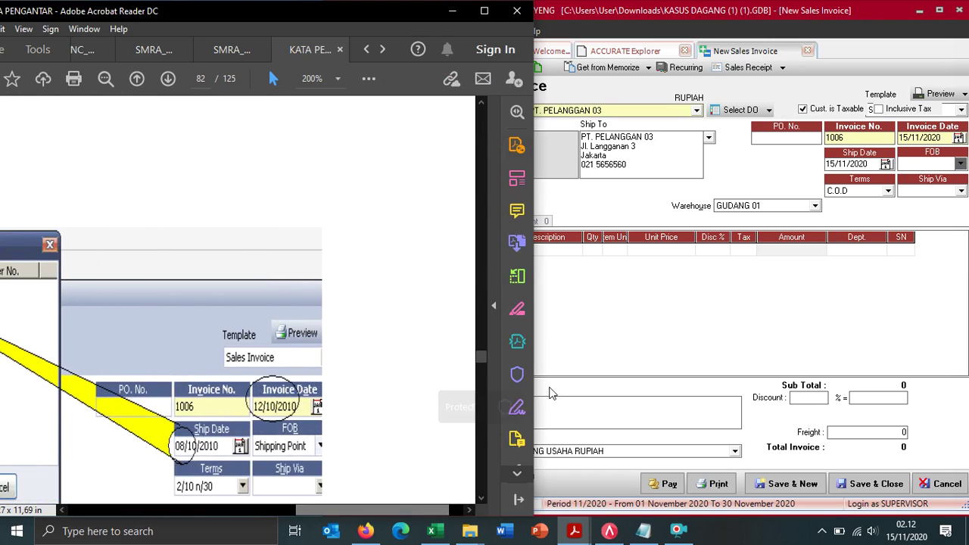
click(915, 137)
click(912, 134)
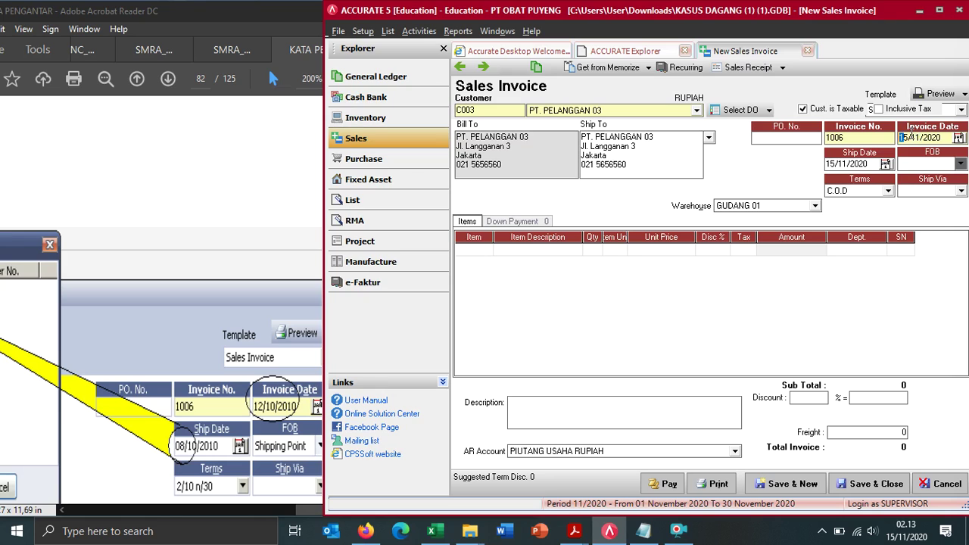
text(2010)
Step: Fill in the sales invoice's shipping header with ship date 08/10/2010, FOB Shipping Point and terms 2/10 n/30
click(243, 204)
click(829, 164)
text(08)
click(282, 183)
click(960, 164)
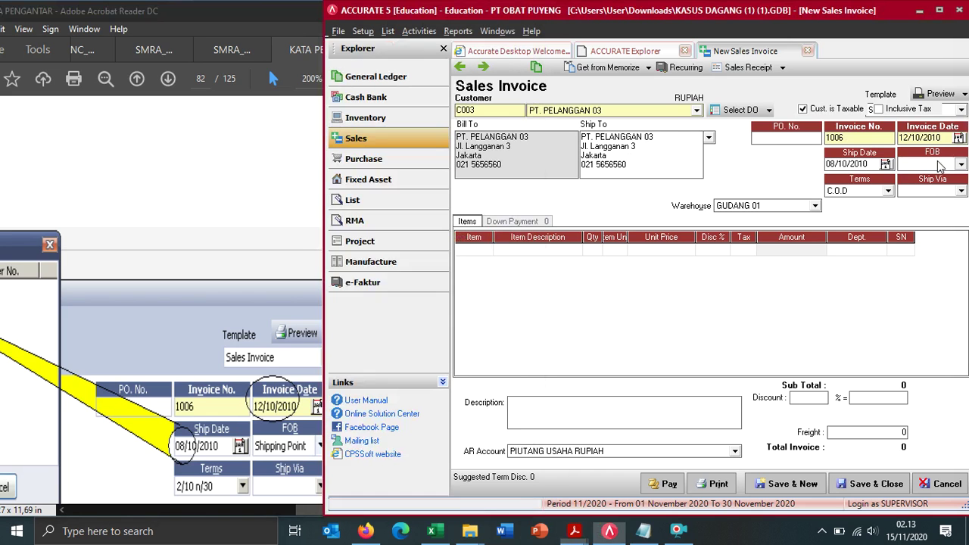
click(927, 175)
click(846, 192)
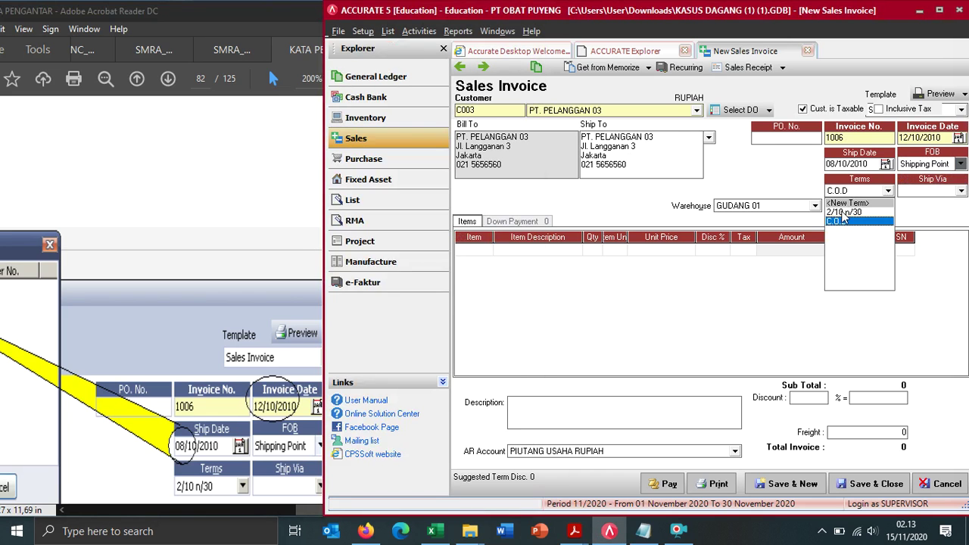
click(848, 216)
Step: Check the manual's delivery order selection step and load the delivery order dated 08/10/2010 into the sales invoice
click(209, 143)
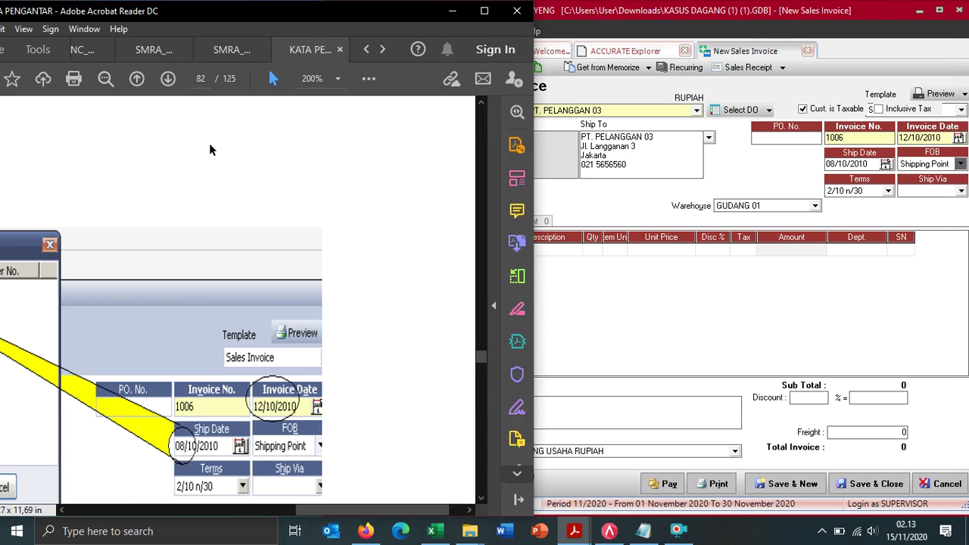
scroll(208, 143, down, 1)
scroll(209, 149, down, 1)
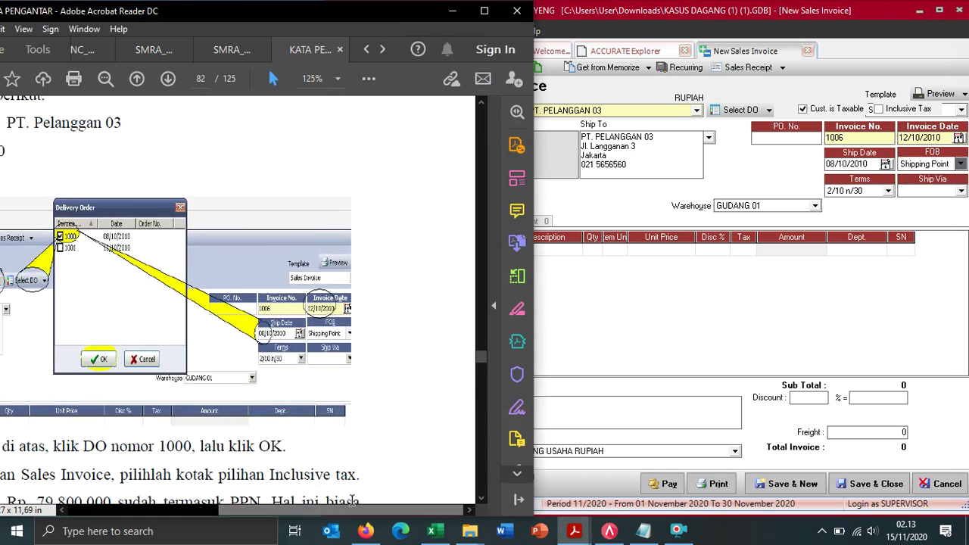
drag(343, 508, 229, 515)
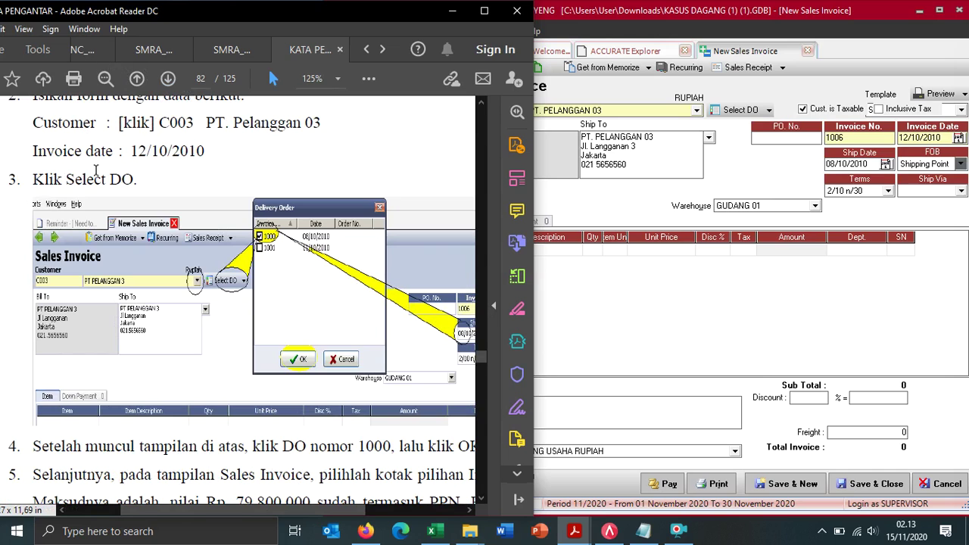
click(728, 112)
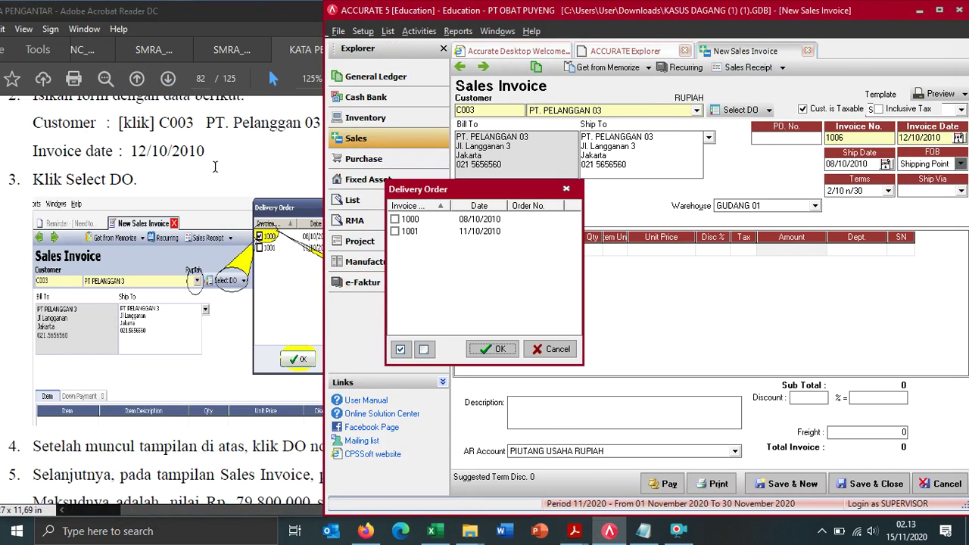
click(394, 219)
click(491, 352)
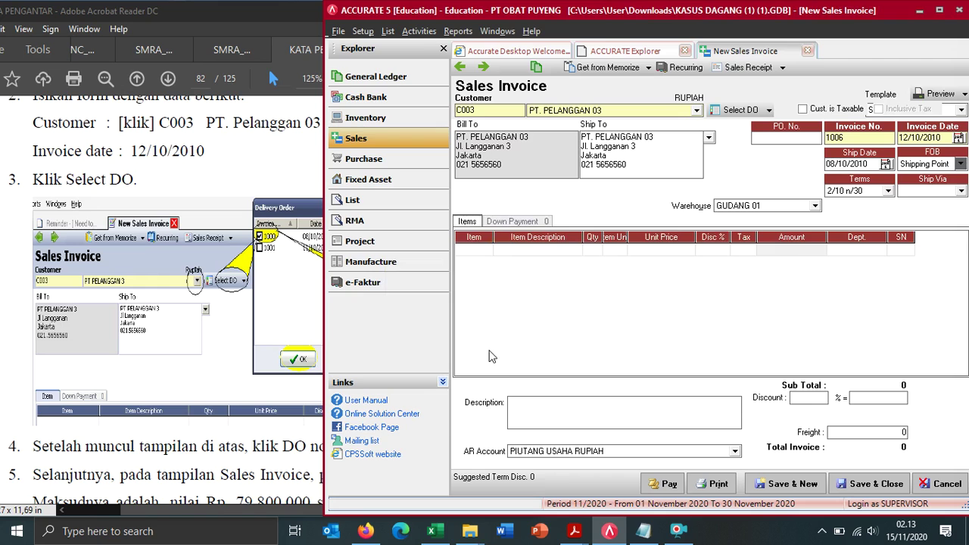
Step: Read the manual's instruction on tax treatment and enable Inclusive Tax on the sales invoice
scroll(114, 343, down, 2)
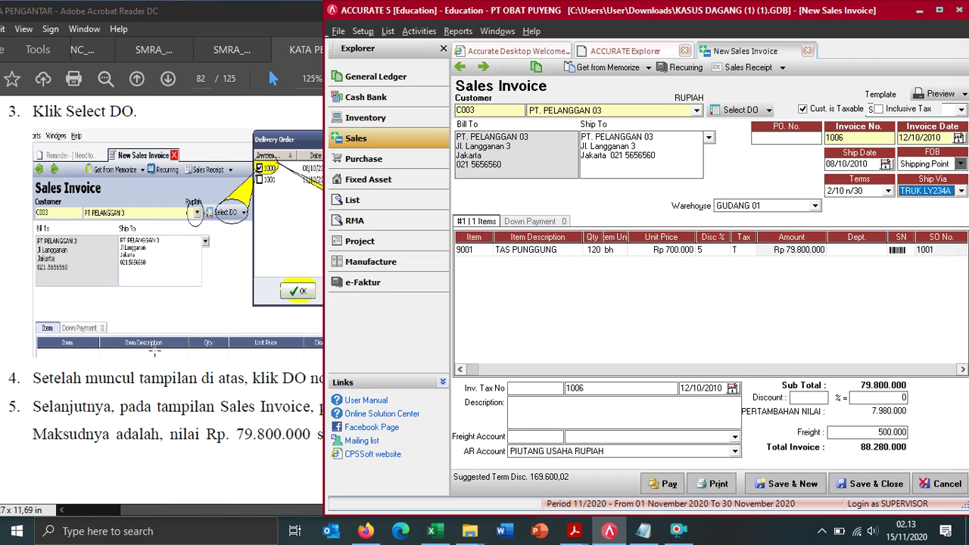
click(162, 432)
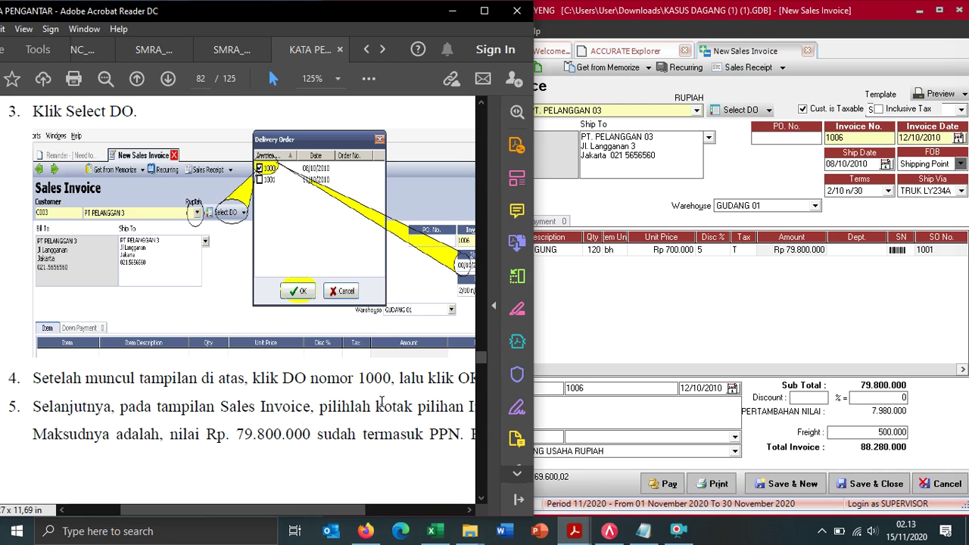
scroll(304, 367, down, 1)
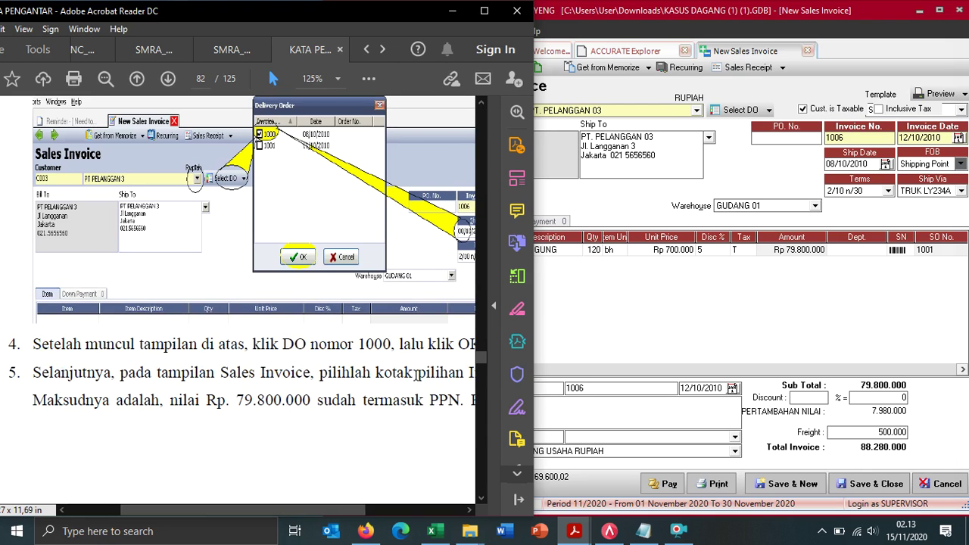
scroll(270, 418, down, 12)
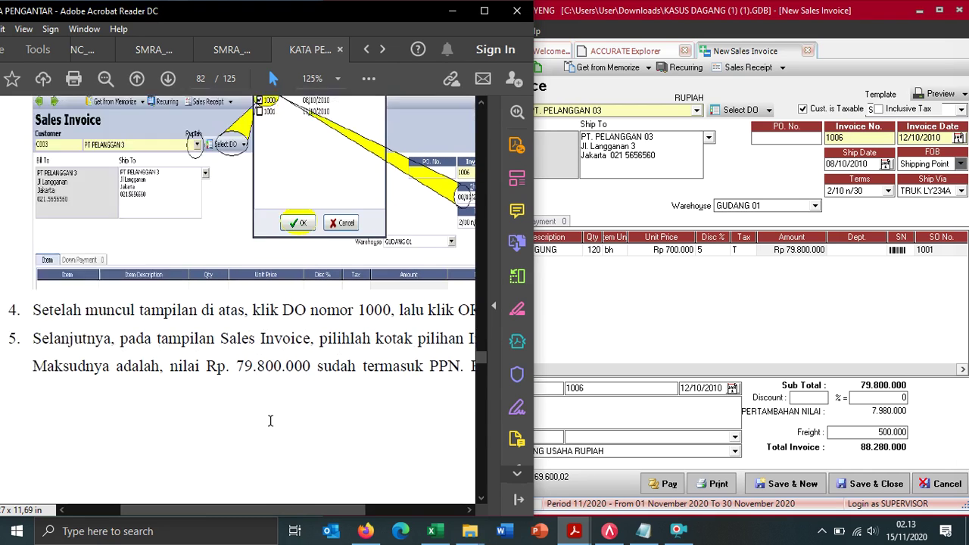
scroll(325, 377, down, 3)
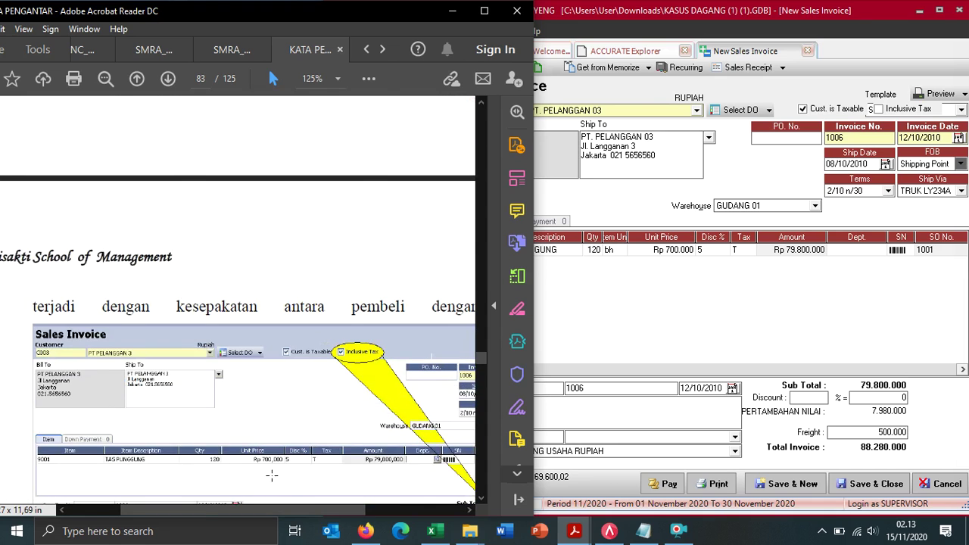
scroll(414, 464, up, 10)
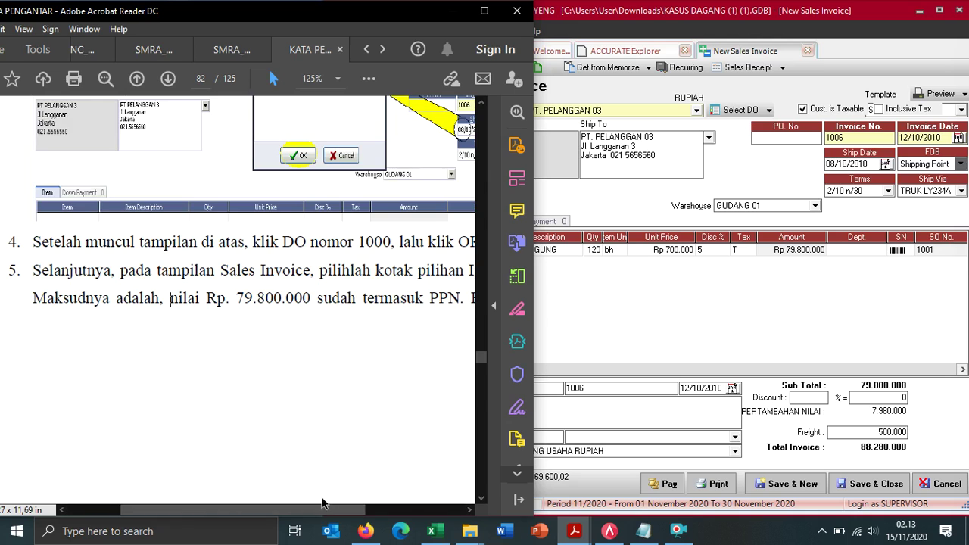
scroll(286, 323, up, 3)
scroll(296, 330, down, 3)
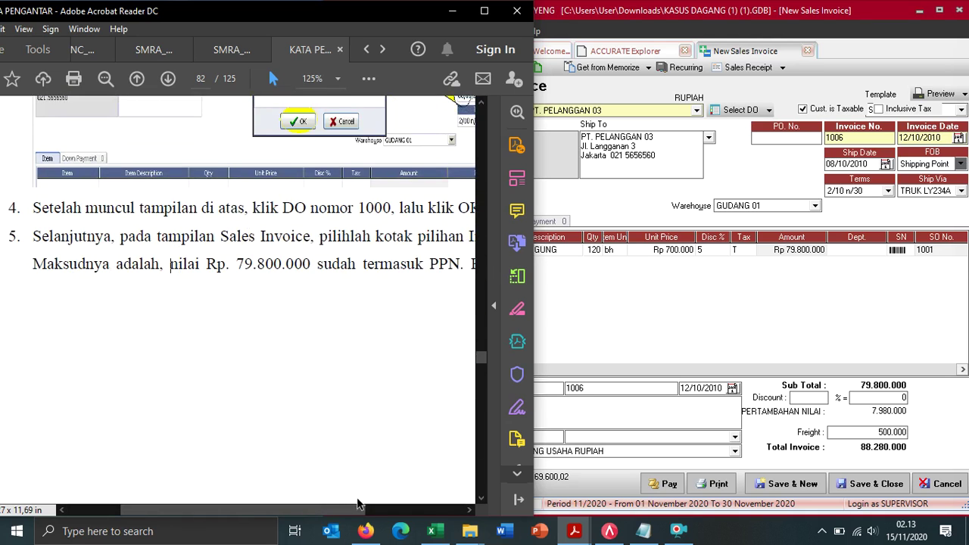
drag(324, 509, 382, 499)
scroll(160, 361, down, 5)
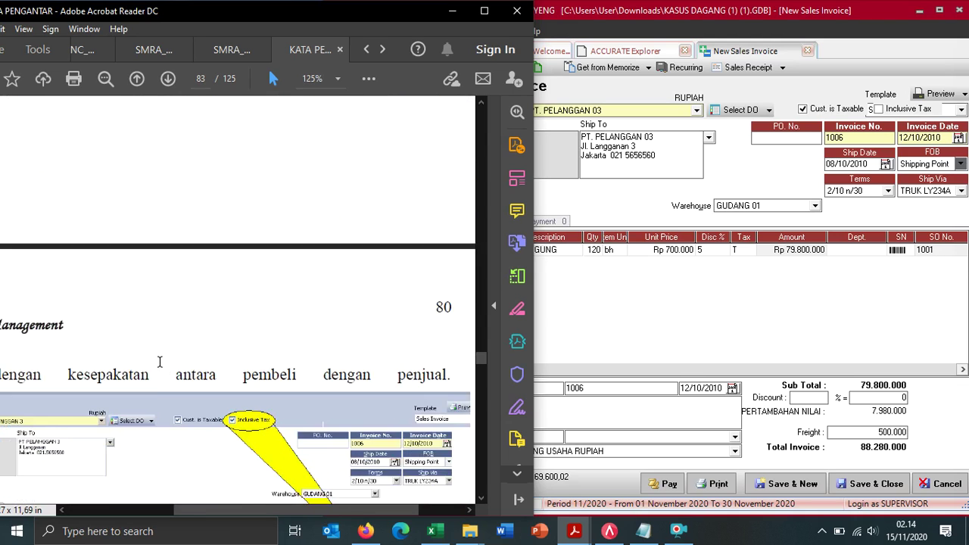
scroll(154, 270, up, 5)
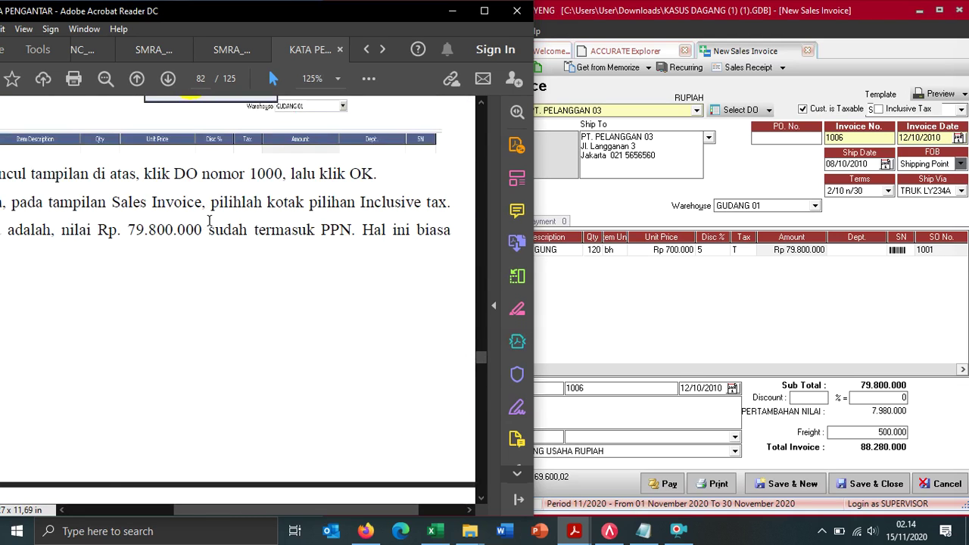
drag(216, 231, 356, 231)
click(293, 301)
click(883, 112)
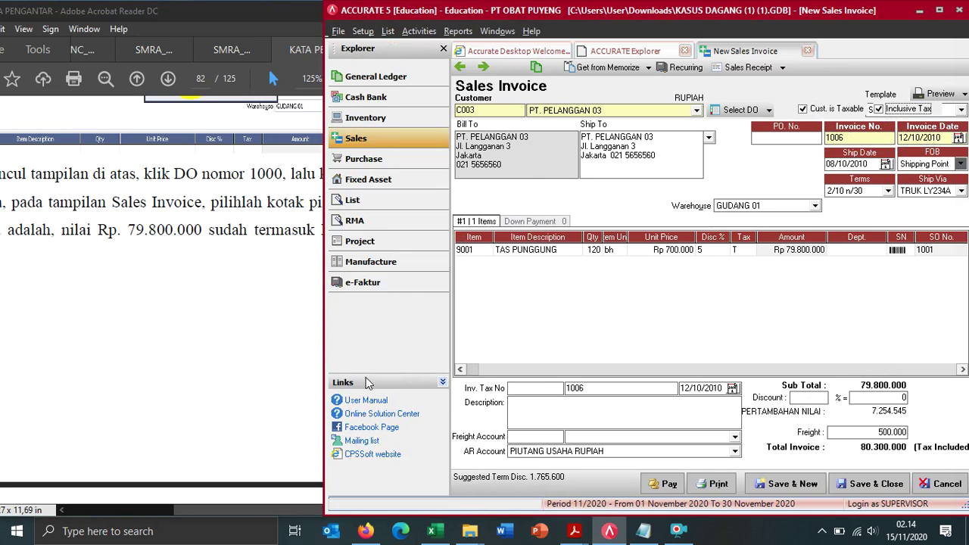
Step: Examine the manual's completed invoice example for the tax amount, the freight charge and its account
click(242, 319)
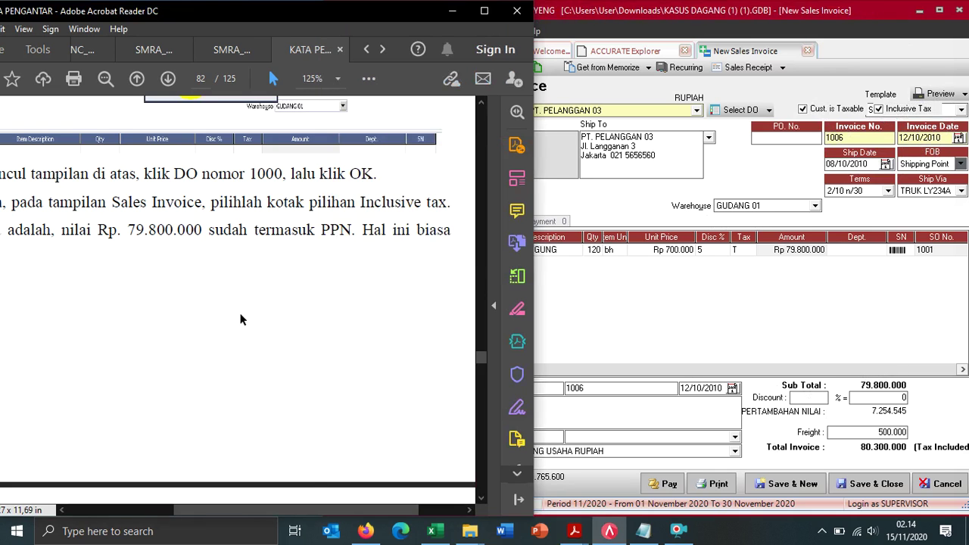
scroll(199, 303, down, 5)
scroll(187, 301, down, 2)
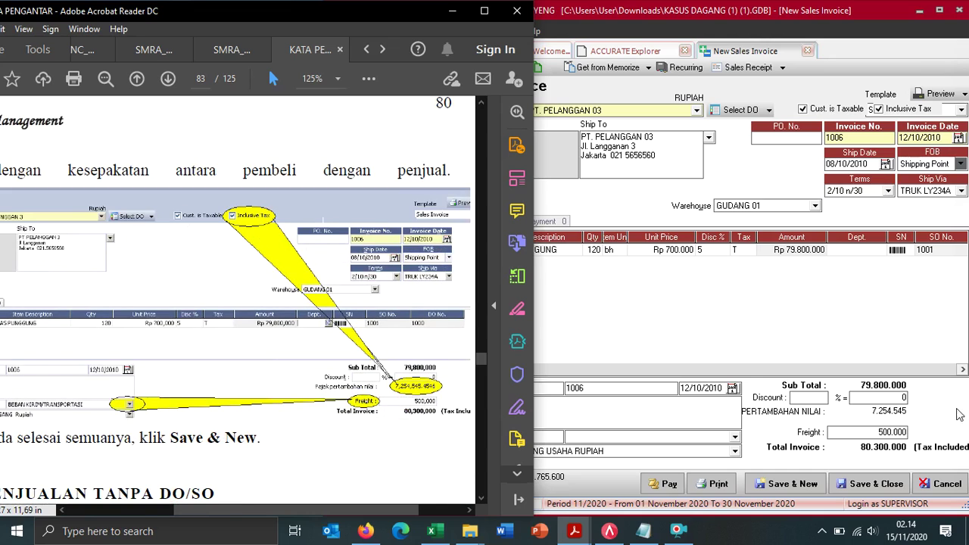
click(890, 431)
click(887, 433)
scroll(77, 314, up, 3)
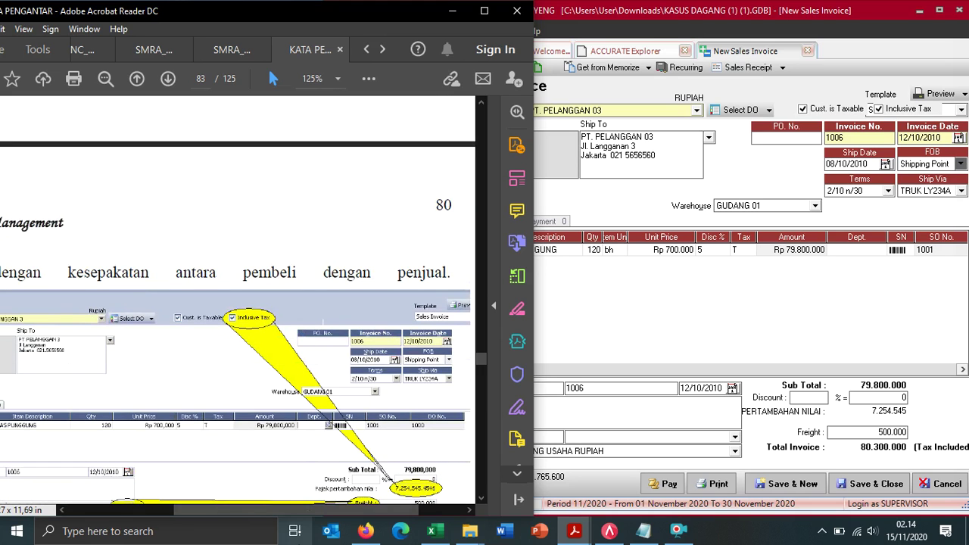
mouse_move(308, 511)
mouse_down()
mouse_move(227, 511)
mouse_move(290, 511)
mouse_up()
scroll(217, 396, down, 2)
scroll(217, 397, down, 2)
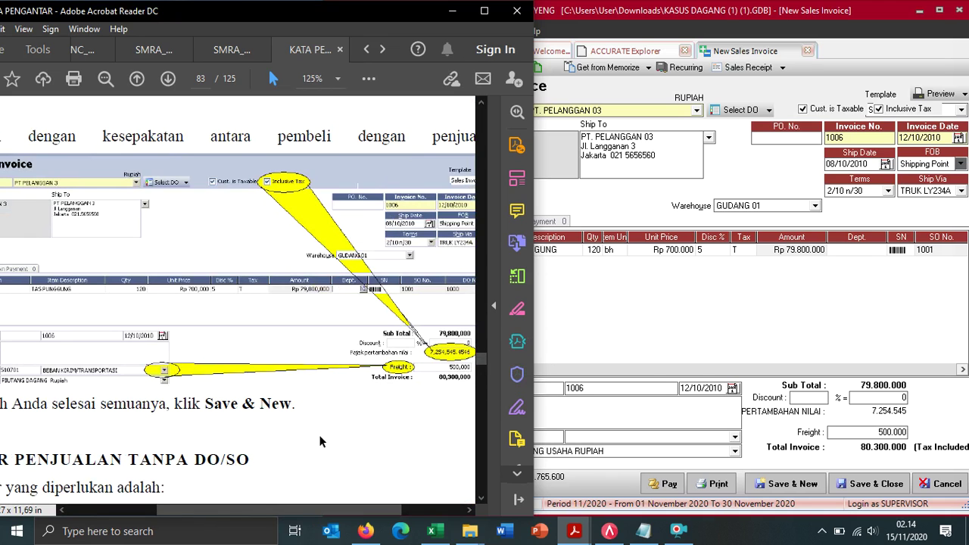
Step: Assign BEBAN KIRIM/TRANSPORTASI as the freight account, then save the invoice and start a new one
click(816, 330)
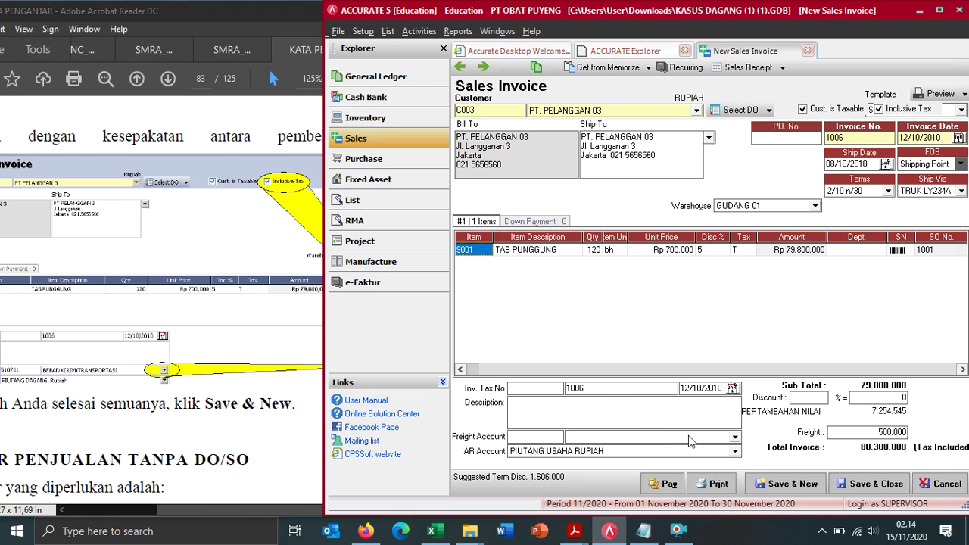
click(661, 438)
click(660, 439)
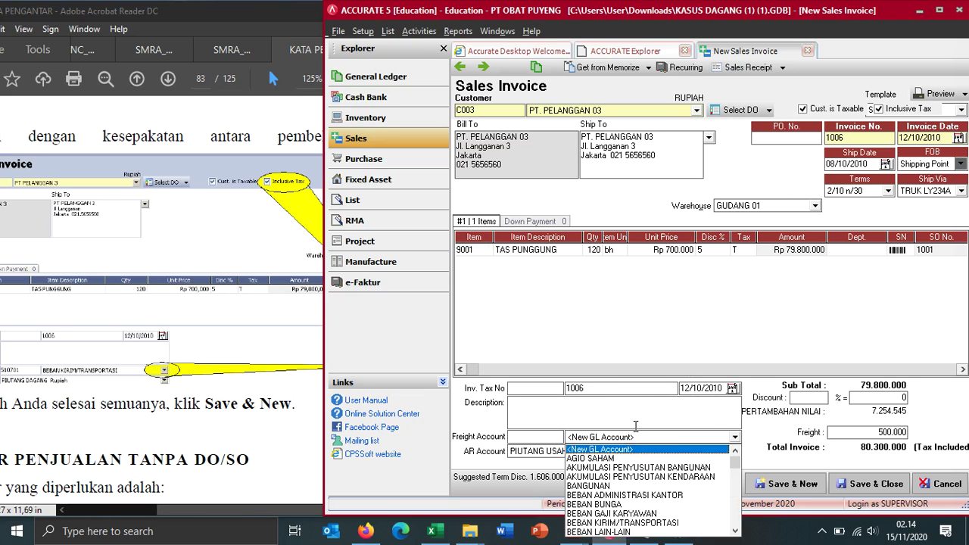
text(BEBAN)
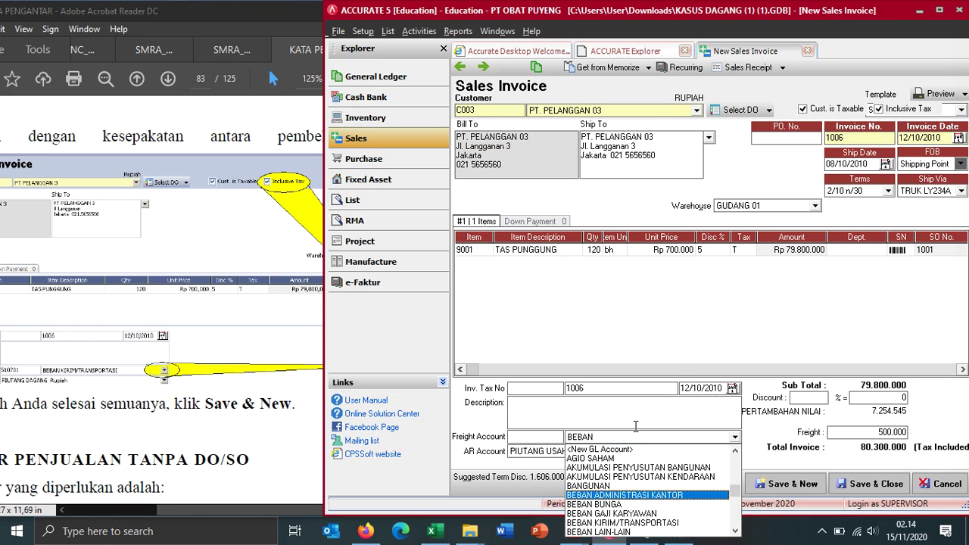
text( KI)
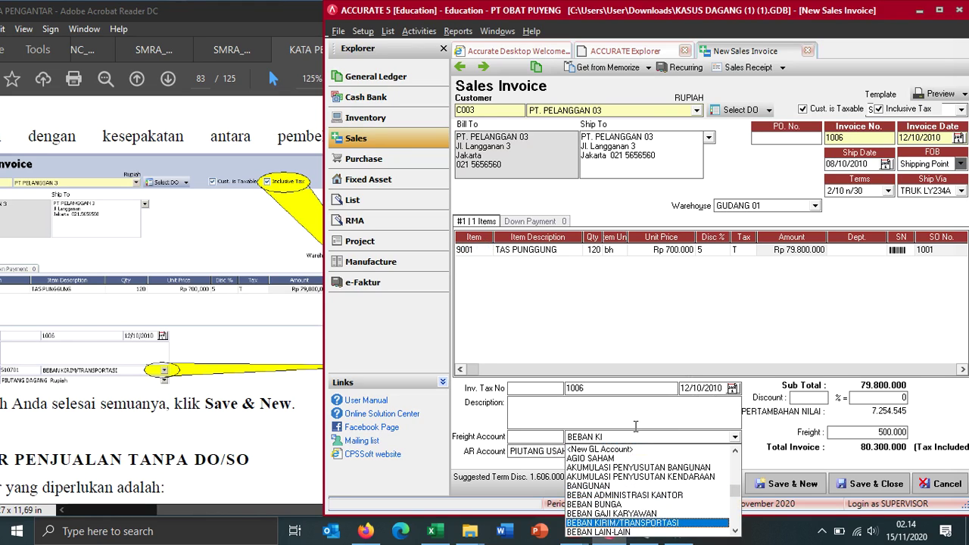
click(584, 524)
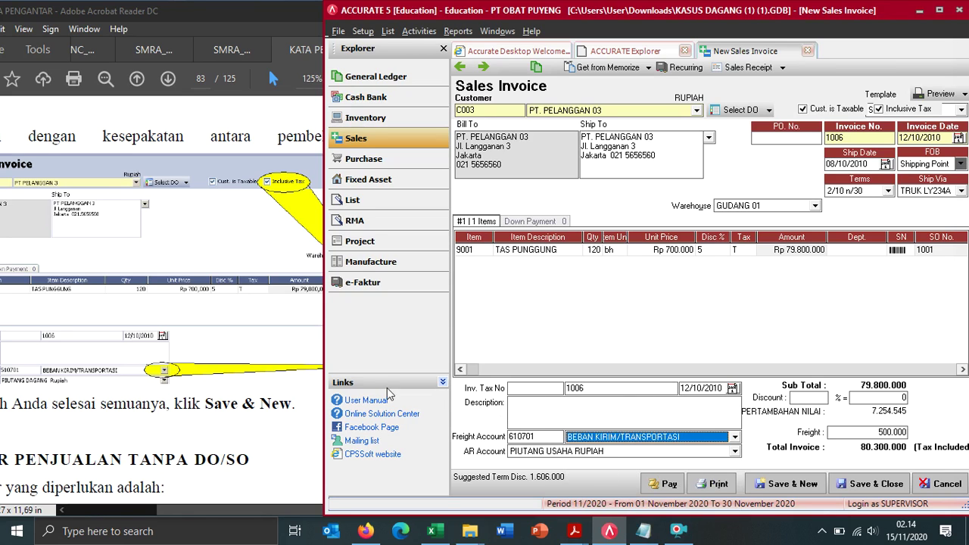
click(791, 485)
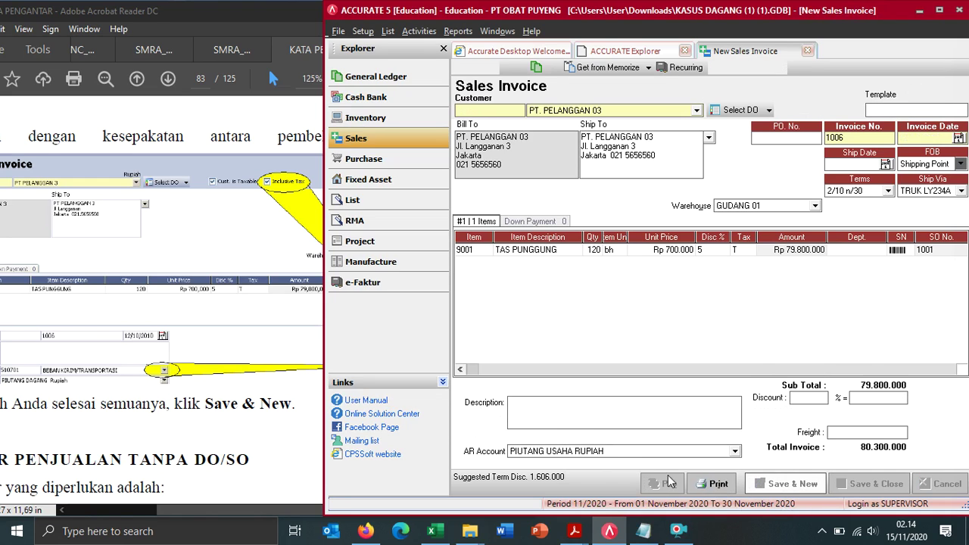
Step: Check the manual's section on invoices without DO/SO and choose PT PELANGGAN 02 as the new invoice's customer
scroll(26, 404, down, 3)
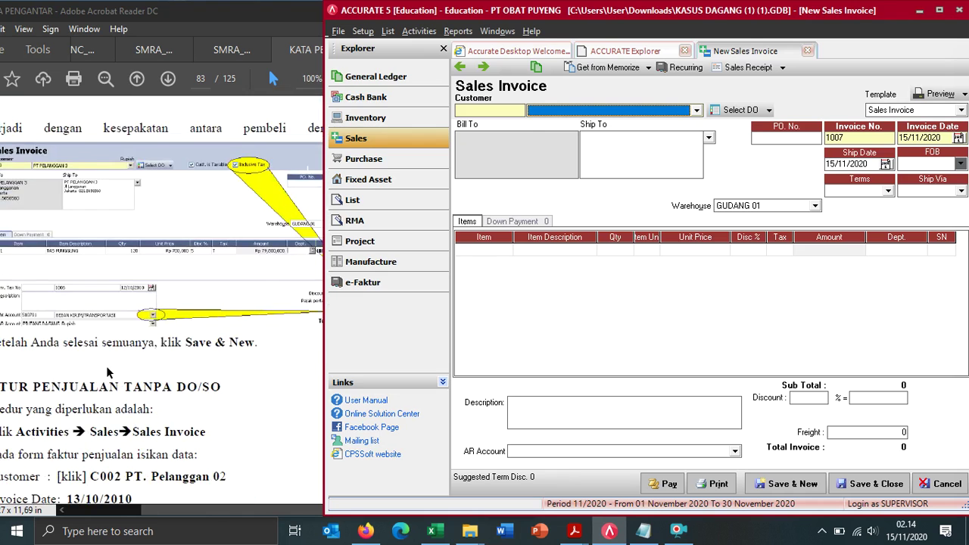
scroll(154, 381, down, 2)
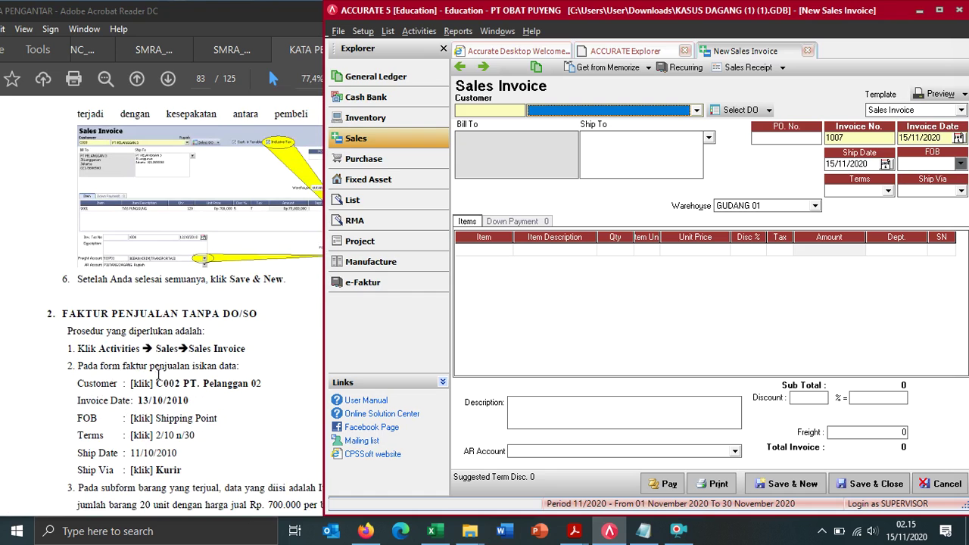
scroll(160, 364, up, 1)
scroll(160, 364, up, 1)
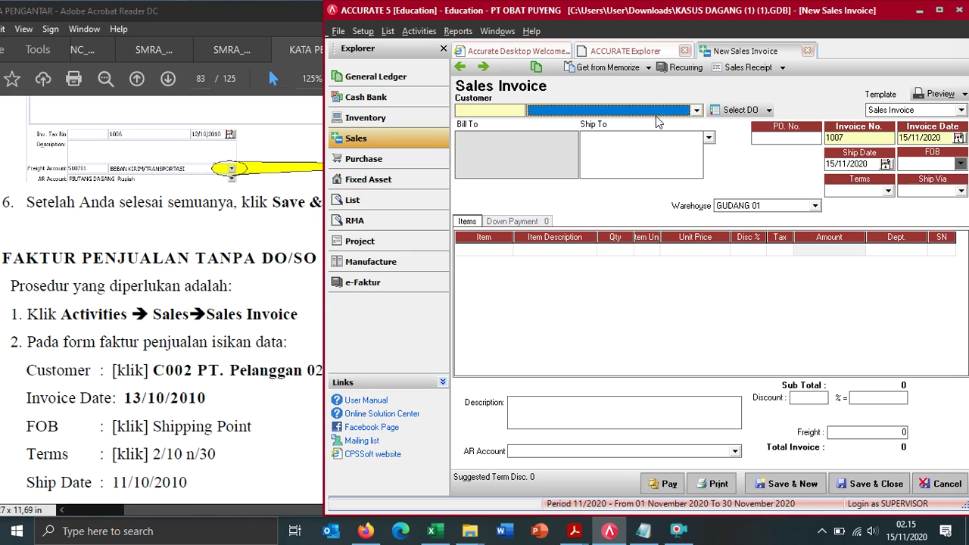
click(623, 111)
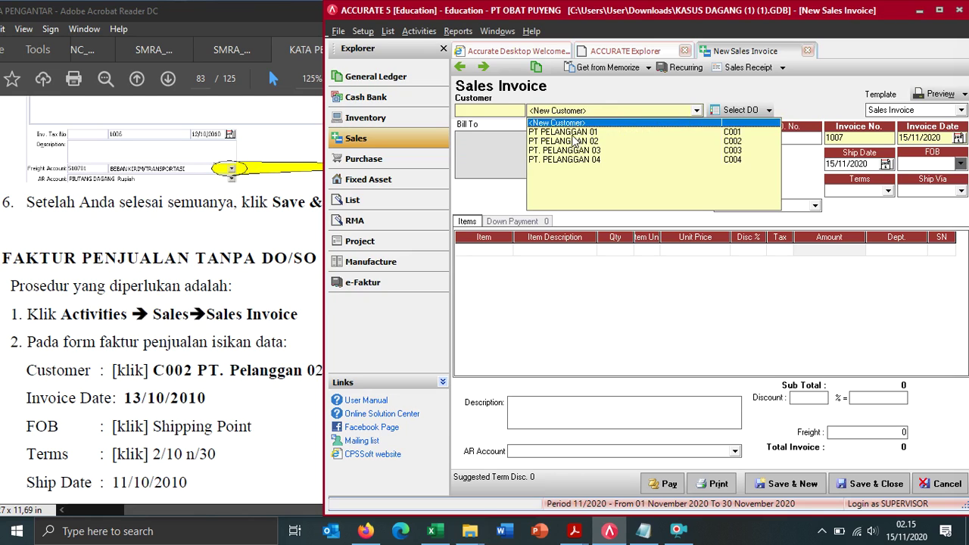
click(573, 141)
Step: Set the invoice date to 13/10/2010 and the ship date to 11/10/2010, following the manual's invoice example
scroll(171, 369, down, 1)
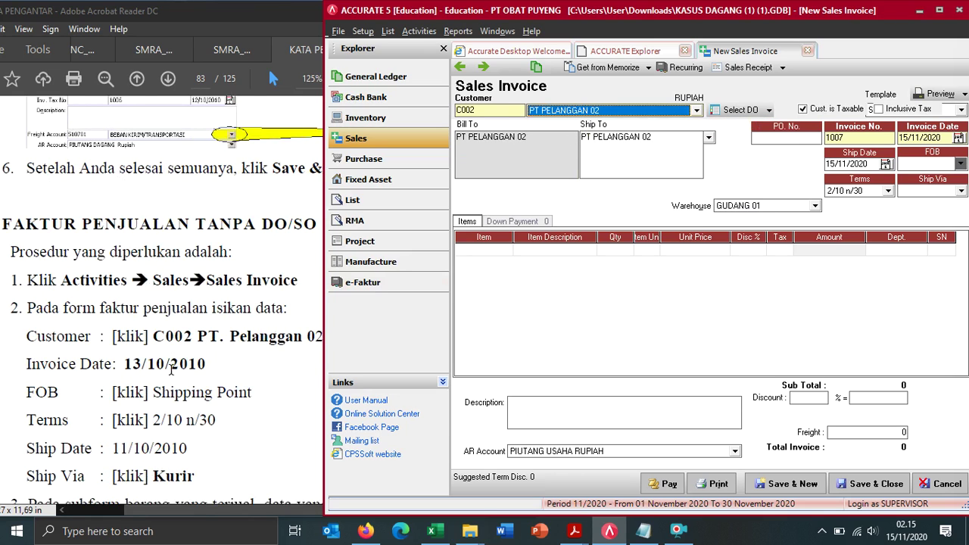
click(253, 391)
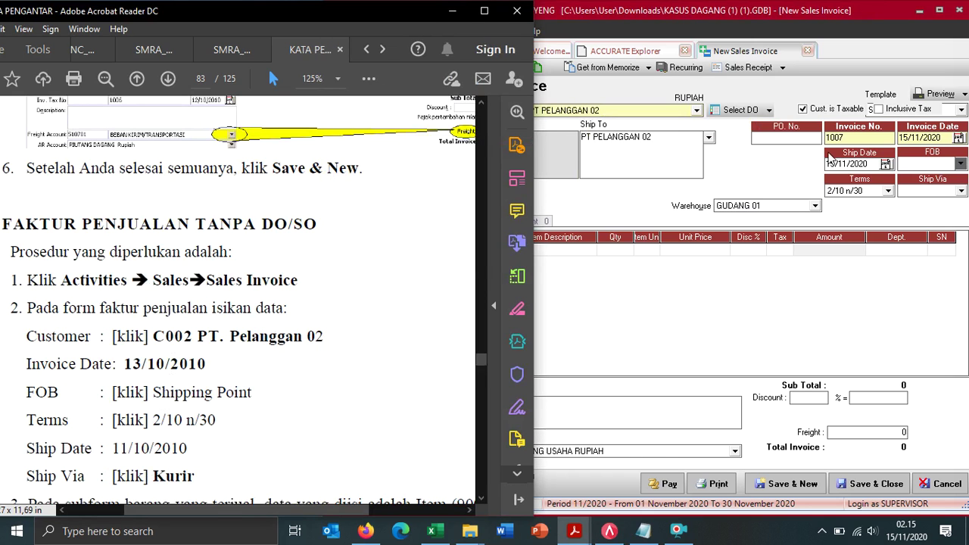
scroll(424, 348, down, 3)
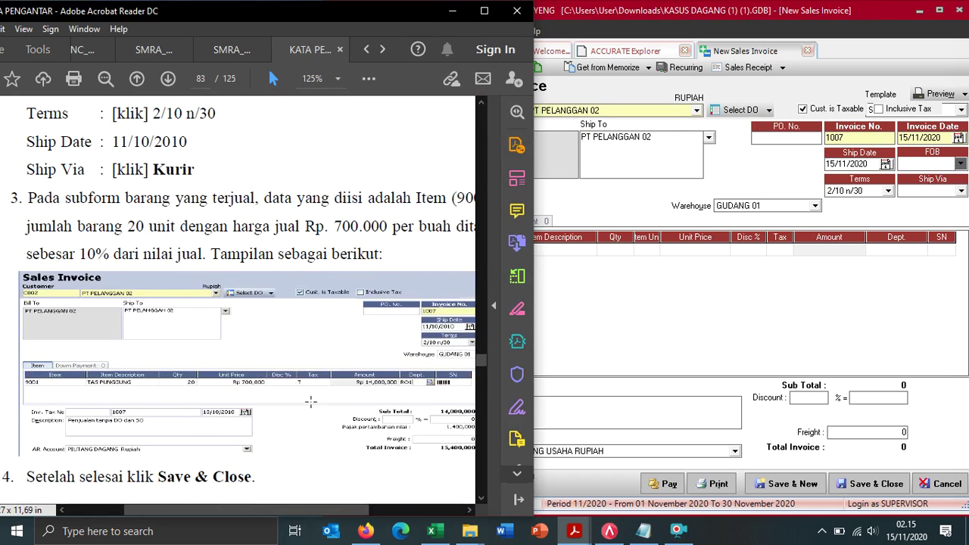
scroll(311, 401, up, 2)
drag(310, 511, 371, 511)
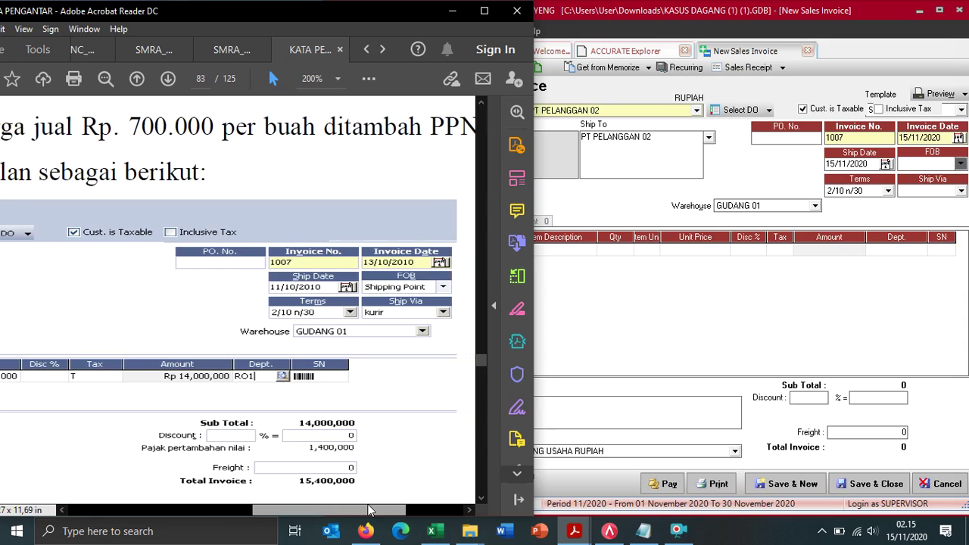
scroll(336, 341, up, 2)
scroll(406, 343, up, 1)
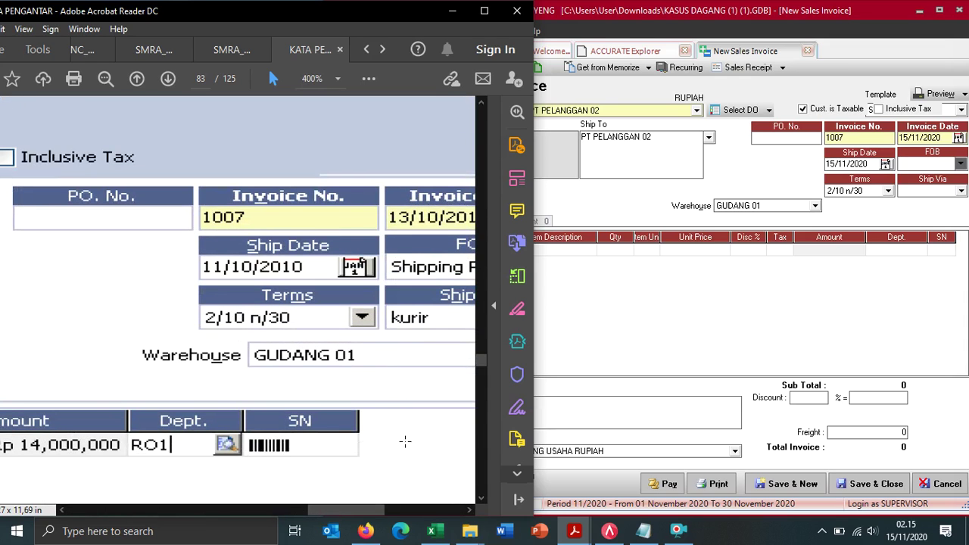
drag(346, 512, 358, 511)
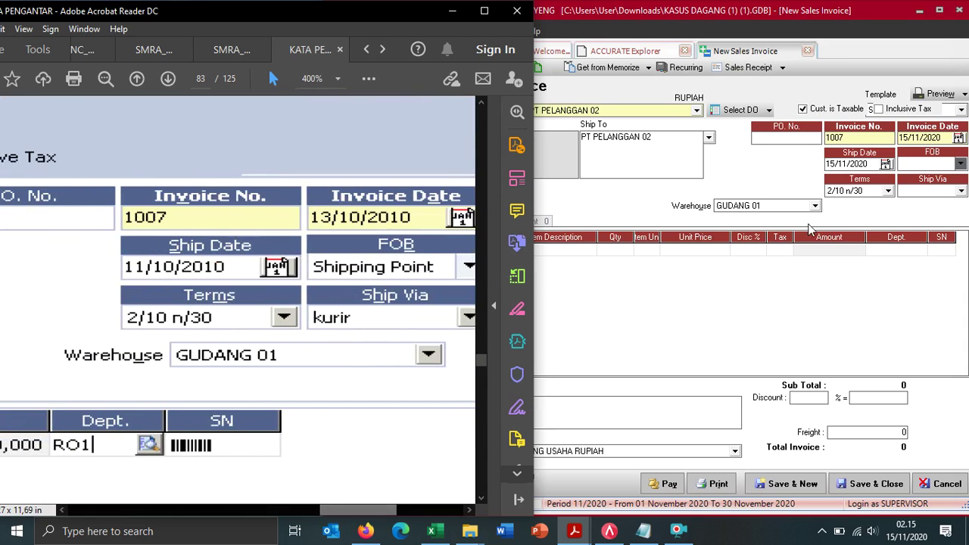
click(917, 141)
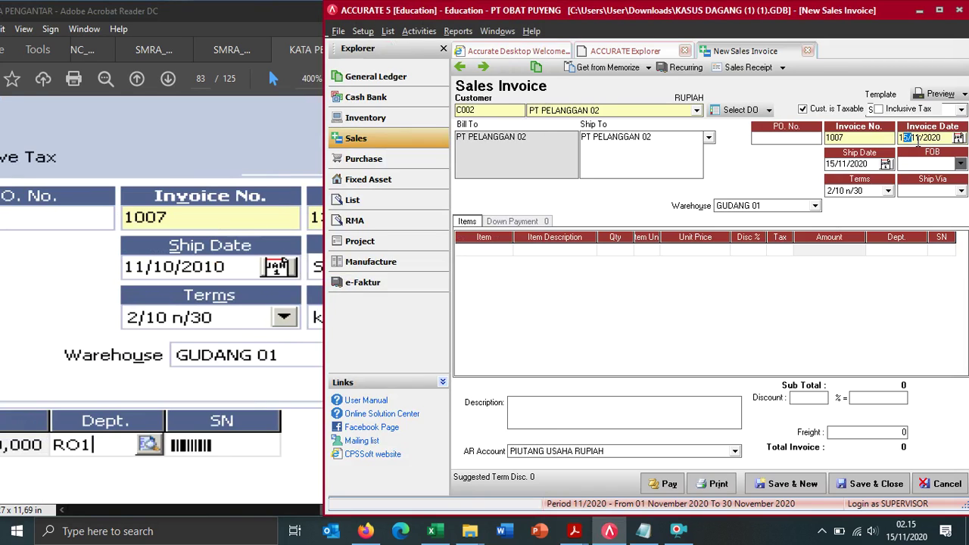
text(13102010)
Step: Check the manual's shipping details and set the invoice's FOB to Shipping Point and Ship Via to KURIR
click(163, 139)
drag(343, 509, 368, 509)
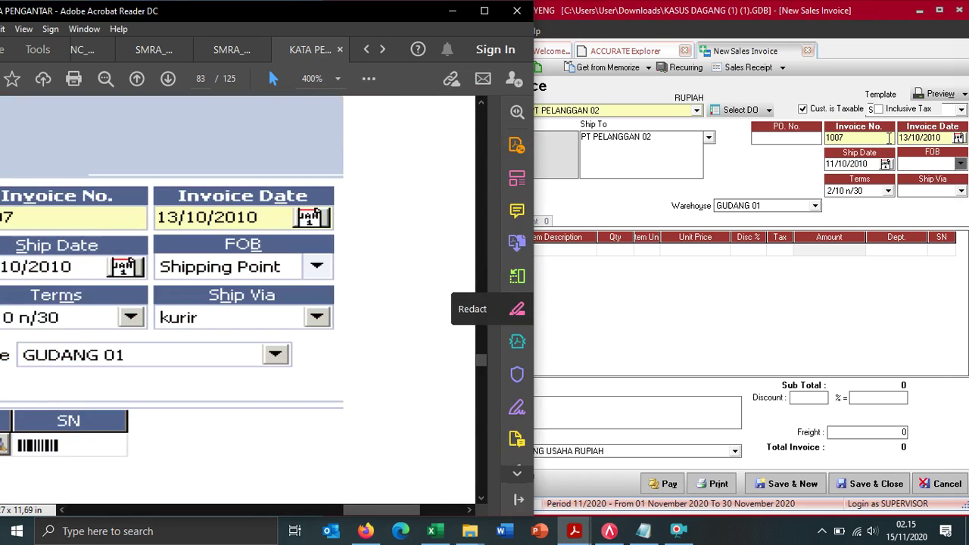
click(930, 164)
click(912, 179)
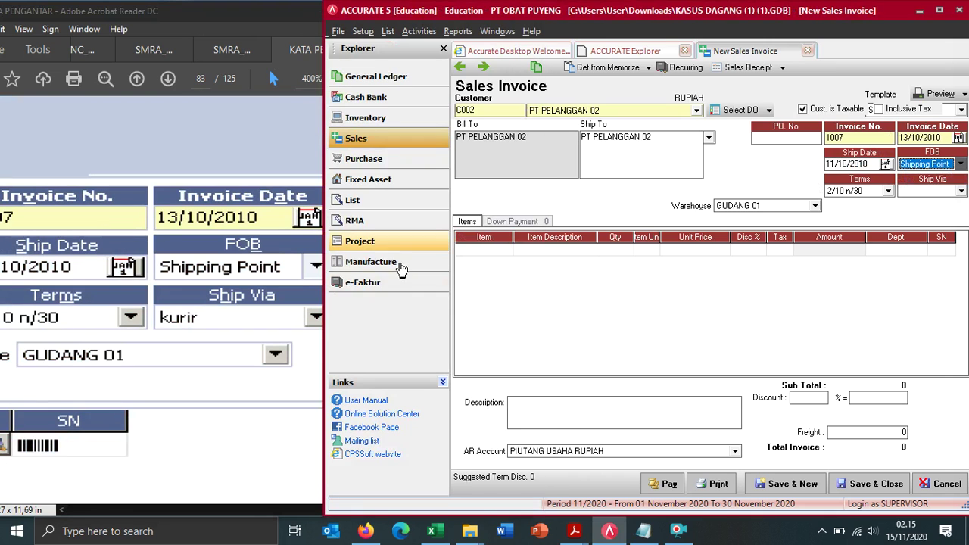
click(916, 193)
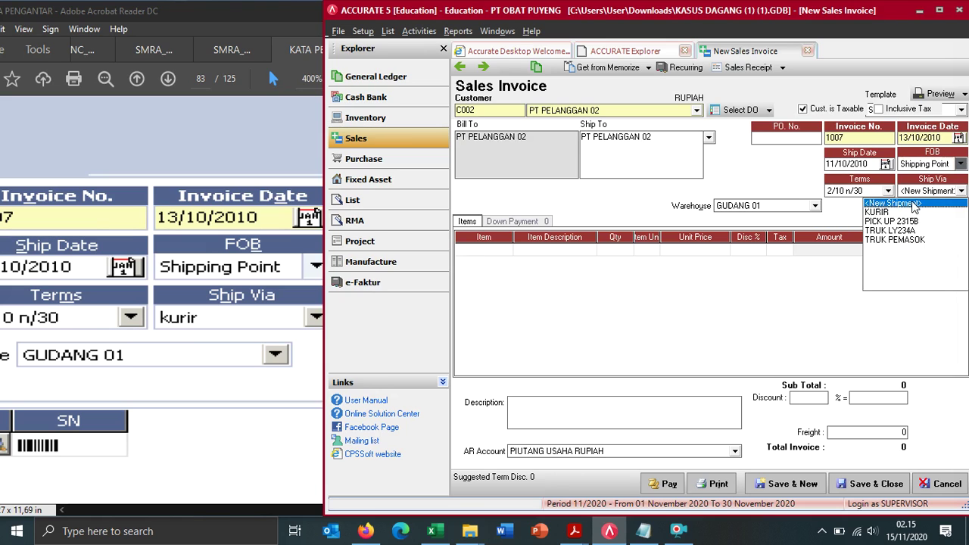
click(878, 212)
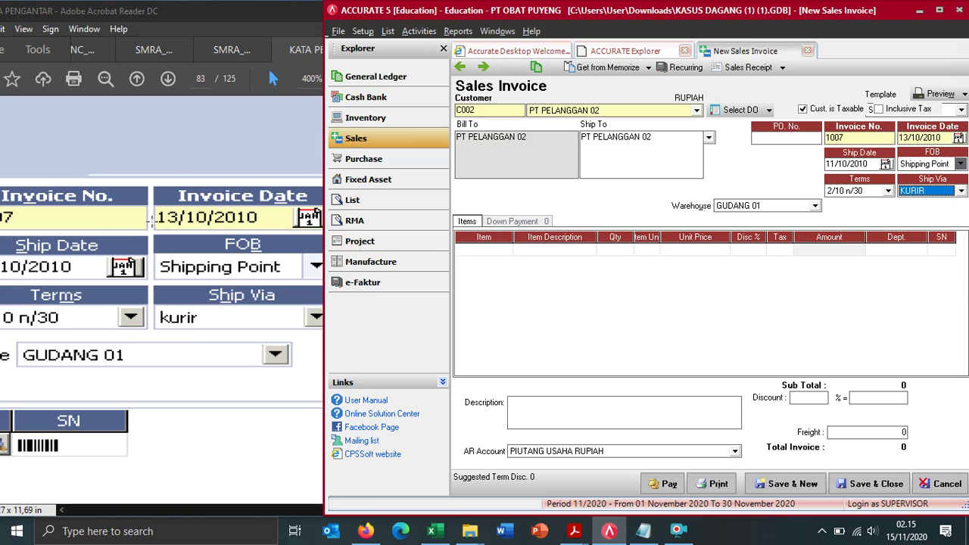
Step: Add item 9001 TAS PUNGGUNG to the invoice with a quantity of 20, as in the manual's example
scroll(180, 198, down, 3)
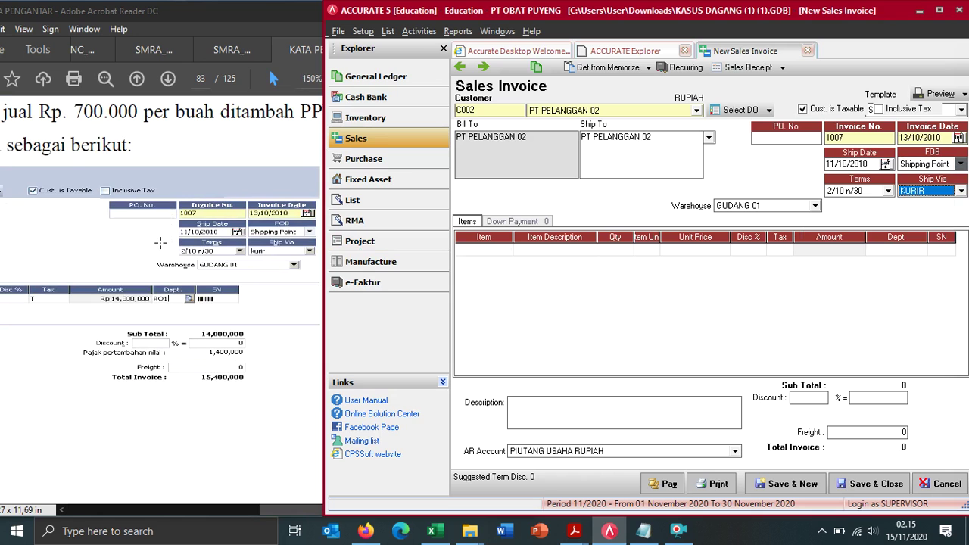
drag(265, 513, 123, 501)
click(694, 242)
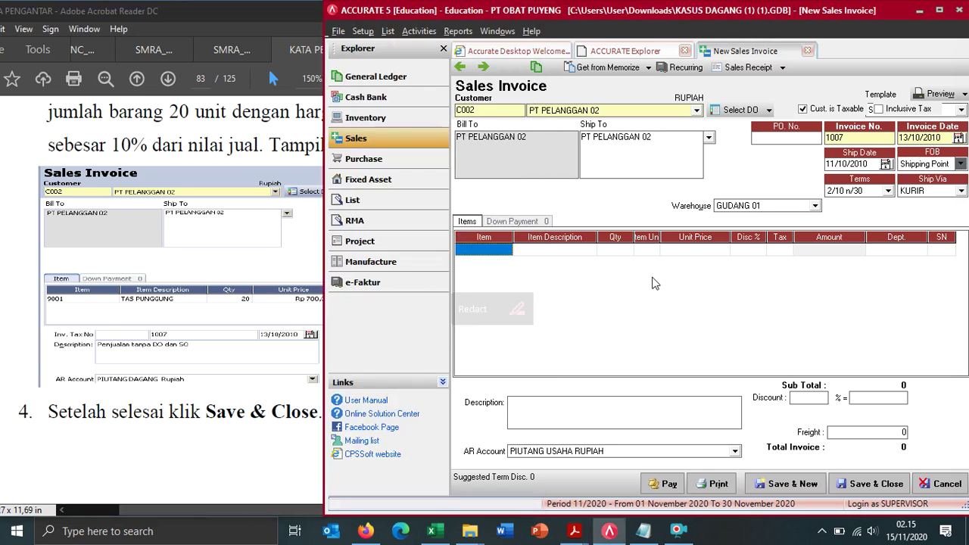
click(508, 253)
click(506, 249)
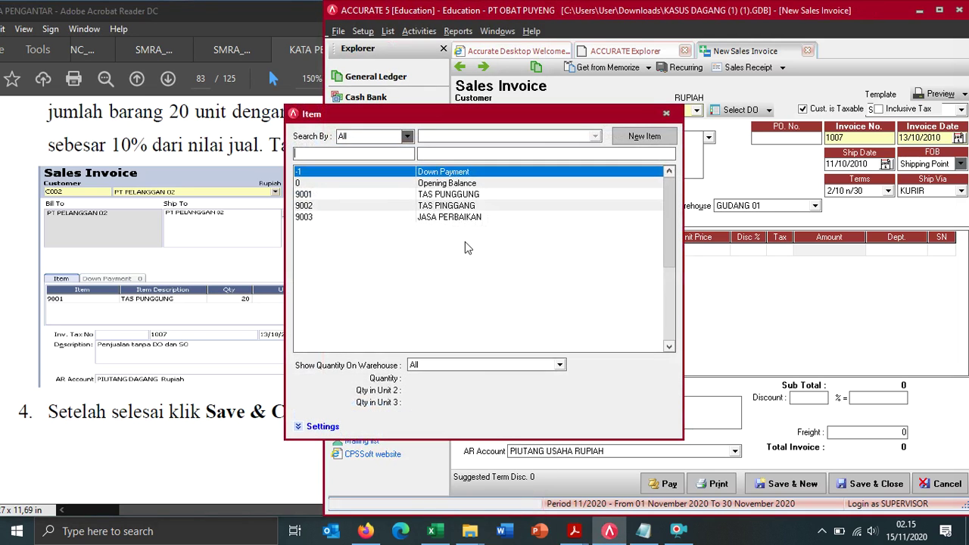
double_click(431, 194)
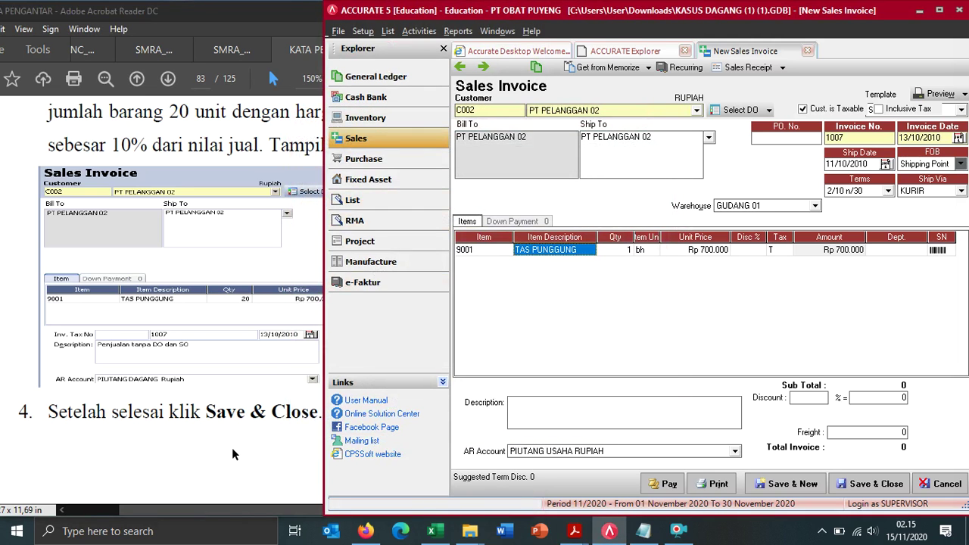
click(614, 252)
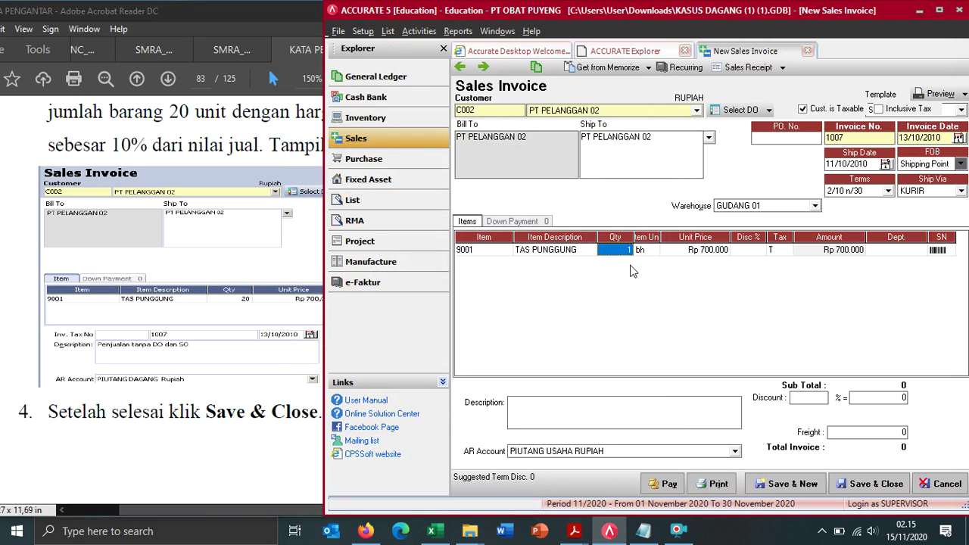
text(20)
Step: Find the manual's section on invoices without DO/SO again and examine its item, price, tax and saving instructions
click(253, 483)
scroll(341, 452, down, 15)
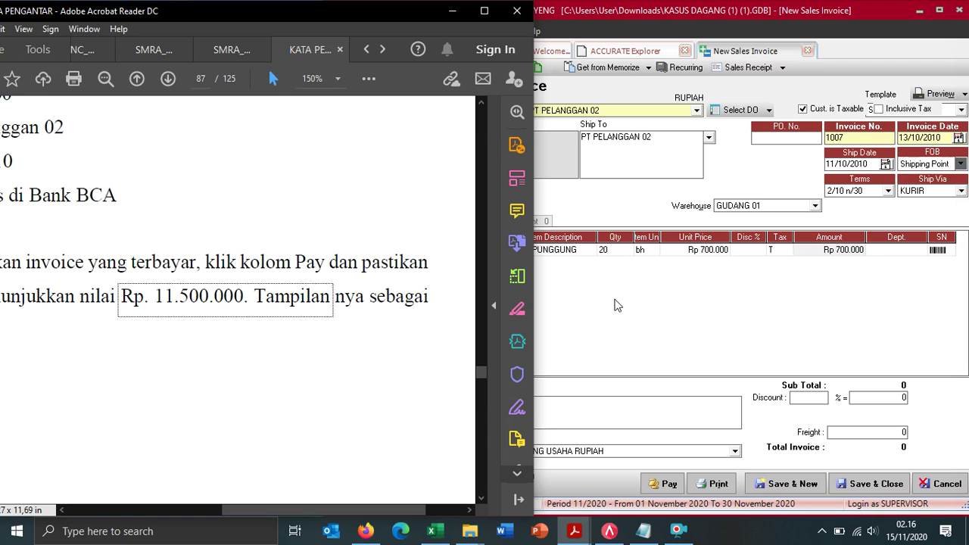
click(231, 334)
scroll(230, 335, down, 4)
scroll(231, 333, down, 5)
scroll(243, 325, up, 3)
scroll(237, 321, up, 3)
scroll(231, 311, up, 12)
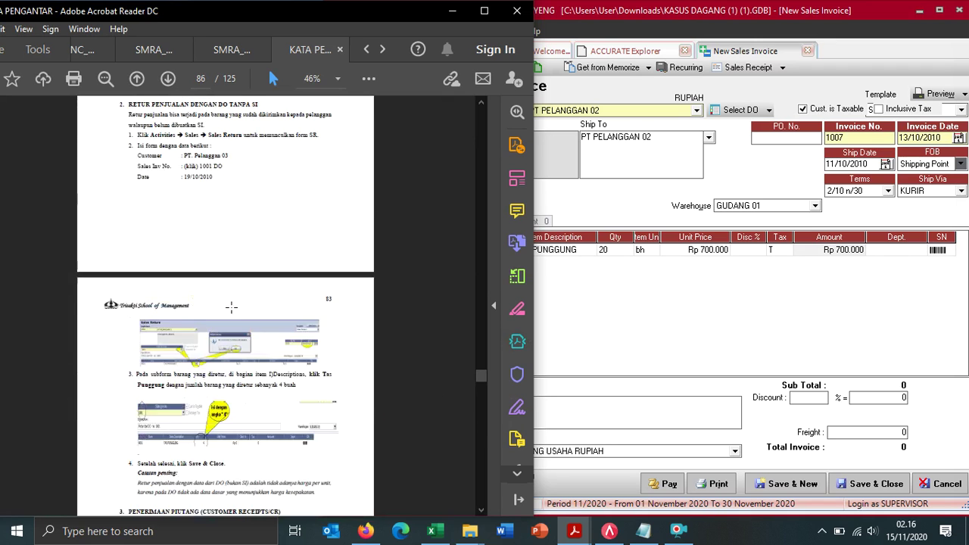
scroll(231, 308, up, 10)
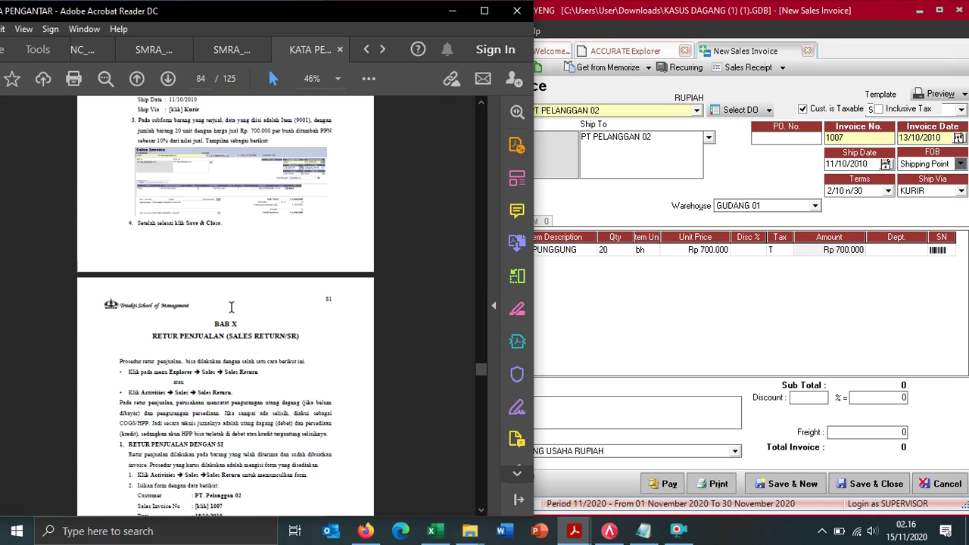
scroll(229, 309, down, 3)
scroll(195, 324, up, 4)
click(196, 324)
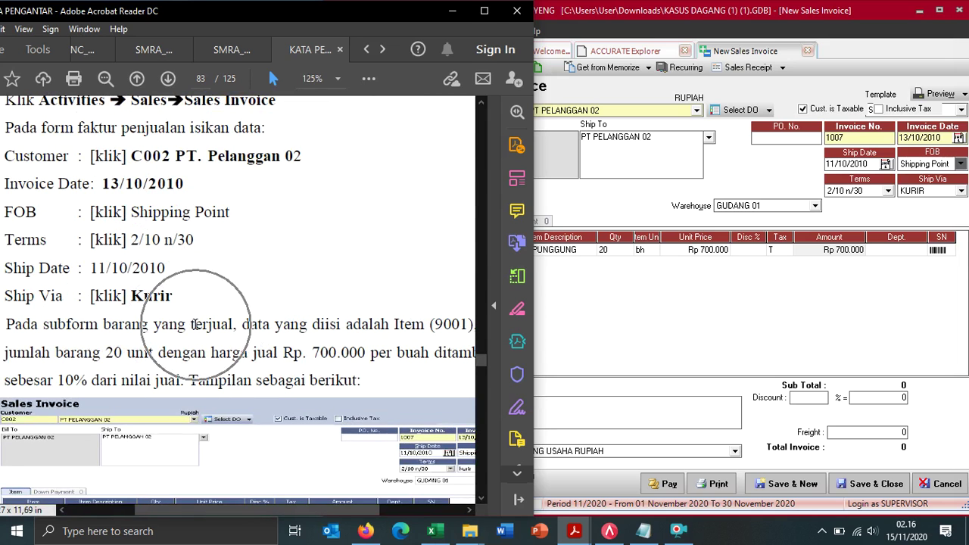
scroll(194, 325, down, 4)
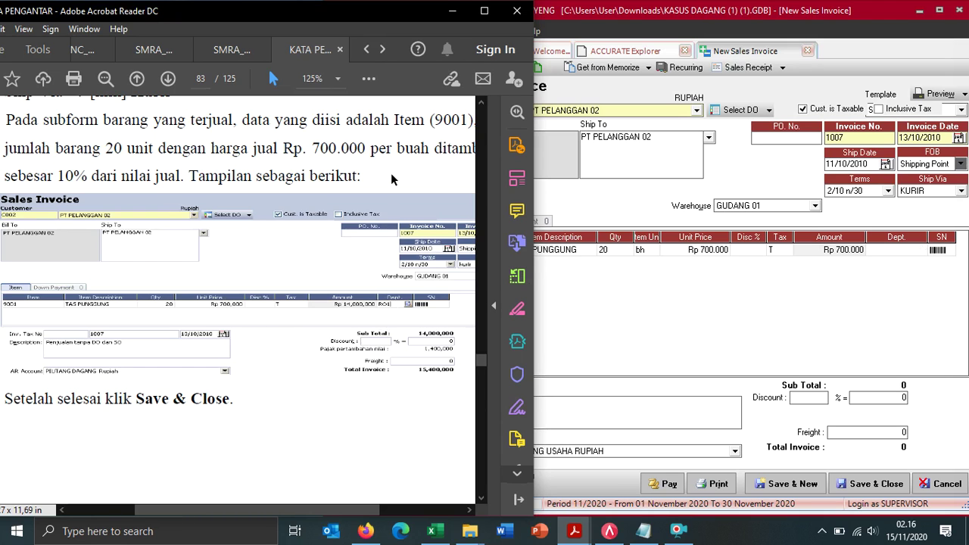
drag(345, 512, 305, 512)
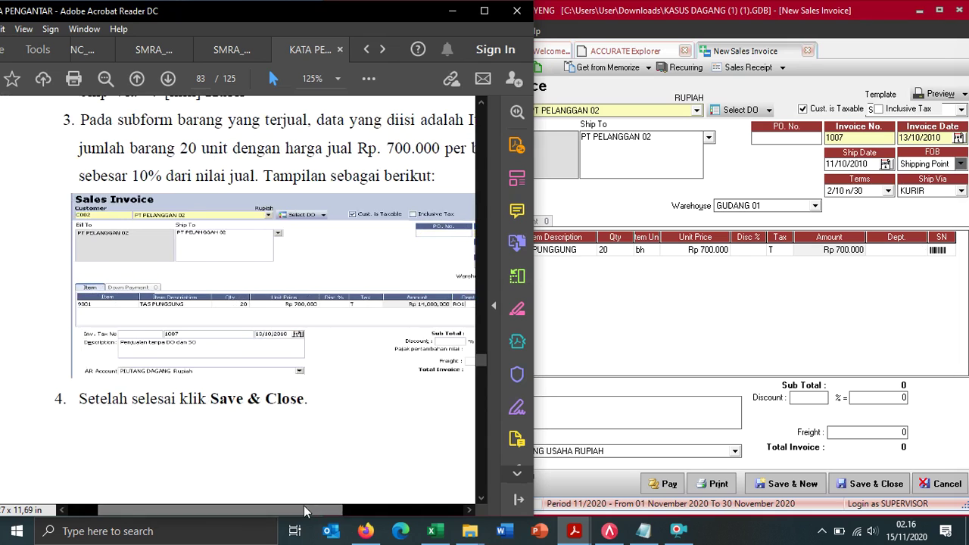
Step: Commit the item line's quantity, compare the invoice with the manual's example, and save and close it
click(883, 311)
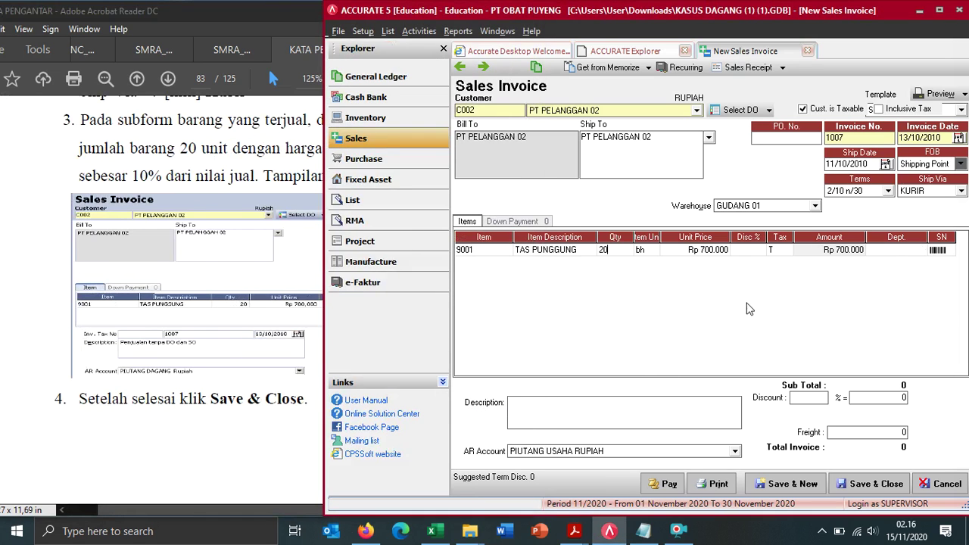
key(Return)
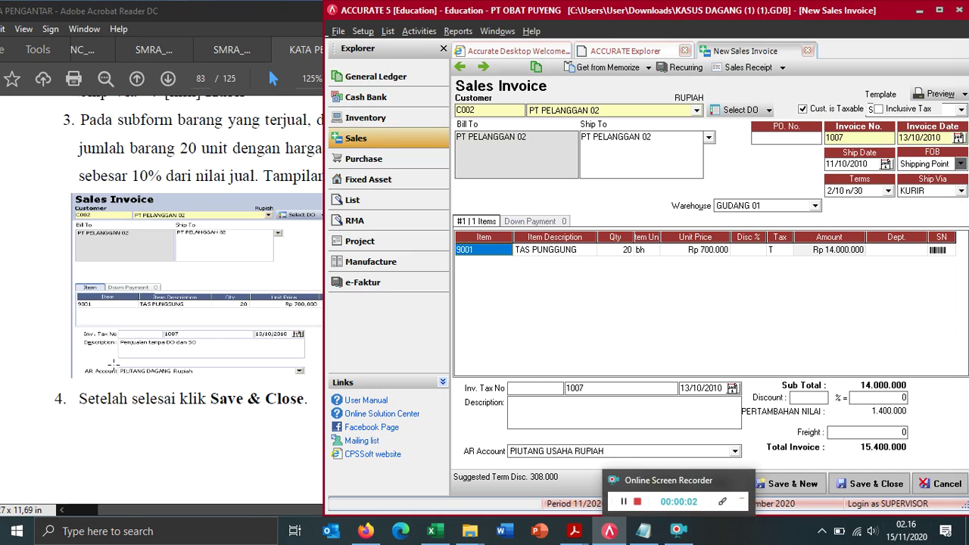
click(39, 461)
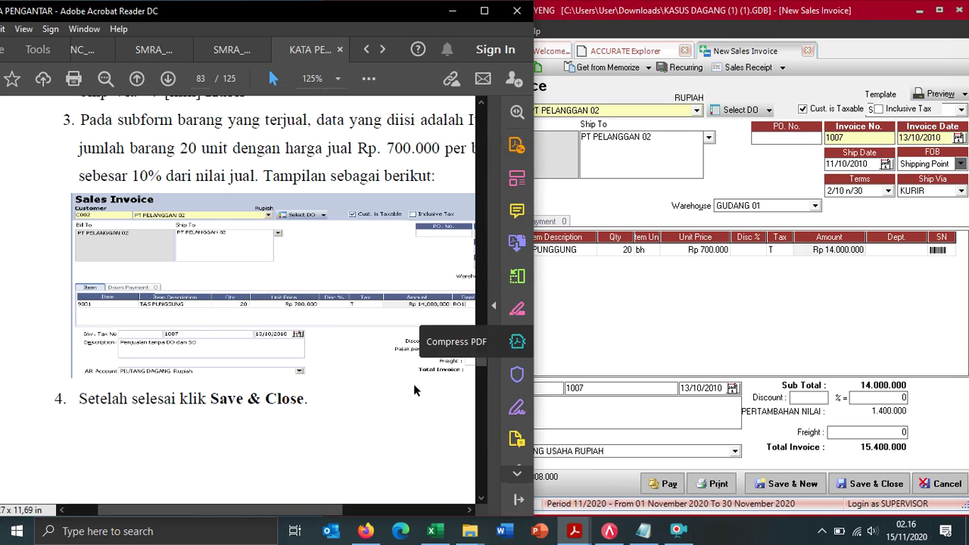
click(853, 485)
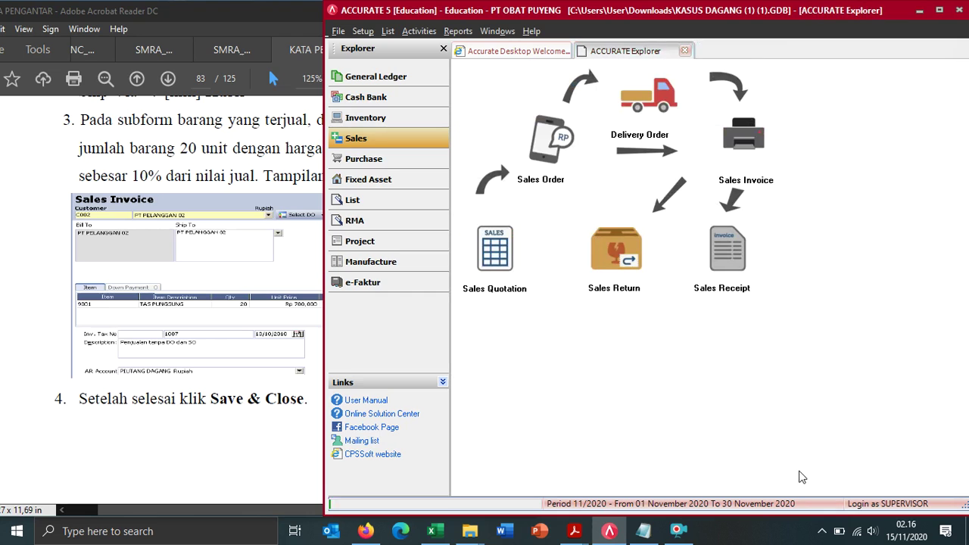
Step: Review the manual's sales invoice instructions and read the Sales Return chapter's procedure for a return with SI
scroll(147, 441, down, 1)
click(147, 441)
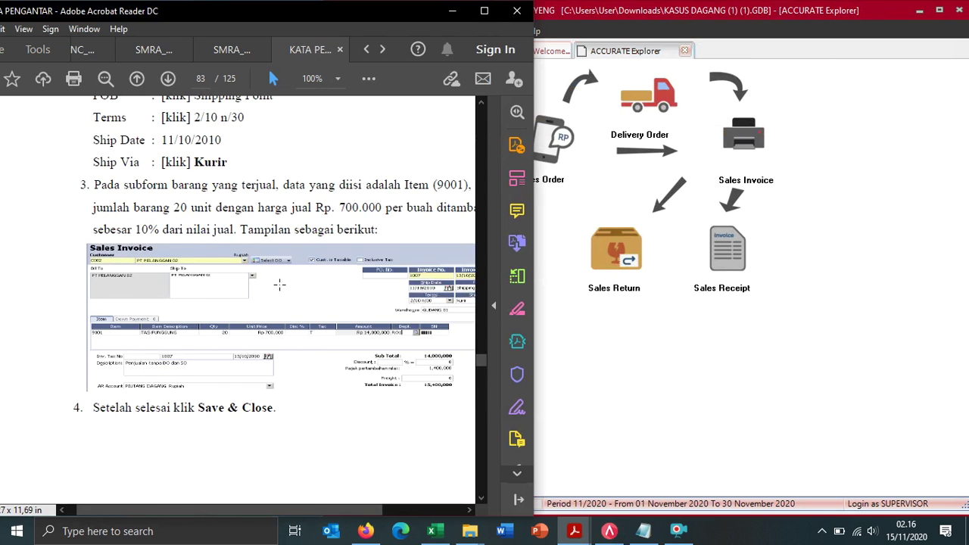
scroll(280, 281, up, 3)
scroll(279, 280, up, 3)
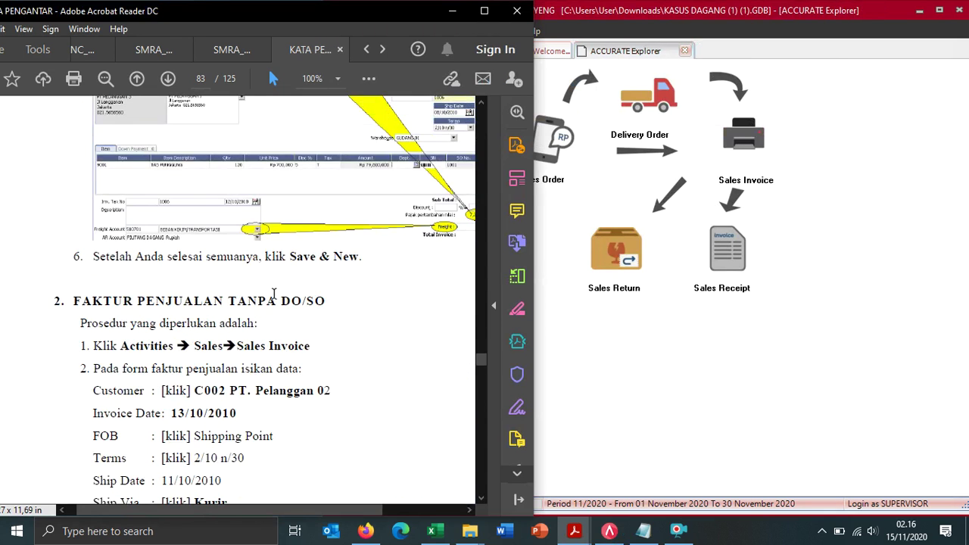
scroll(271, 300, up, 2)
scroll(268, 301, down, 10)
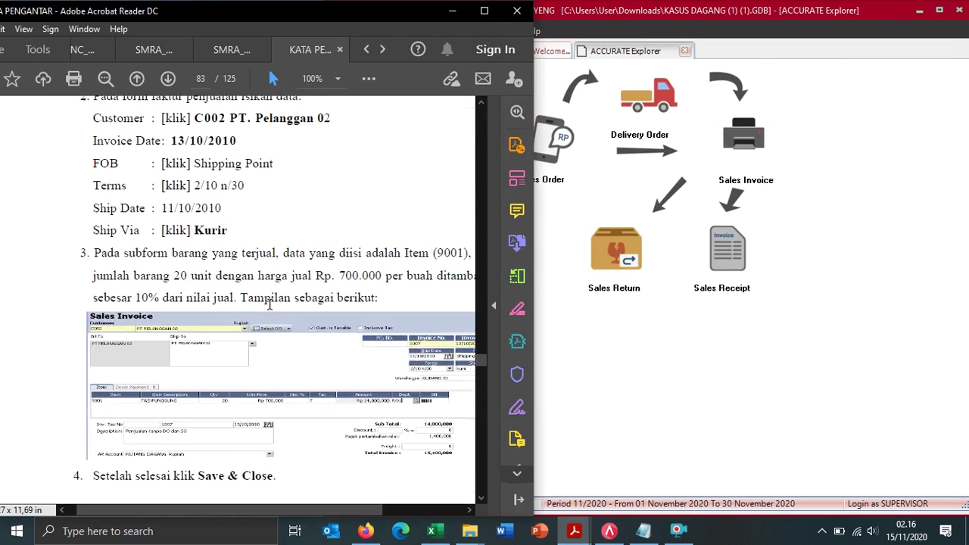
scroll(267, 307, down, 9)
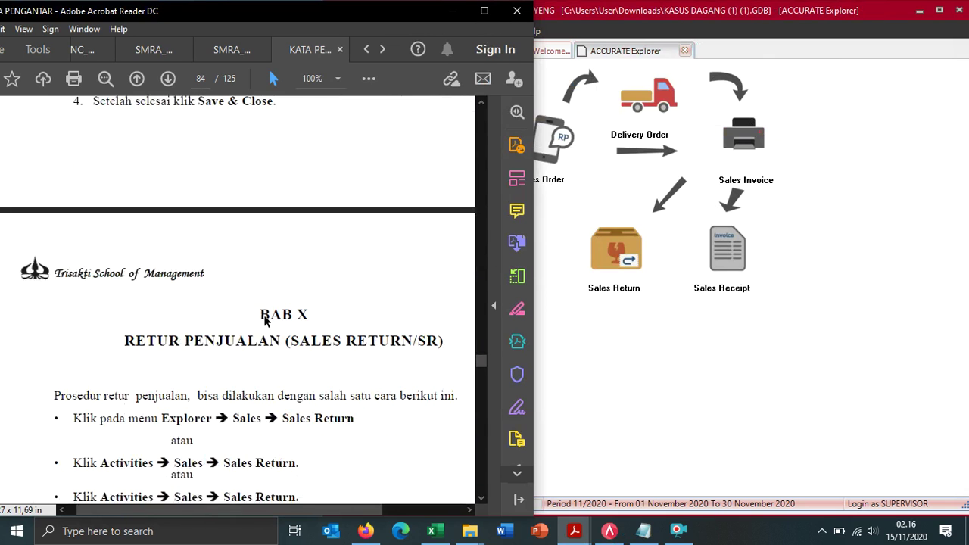
scroll(261, 317, up, 19)
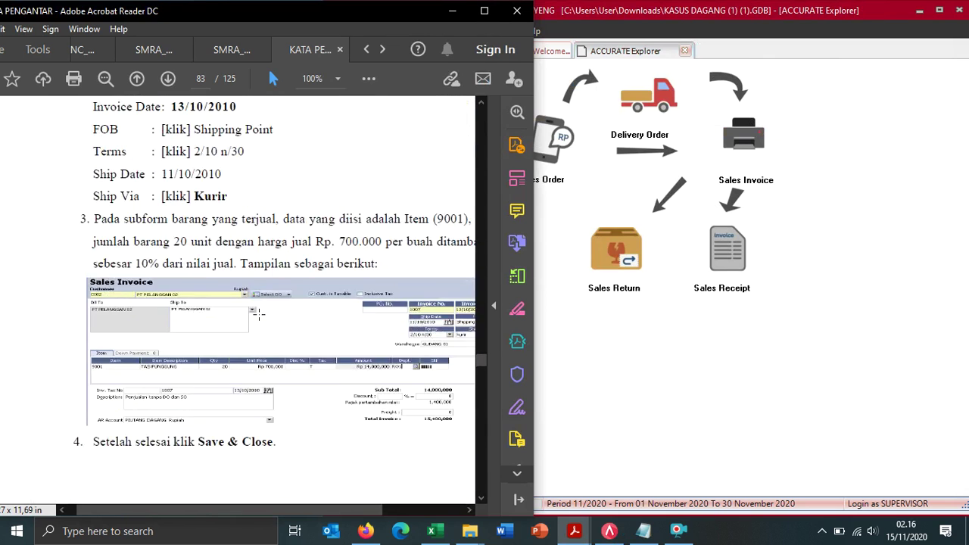
click(385, 281)
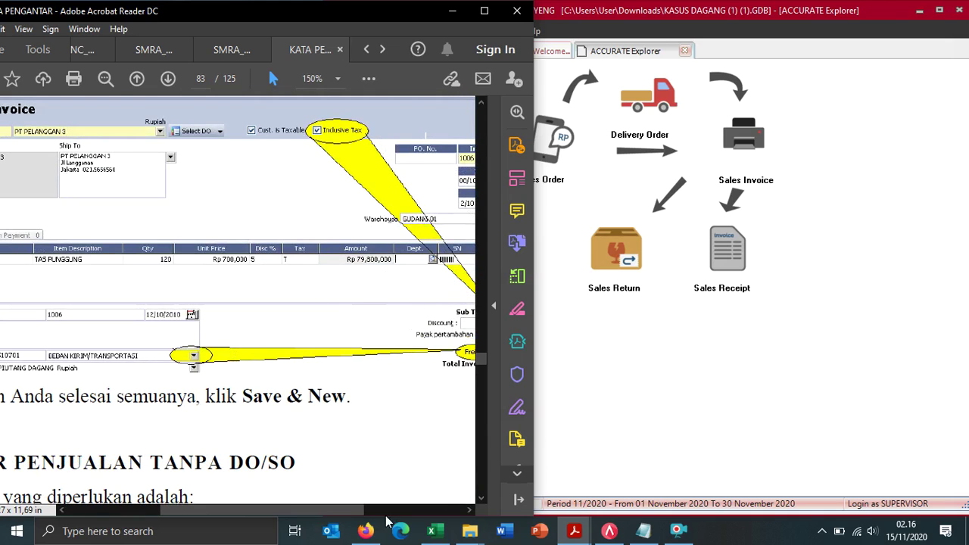
drag(350, 511, 307, 506)
key(ctrl+2)
scroll(179, 392, down, 8)
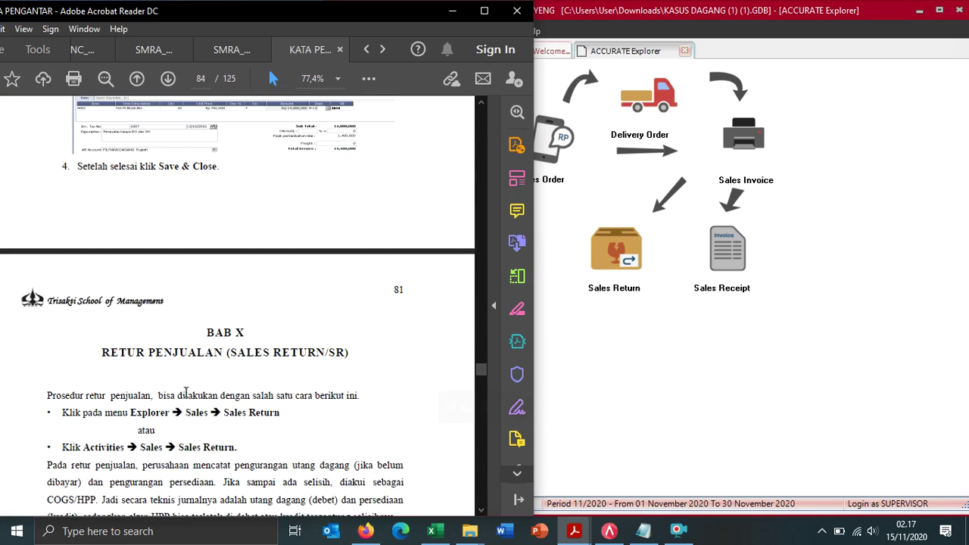
scroll(18, 354, down, 3)
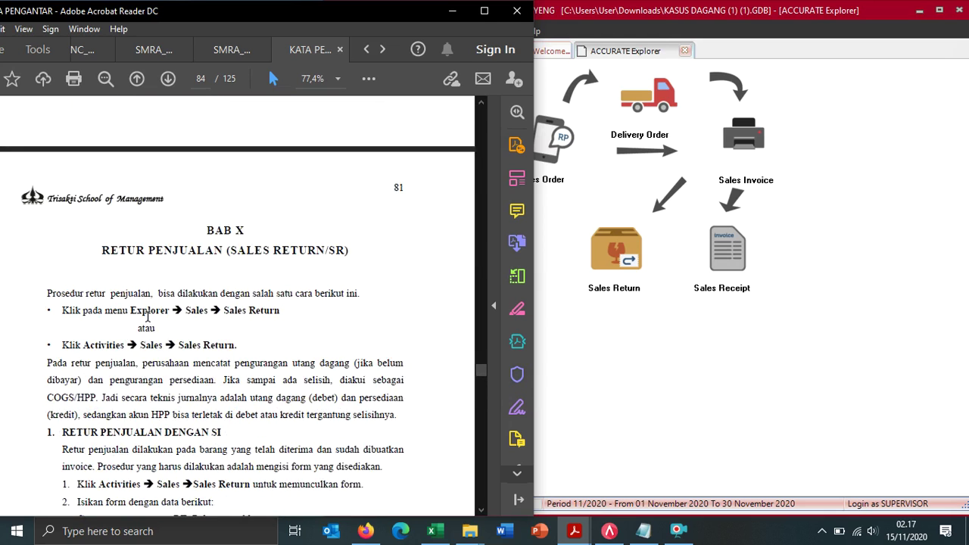
scroll(147, 316, down, 2)
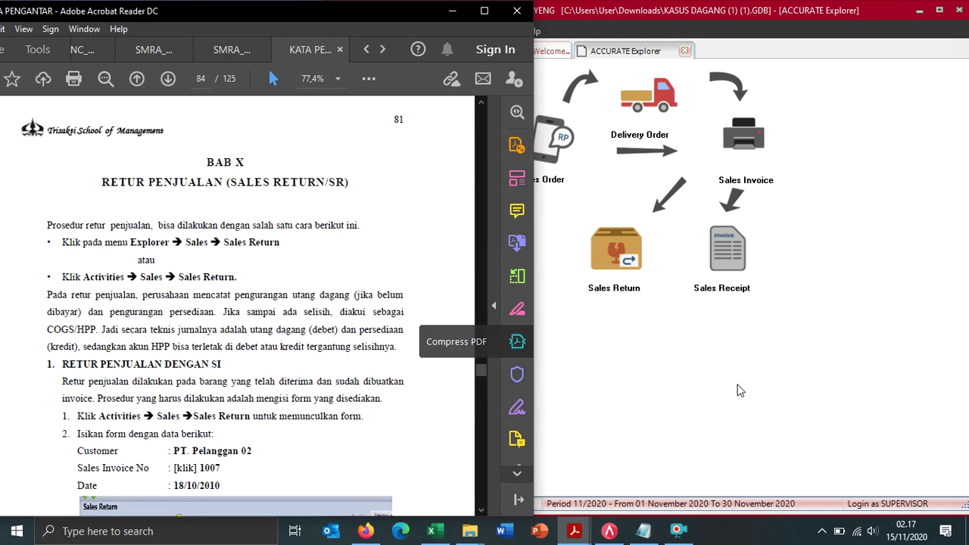
Step: Start a new sales return in ACCURATE and choose PT PELANGGAN 02 as its customer
click(852, 142)
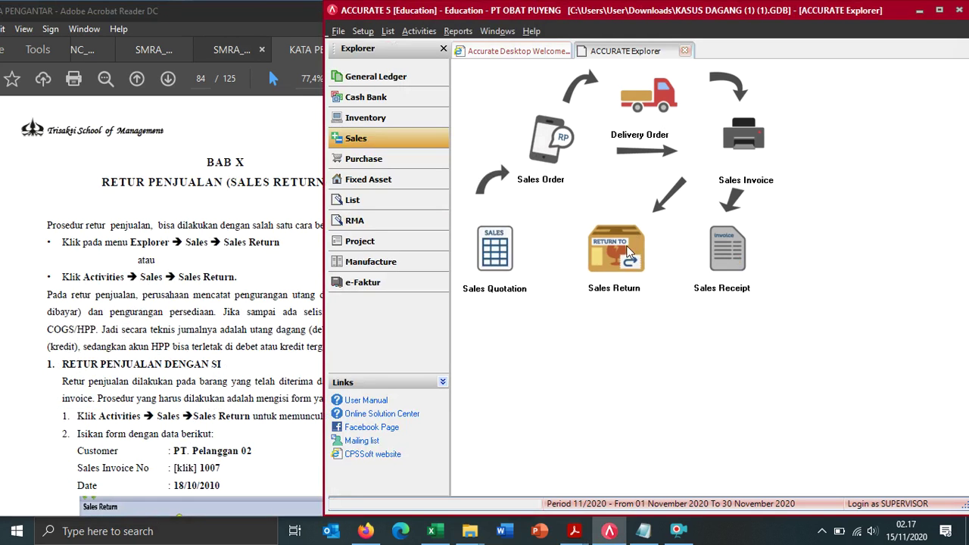
click(625, 271)
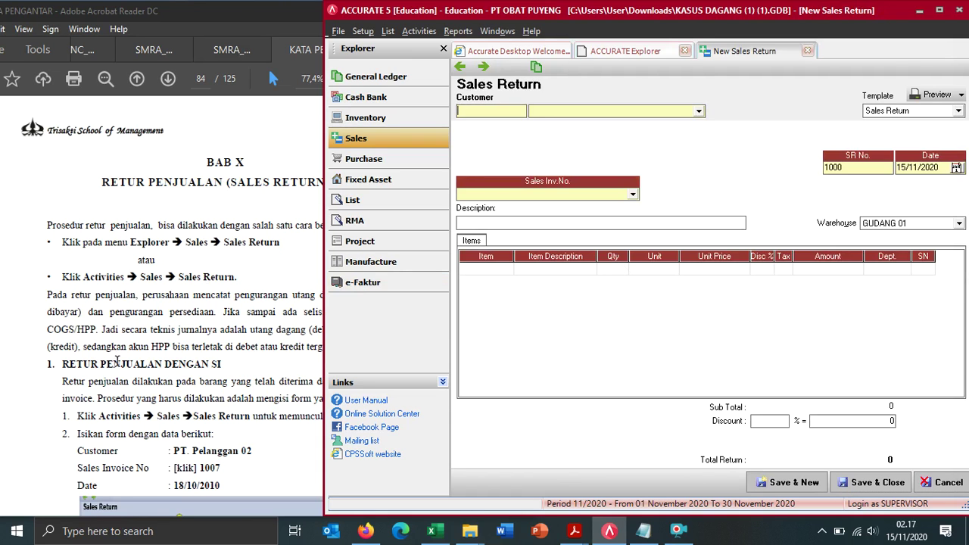
scroll(4, 400, down, 1)
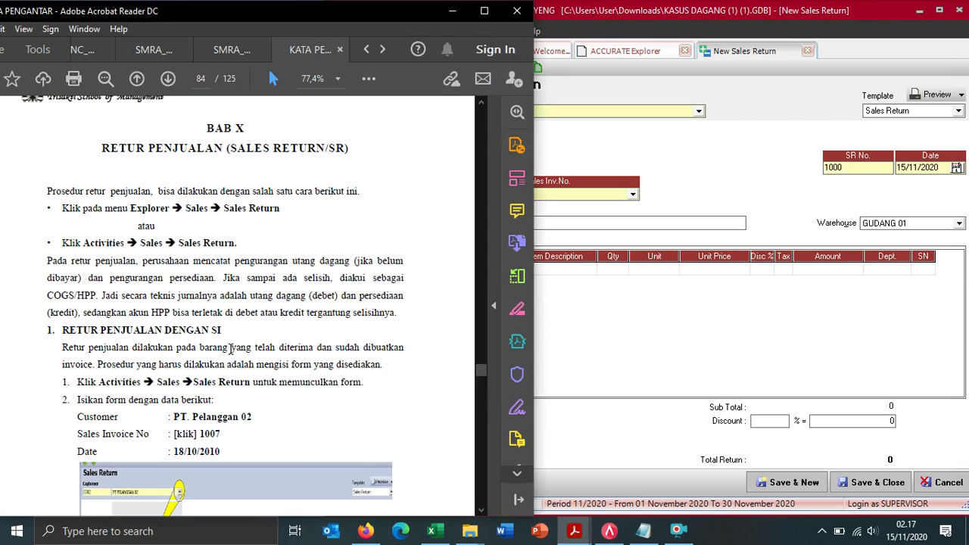
click(575, 110)
click(573, 140)
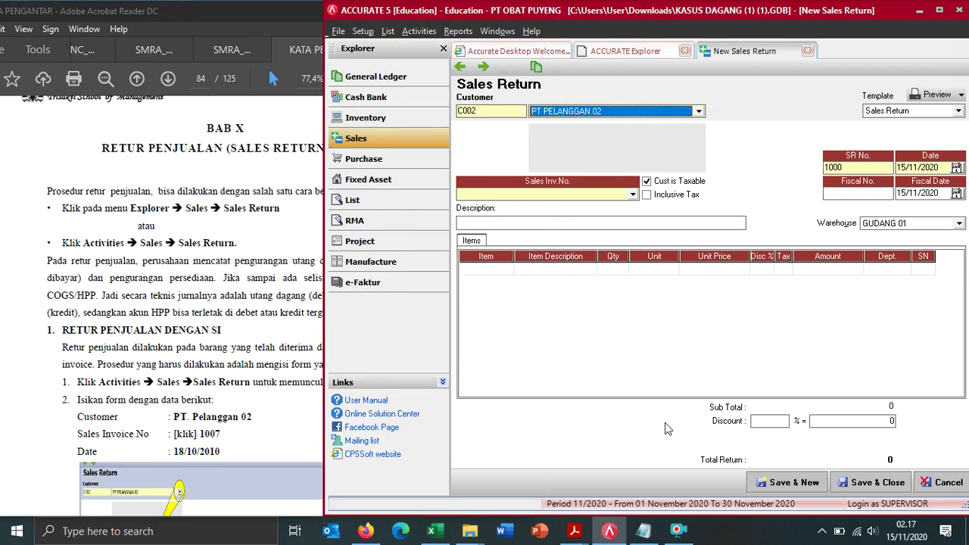
Step: Check the return date in the manual's example and set the sales return's date to 18/10/2010
click(617, 337)
scroll(180, 318, down, 3)
ctrl+scroll(256, 313, up, 2)
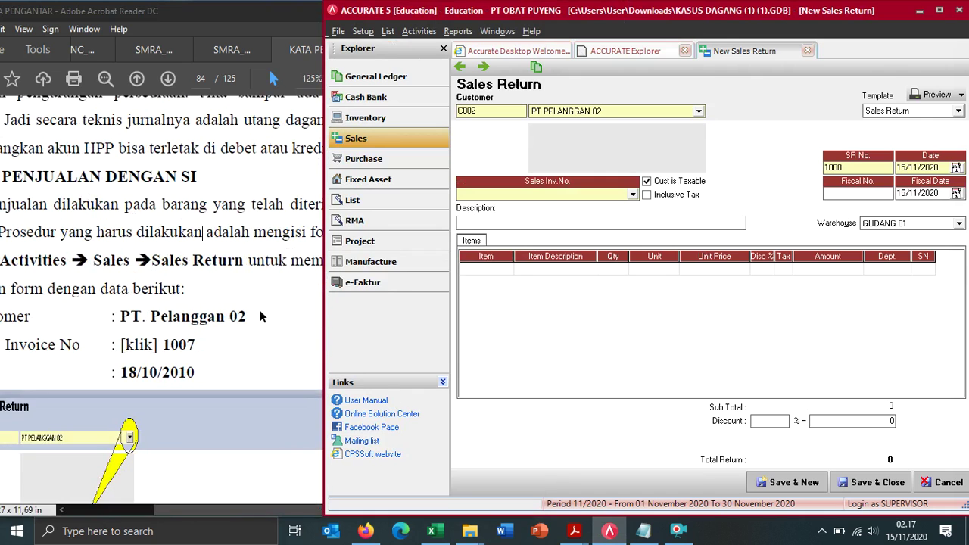
click(236, 345)
scroll(318, 500, right, 3)
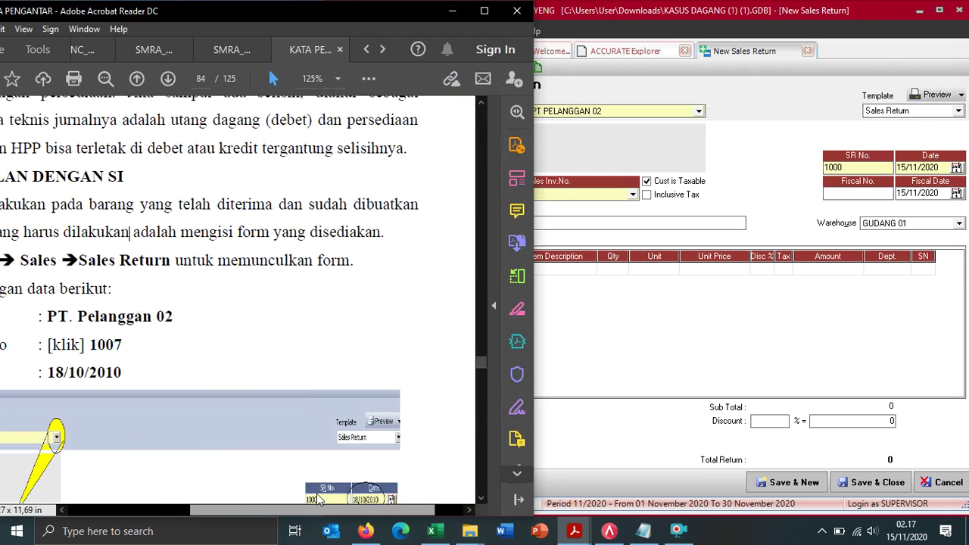
scroll(322, 424, down, 3)
ctrl+scroll(352, 371, up, 2)
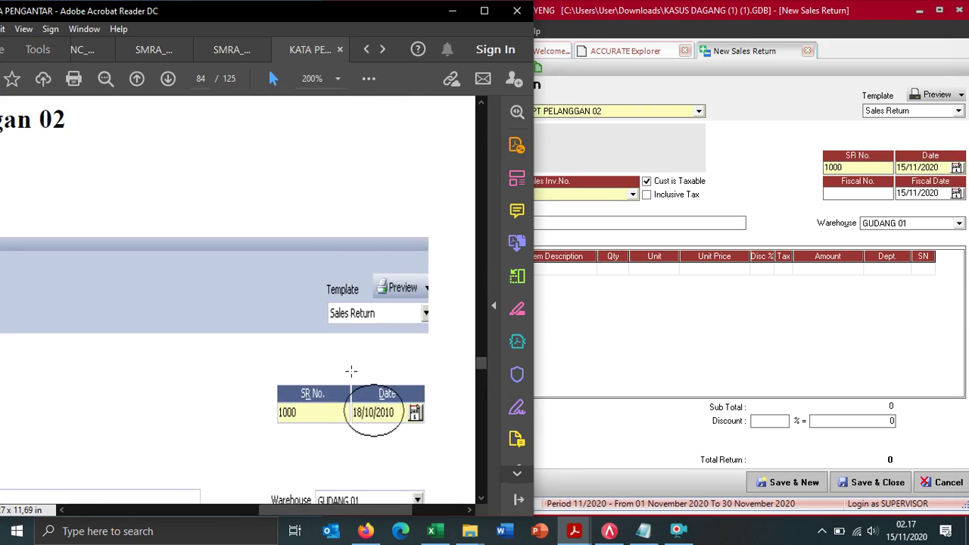
ctrl+scroll(352, 371, up, 1)
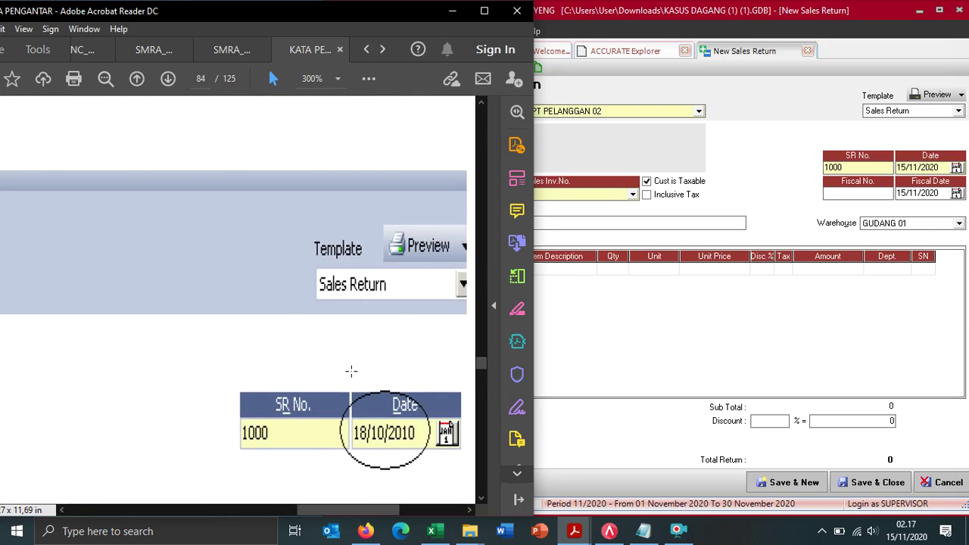
click(895, 167)
text(18)
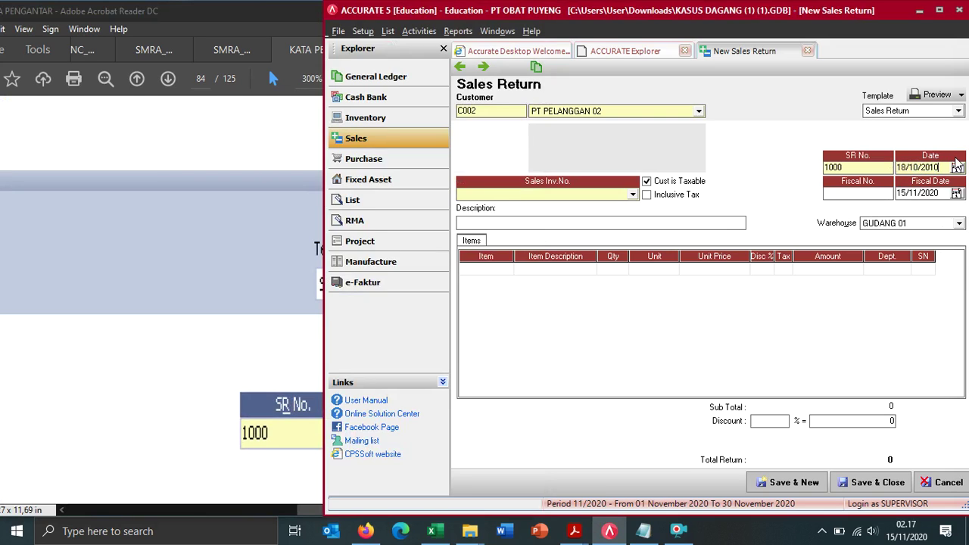
Step: Look up the invoice number in the manual and link the sales return to sales invoice 1007
click(239, 168)
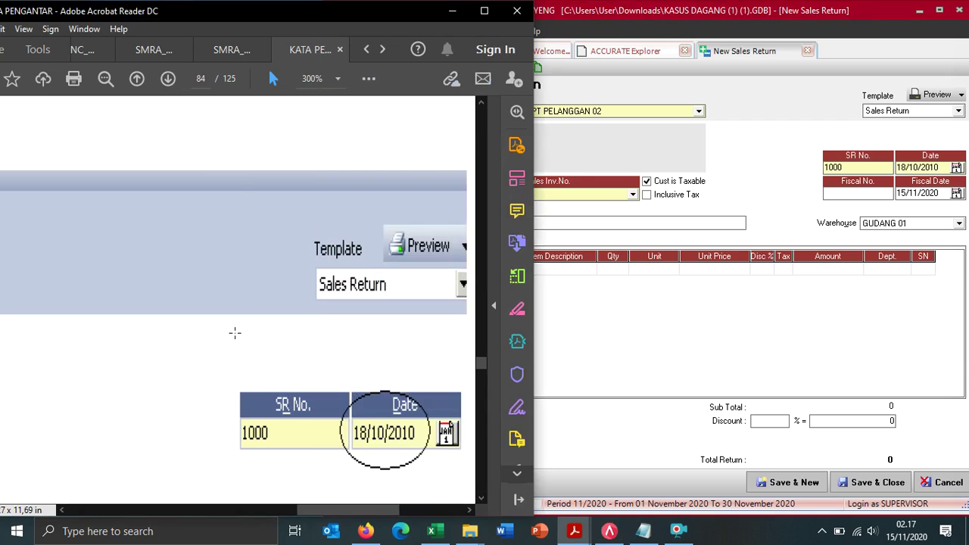
scroll(235, 333, down, 2)
drag(356, 508, 208, 507)
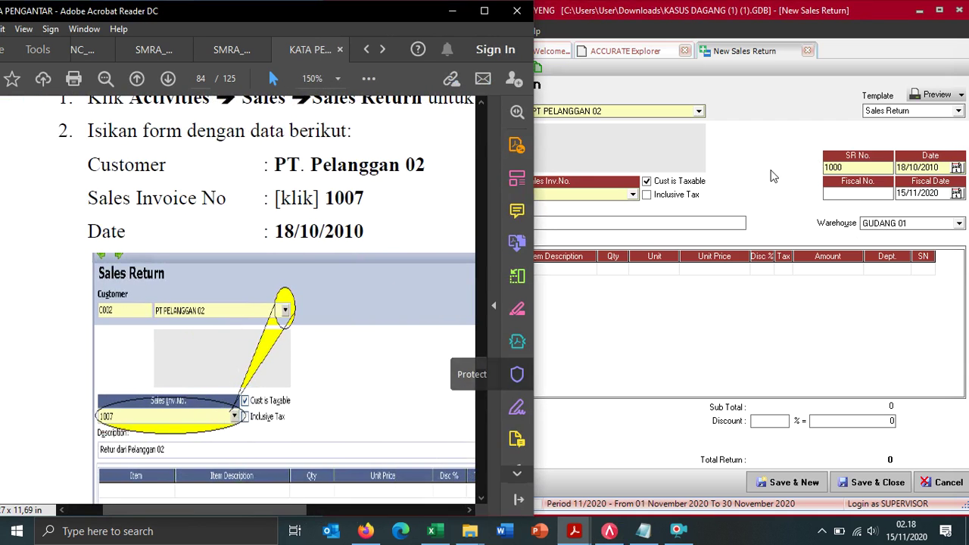
click(719, 190)
click(590, 193)
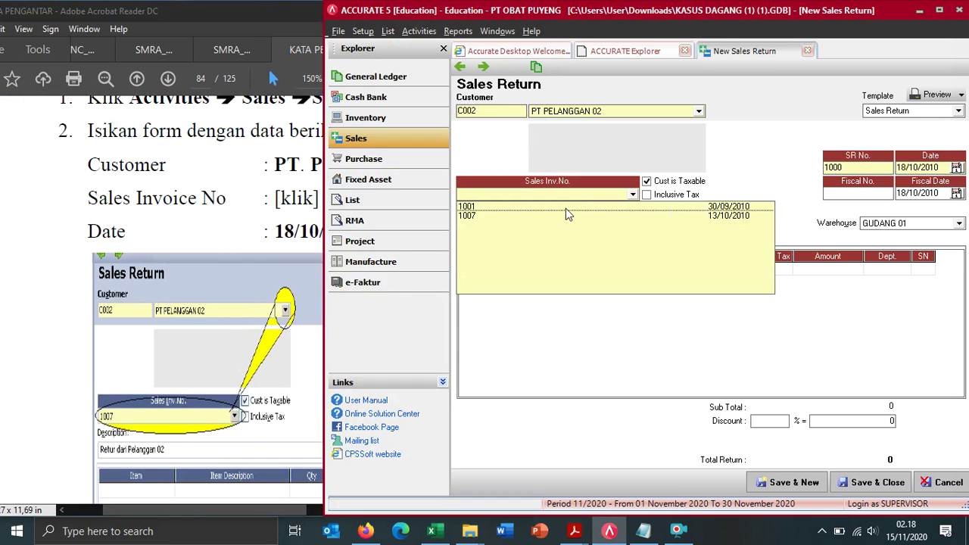
click(465, 214)
Step: Enter the sales return's description as RETUR DARI PELANGGAN 02, following the manual's example
scroll(201, 316, down, 4)
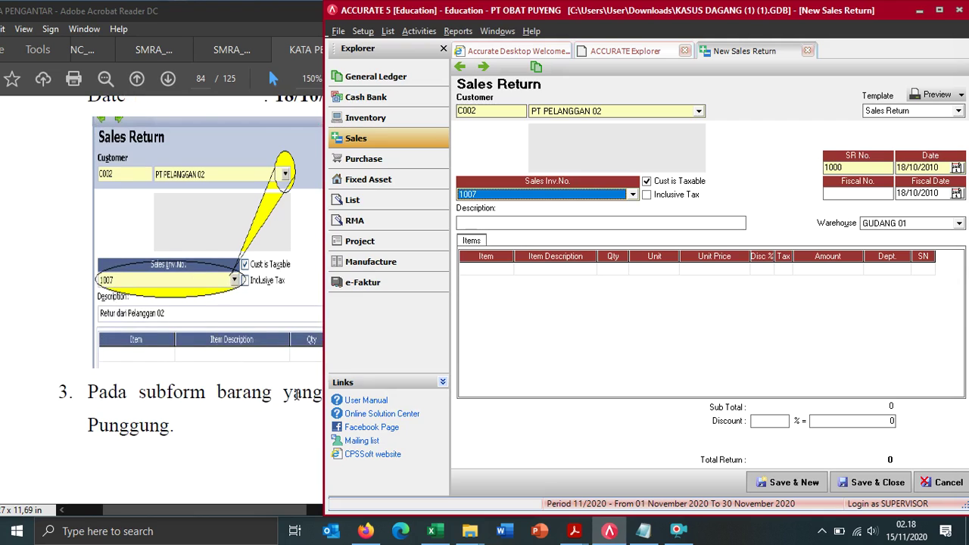
click(244, 416)
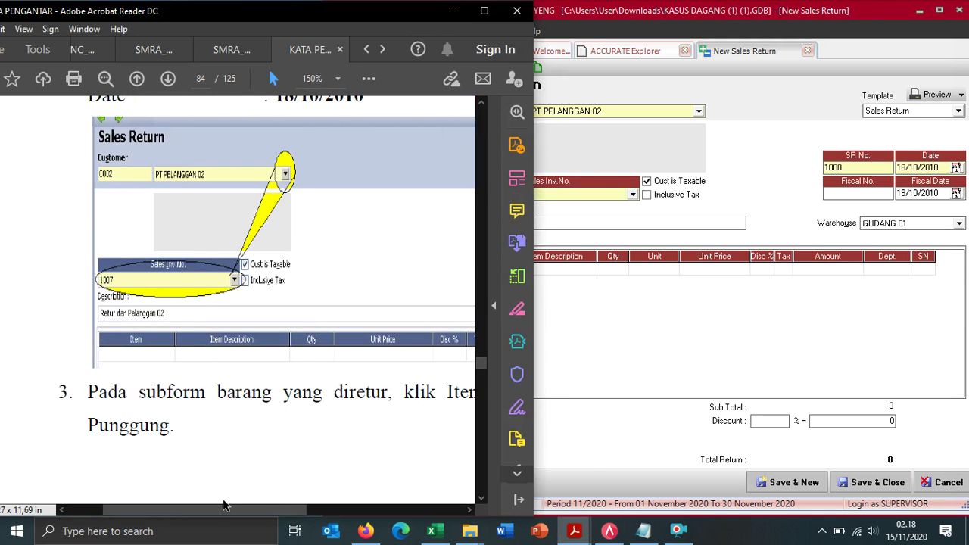
click(542, 326)
click(490, 222)
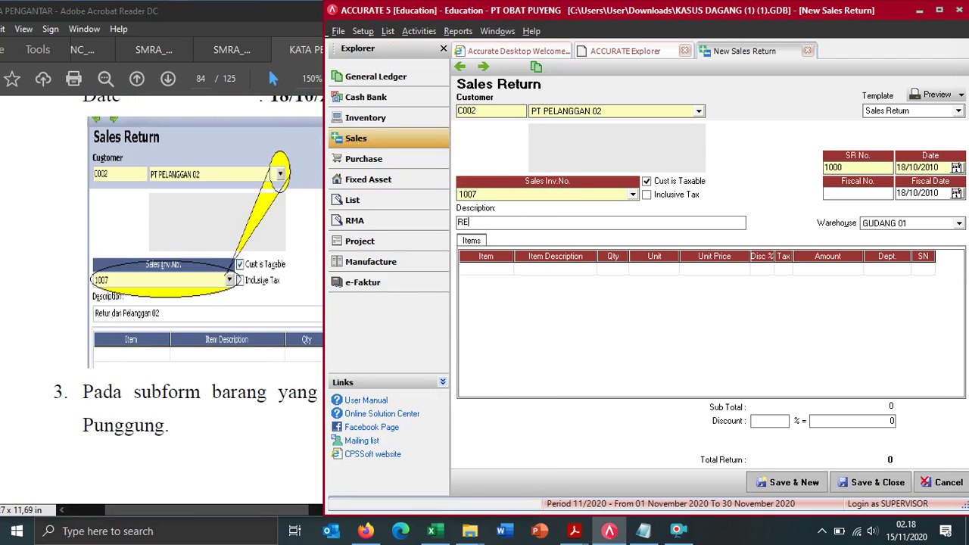
text(RETUR DAIR)
key(BackSpace)
key(BackSpace)
text(RI PELANGGAN 02)
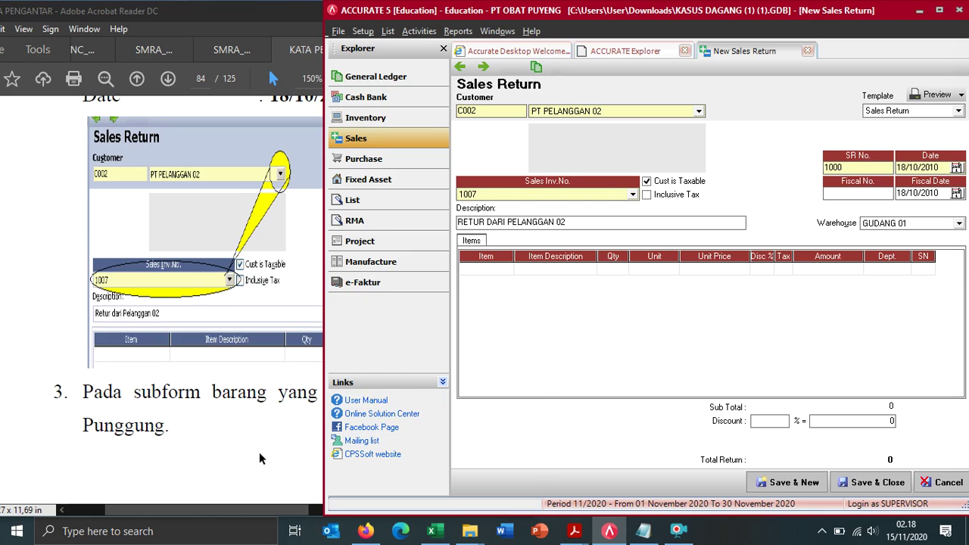
Step: Read the manual's item instruction and add TAS PUNGGUNG to the sales return through the item description
click(262, 459)
mouse_move(235, 510)
mouse_down()
mouse_move(351, 496)
mouse_move(248, 498)
mouse_up()
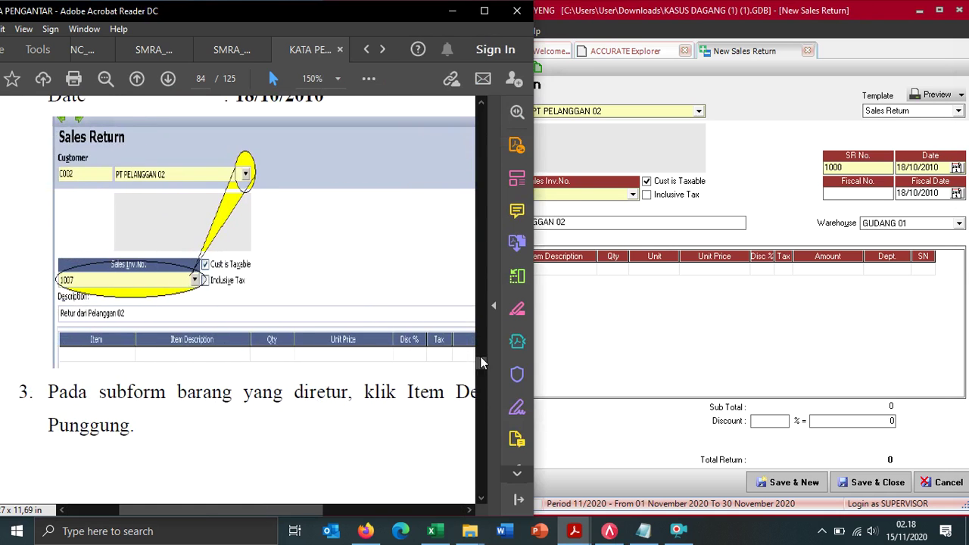
key(alt+Tab)
click(528, 273)
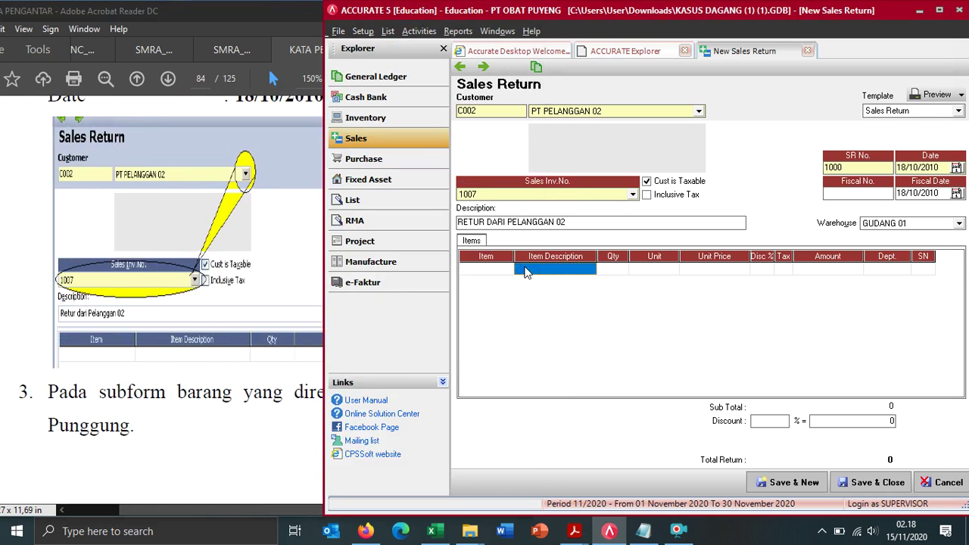
click(563, 271)
click(562, 269)
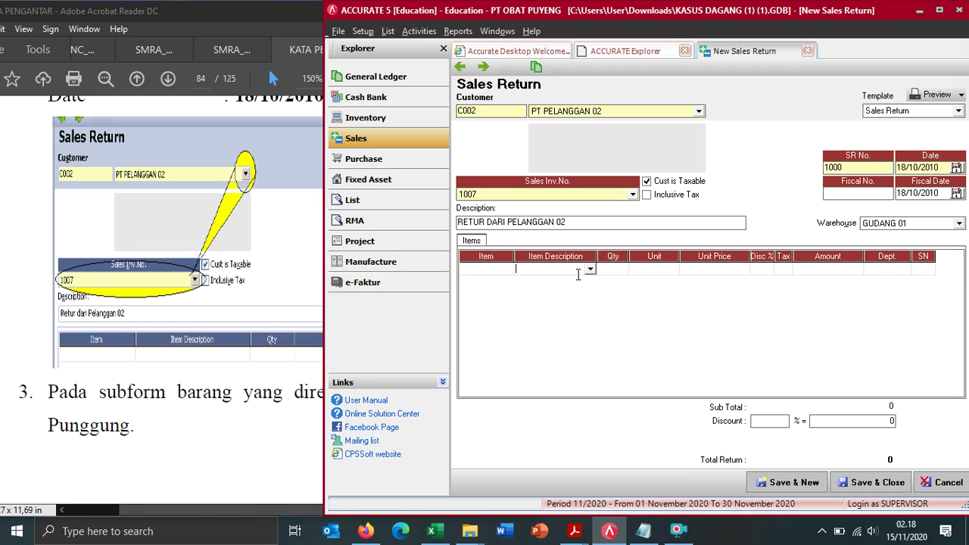
click(589, 272)
click(589, 273)
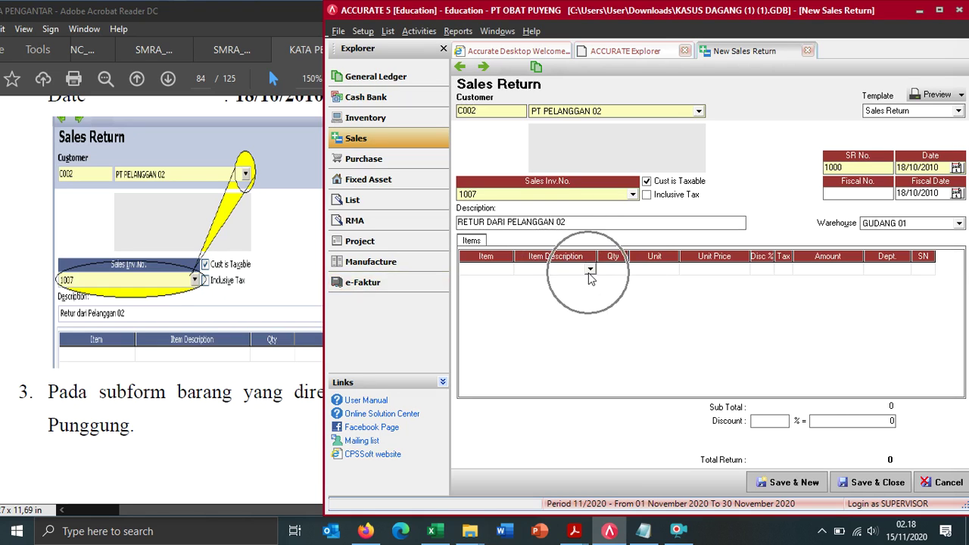
click(589, 271)
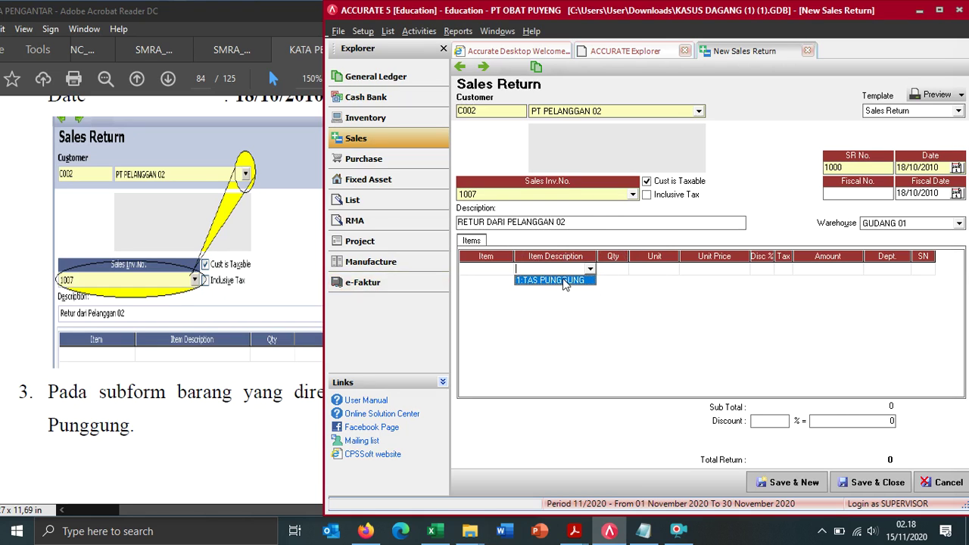
click(564, 281)
Step: Read the manual's instruction on the quantity question and decline returning the full invoice quantity
scroll(143, 327, down, 8)
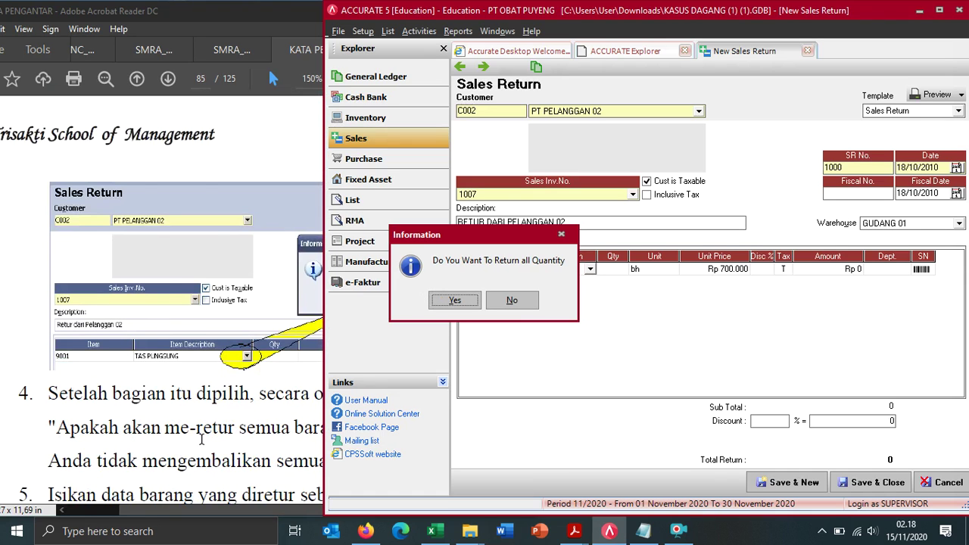
scroll(190, 418, down, 2)
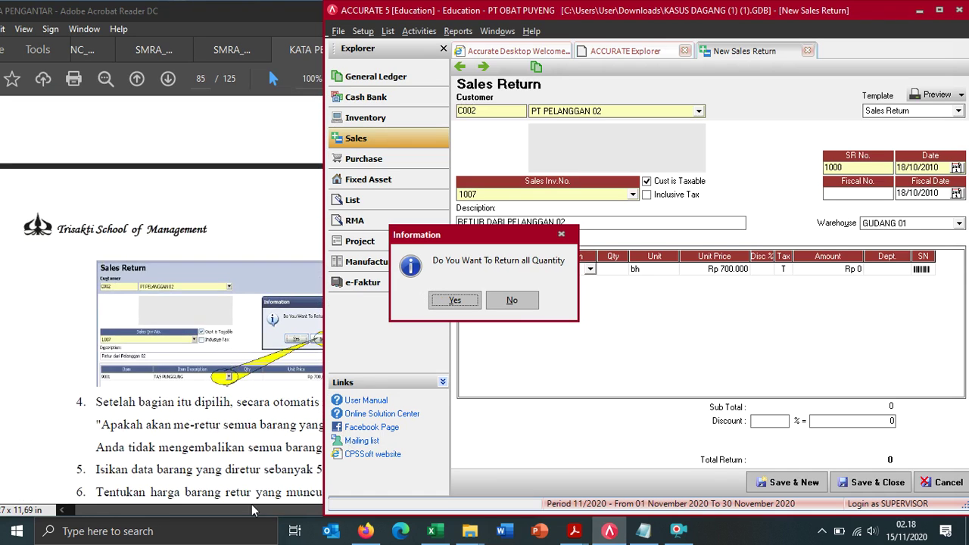
click(225, 508)
drag(225, 510, 250, 518)
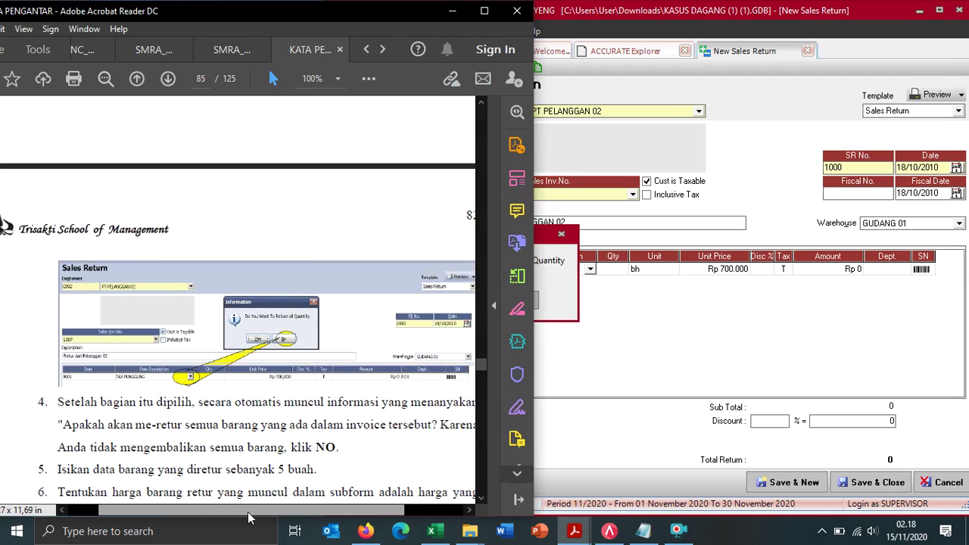
click(679, 394)
click(508, 301)
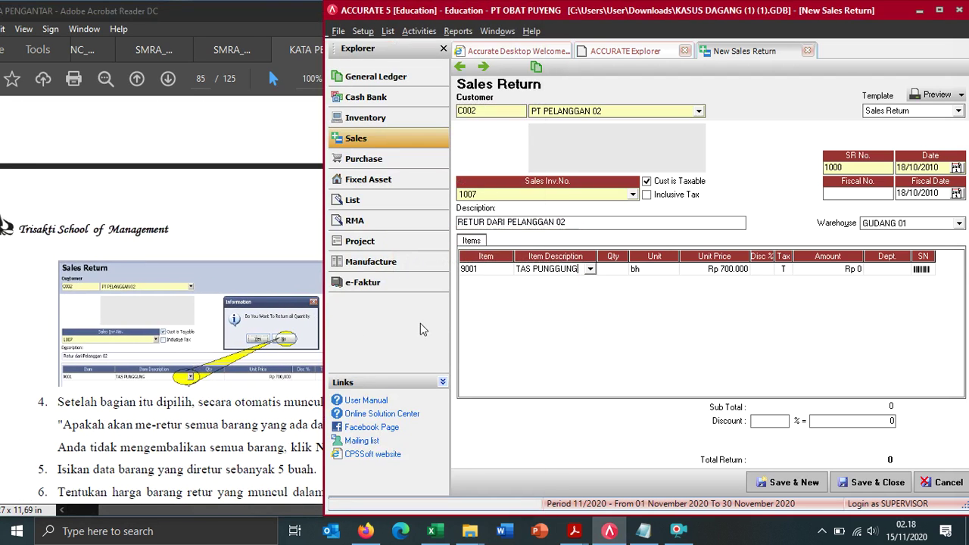
Step: Check the returned amount in the manual and set the TAS PUNGGUNG line's quantity to 5
scroll(229, 427, up, 4)
scroll(228, 428, down, 2)
click(218, 459)
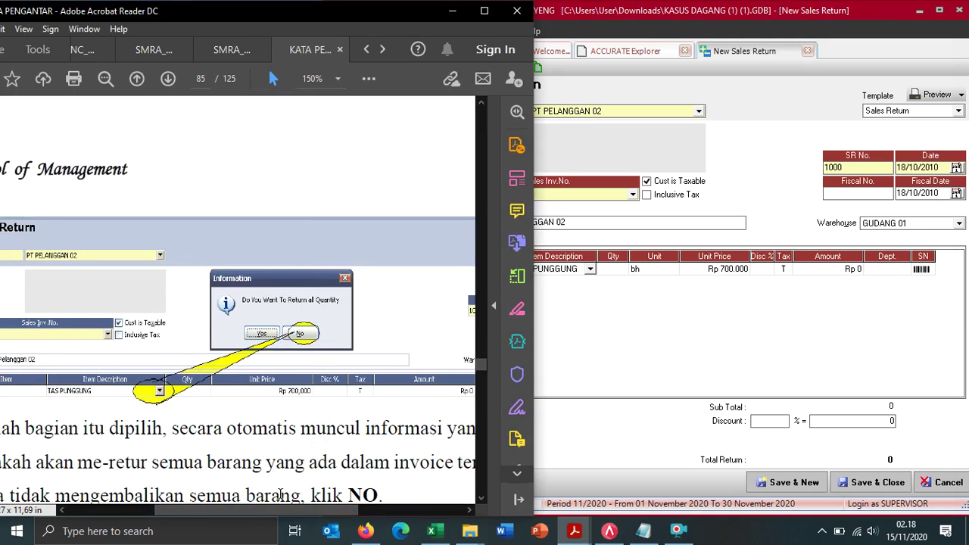
scroll(293, 449, down, 2)
scroll(207, 441, down, 2)
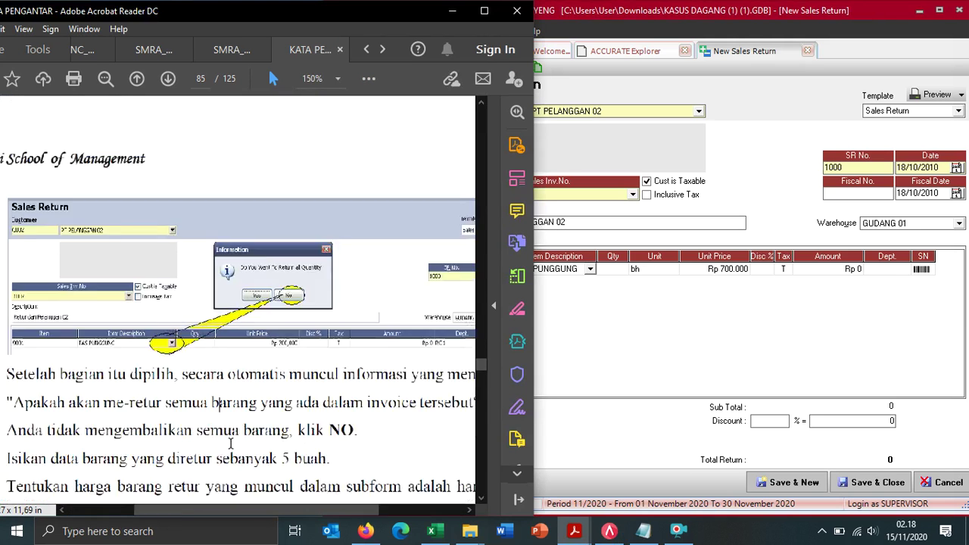
scroll(219, 429, up, 1)
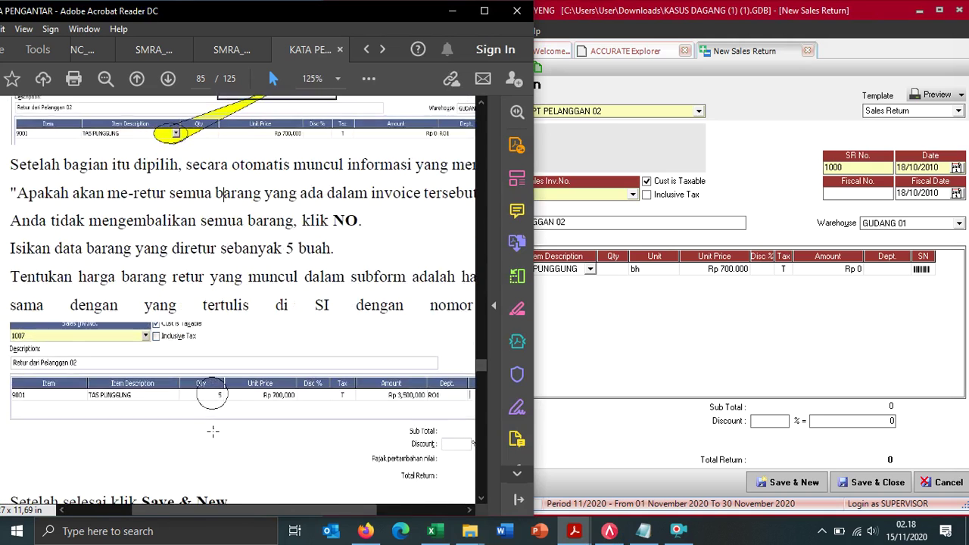
click(778, 317)
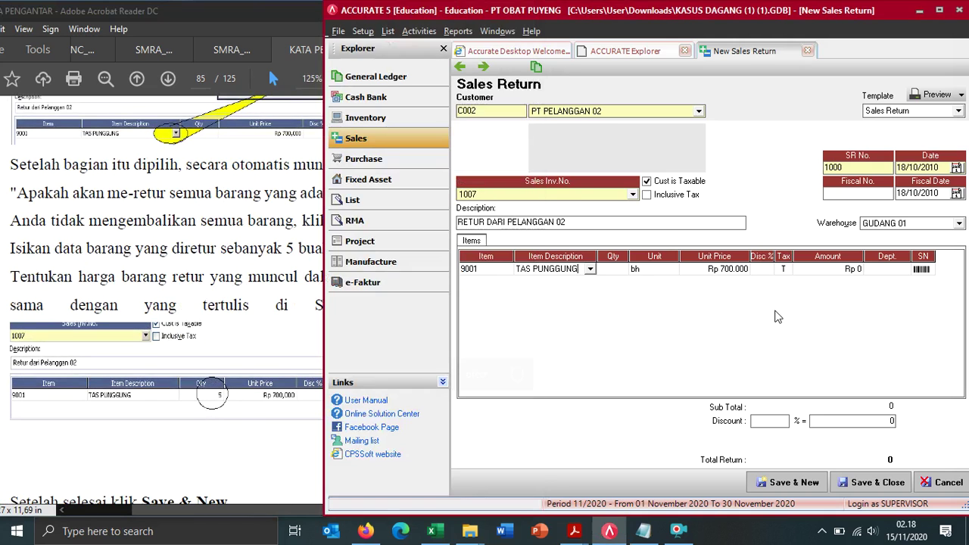
click(617, 270)
text(5)
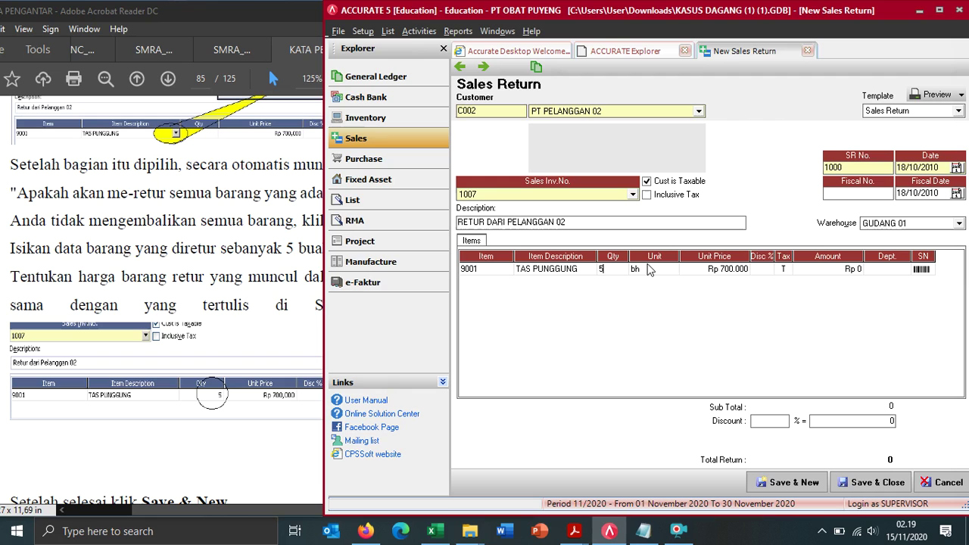
click(649, 272)
Step: Compare the totals with the manual's example, commit the item line, and save the return to begin a new one
click(273, 428)
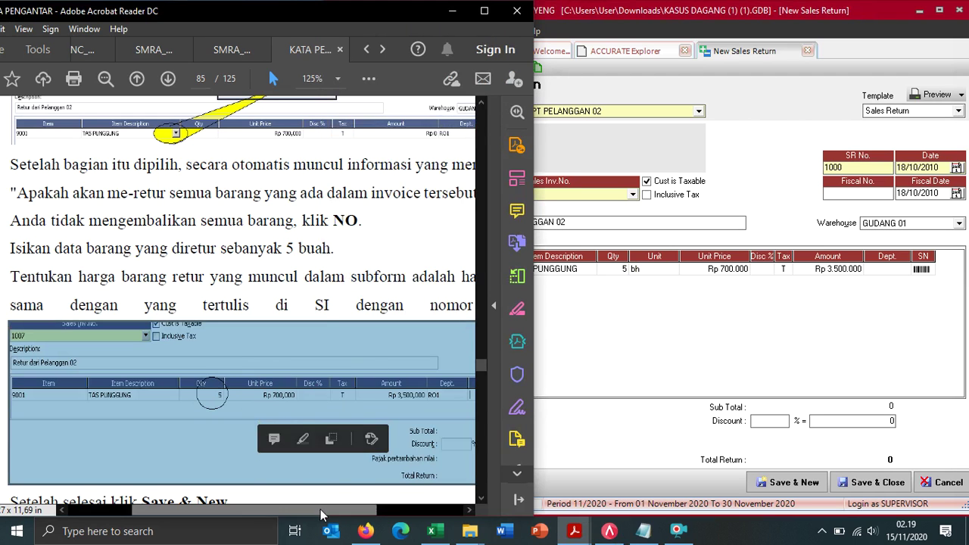
scroll(372, 495, right, 3)
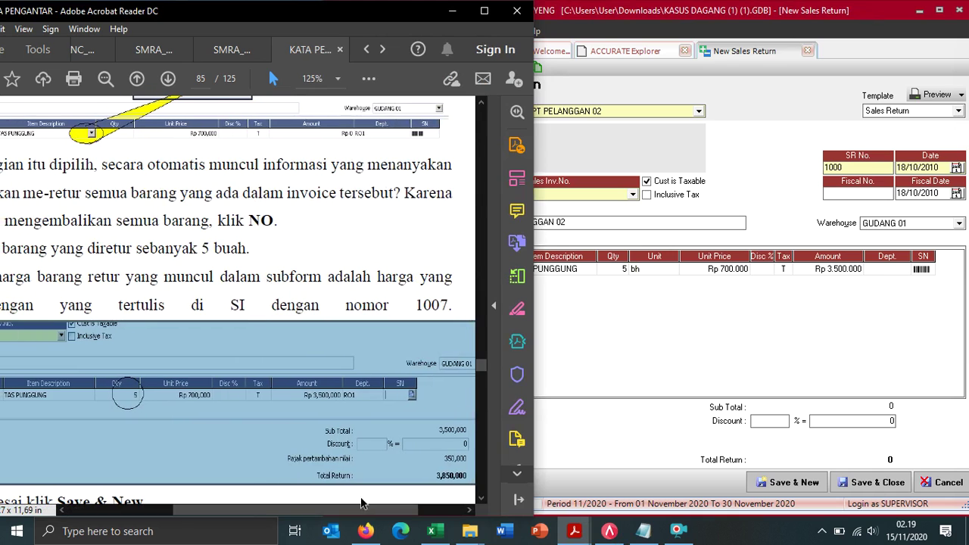
click(744, 274)
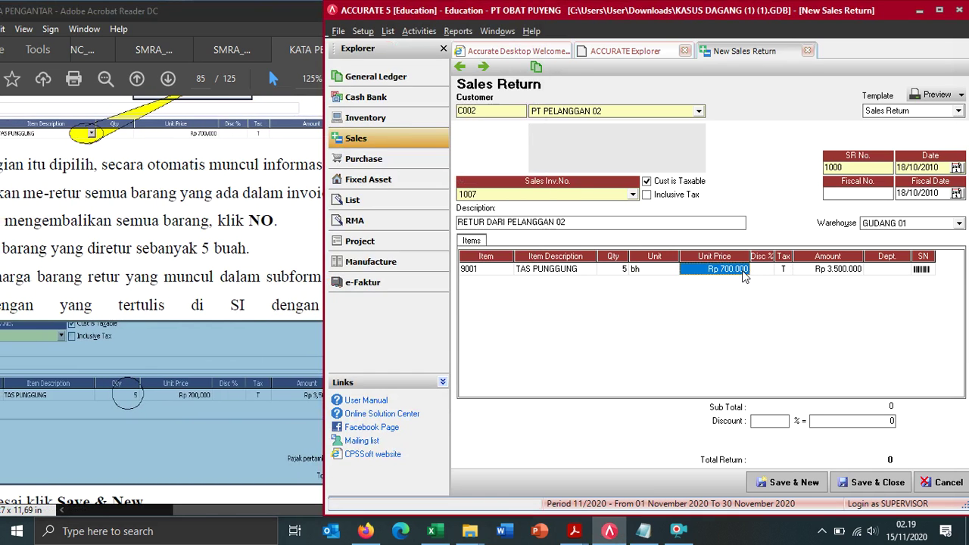
key(Tab)
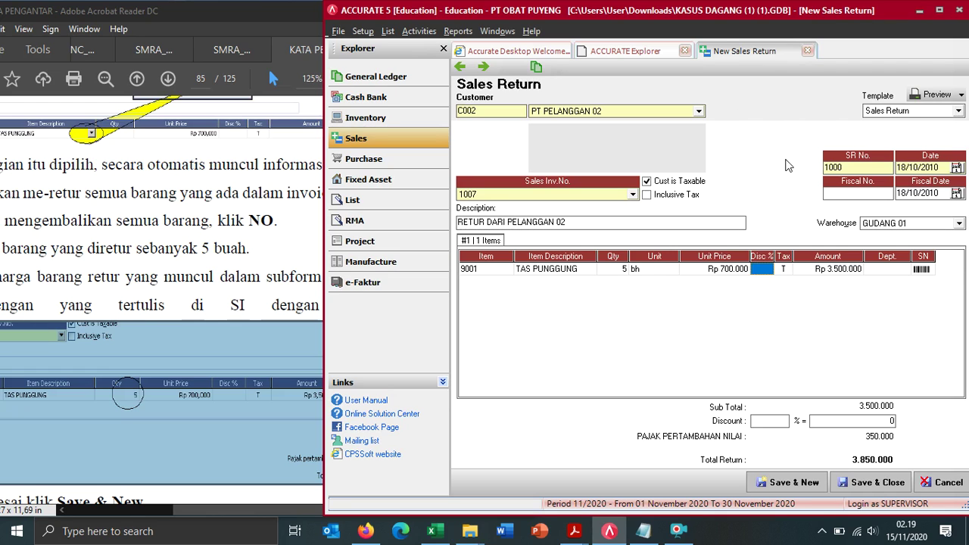
click(757, 482)
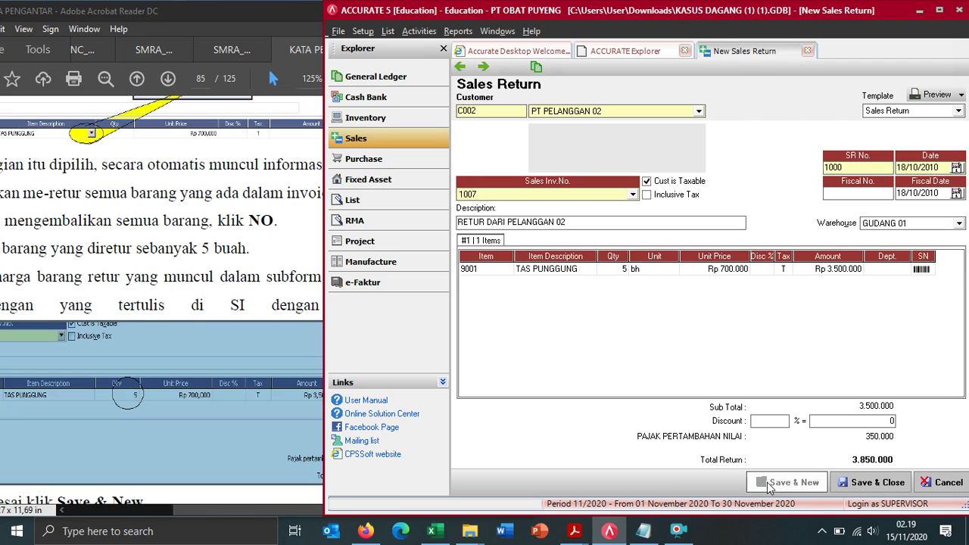
Step: Read the manual's end-of-return instruction and its section on sales returns from a delivery order without an invoice
click(218, 153)
scroll(217, 152, down, 2)
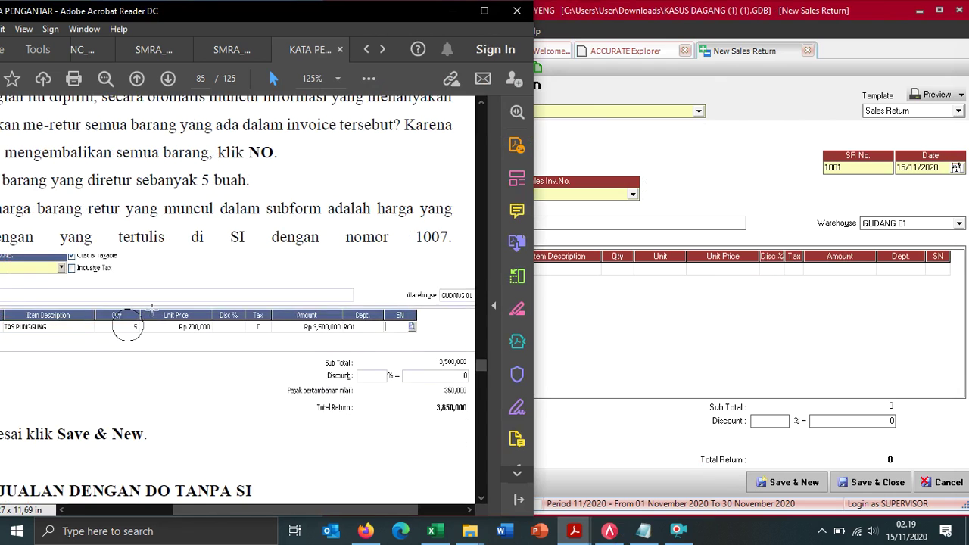
scroll(134, 347, down, 2)
scroll(134, 347, down, 2)
ctrl+scroll(131, 373, down, 3)
scroll(199, 411, down, 4)
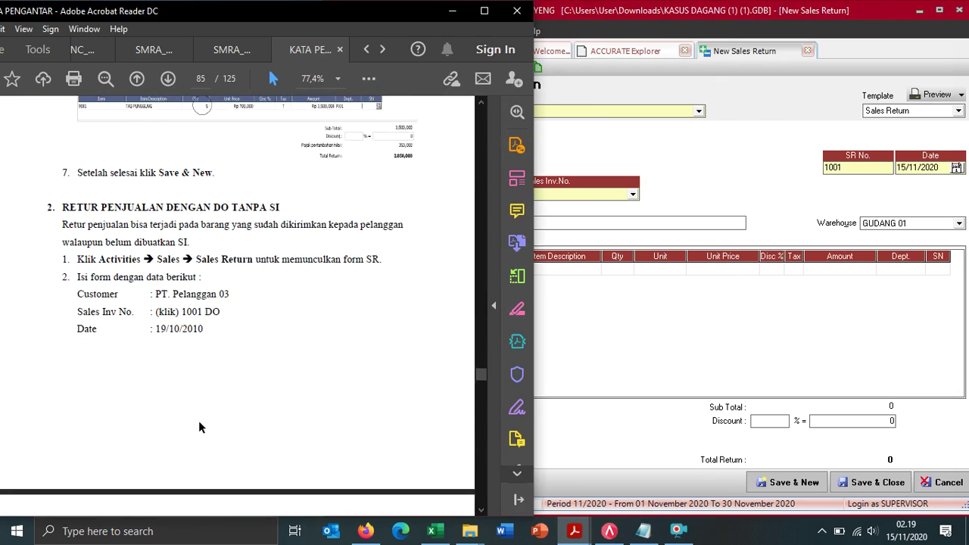
scroll(199, 411, down, 4)
scroll(198, 406, up, 1)
scroll(198, 407, up, 5)
ctrl+scroll(108, 350, up, 1)
ctrl+scroll(108, 349, up, 1)
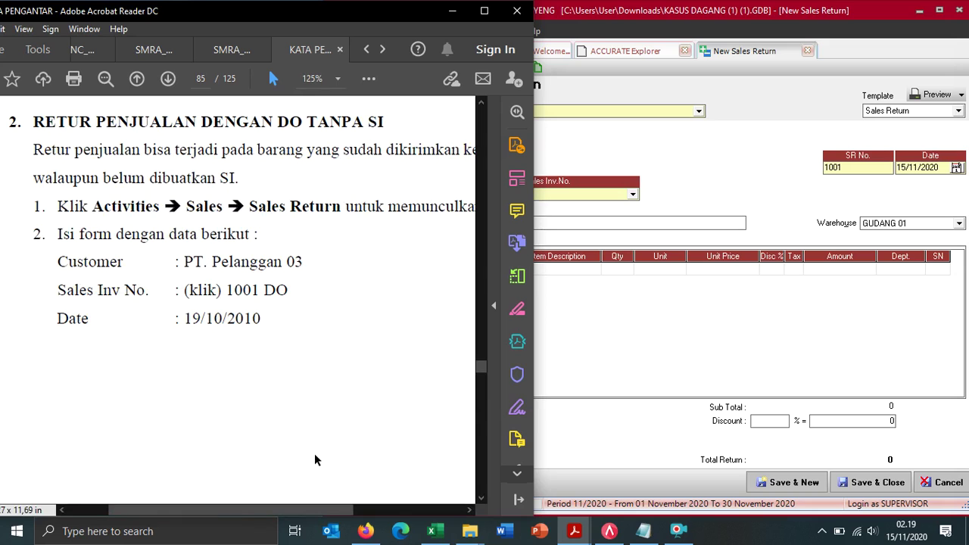
ctrl+scroll(296, 406, down, 1)
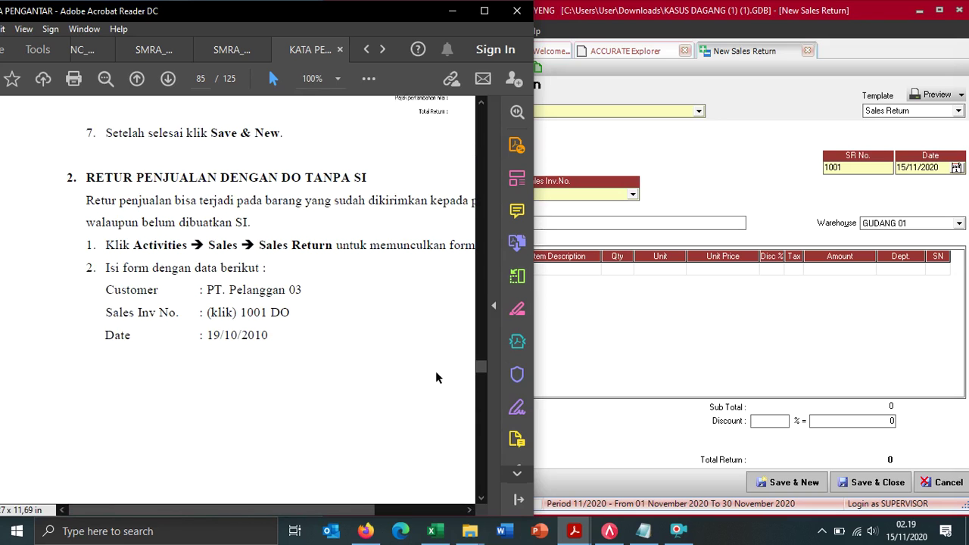
Step: Choose PT. PELANGGAN 03 as the customer of the new sales return
click(710, 362)
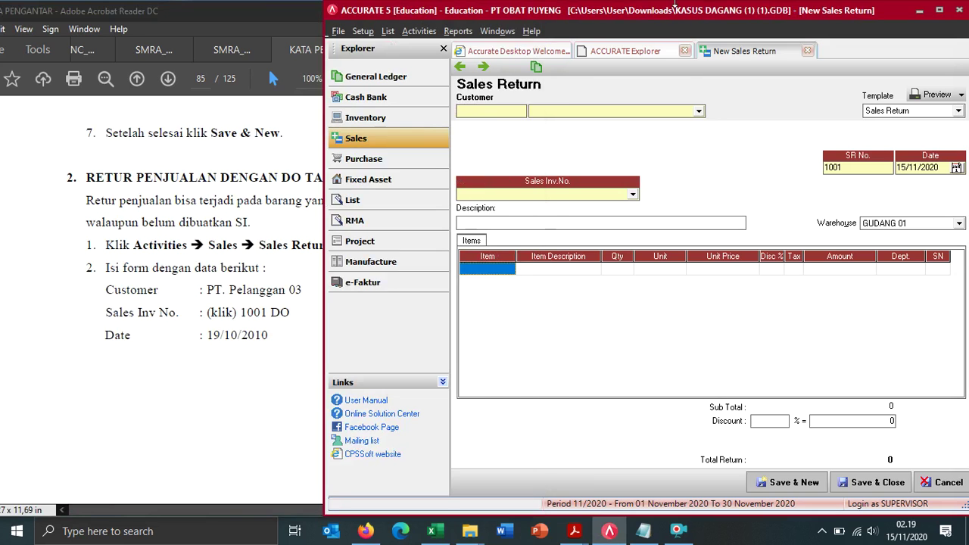
click(555, 115)
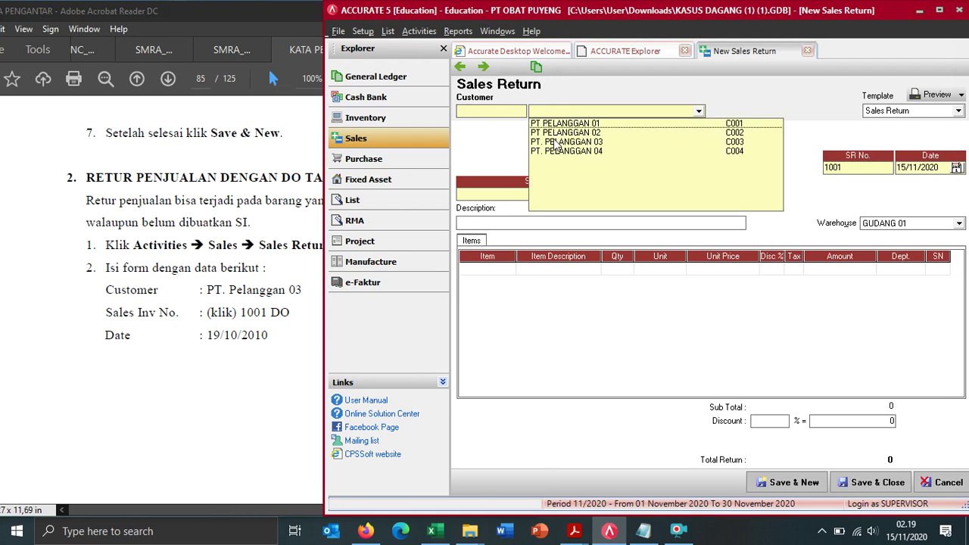
click(558, 139)
Step: Check the return date in the manual's example and set the sales return's date to 19/10/2010
click(298, 403)
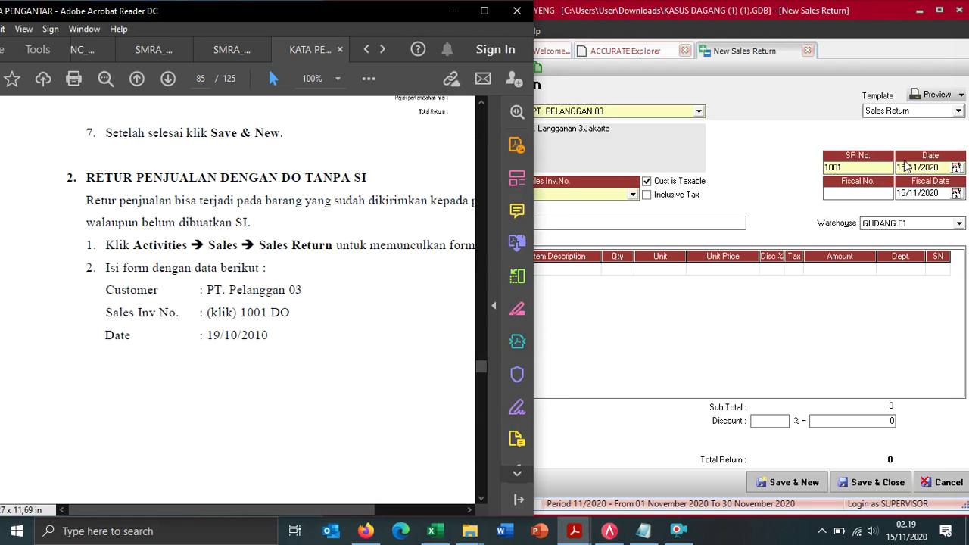
scroll(296, 329, down, 10)
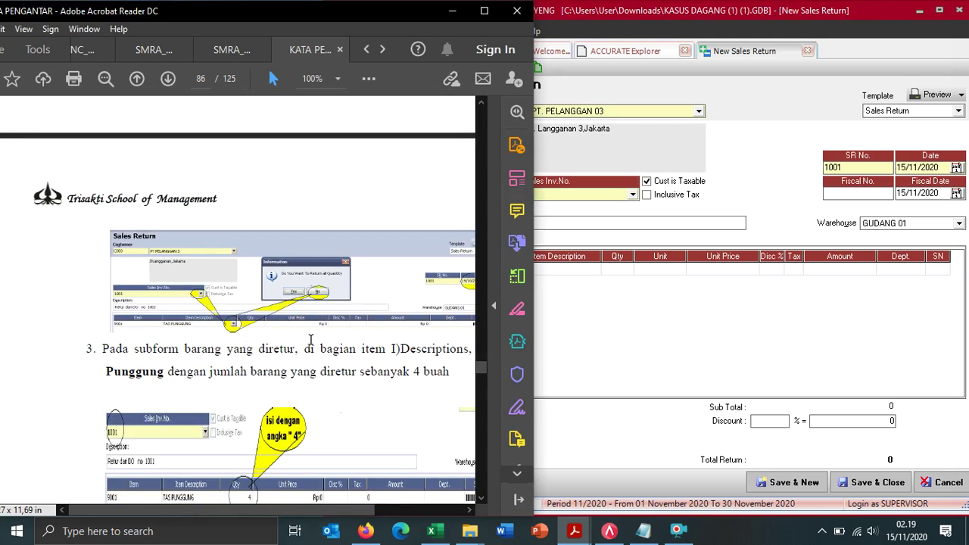
scroll(432, 362, up, 3)
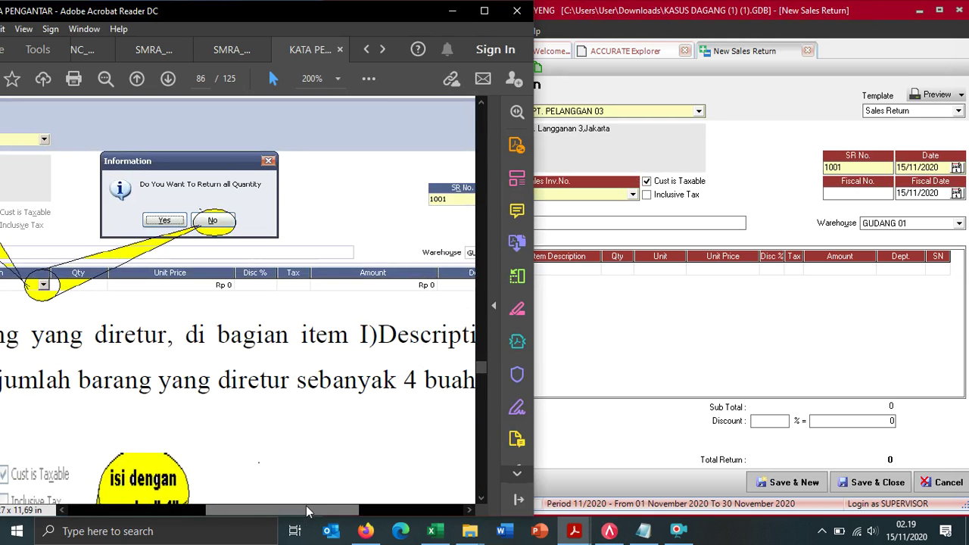
drag(309, 511, 375, 511)
scroll(275, 321, up, 1)
scroll(341, 265, up, 2)
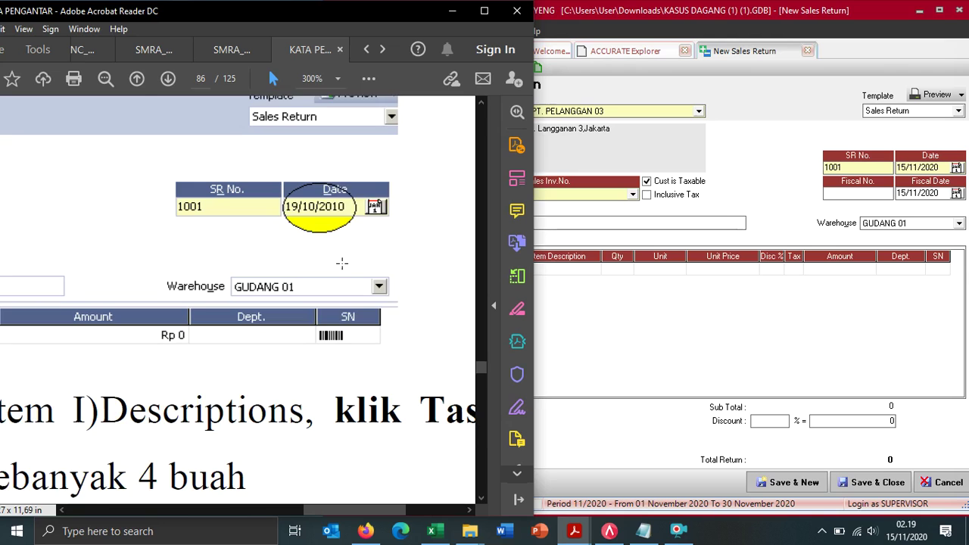
click(914, 169)
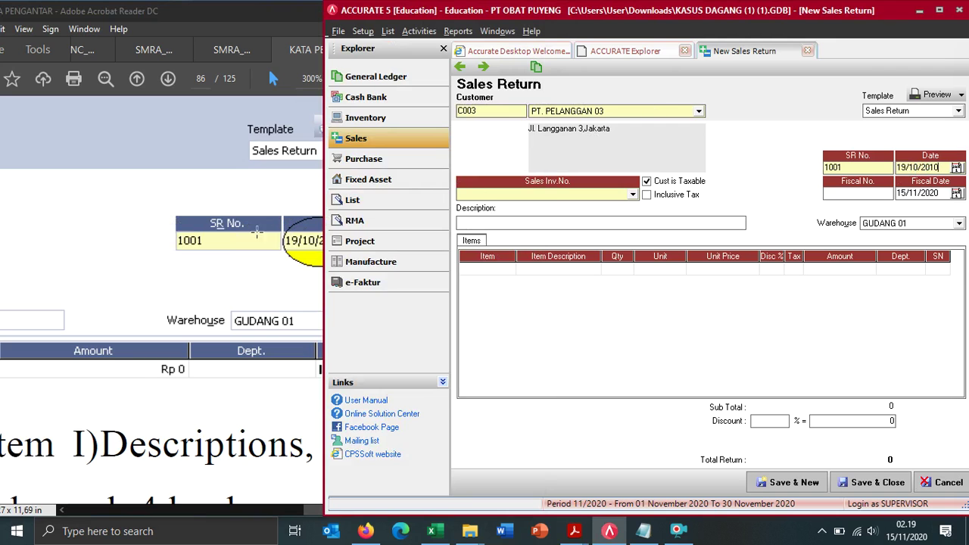
Step: Check the manual's example, base the return on delivery order 1001, and enter the description RETUR DARI DO 1001
scroll(199, 282, down, 2)
drag(225, 501, 115, 422)
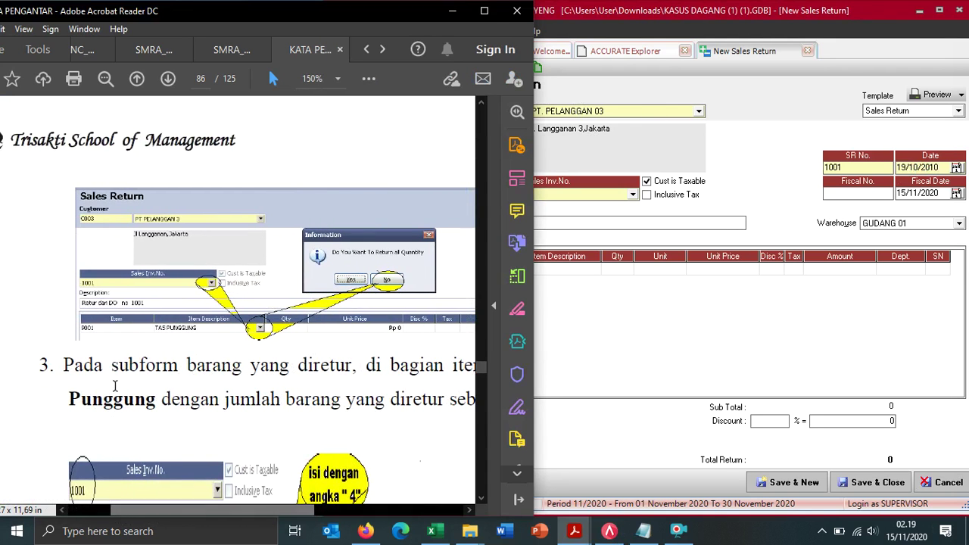
click(633, 195)
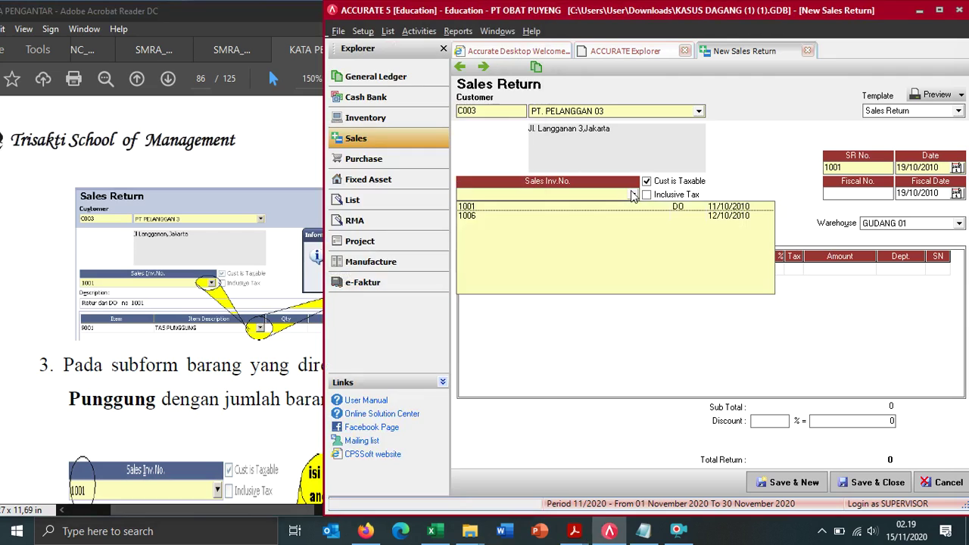
click(471, 208)
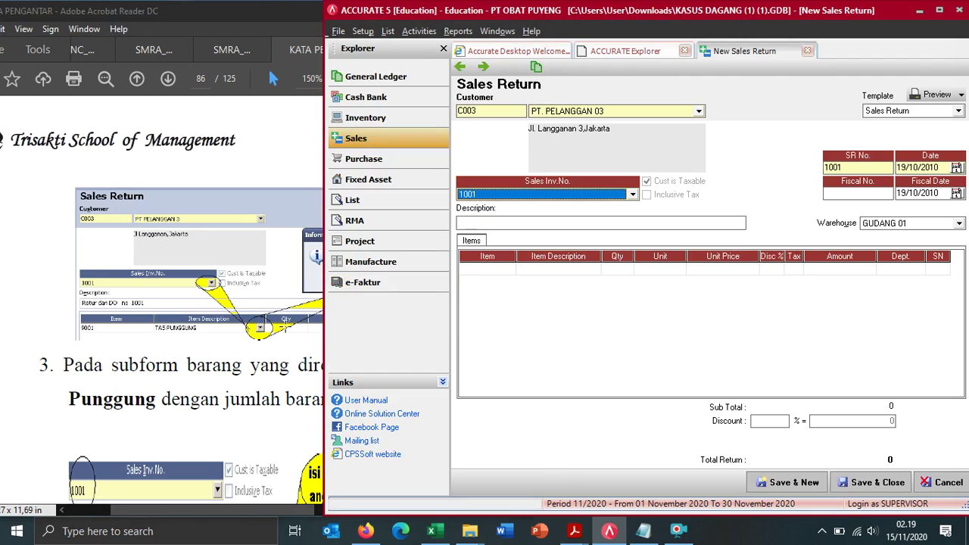
click(541, 223)
text(RE)
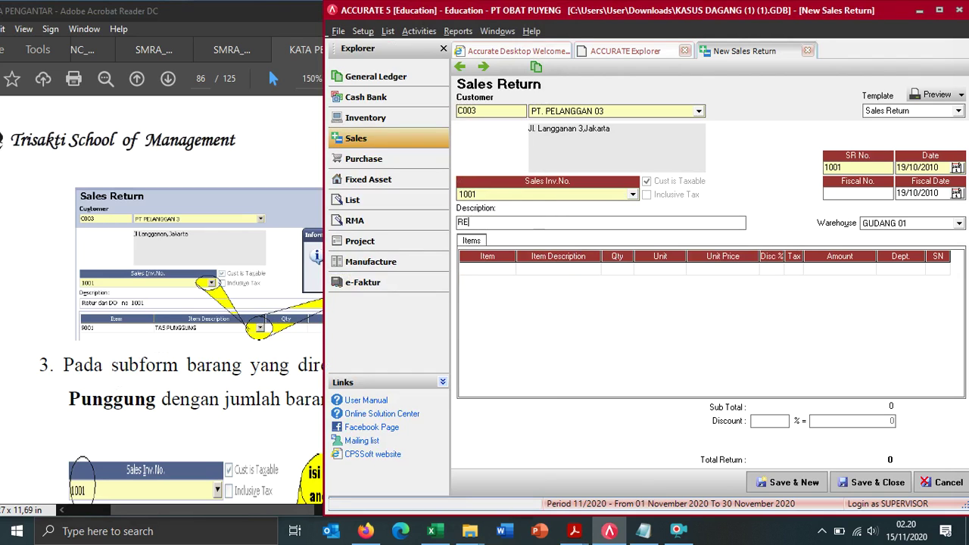
text(TUR DARI DO 1001)
Step: Add TAS PUNGGUNG through the item description, check the manual's example, and decline returning the full quantity
click(577, 271)
click(595, 268)
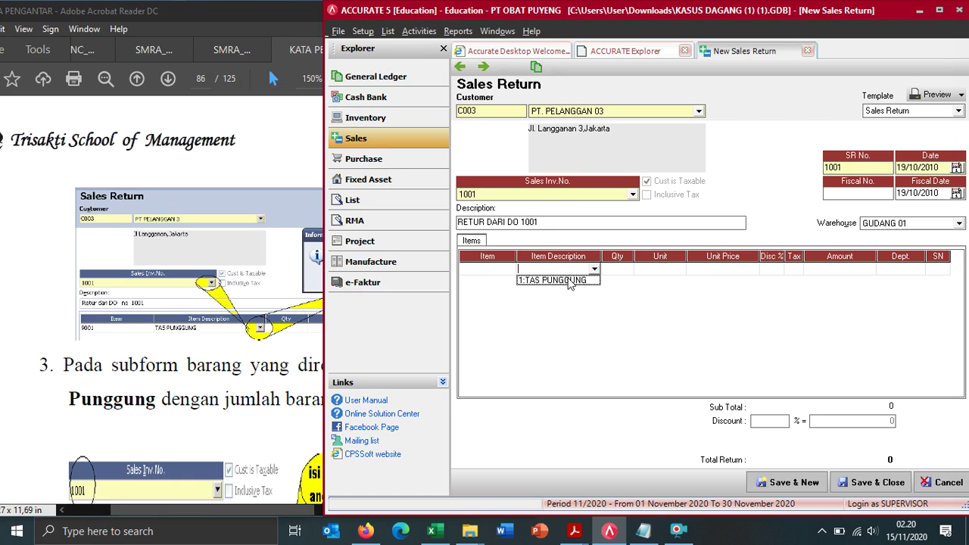
click(561, 281)
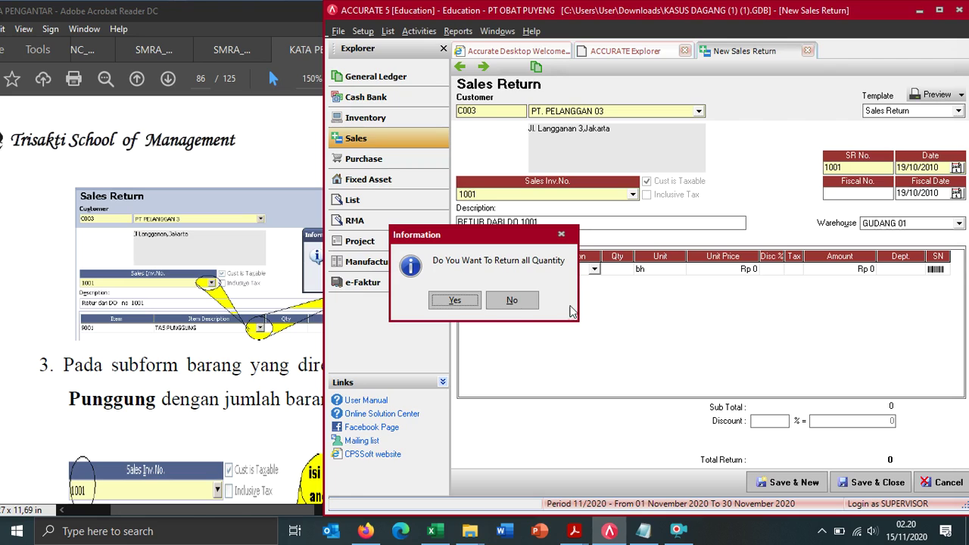
click(514, 301)
click(280, 333)
scroll(280, 390, down, 3)
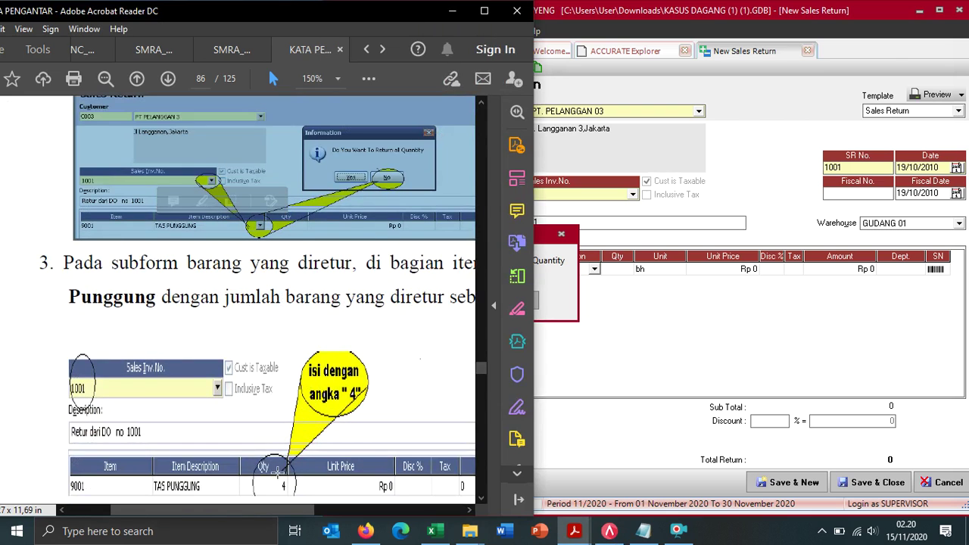
scroll(280, 390, down, 1)
click(603, 329)
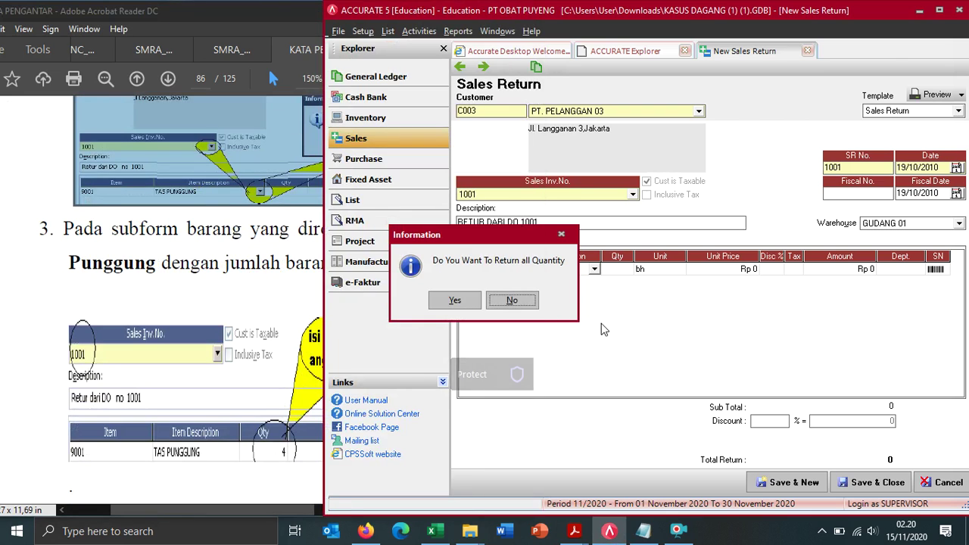
click(512, 301)
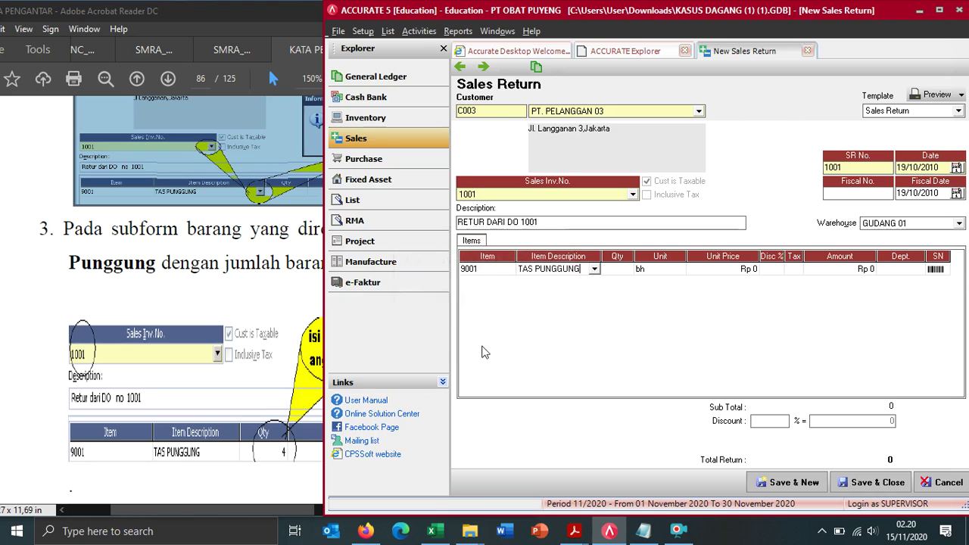
Step: Check the returned amount in the manual and set the TAS PUNGGUNG line's quantity to 4
click(156, 252)
ctrl+scroll(331, 321, down, 3)
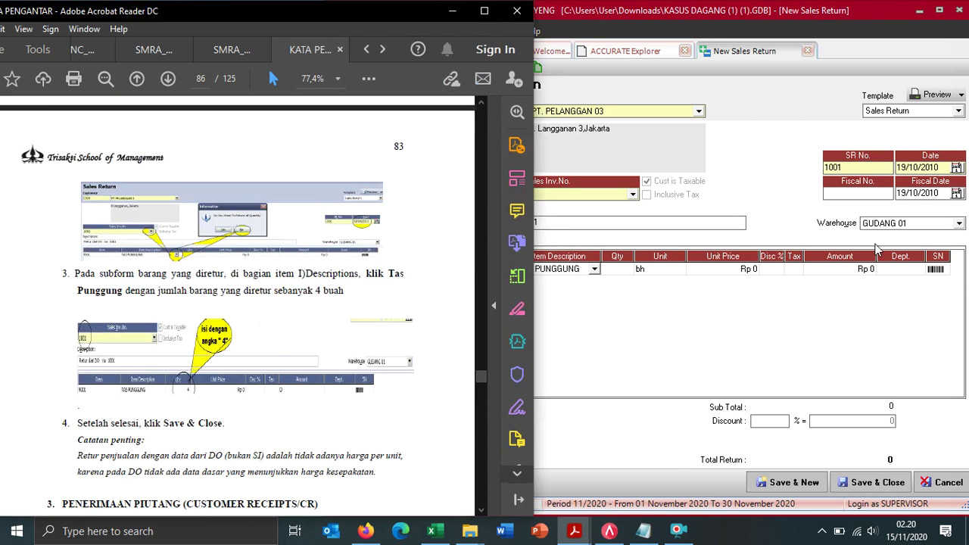
click(629, 271)
text(4)
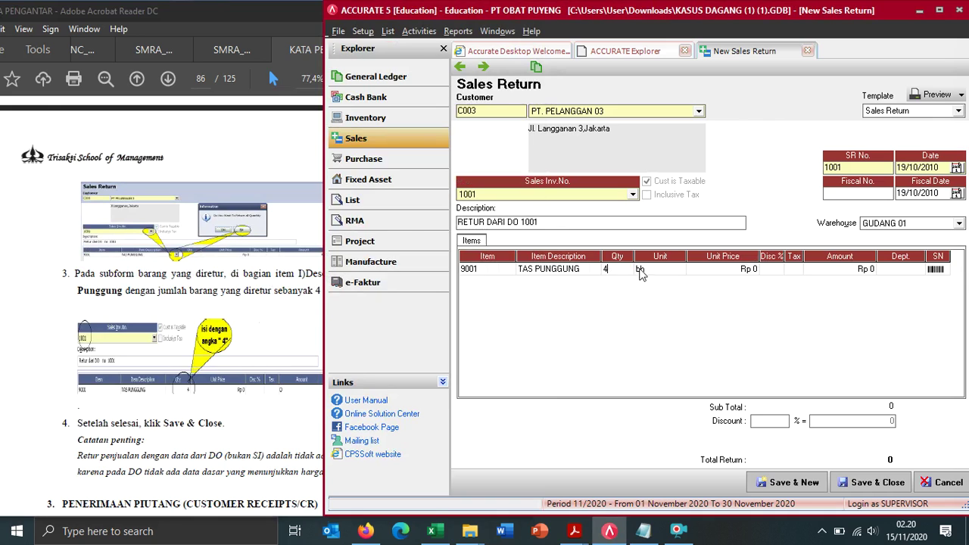
key(Tab)
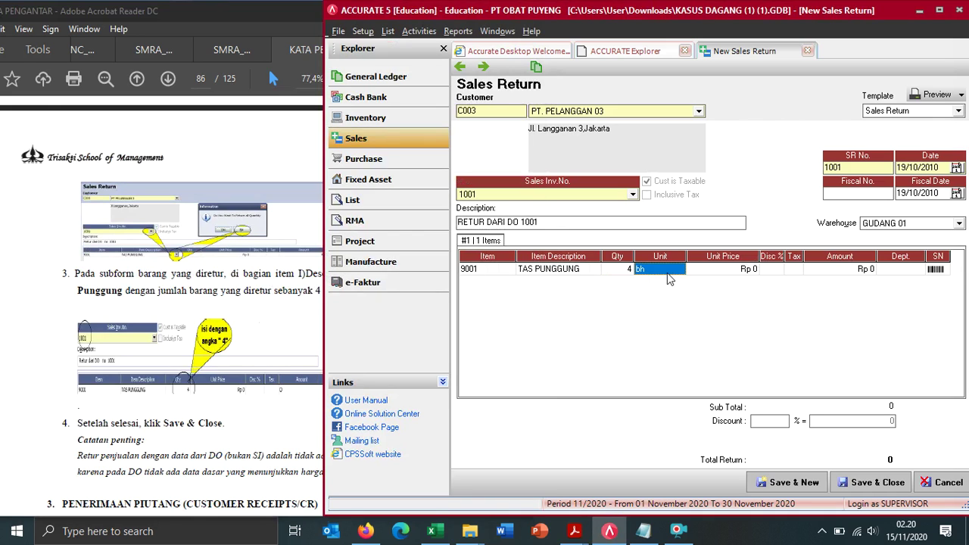
Step: Compare the line's unit price and amount with the manual's note on delivery-order returns, and save and close the return
click(94, 358)
scroll(327, 357, down, 2)
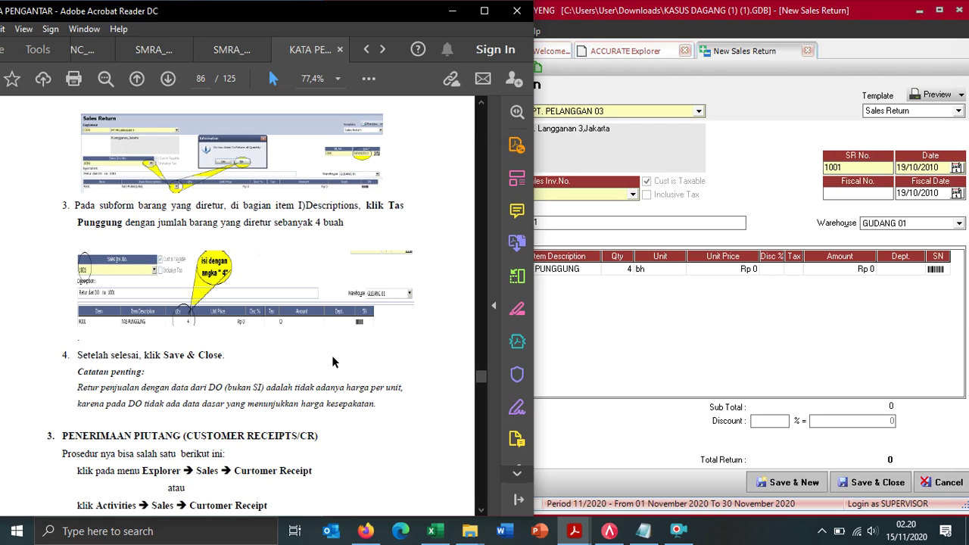
click(750, 272)
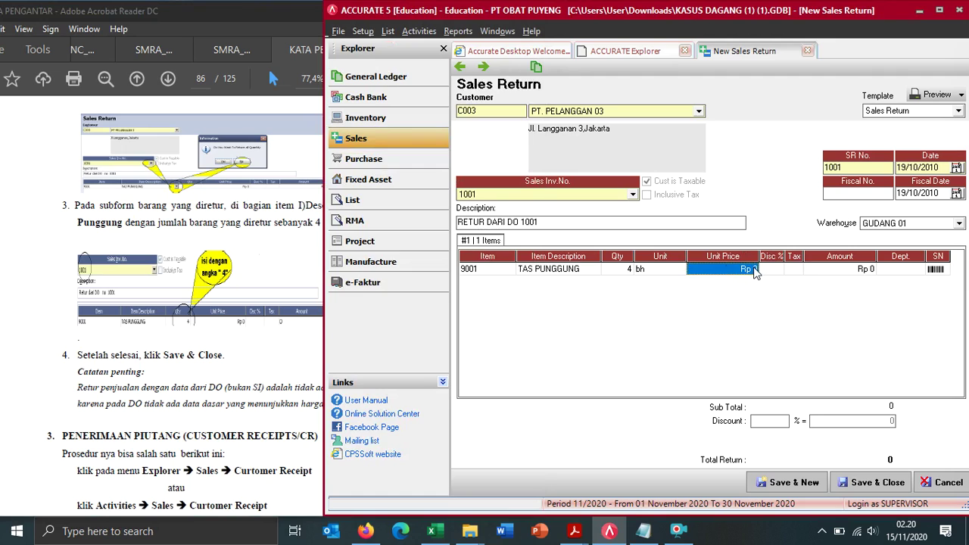
click(2, 366)
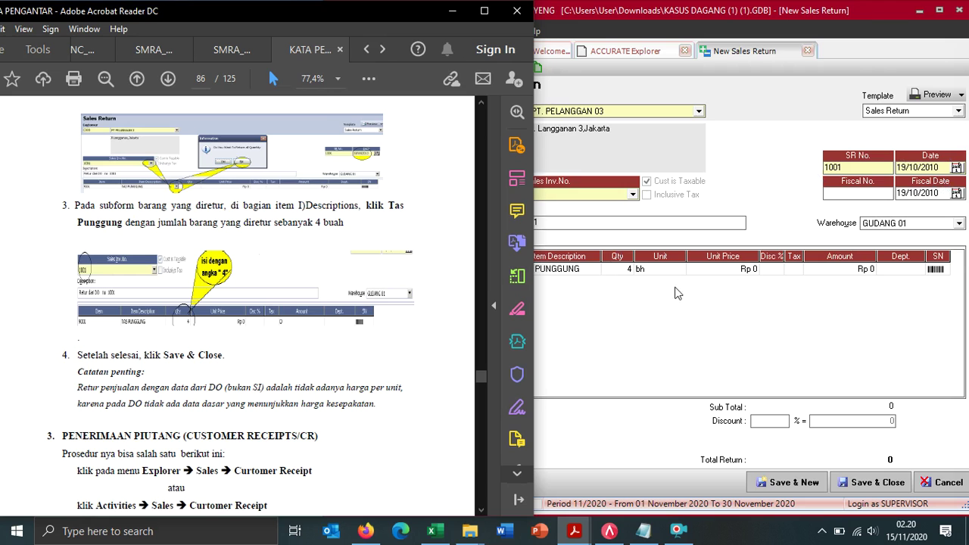
click(869, 272)
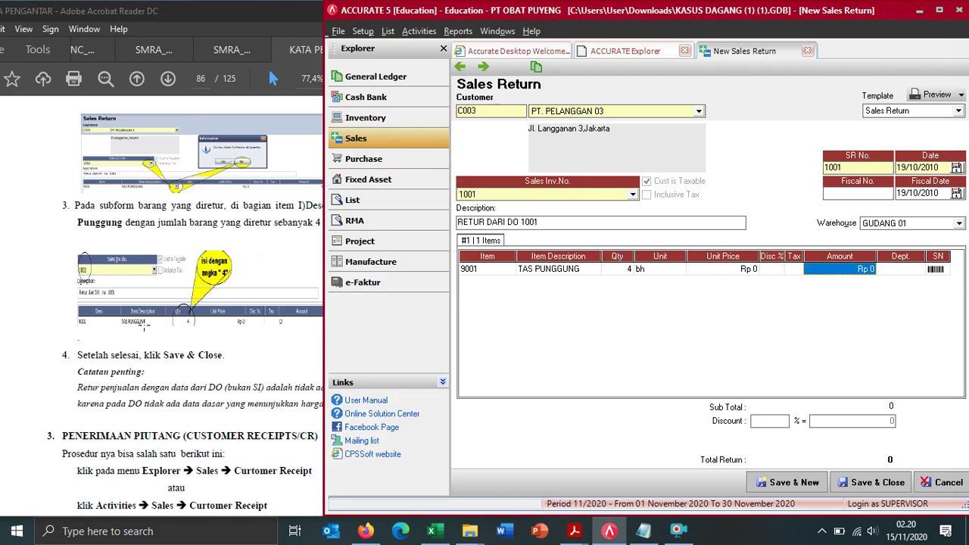
scroll(13, 349, down, 1)
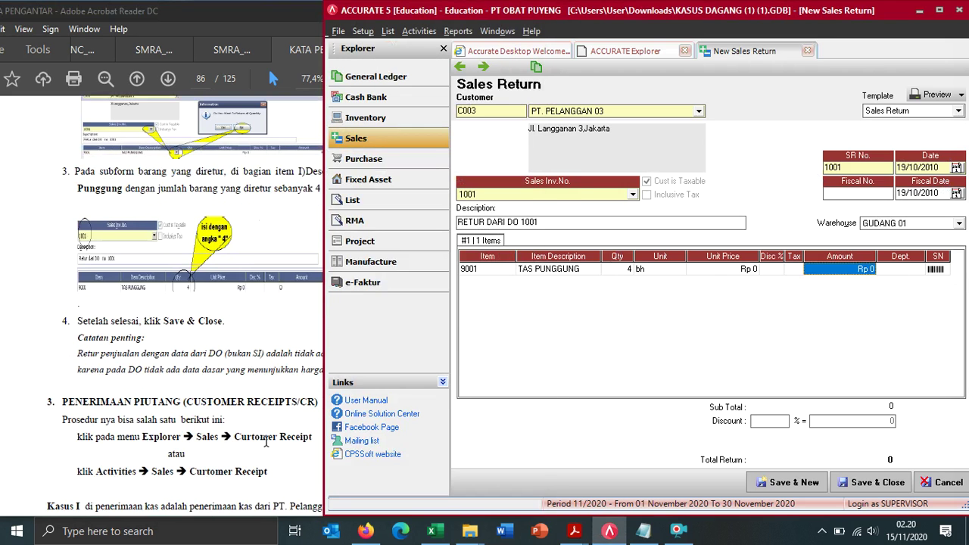
click(878, 482)
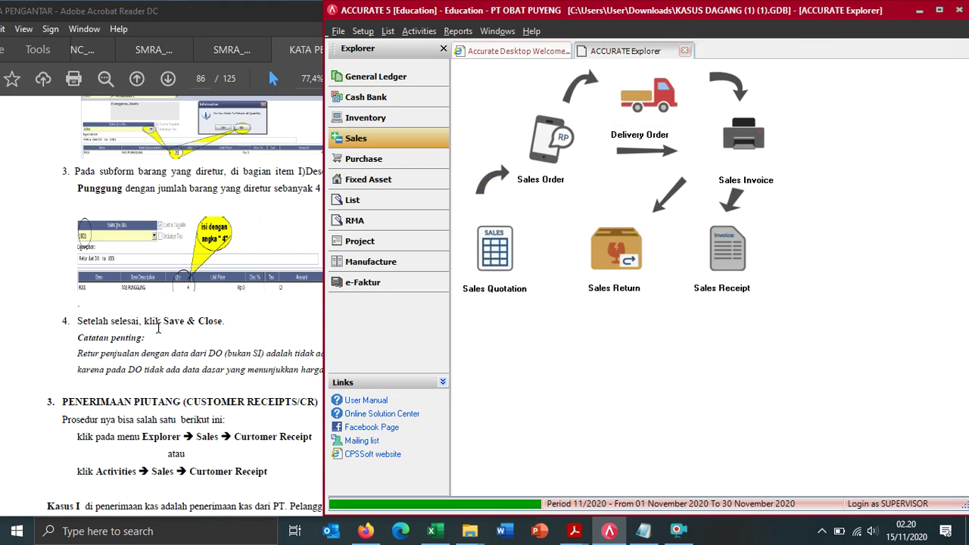
Step: Read the manual's customer receipts section and open a new customer receipt form
scroll(209, 360, down, 2)
click(210, 360)
scroll(406, 364, down, 3)
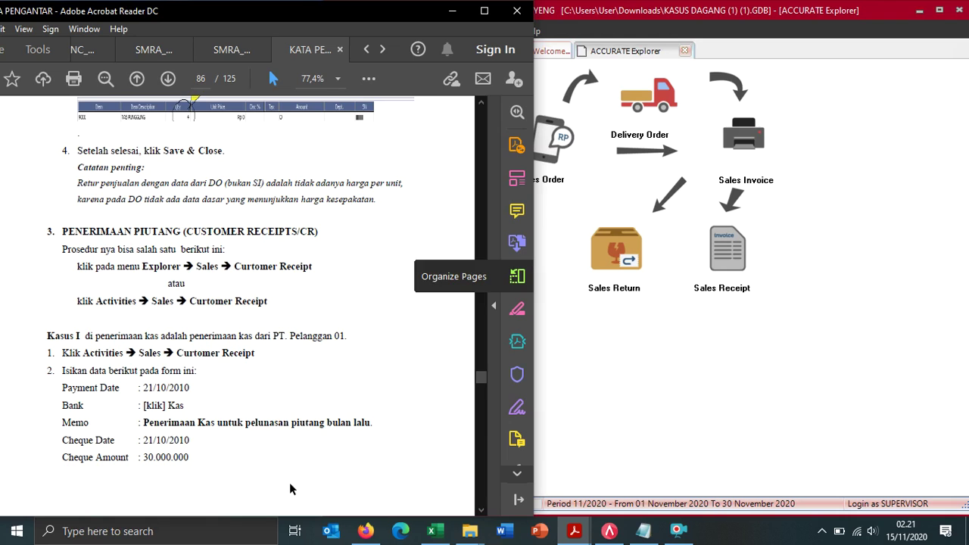
click(846, 209)
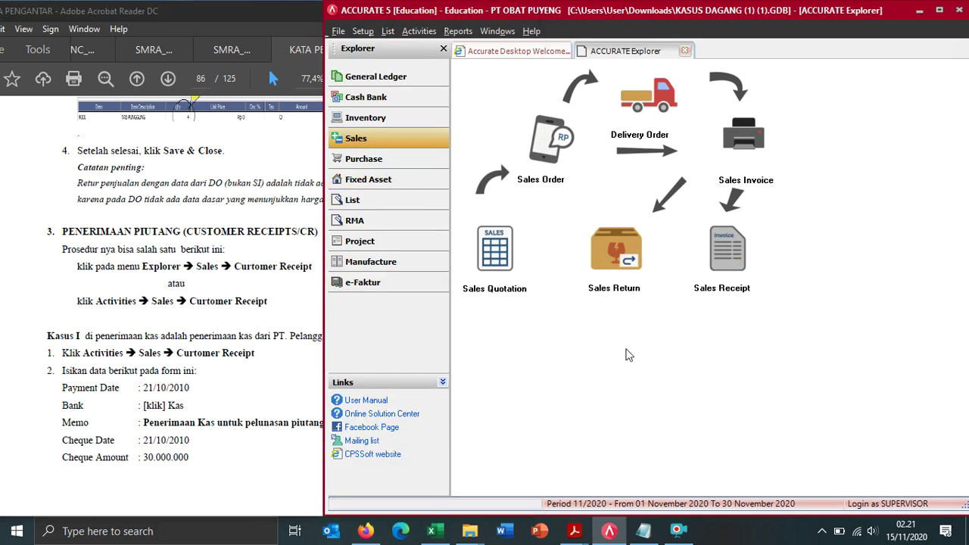
click(738, 277)
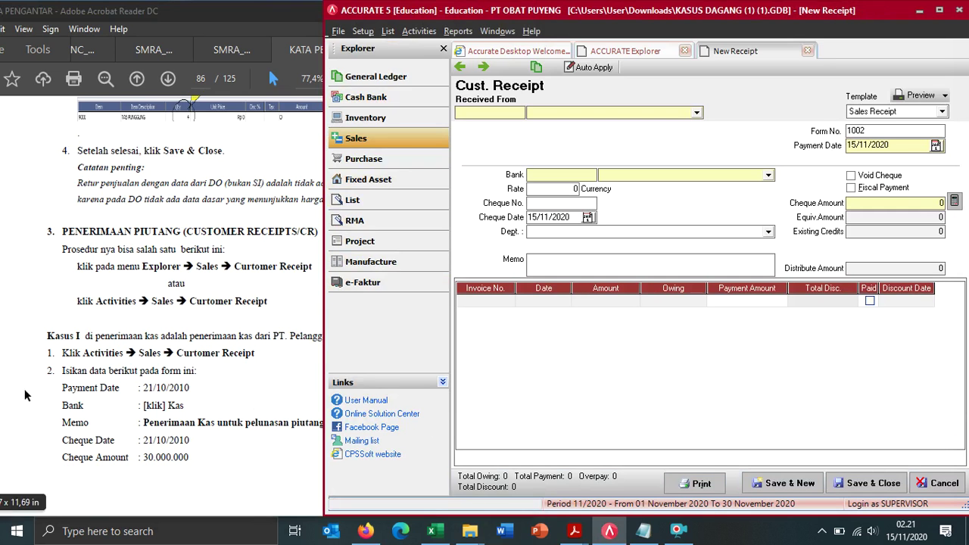
Step: Read the manual's Kasus I data and choose PT PELANGGAN 01 as the customer the receipt is received from
scroll(71, 327, down, 2)
scroll(164, 349, down, 1)
click(276, 331)
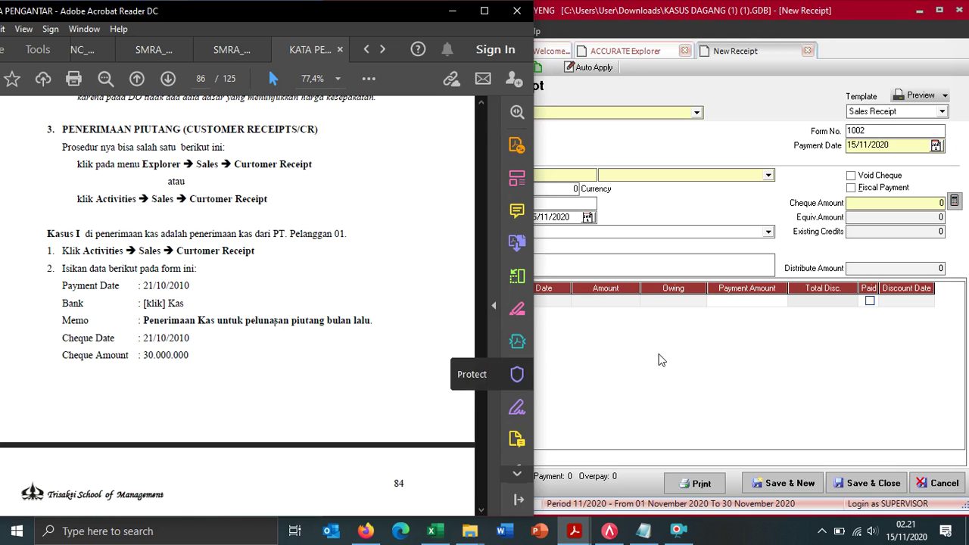
click(670, 379)
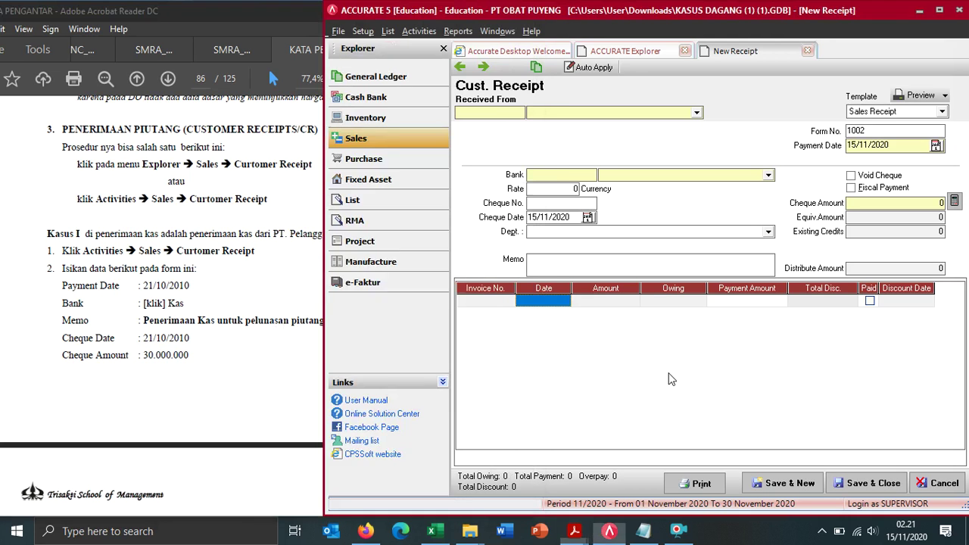
click(583, 112)
click(547, 133)
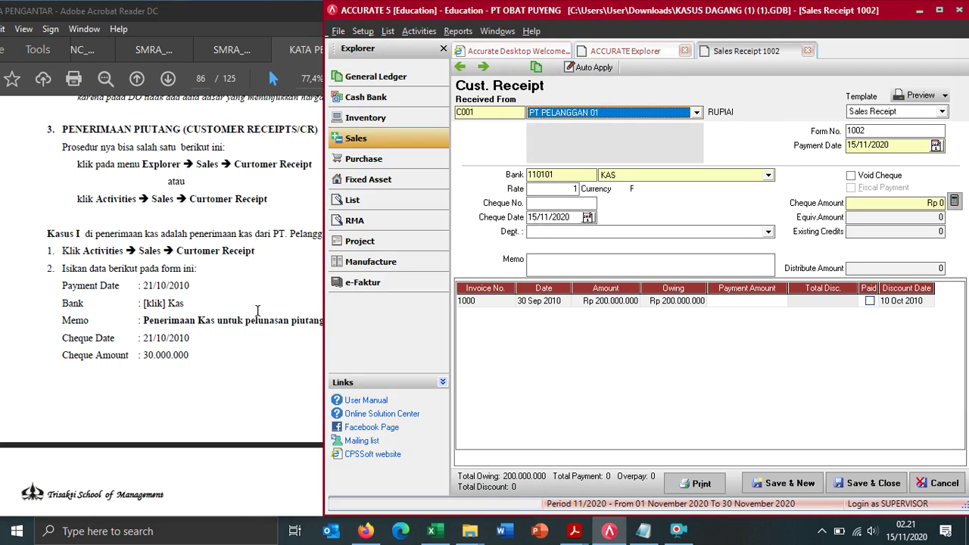
Step: Check the manual's Kasus I sample receipt and set the payment date to 21/10/2010
scroll(257, 310, down, 5)
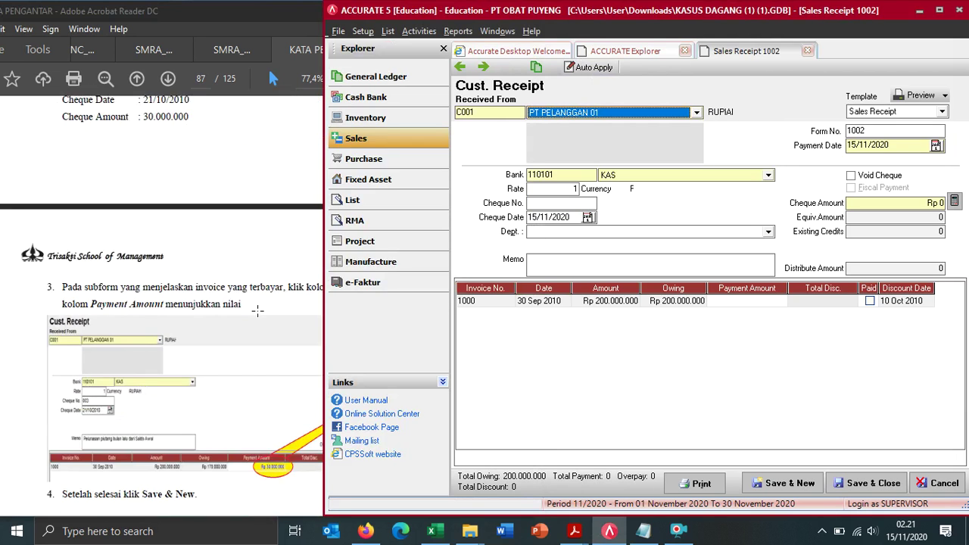
scroll(255, 318, up, 2)
scroll(253, 325, up, 2)
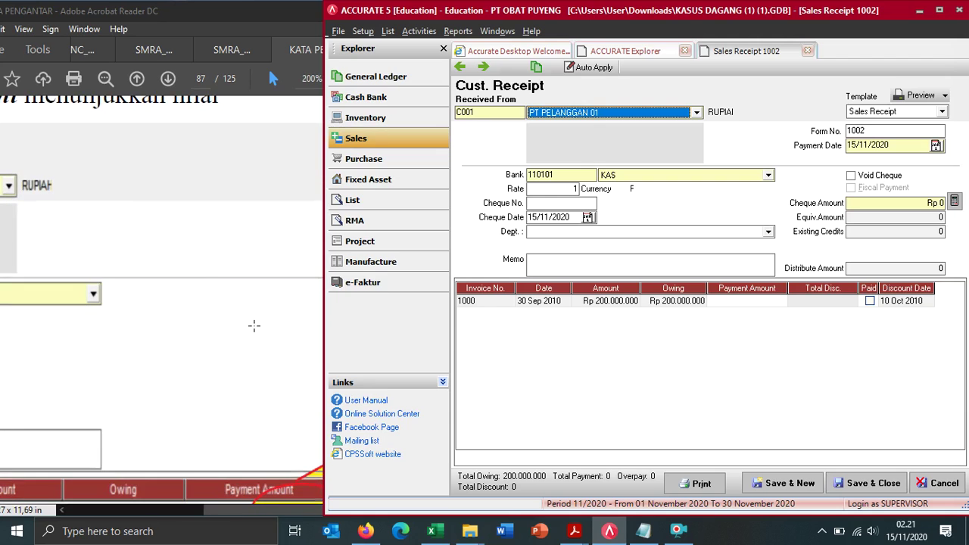
click(233, 512)
drag(233, 512, 286, 511)
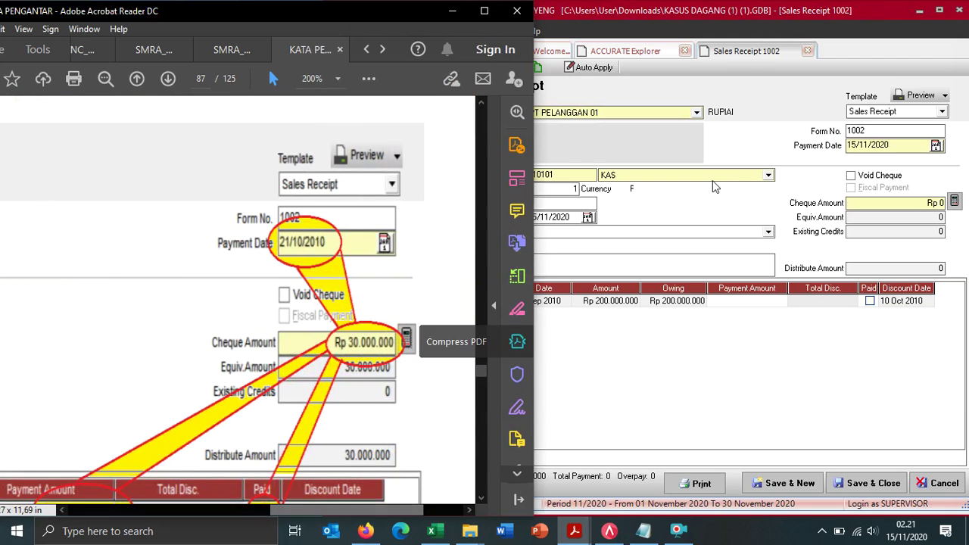
click(855, 148)
click(856, 148)
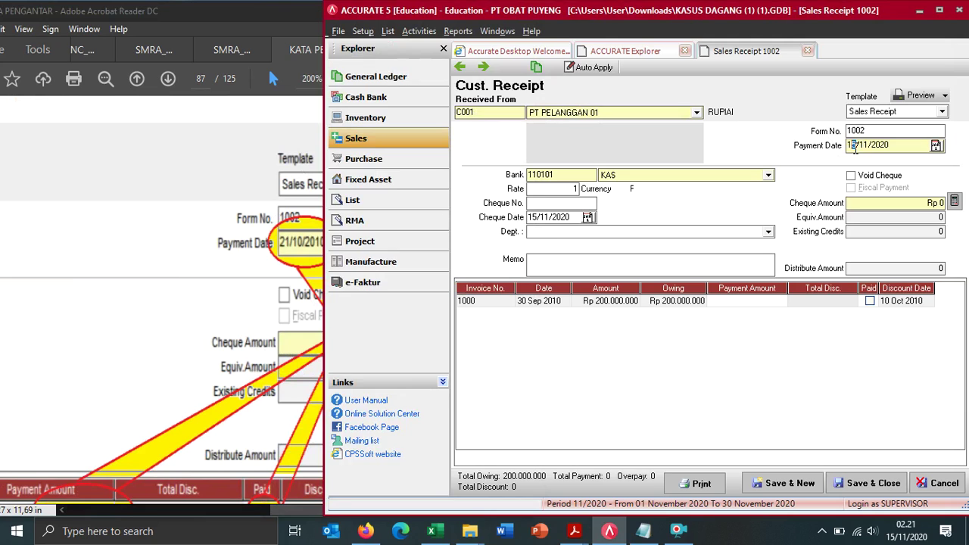
text(21/10/2010)
Step: Following the manual's sample, enter cheque number 003, cheque date 21/10/2010 and memo PELUNASAN PIUTANG BULAN LALU DARI SALDO AWAL
scroll(162, 380, down, 1)
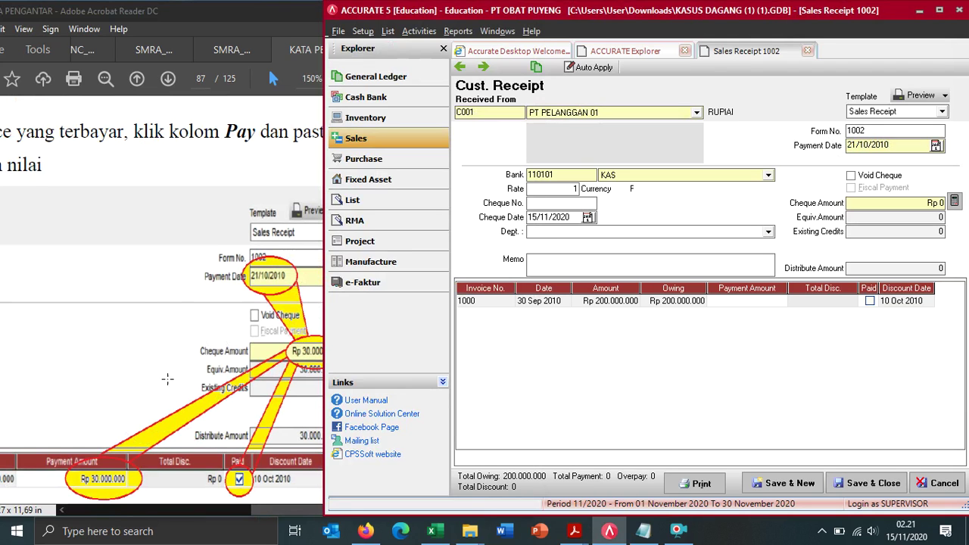
click(274, 507)
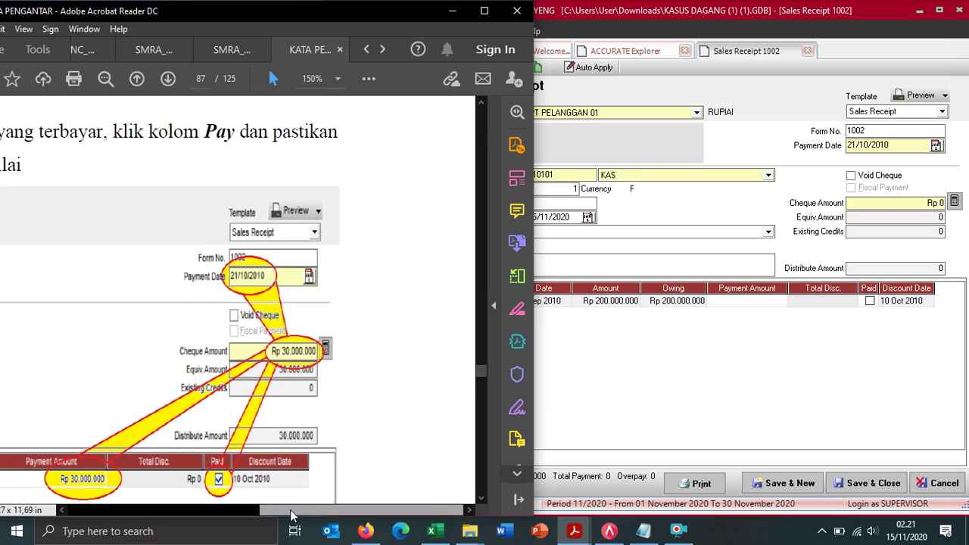
drag(290, 510, 137, 534)
click(599, 406)
scroll(17, 354, down, 1)
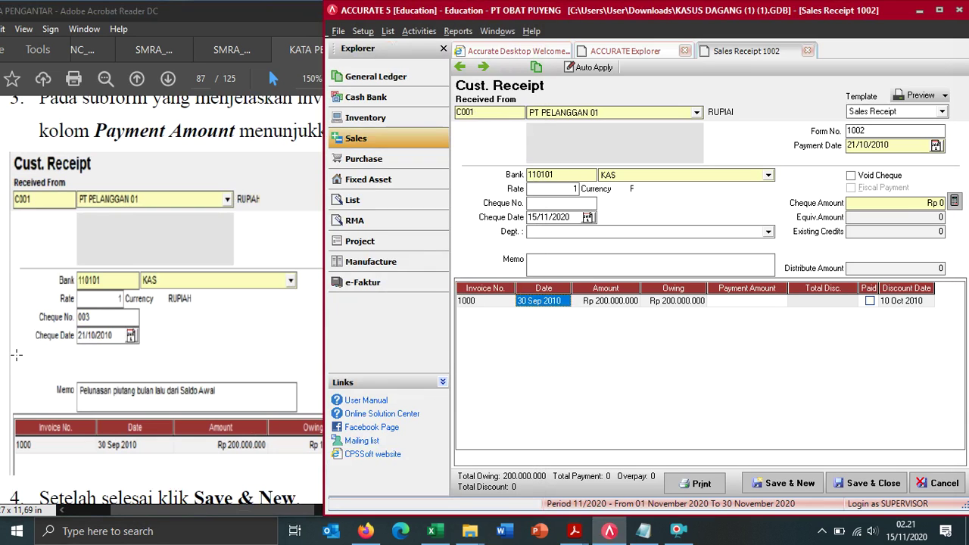
click(543, 203)
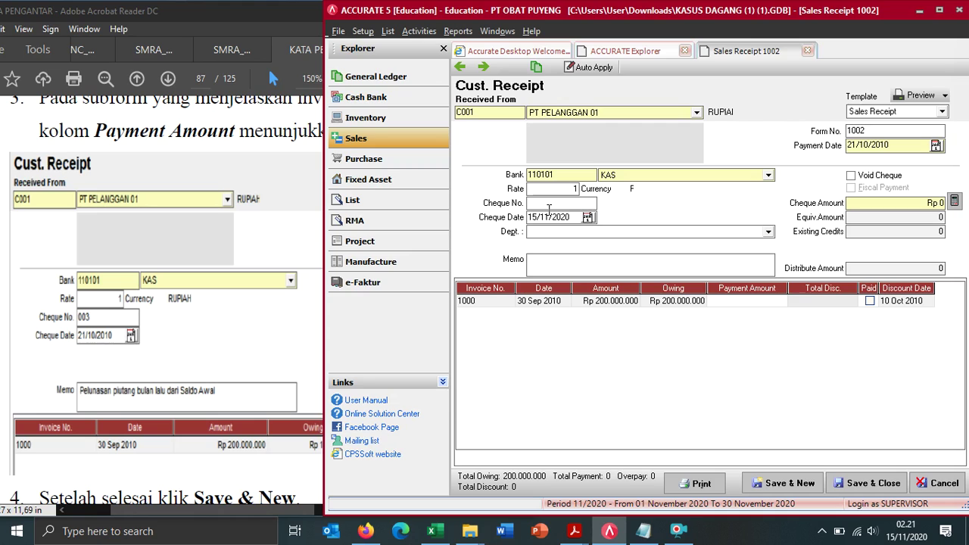
text(003)
text(02010)
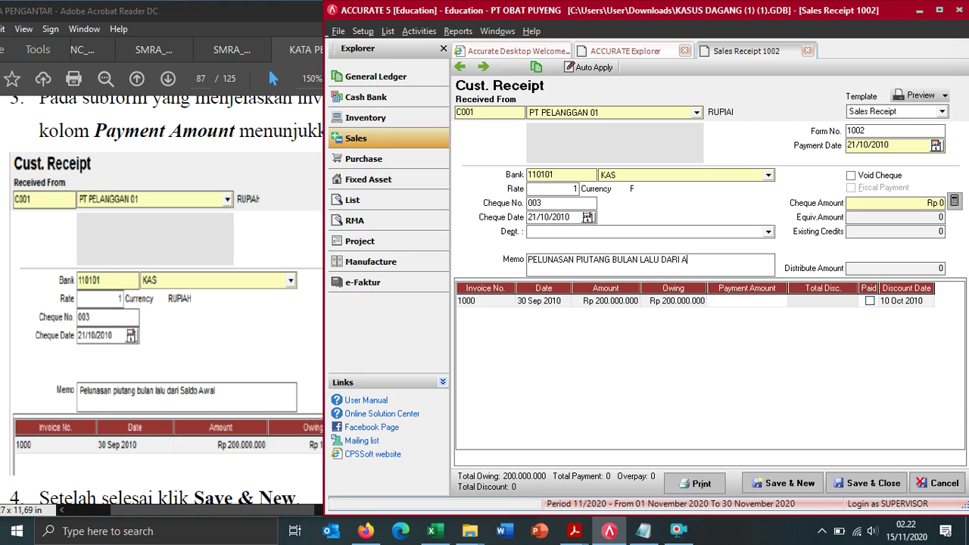
text(SALDO AW)
Step: Check the payment amount in the manual's sample and enter a payment of 30000000 against invoice 1000
scroll(196, 454, down, 1)
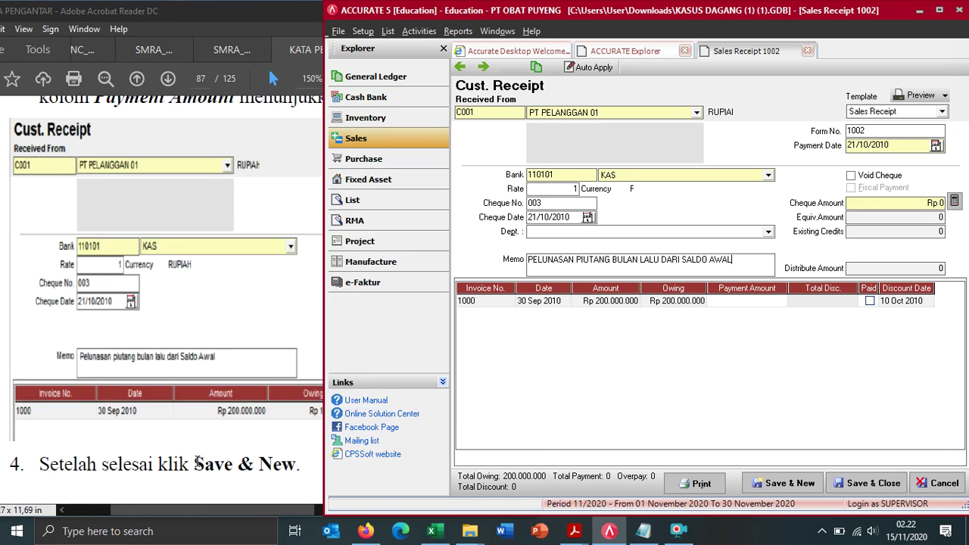
click(261, 489)
drag(260, 509, 302, 521)
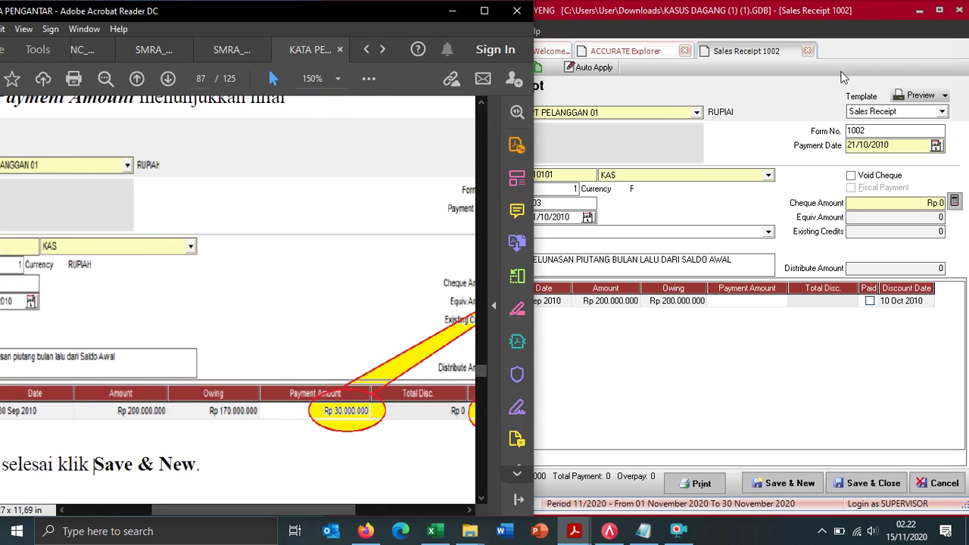
click(732, 303)
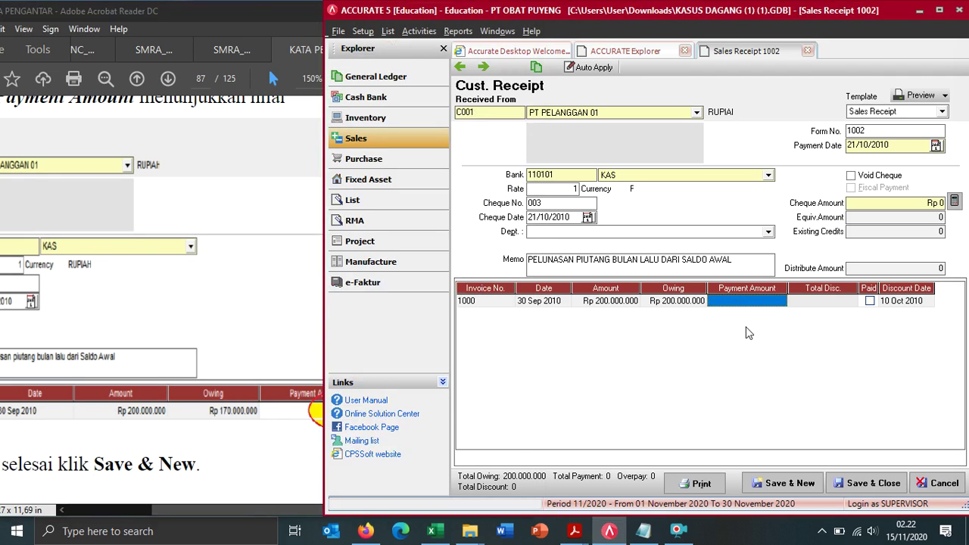
drag(239, 506, 560, 421)
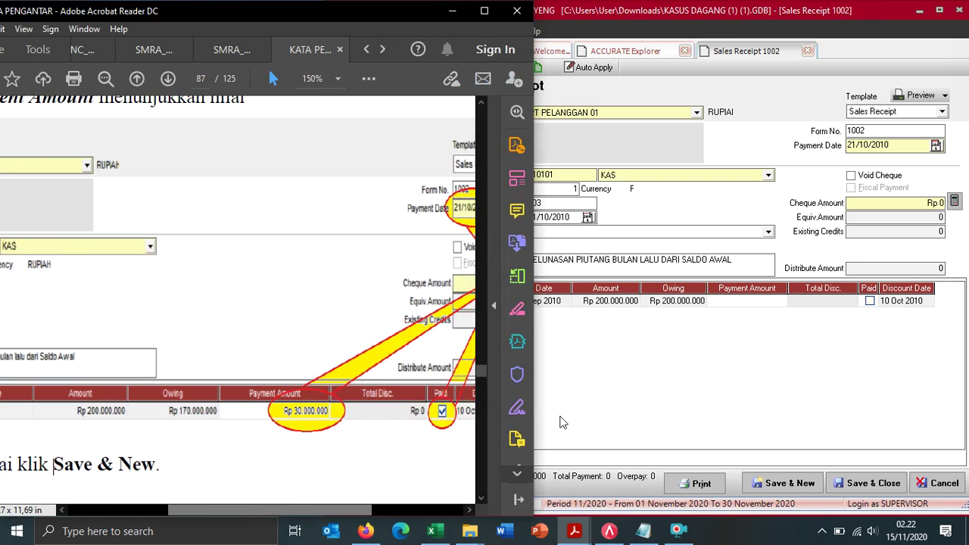
click(758, 301)
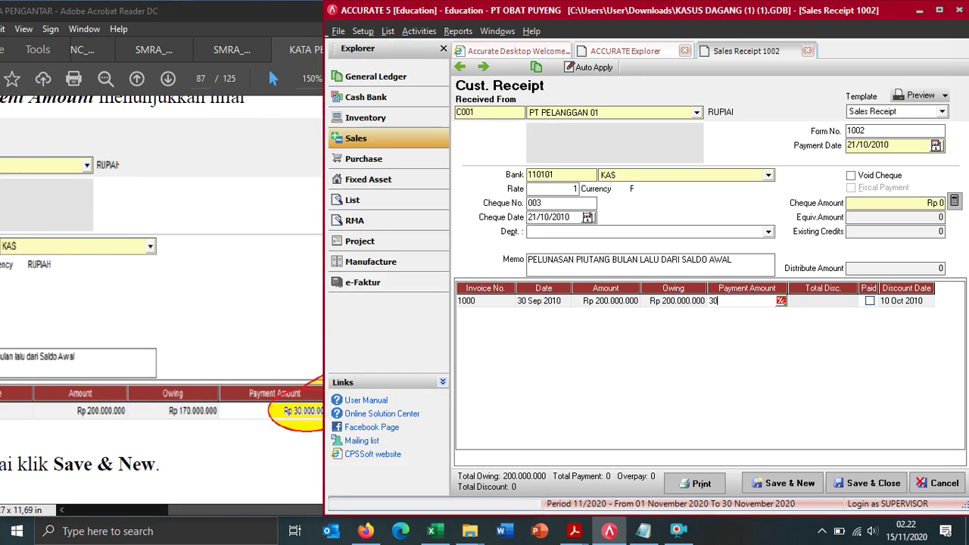
text(30000000)
key(Return)
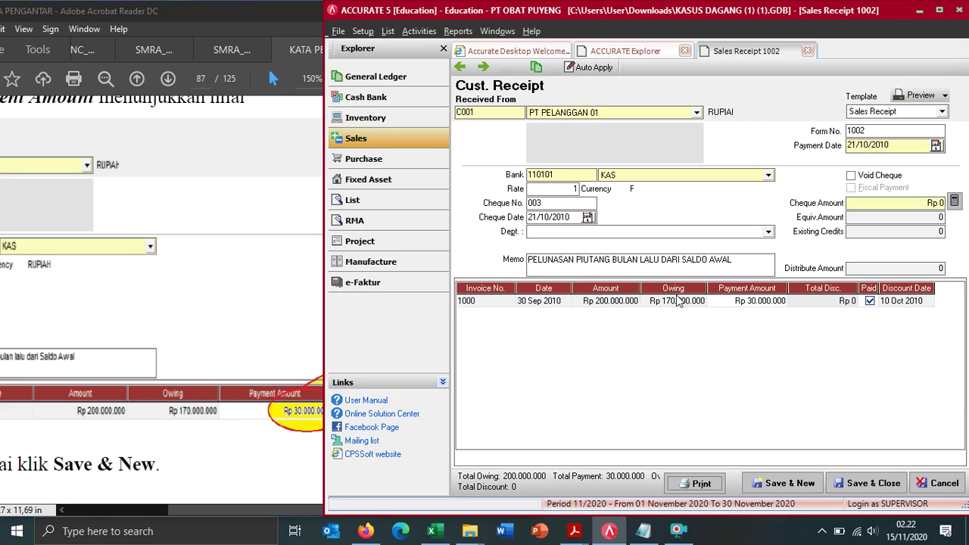
Step: Check the manual's cheque amount and fill in the receipt's cheque amount by calculating it from the invoice payment
click(208, 474)
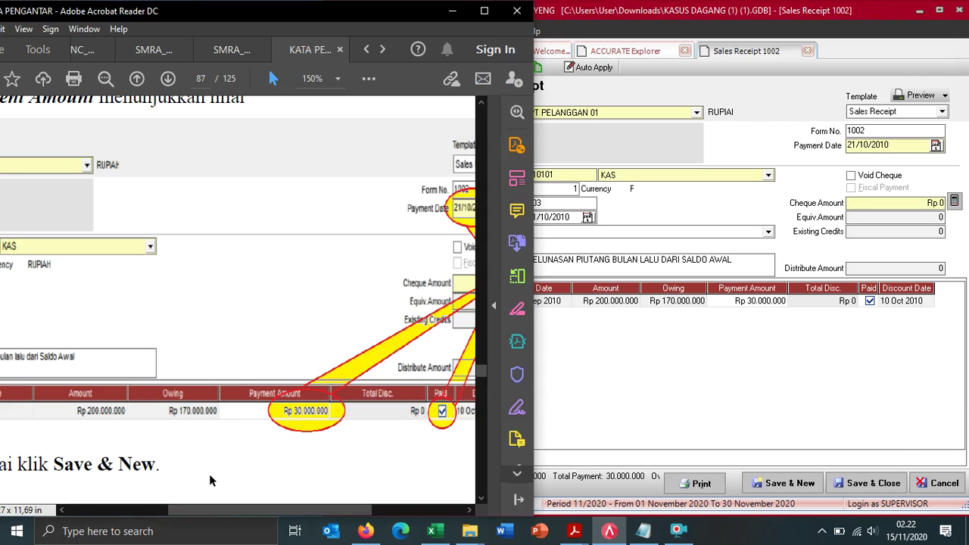
drag(277, 509, 324, 517)
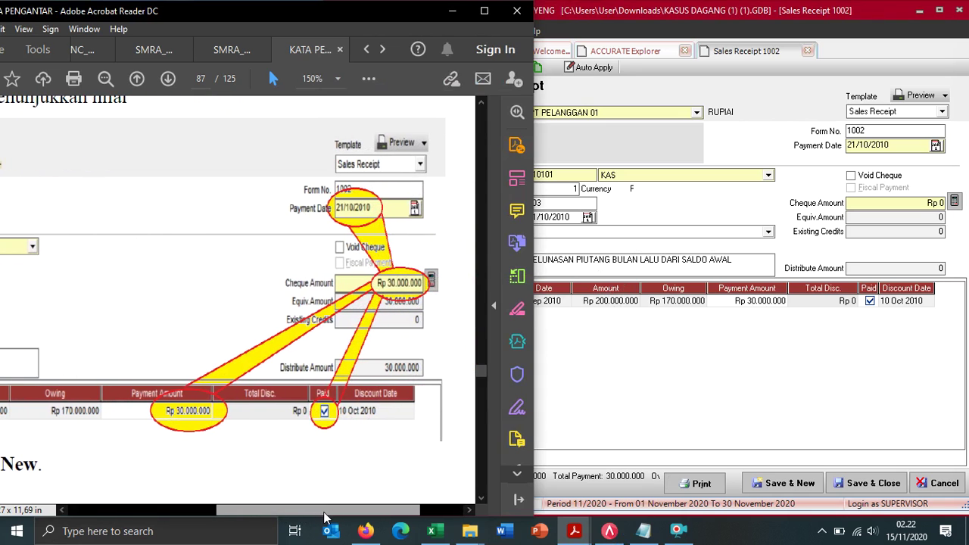
click(951, 209)
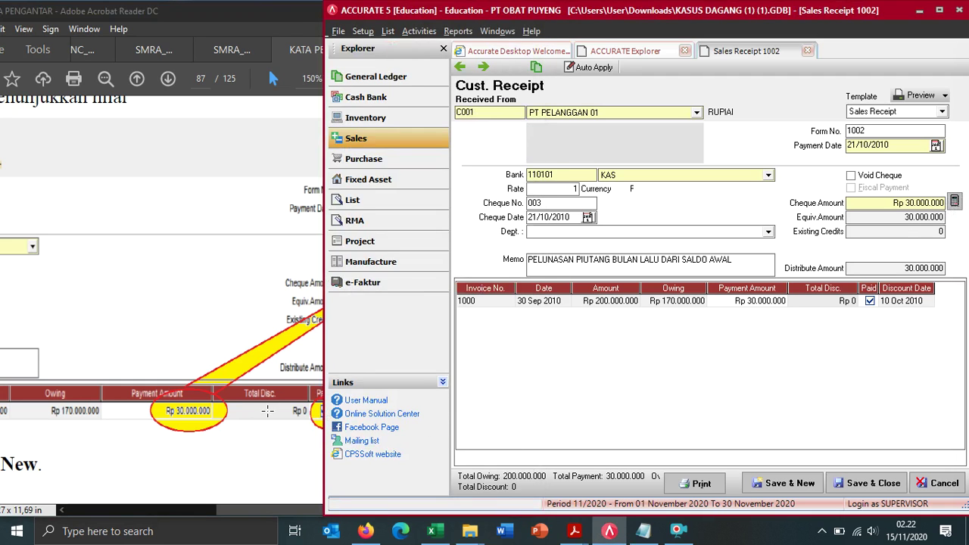
Step: Read the manual's closing instruction for Kasus I, save the receipt and start a new one
click(242, 466)
scroll(237, 459, down, 5)
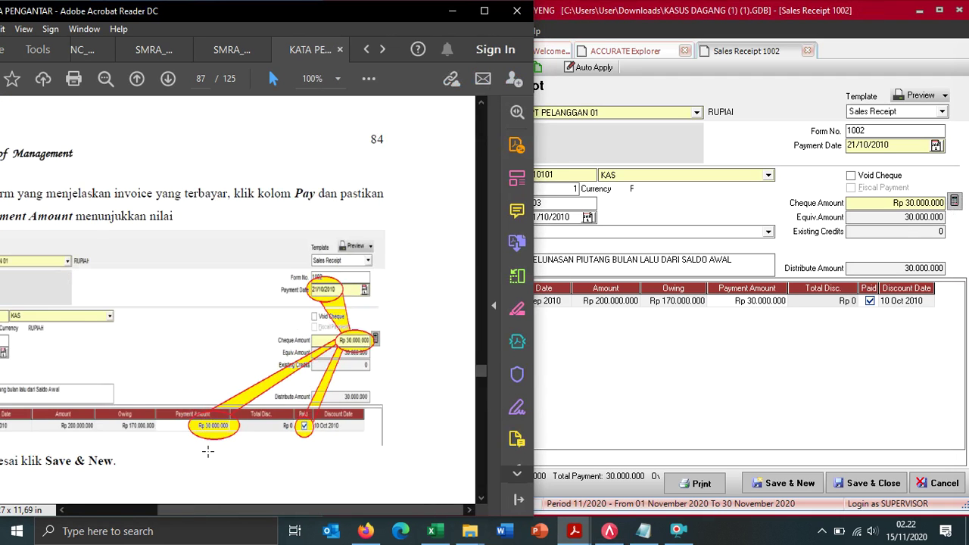
scroll(213, 470, down, 8)
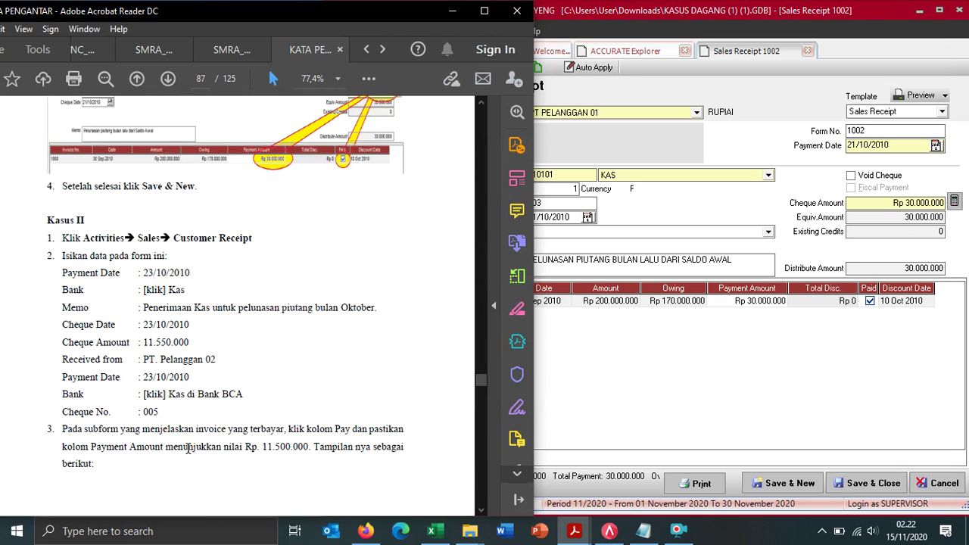
click(809, 403)
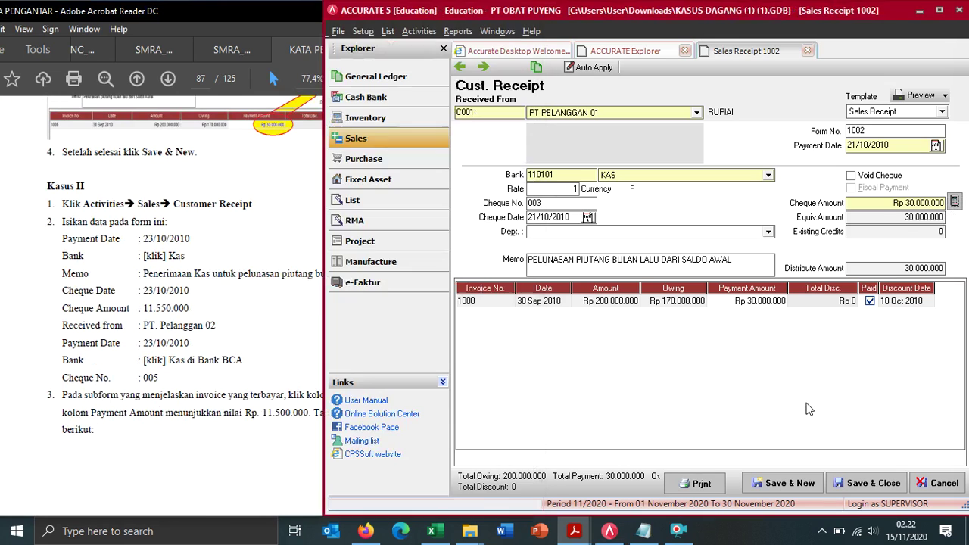
click(791, 483)
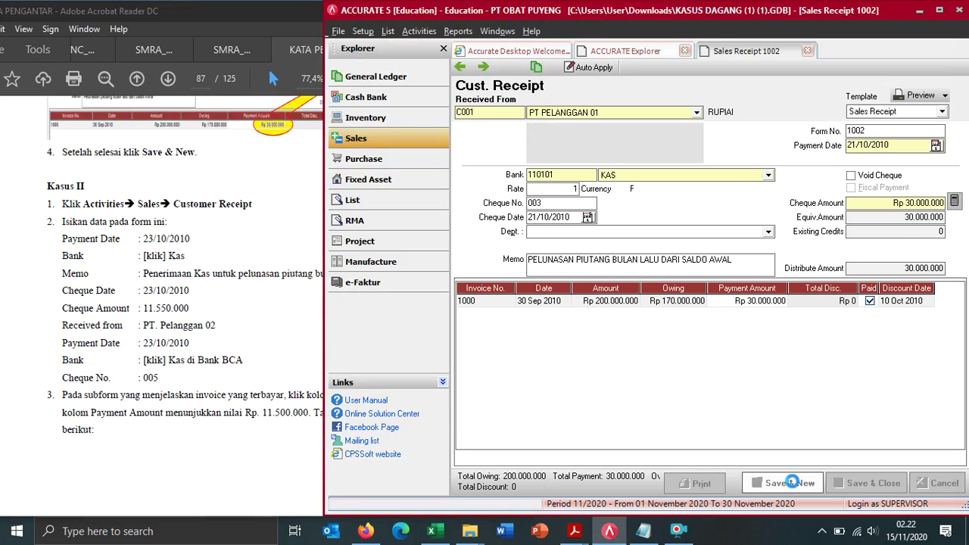
Step: Read the manual's Kasus II data and sample receipt and choose PT PELANGGAN 02 as the customer the receipt is received from
scroll(105, 451, down, 1)
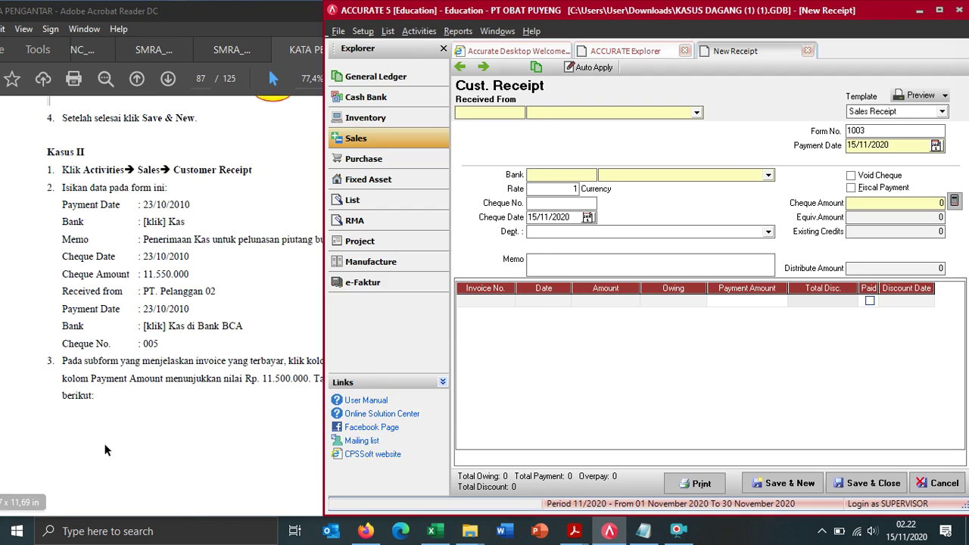
click(246, 418)
scroll(247, 419, down, 10)
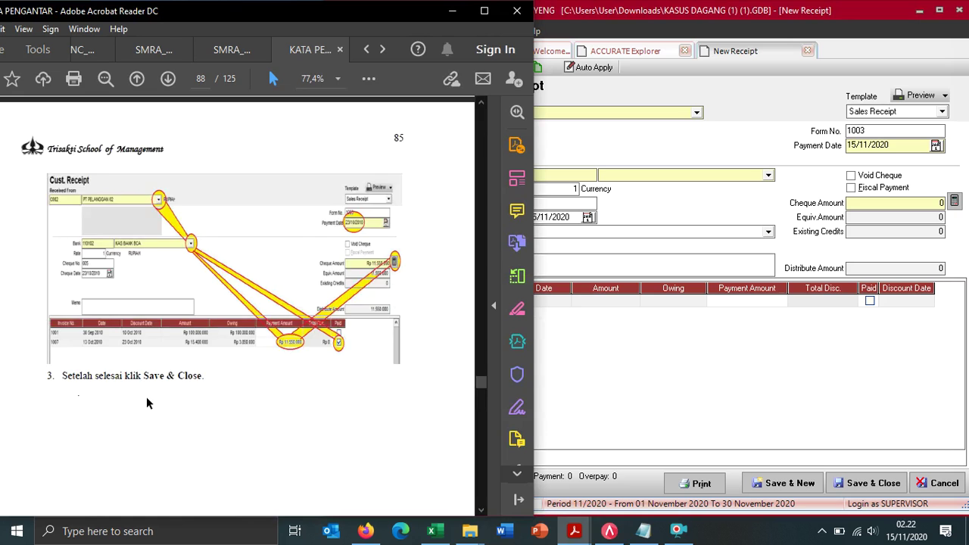
scroll(146, 396, up, 3)
scroll(33, 404, up, 3)
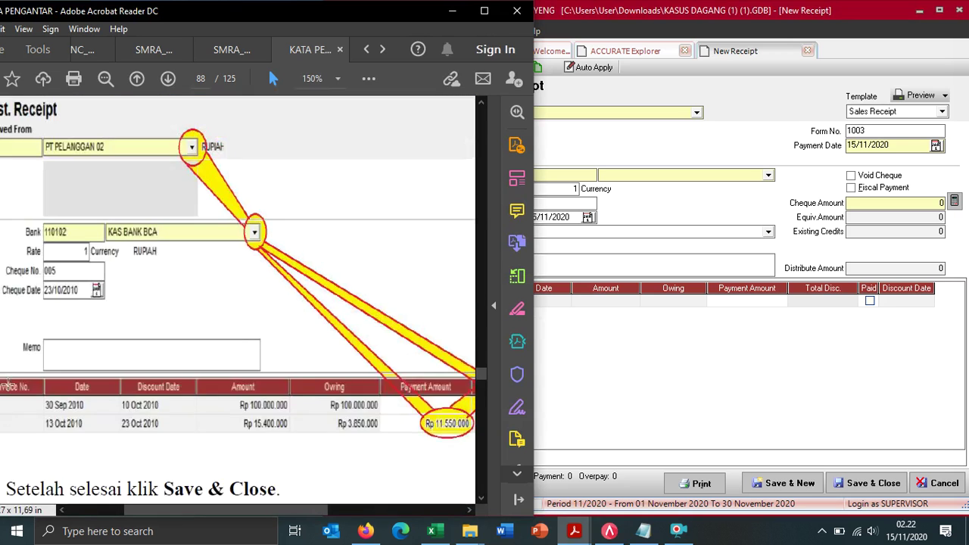
scroll(231, 521, left, 3)
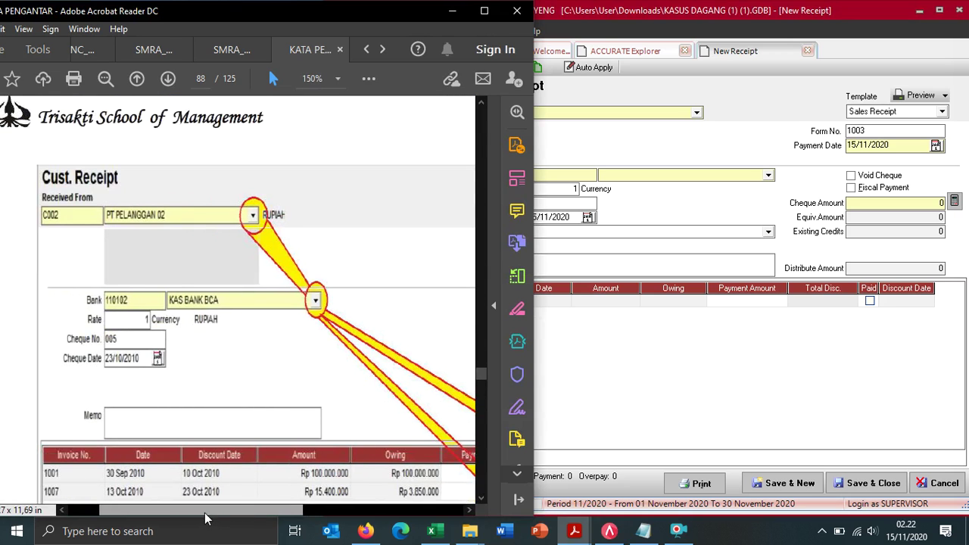
click(723, 409)
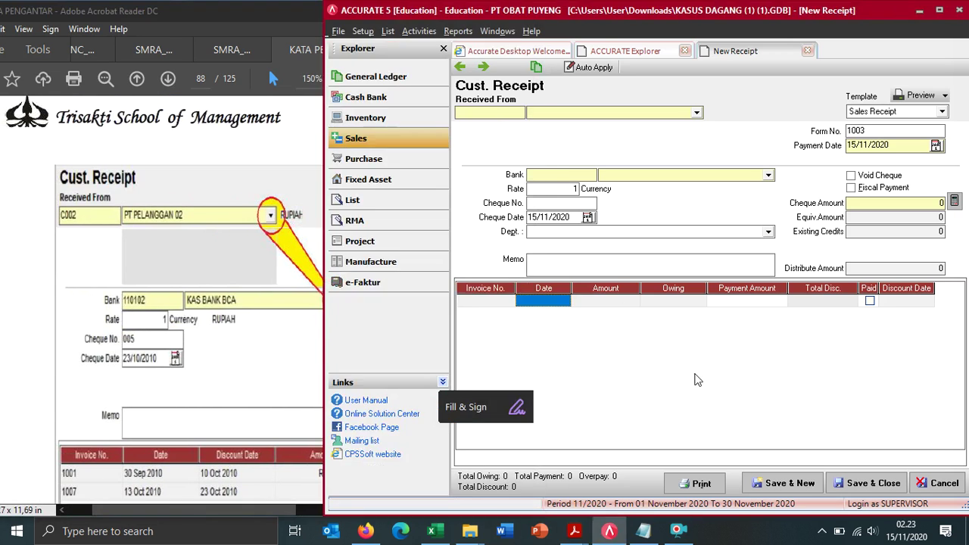
click(631, 119)
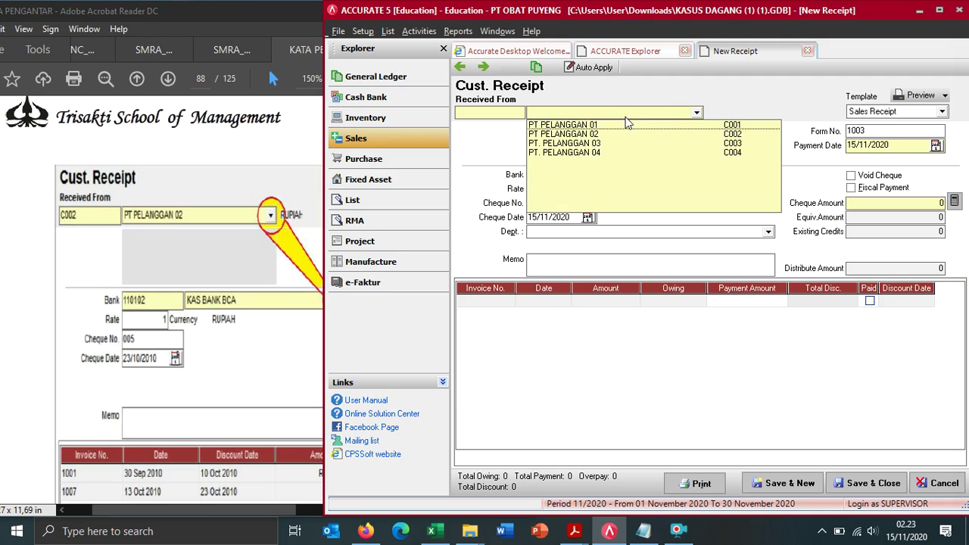
click(566, 135)
Step: Set the receipt's bank to KAS BANK BCA, the cheque number to 005 and the cheque date to 23/10/2010
click(573, 531)
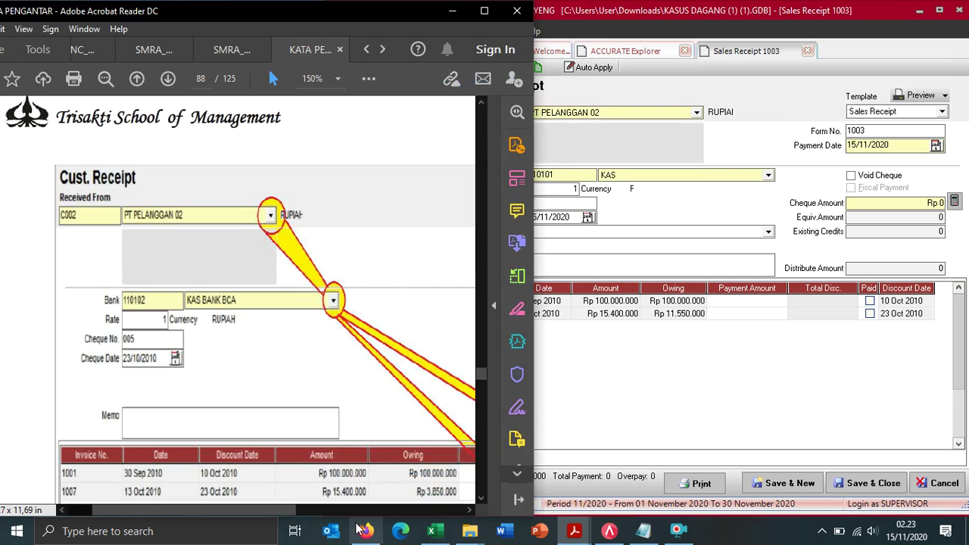
click(545, 427)
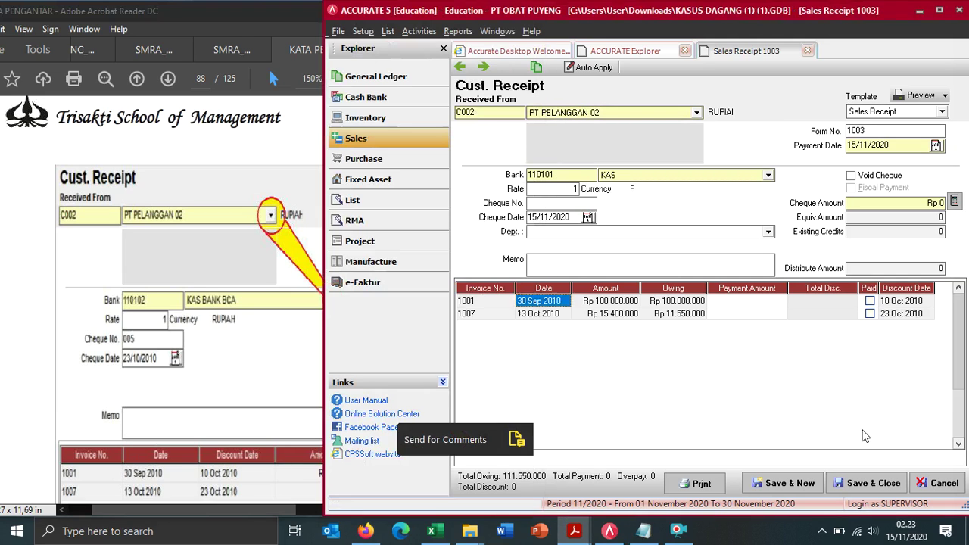
click(651, 182)
click(620, 198)
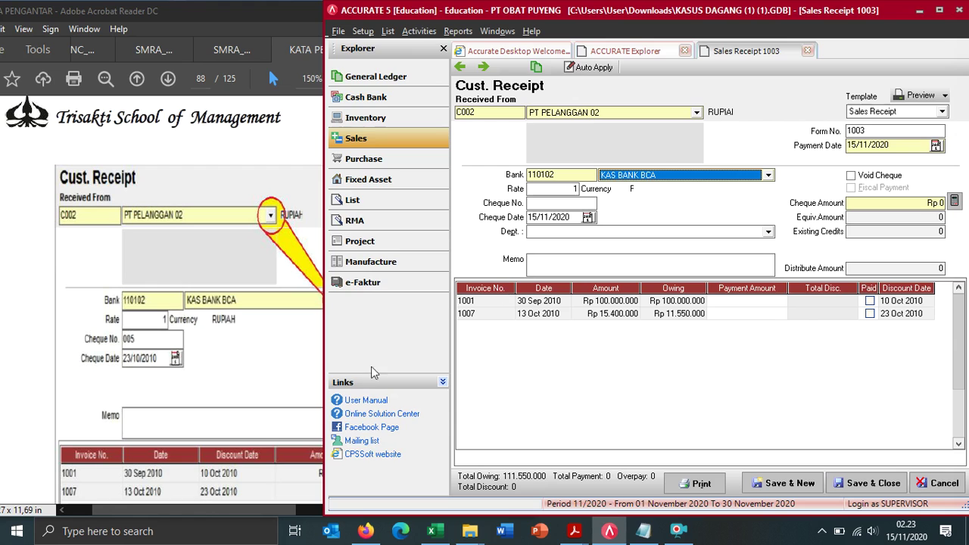
click(673, 179)
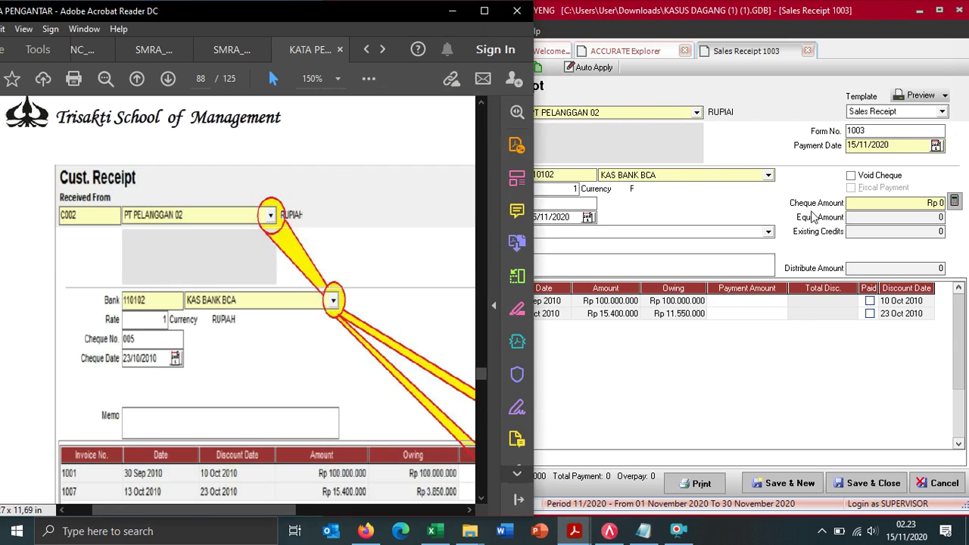
click(554, 204)
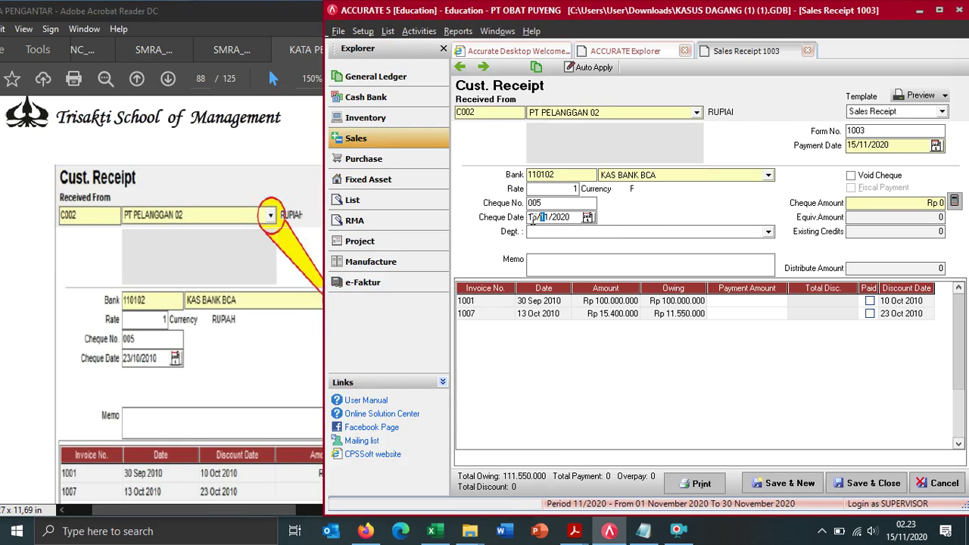
text(23/10/2010)
Step: Check the payment date in the manual's sample receipt and set the receipt's payment date to 23/10/2010
click(2, 324)
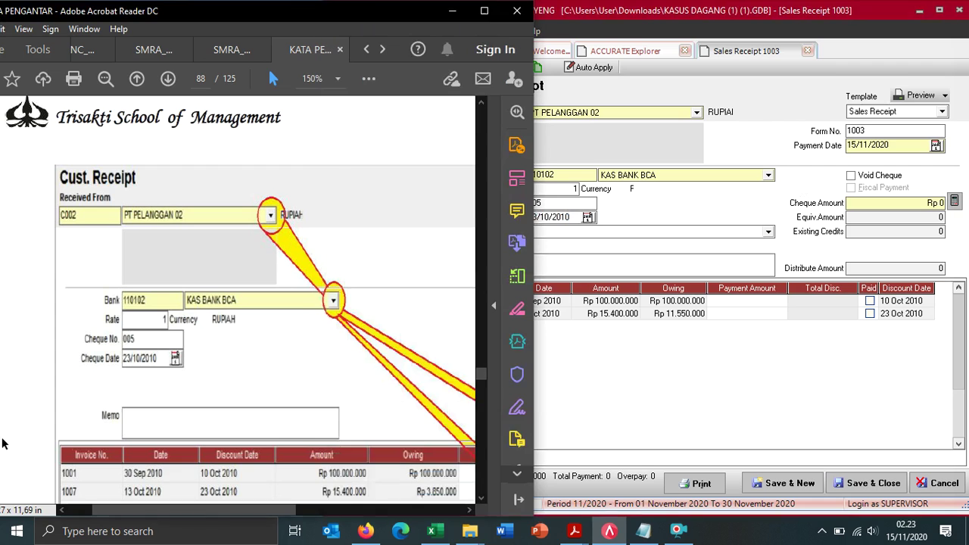
drag(240, 506, 384, 507)
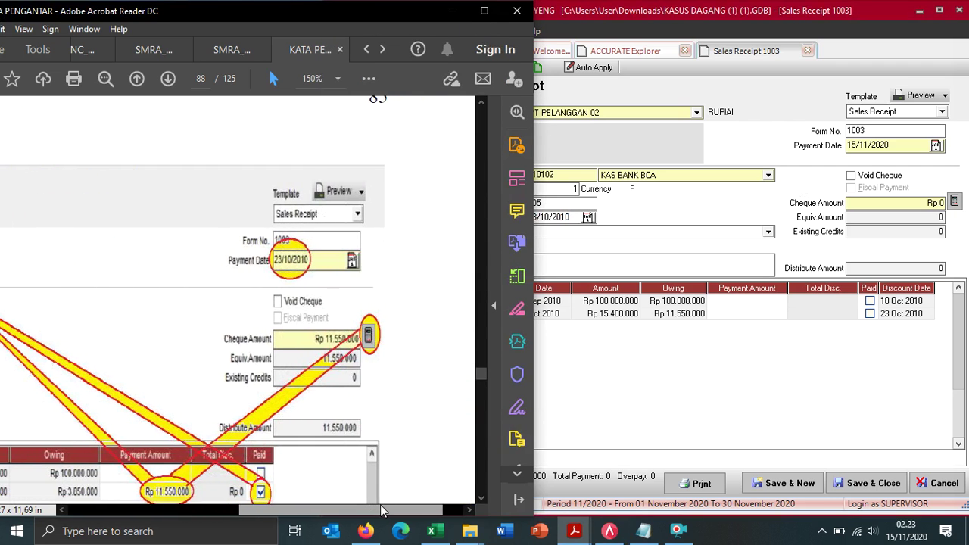
click(848, 146)
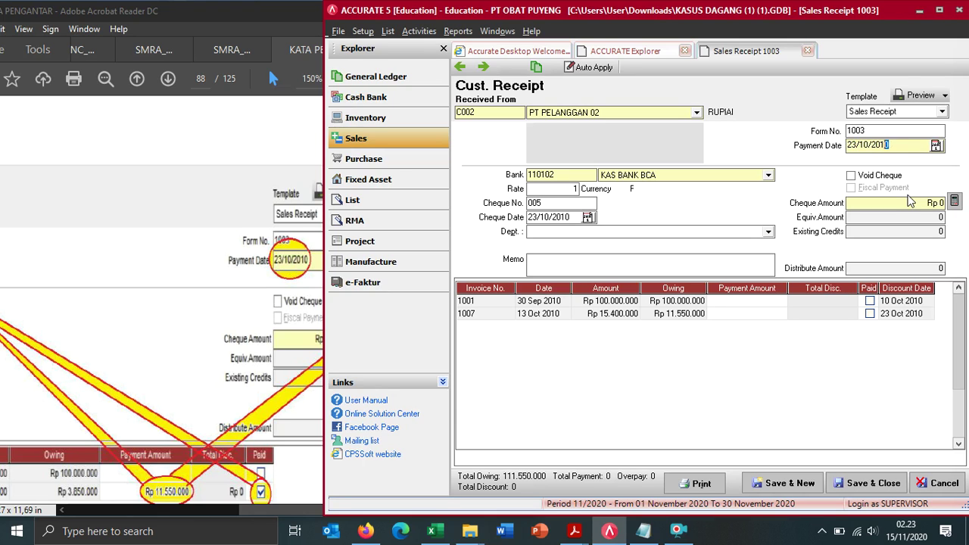
Step: Compare the manual's sample receipt for PT PELANGGAN 02, including its header fields and invoice lines, with the open receipt
click(252, 157)
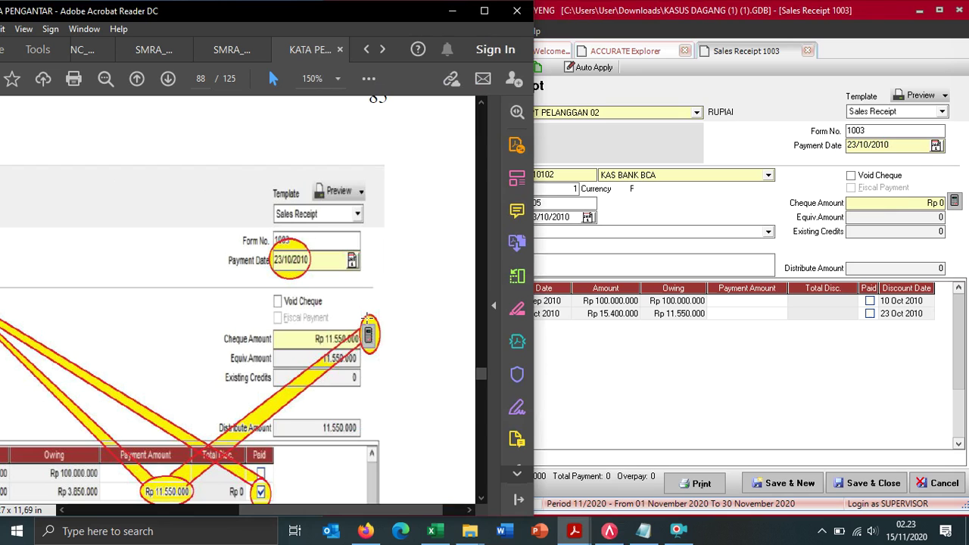
scroll(189, 462, left, 5)
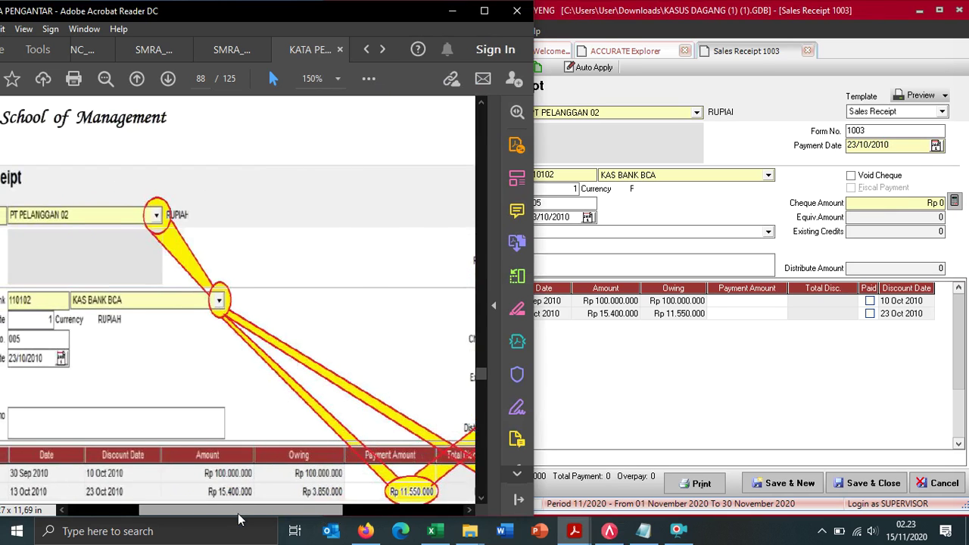
scroll(184, 472, down, 2)
scroll(224, 508, left, 2)
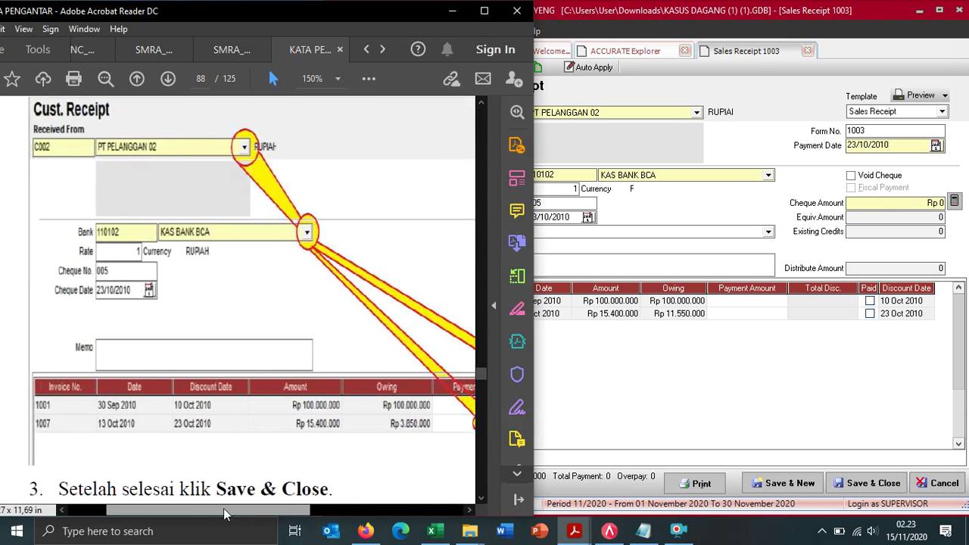
click(609, 531)
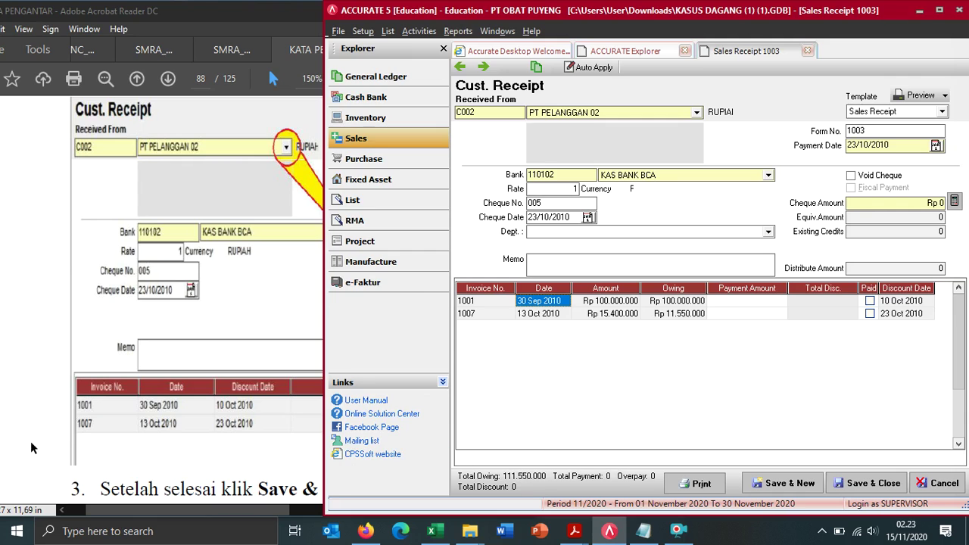
click(192, 463)
drag(249, 508, 272, 507)
click(702, 389)
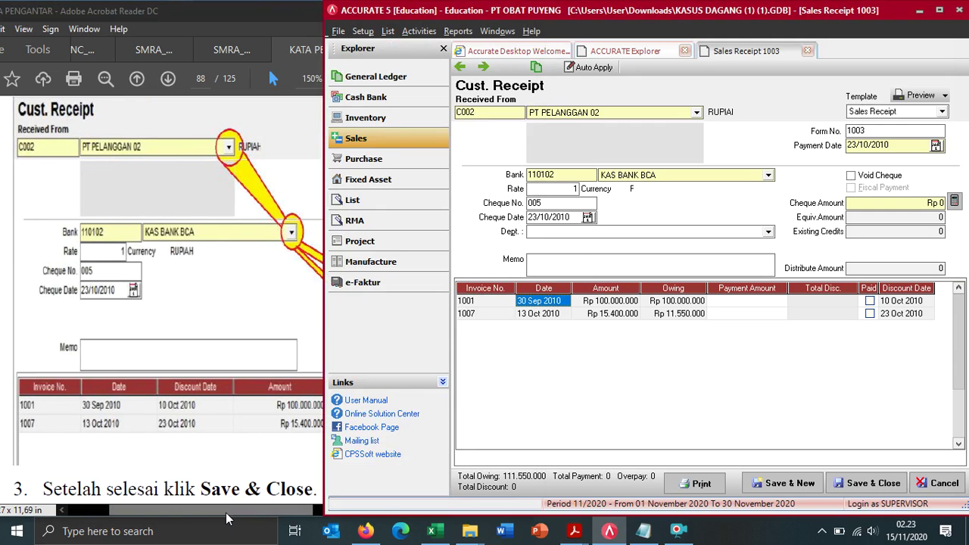
Step: Look up the payment for invoice 1007 in the manual and enter 11550000 as that invoice's payment amount
click(542, 313)
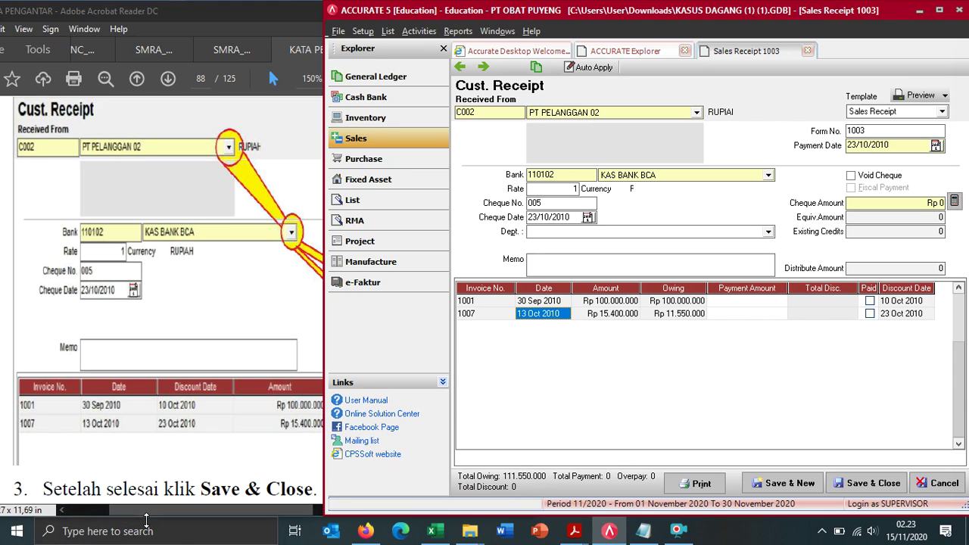
drag(170, 508, 237, 517)
click(723, 313)
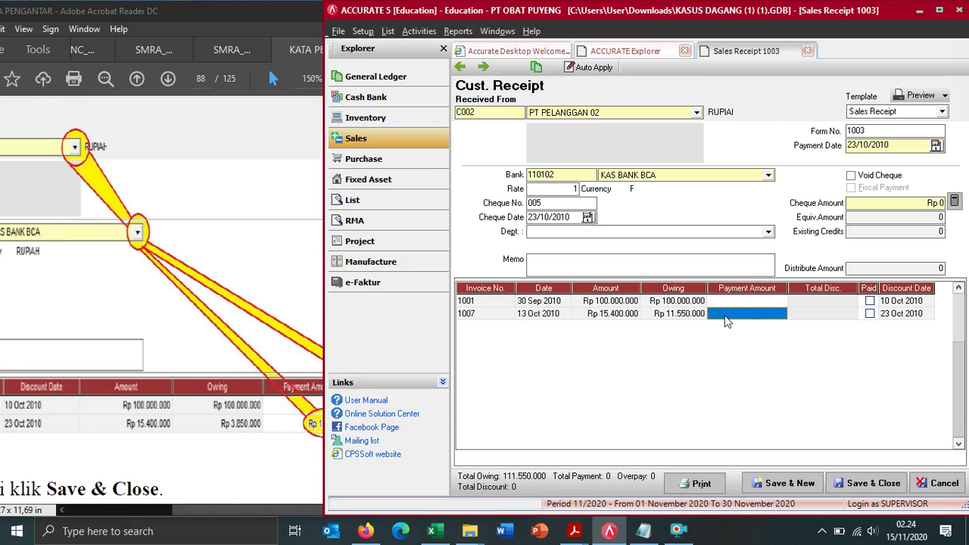
click(121, 518)
scroll(242, 303, right, 3)
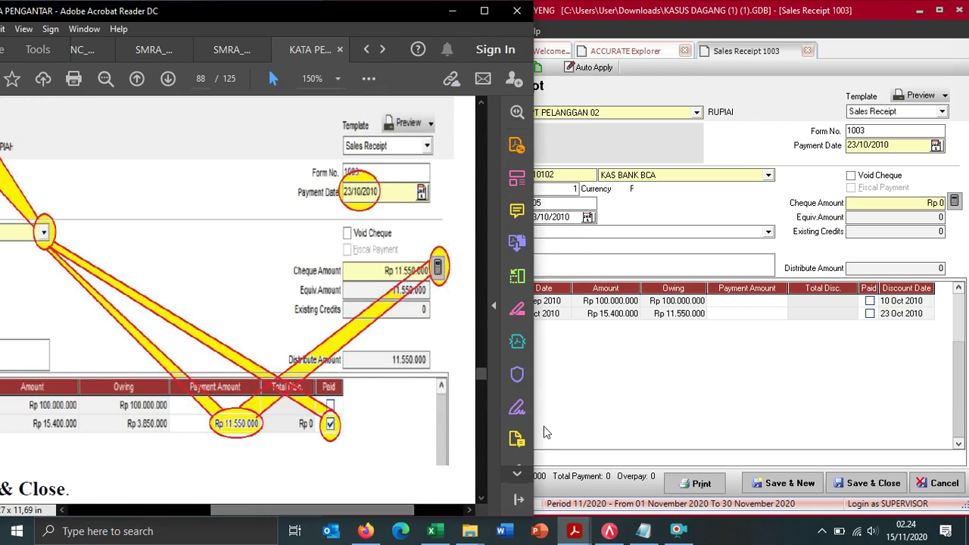
click(743, 315)
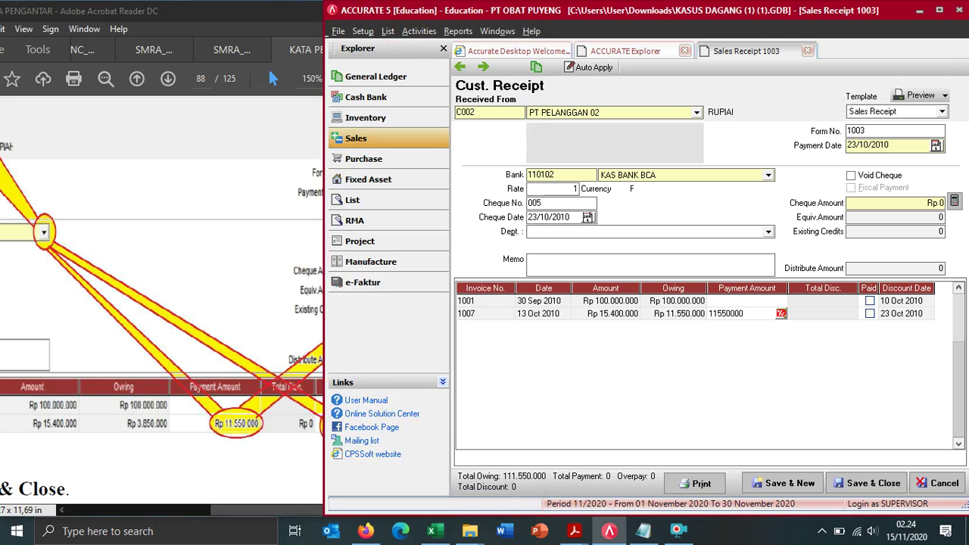
click(752, 350)
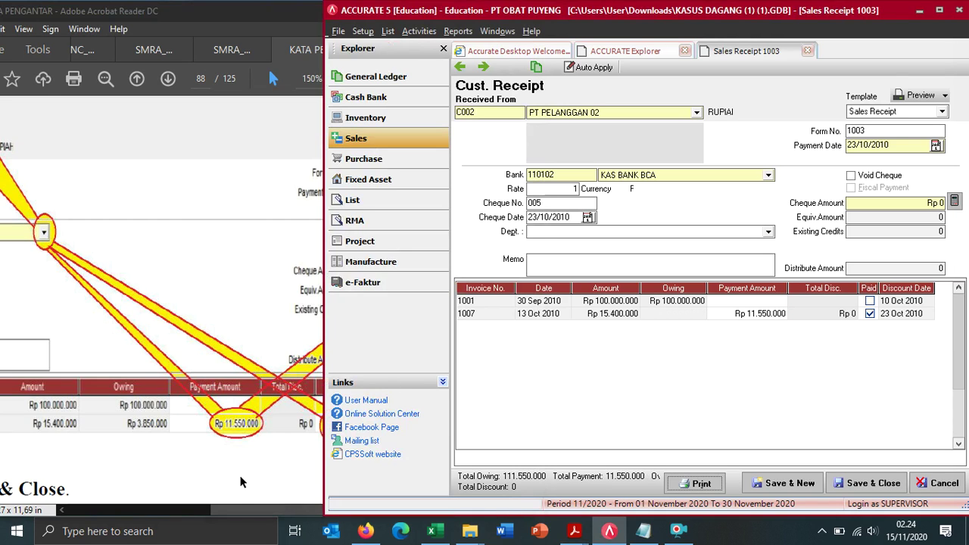
Step: Check the manual's cheque amount and fill in the receipt's cheque amount by calculating it from the payment for invoice 1007
click(242, 484)
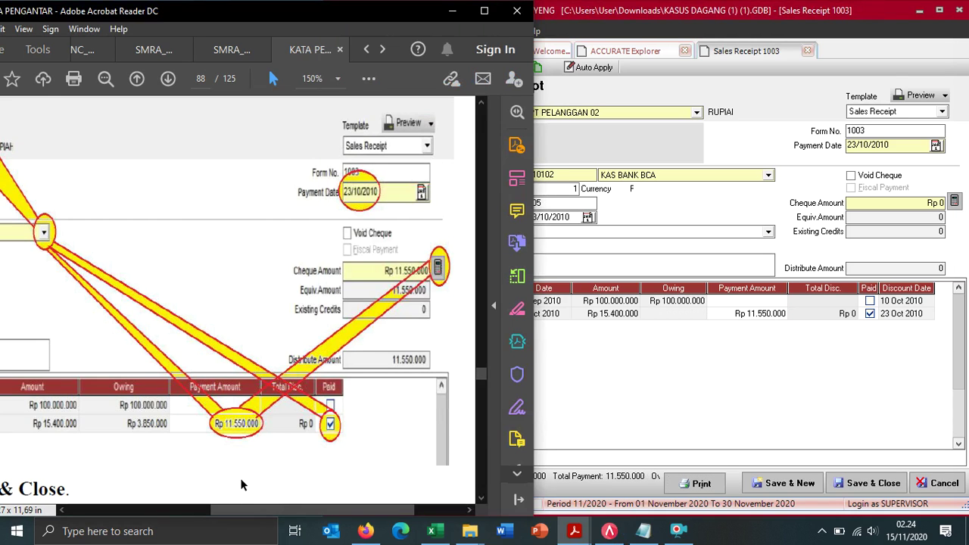
click(779, 314)
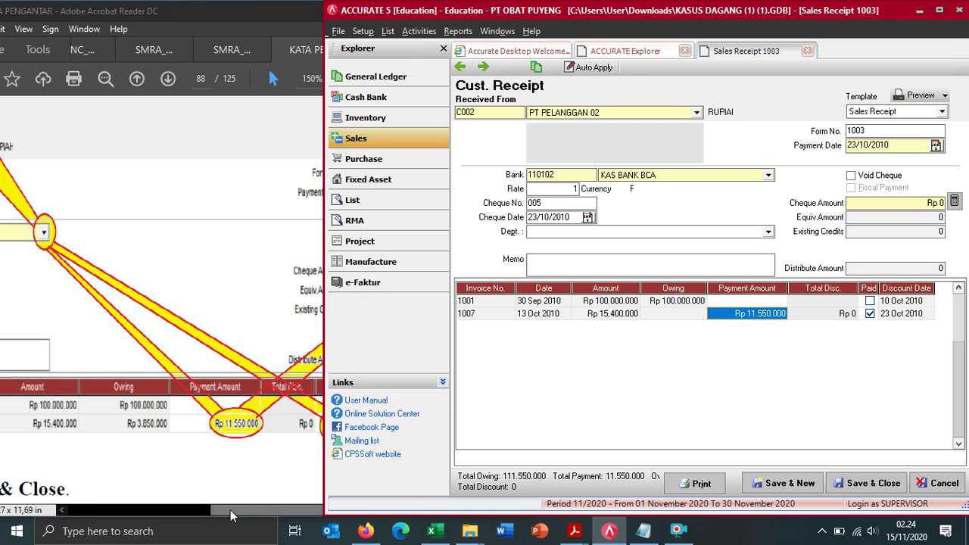
drag(229, 509, 253, 507)
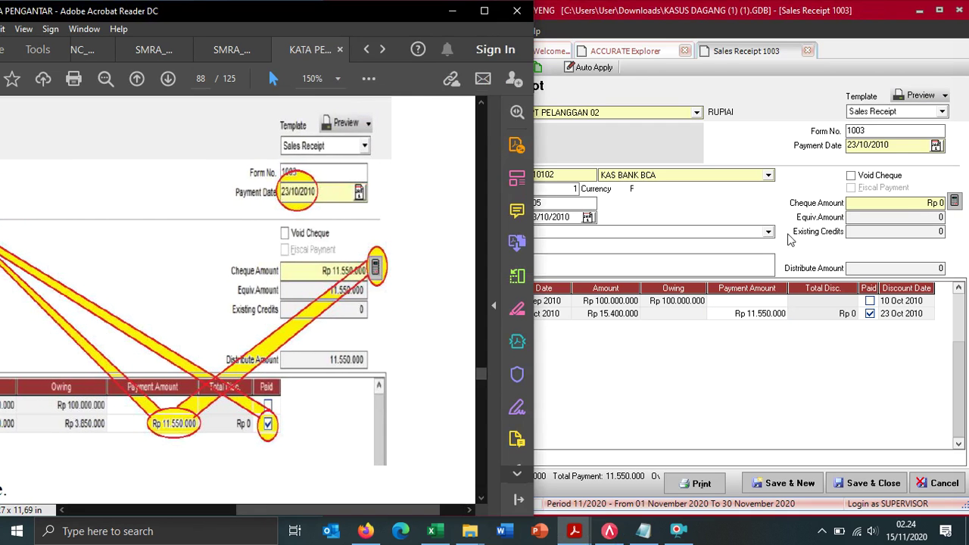
click(955, 202)
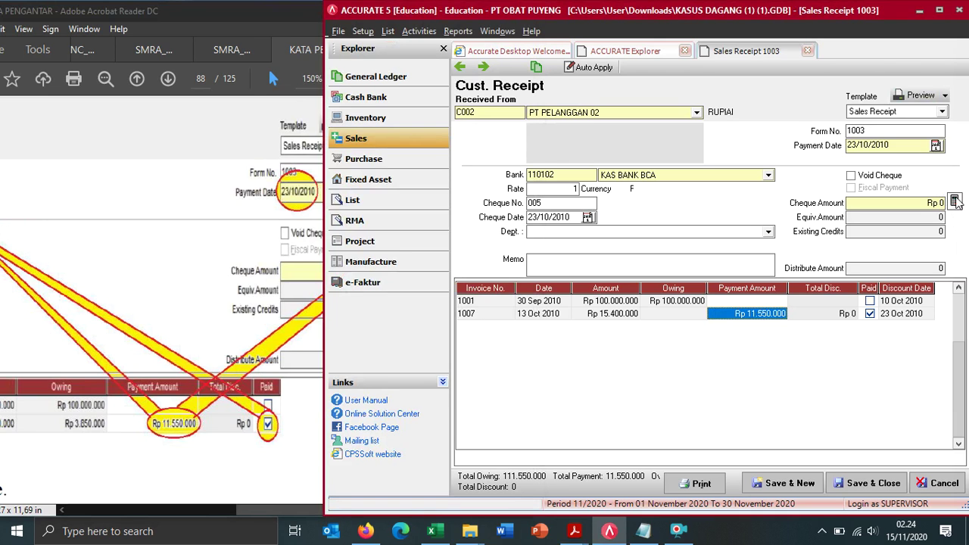
click(954, 202)
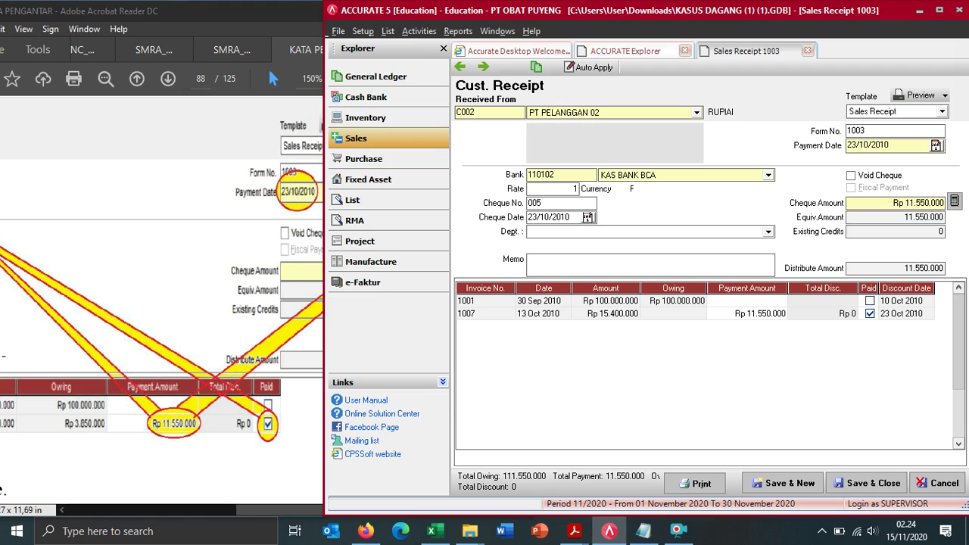
Step: Read the manual's closing instruction for Kasus II, and save and close the PT PELANGGAN 02 receipt
scroll(107, 361, down, 2)
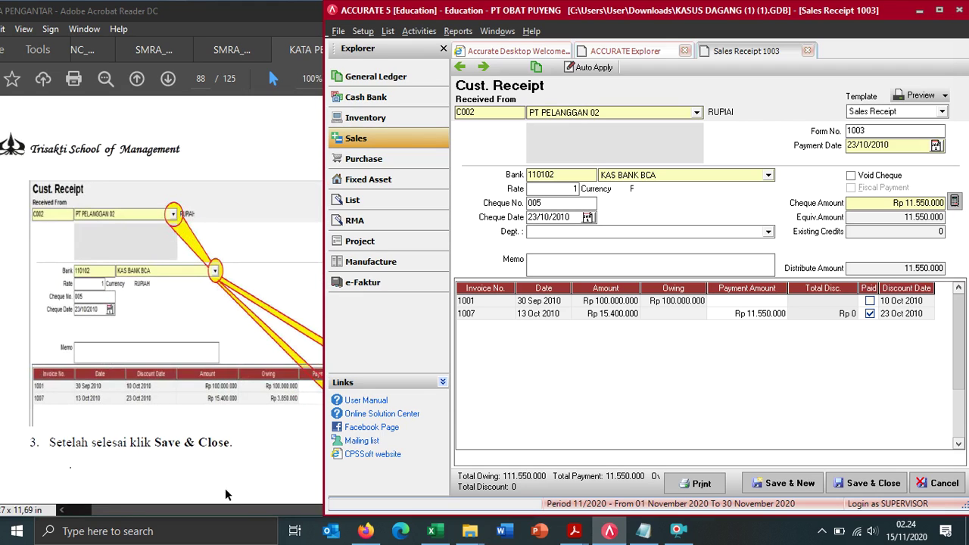
mouse_move(208, 507)
mouse_down()
mouse_move(279, 502)
mouse_move(189, 509)
mouse_up()
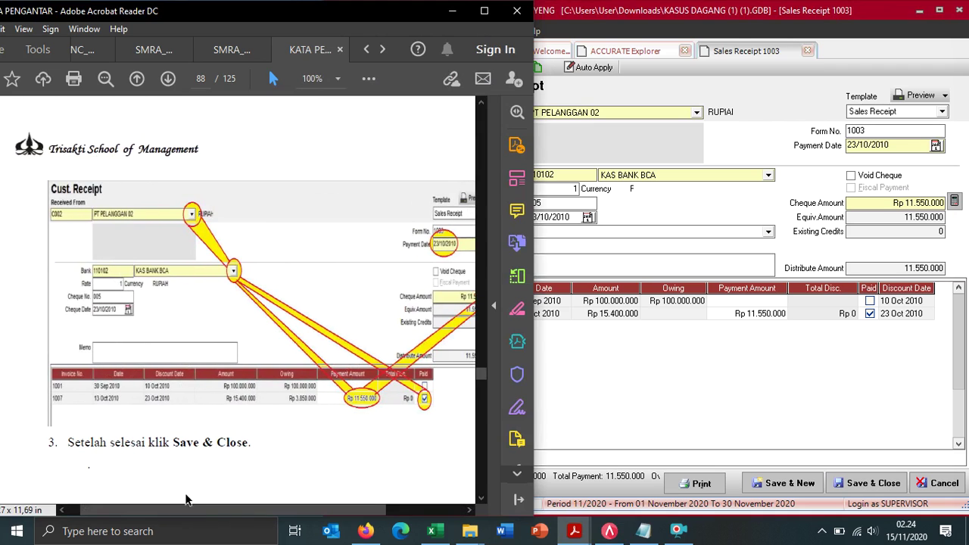
scroll(167, 399, down, 3)
scroll(167, 397, down, 10)
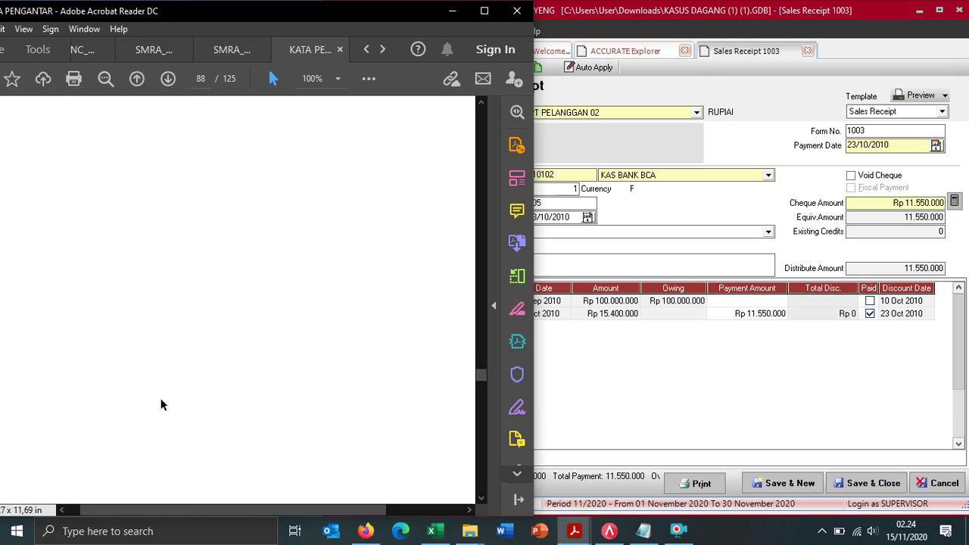
click(872, 483)
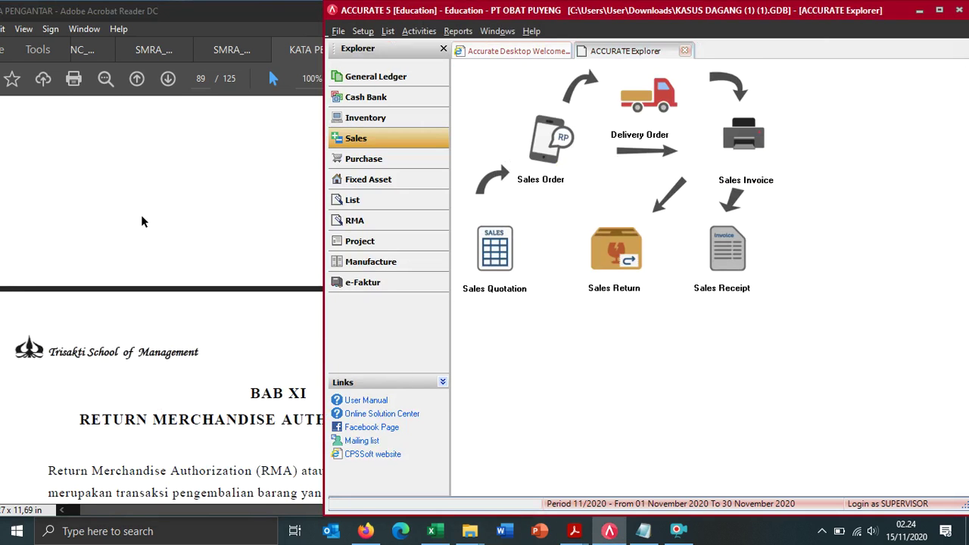
Step: Look at the opening of the manual's next chapter, BAB XI Return Merchandise Authorization (RMA)
scroll(239, 198, down, 3)
ctrl+scroll(238, 199, down, 5)
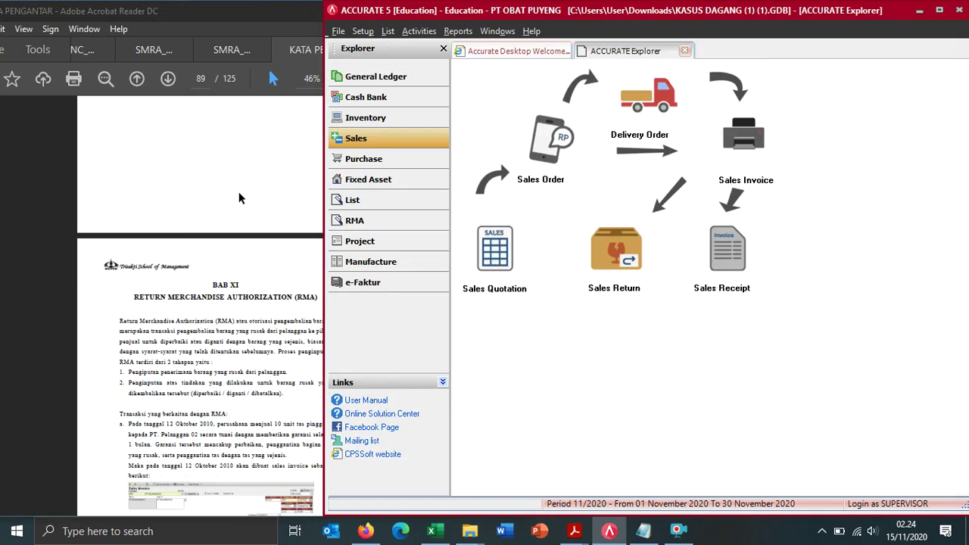
click(254, 281)
ctrl+scroll(347, 314, up, 3)
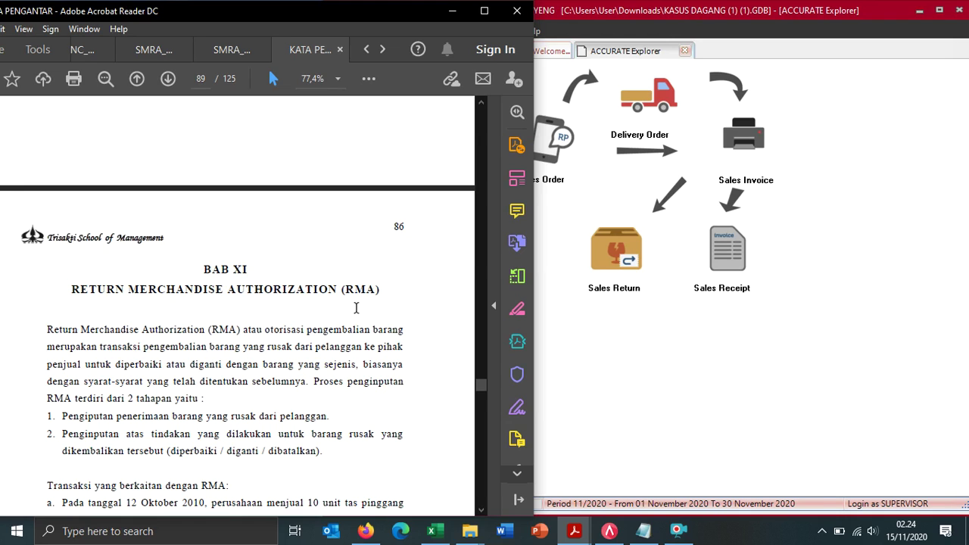
click(543, 306)
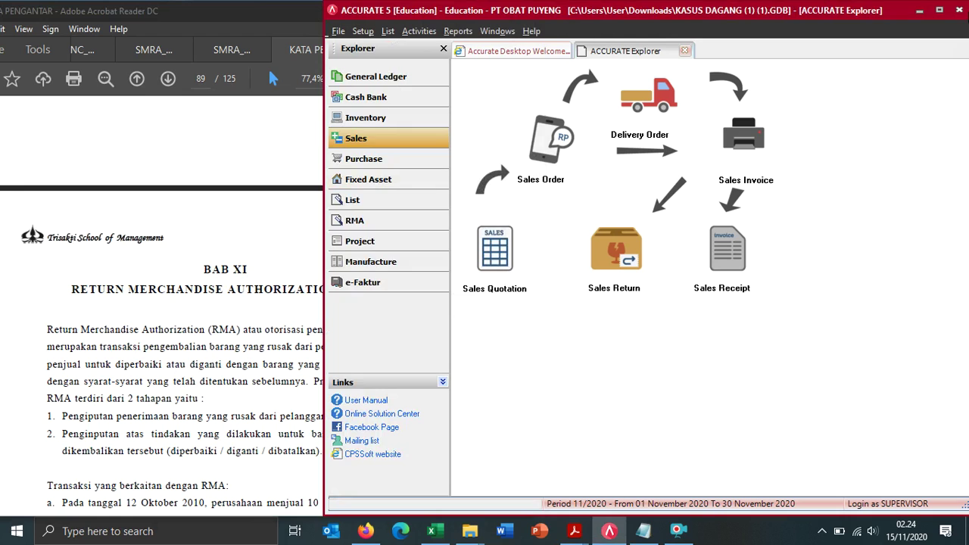
click(679, 531)
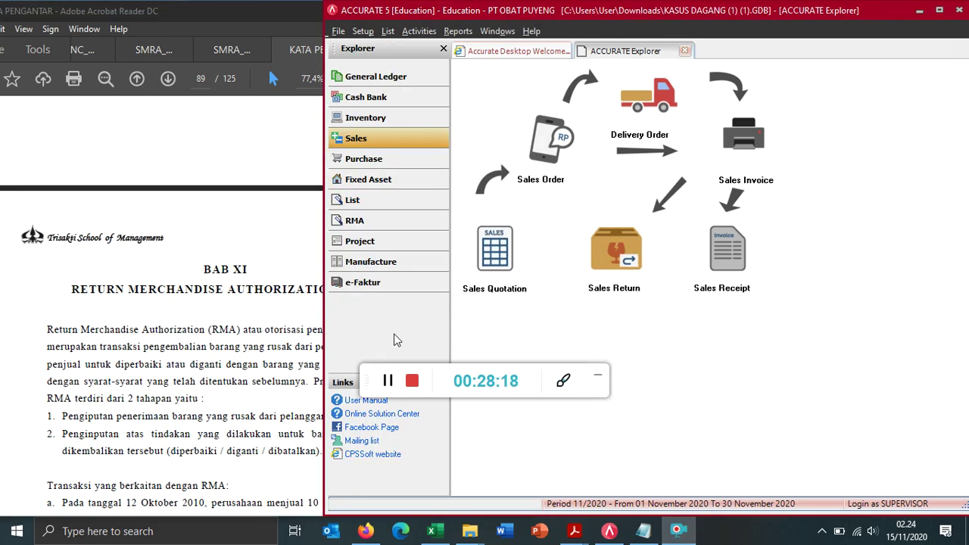